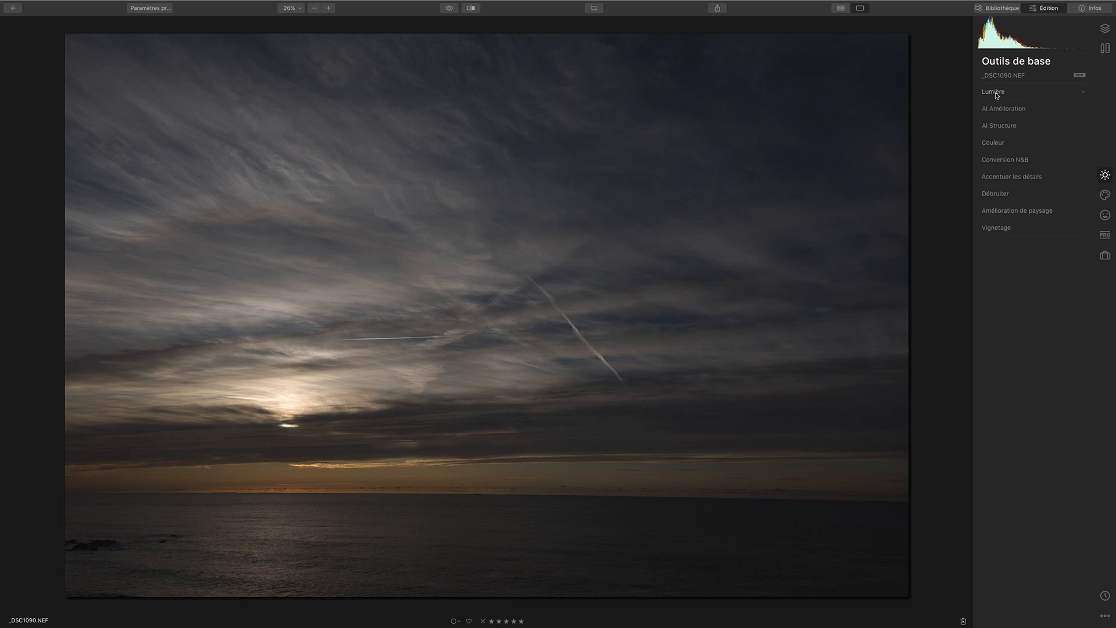
Step: Examine the Lumière adjustments, including the advanced settings and the list of available camera profiles
left_click(996, 93)
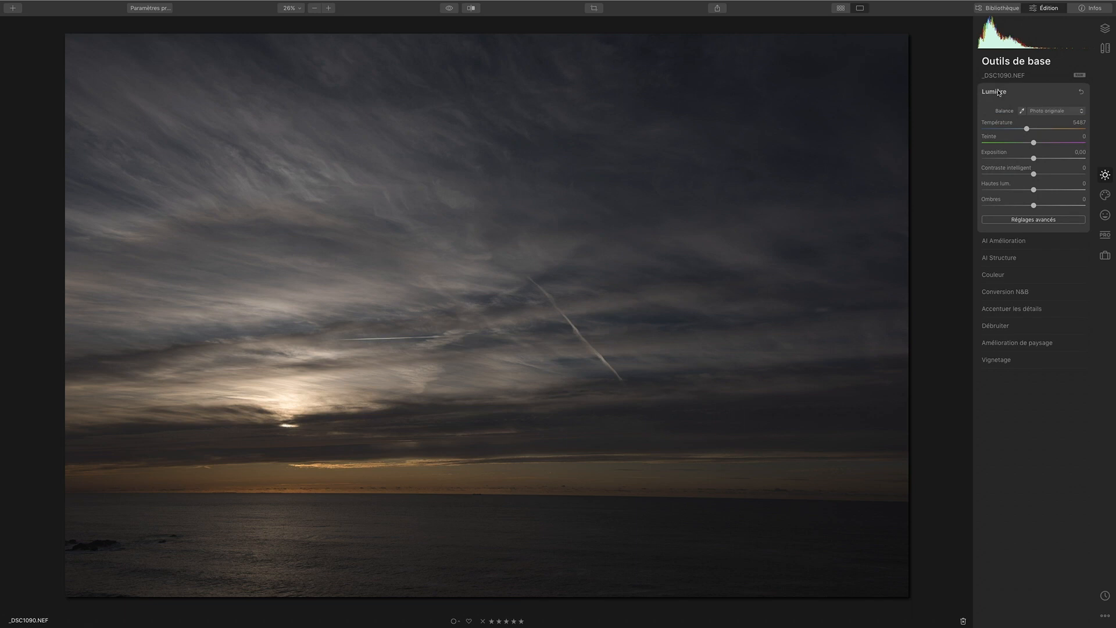
left_click(1031, 221)
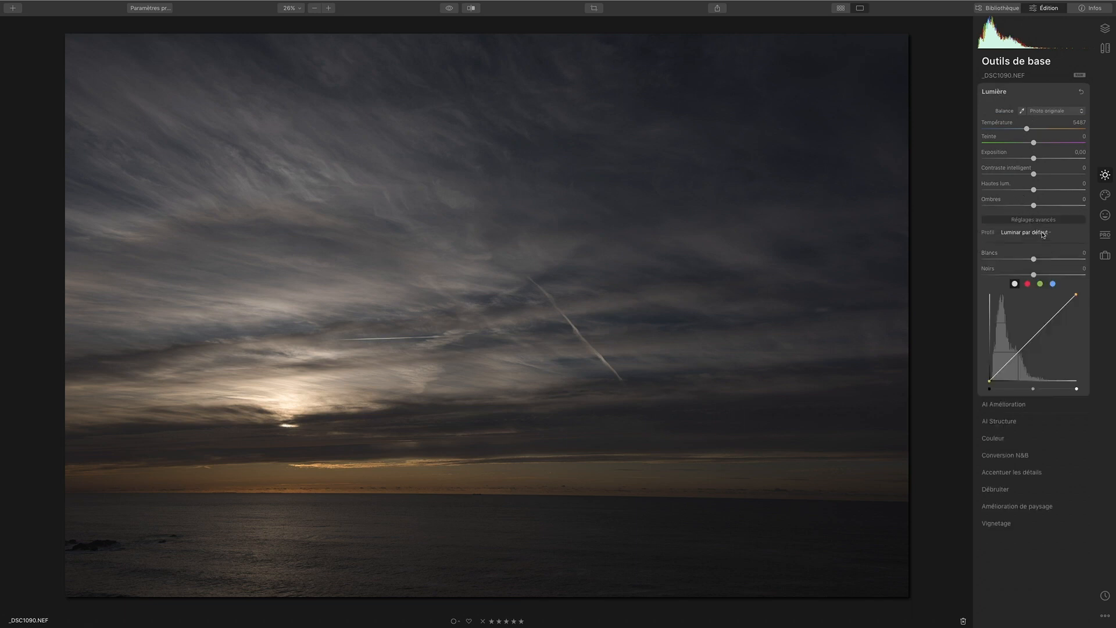
left_click(1049, 233)
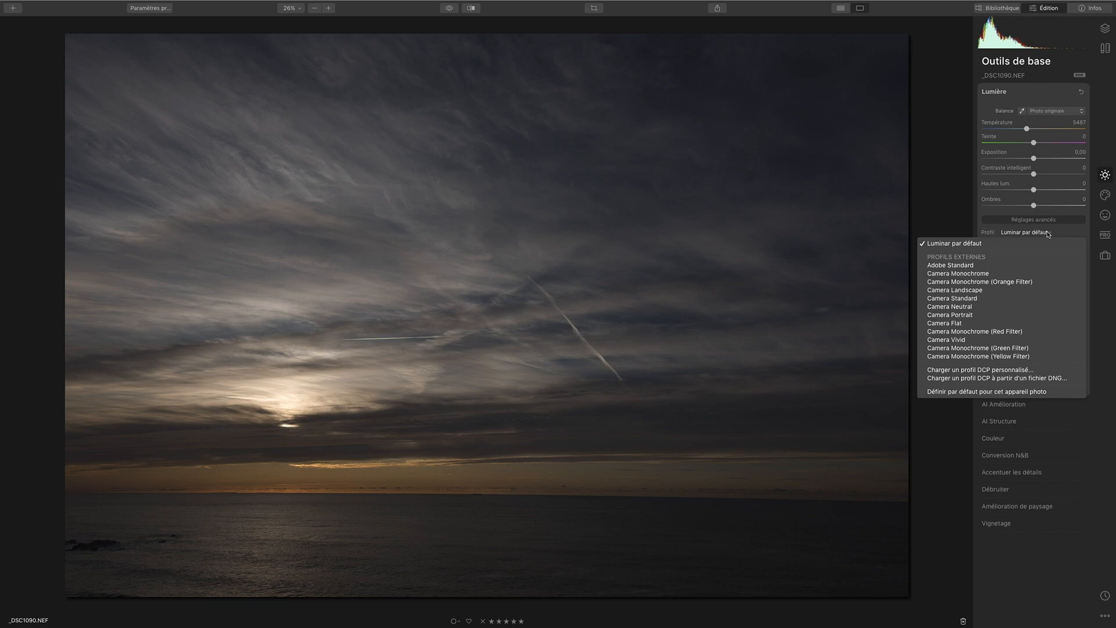
left_click(1048, 233)
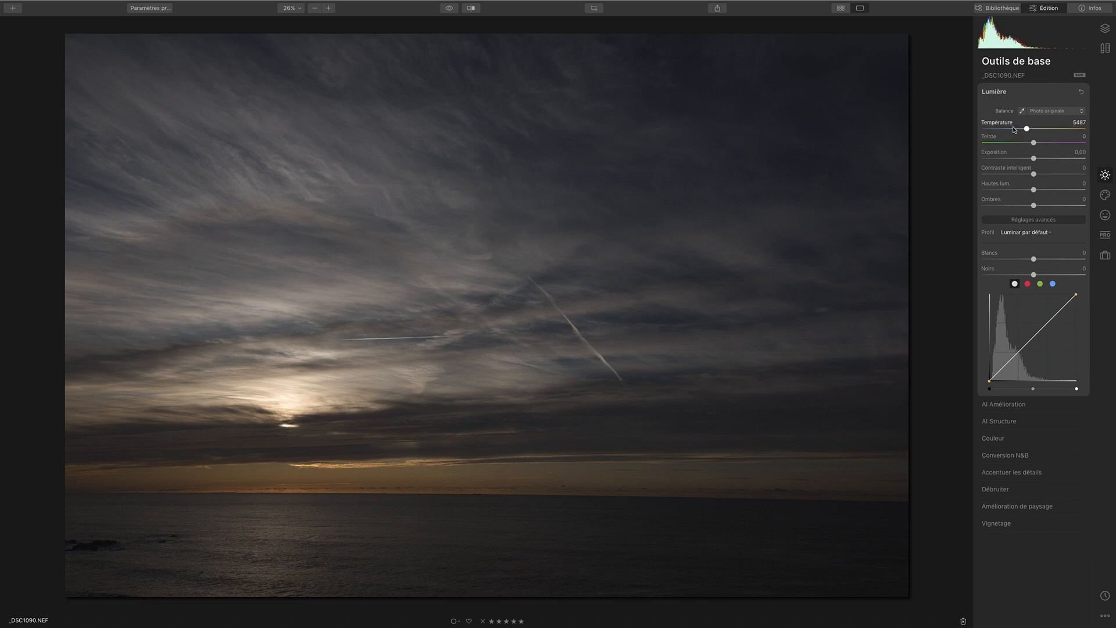
left_click(1001, 94)
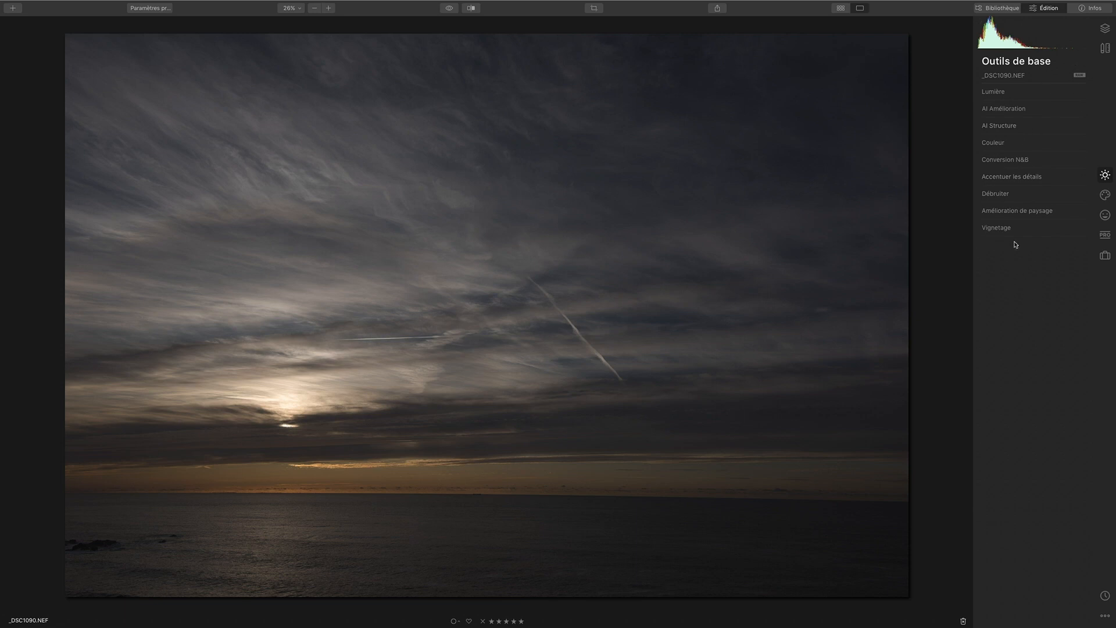
Step: Examine the Luminance and Saturation colour controls of Conversion N&B, and briefly review the Lumière settings again
left_click(1011, 159)
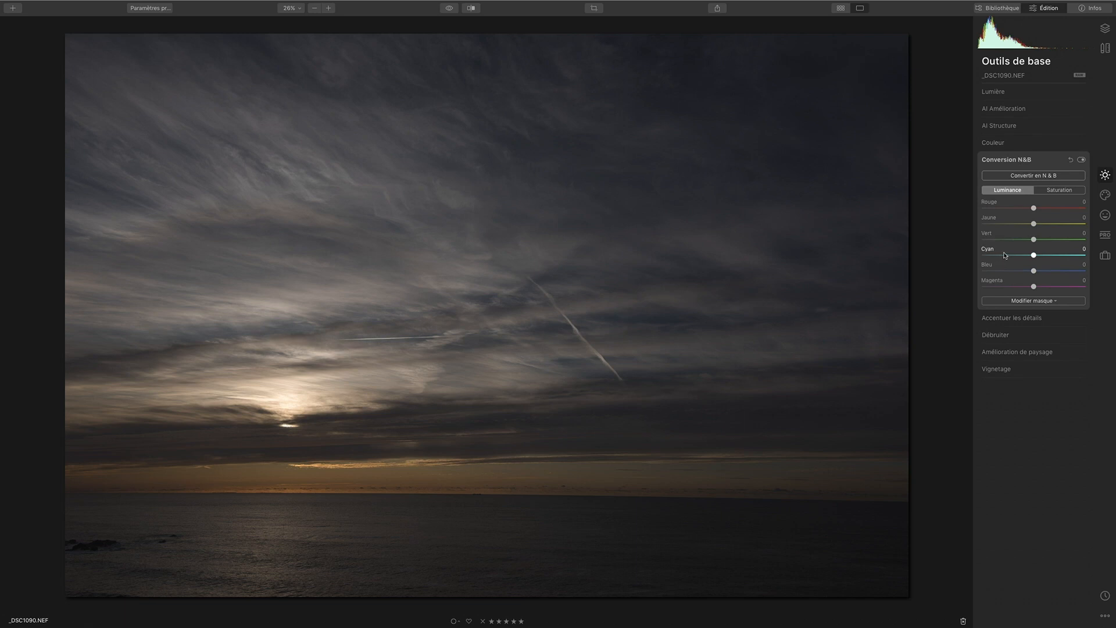
left_click(1056, 190)
left_click(1016, 192)
left_click(1058, 191)
left_click(1021, 194)
left_click(1000, 93)
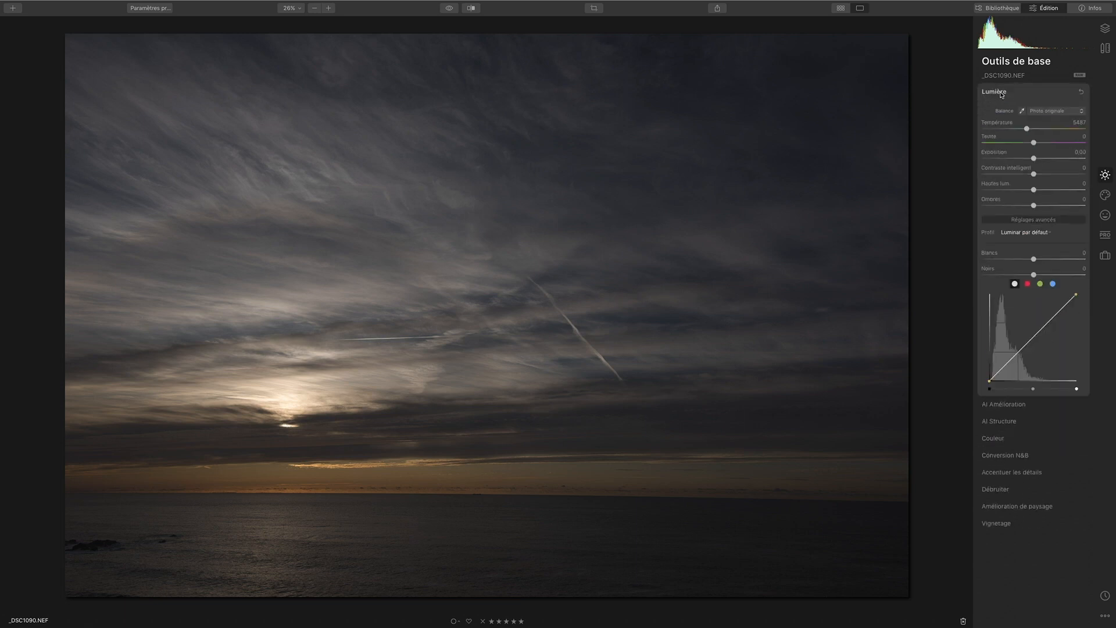
left_click(993, 96)
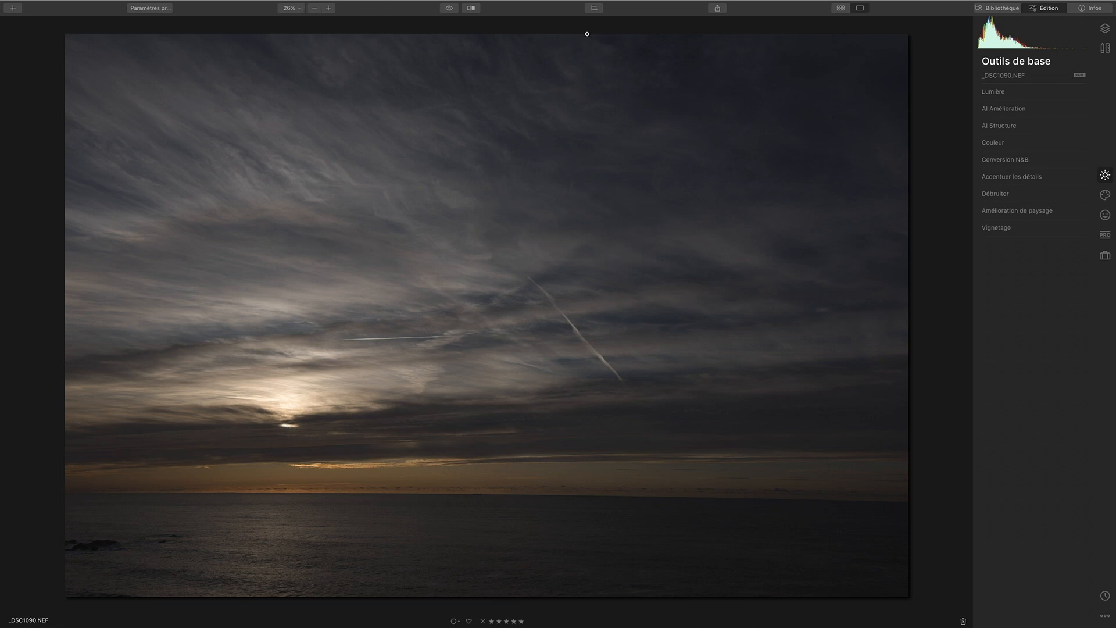
mouse_move(359, 3)
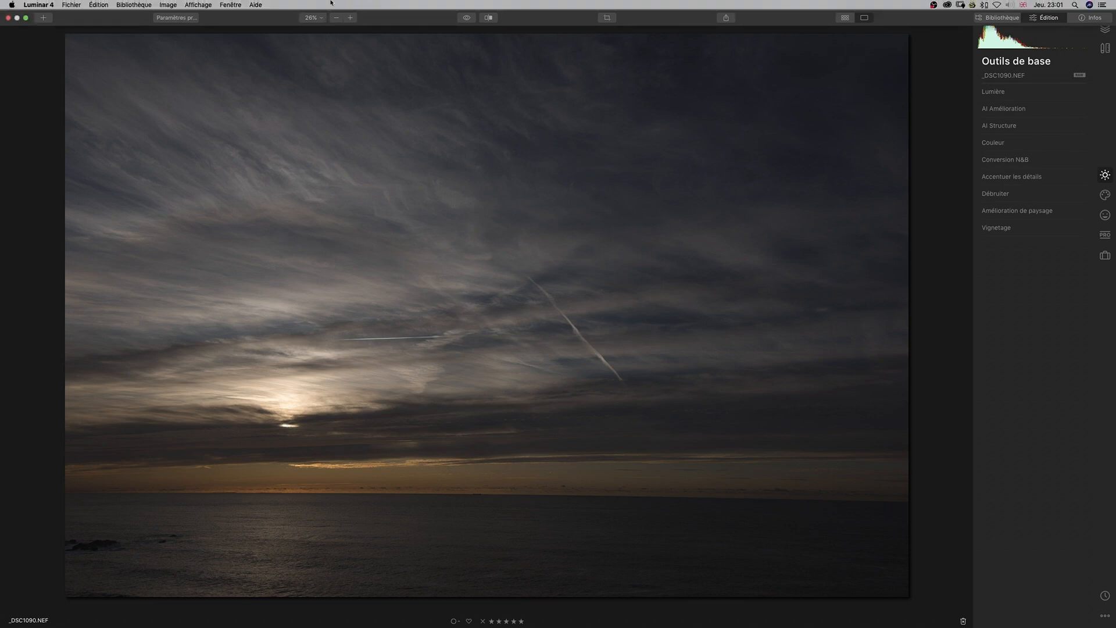
Step: Examine the Portrait tools: AI Amélioration de peau, Amélioration de portrait, Surexposition (High key) and Effet Orton
left_click(1106, 215)
left_click(1107, 236)
left_click(1105, 214)
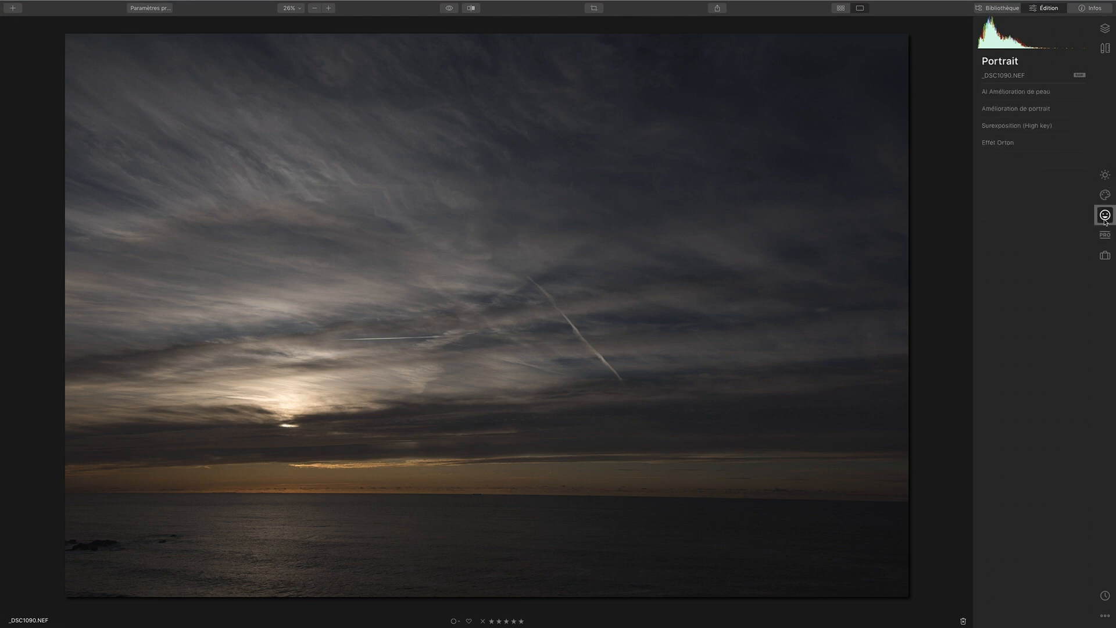
left_click(1004, 94)
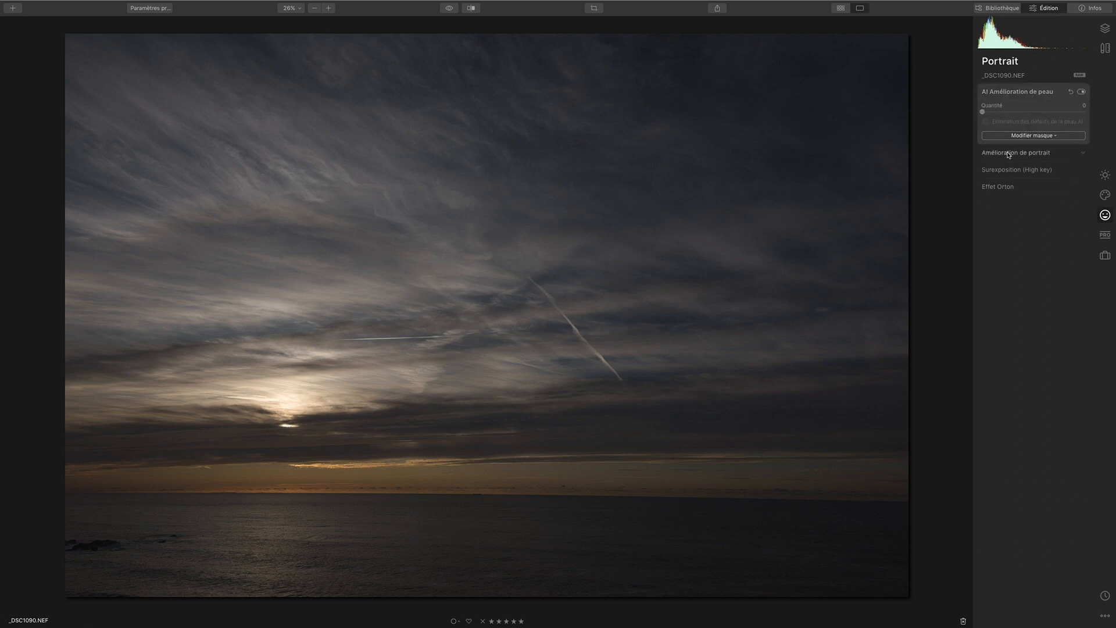
left_click(1005, 154)
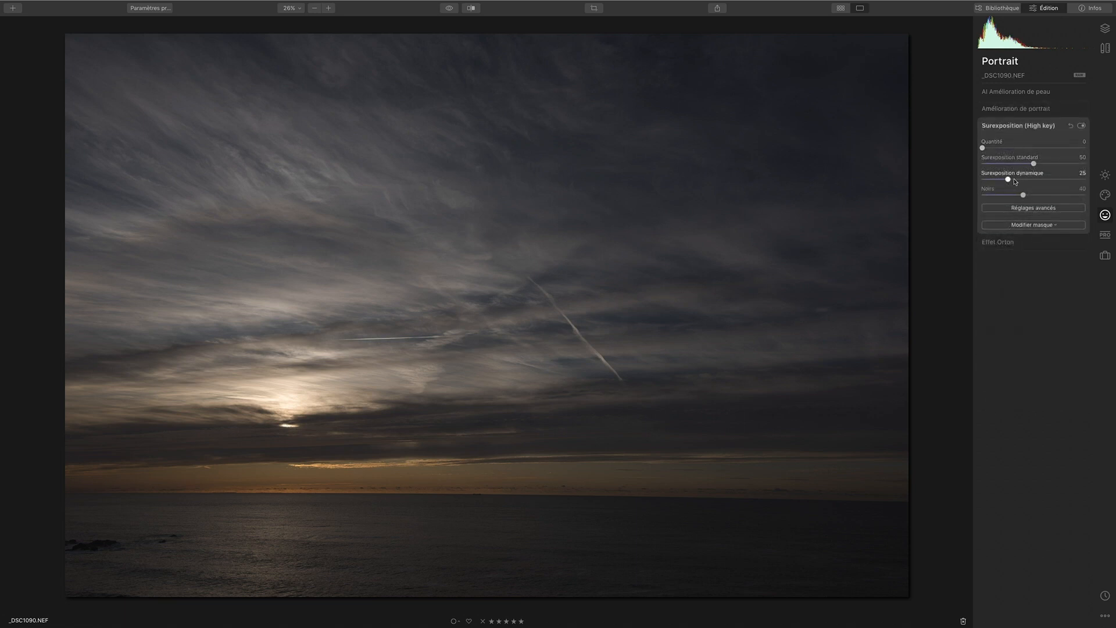
left_click(1001, 243)
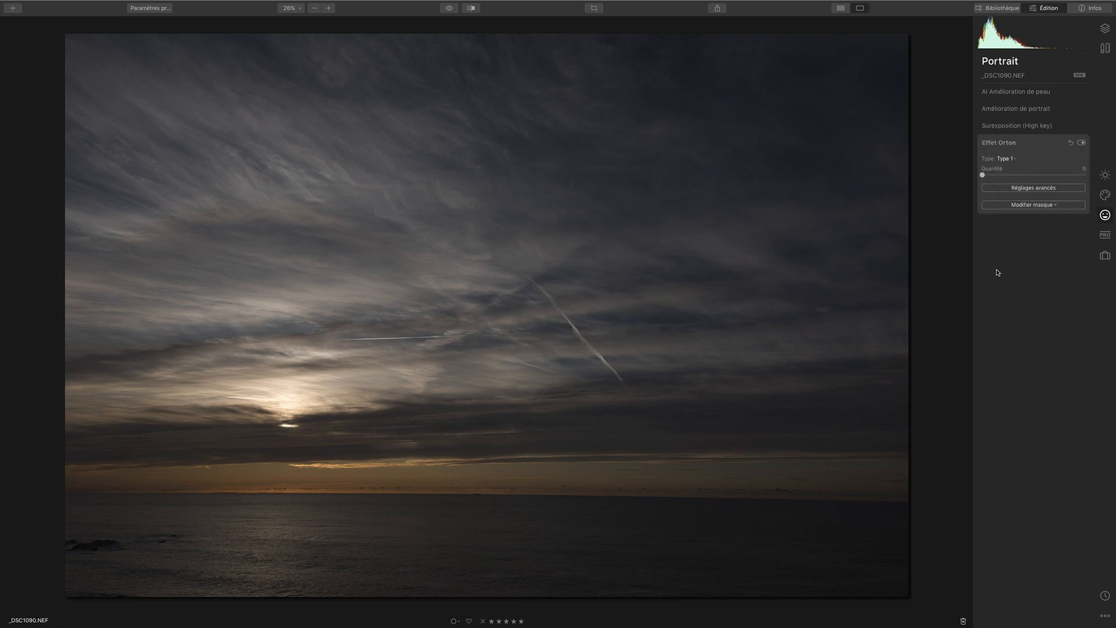
left_click(995, 142)
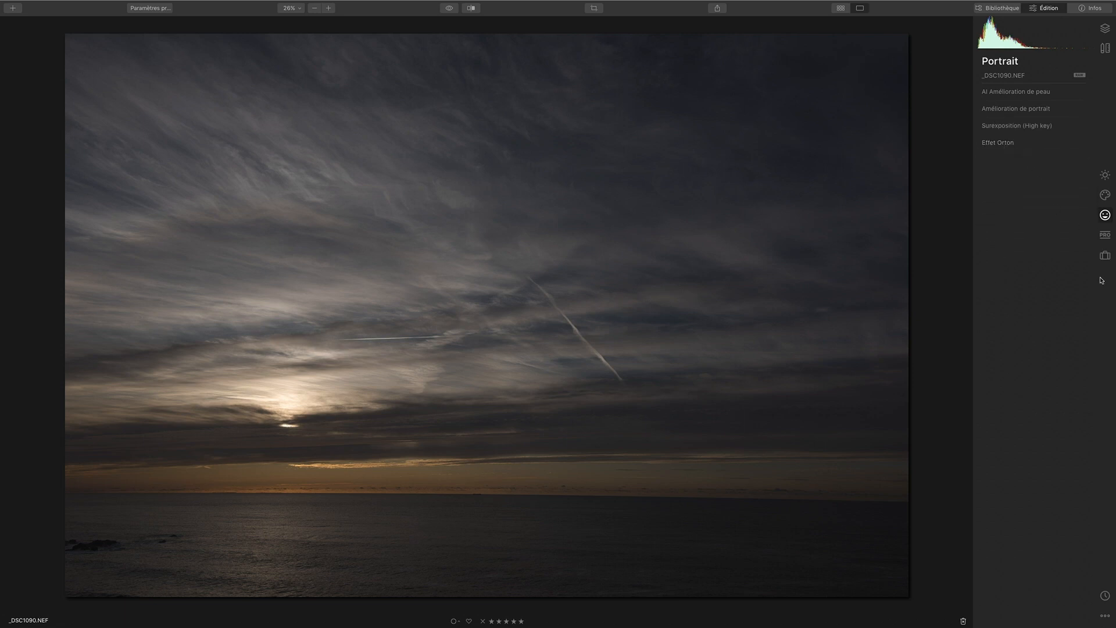
Step: Look through the tool lists of all the editing categories, ending on Professionel
left_click(1105, 175)
left_click(1106, 195)
left_click(1105, 216)
left_click(1107, 236)
left_click(1105, 256)
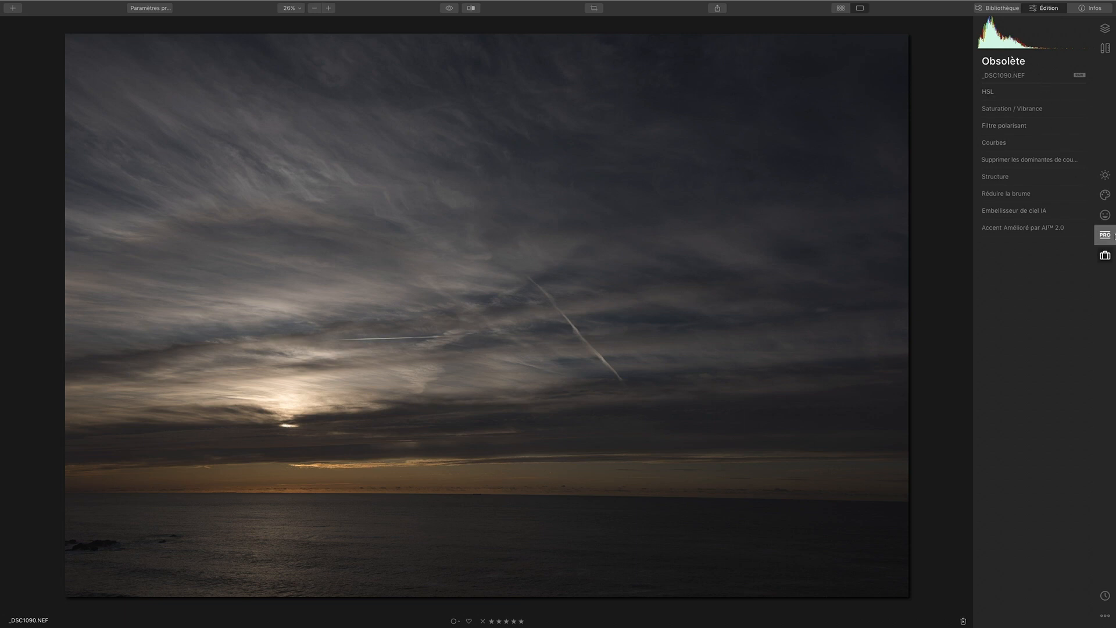
left_click(1106, 239)
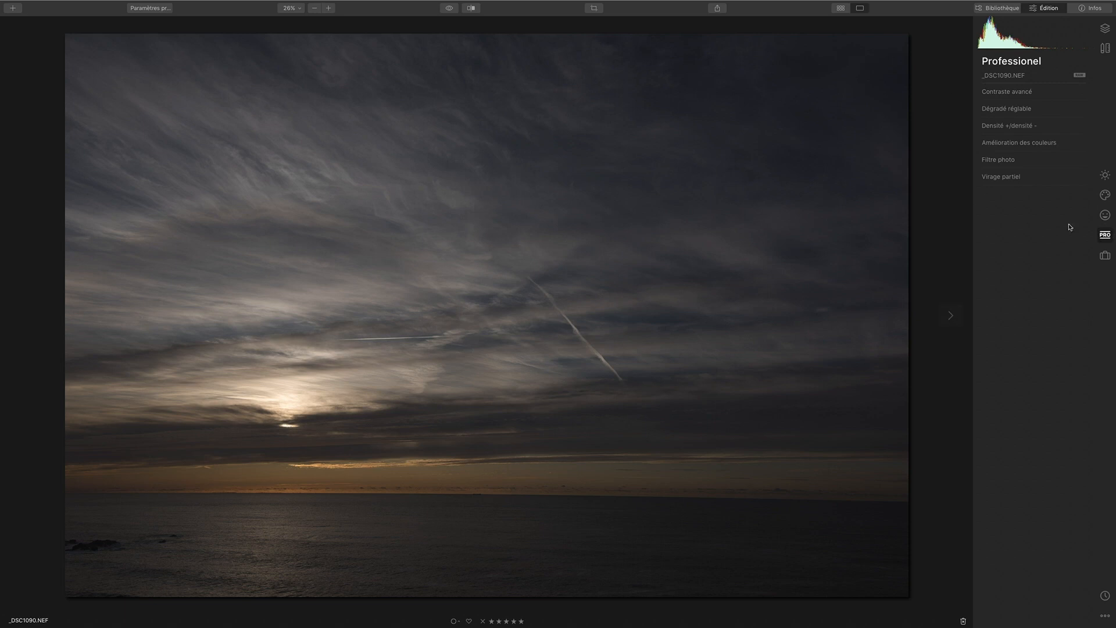
Step: Try Filtre photo at quantity 100 with Conserver la luminosité off, shifting its hue from red to blue
left_click(1011, 163)
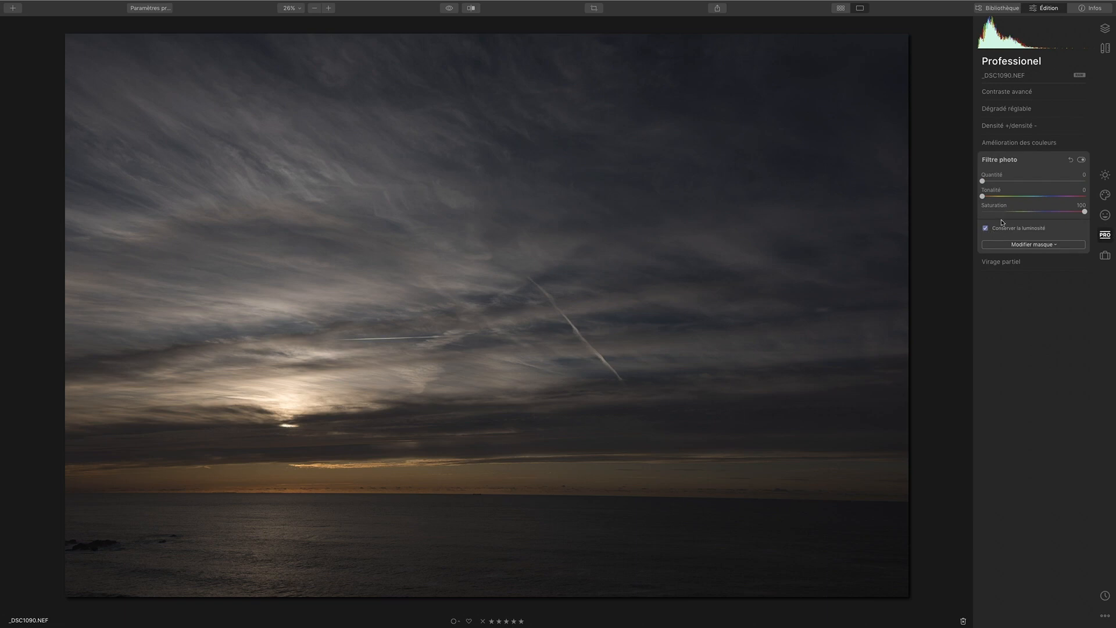
left_click_drag(987, 183, 965, 181)
left_click(985, 229)
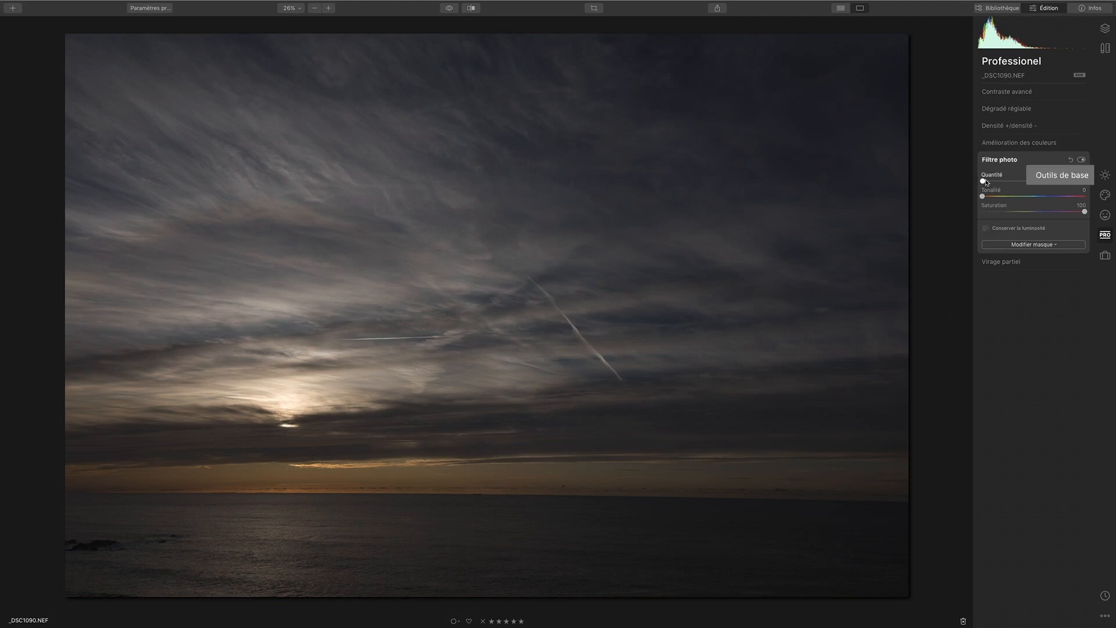
left_click(1056, 183)
left_click_drag(1057, 185, 1103, 187)
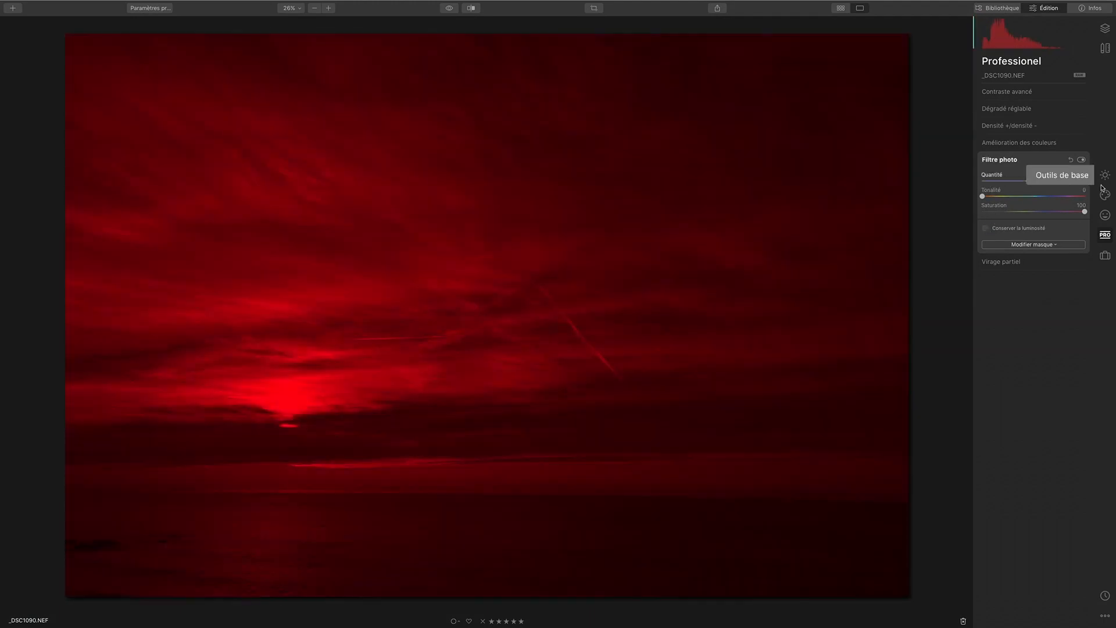
left_click_drag(983, 196, 1054, 198)
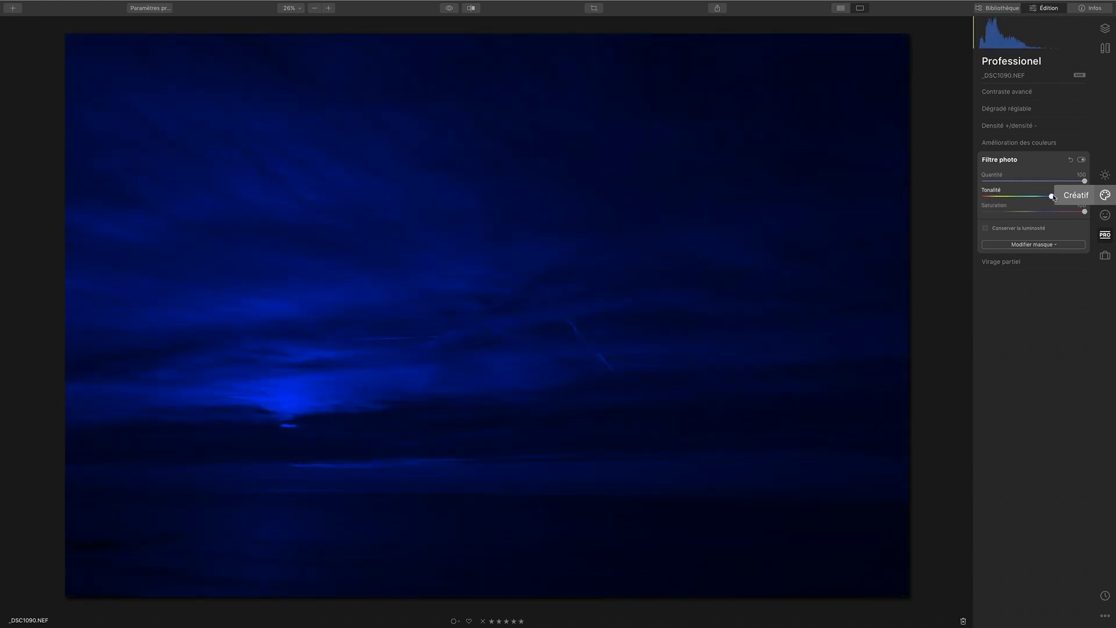
Step: Preview the blue photo filter with Conserver la luminosité enabled, and reset Filtre photo to its defaults
left_click(986, 229)
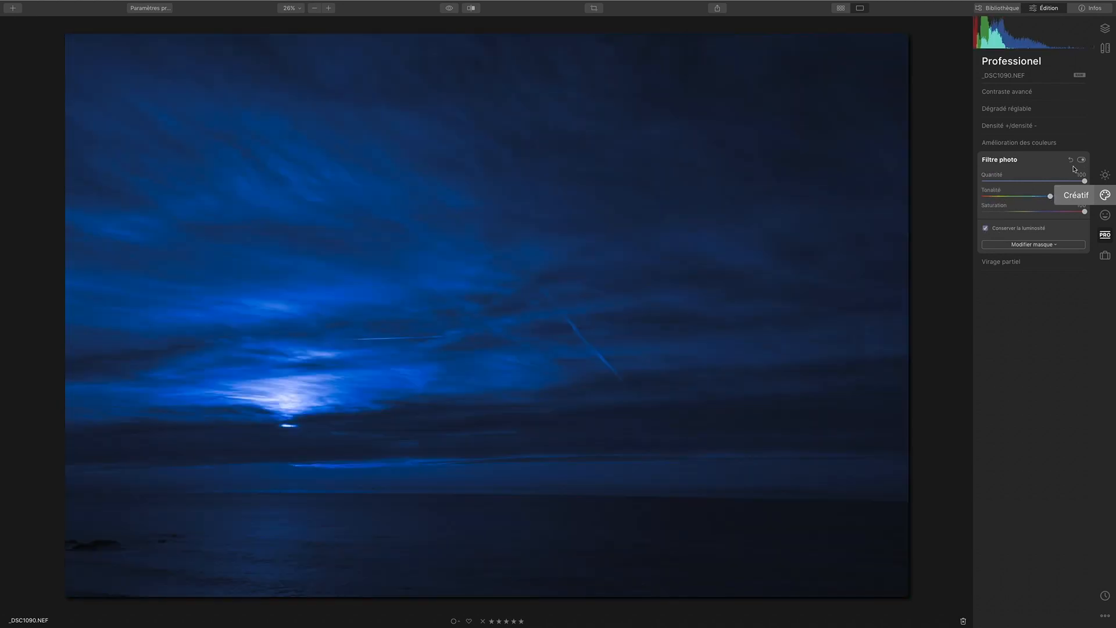
left_click_drag(1085, 181, 983, 182)
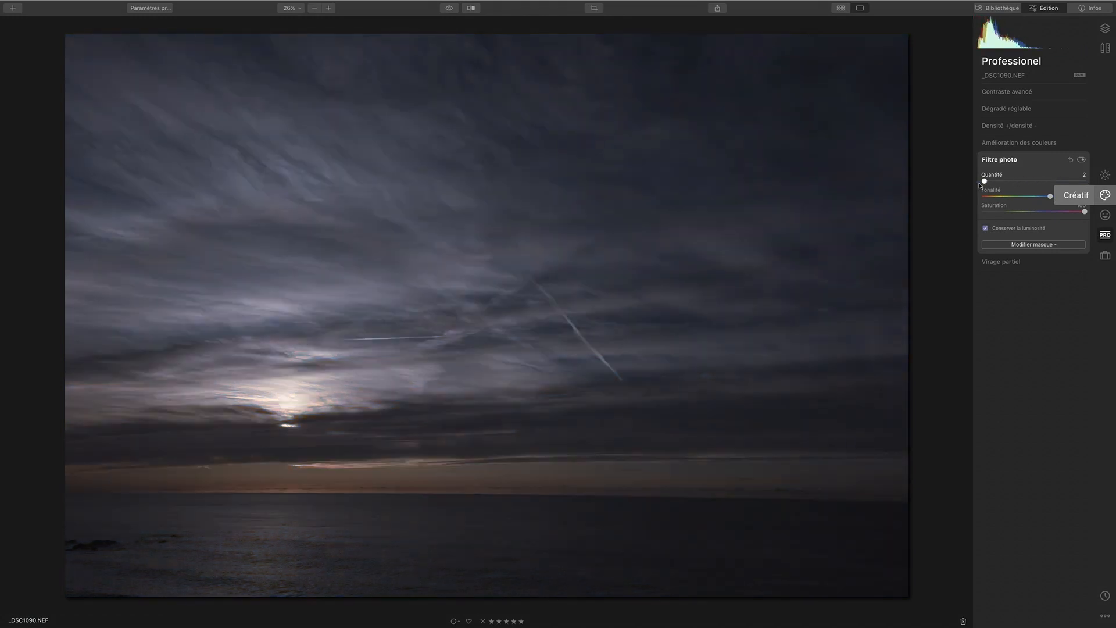
left_click(986, 228)
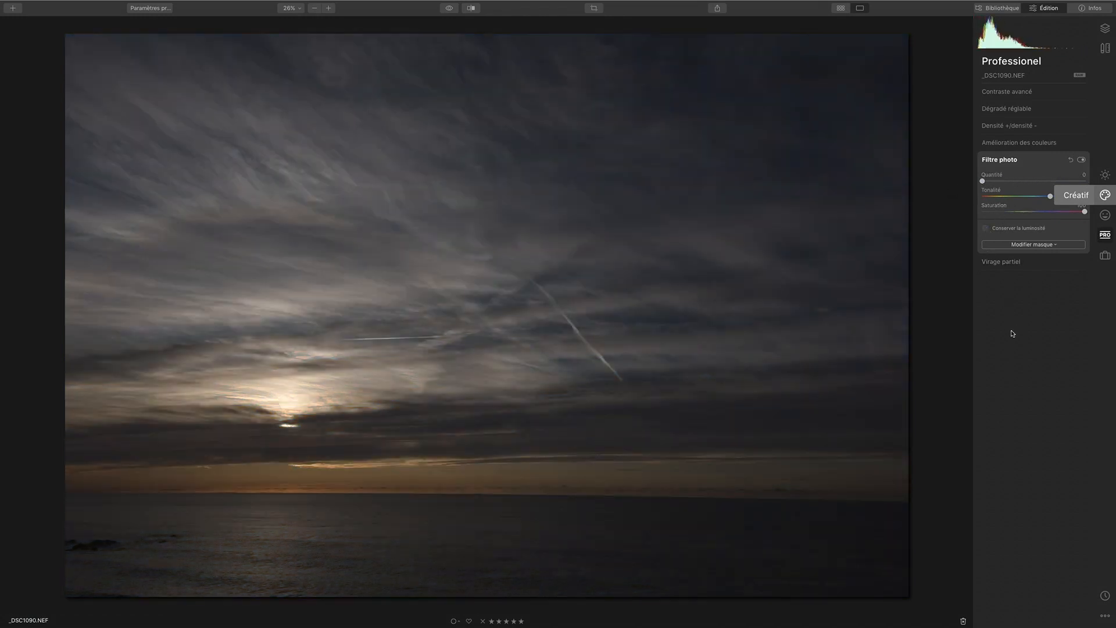
left_click(985, 228)
left_click(1070, 161)
left_click(1000, 162)
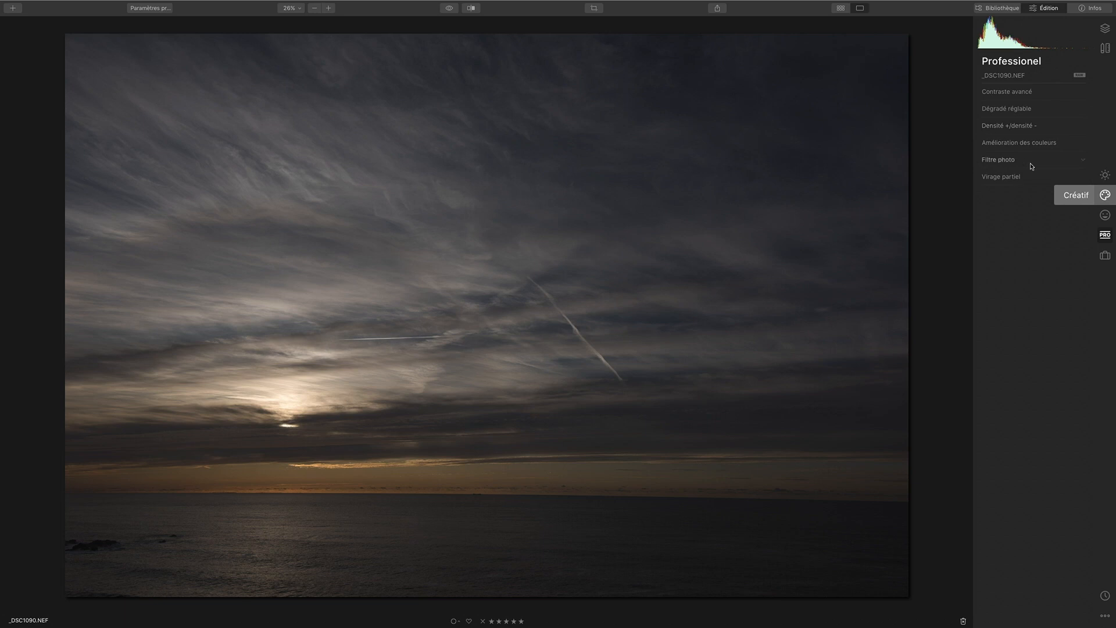
Step: Examine the AI Remplacement de ciel controls among the Créatif tools, including the advanced settings, and return to Outils de base
left_click(1105, 175)
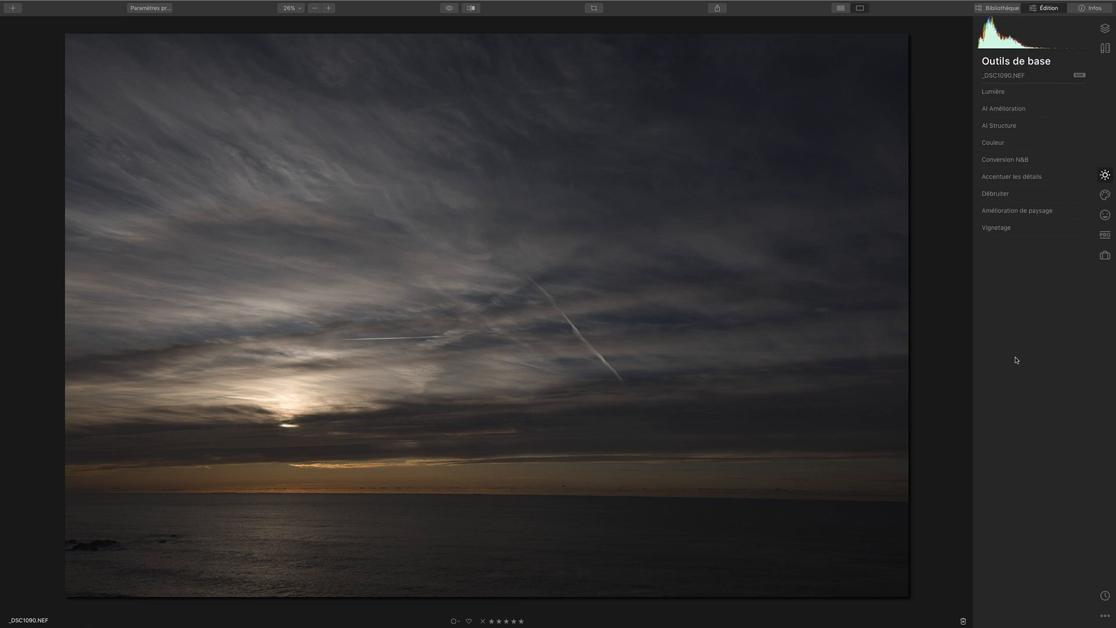
left_click(1106, 198)
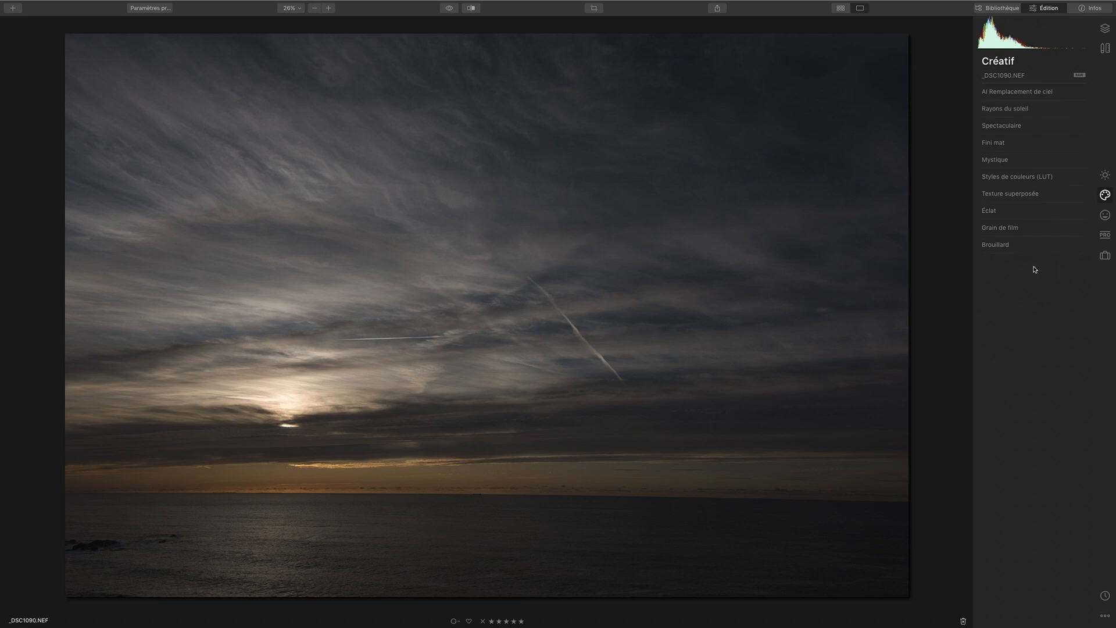
left_click(1019, 93)
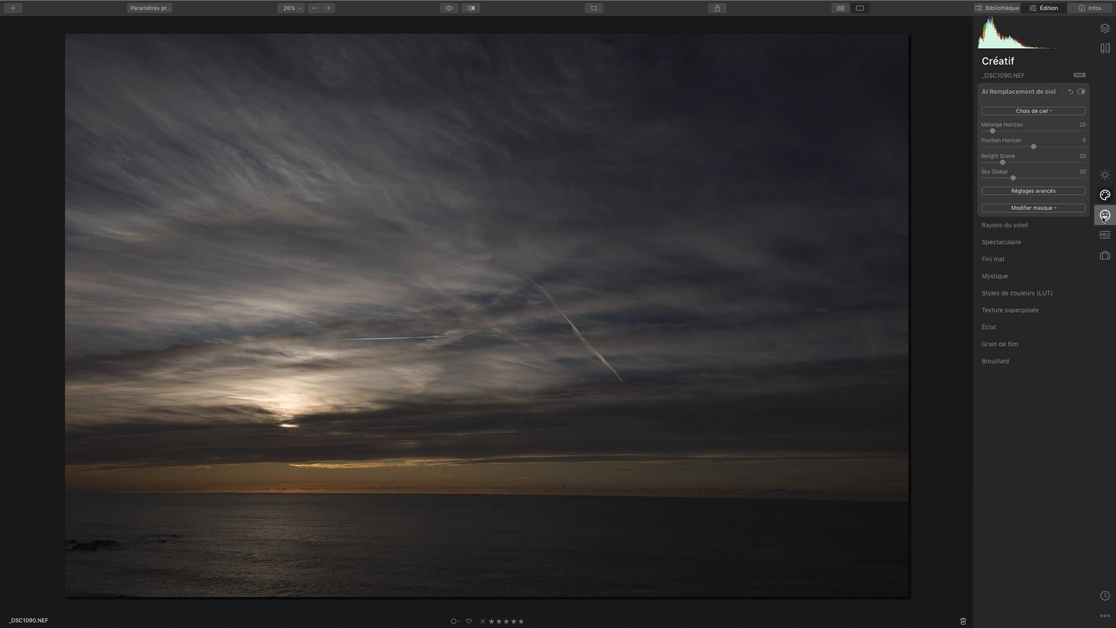
left_click(1040, 193)
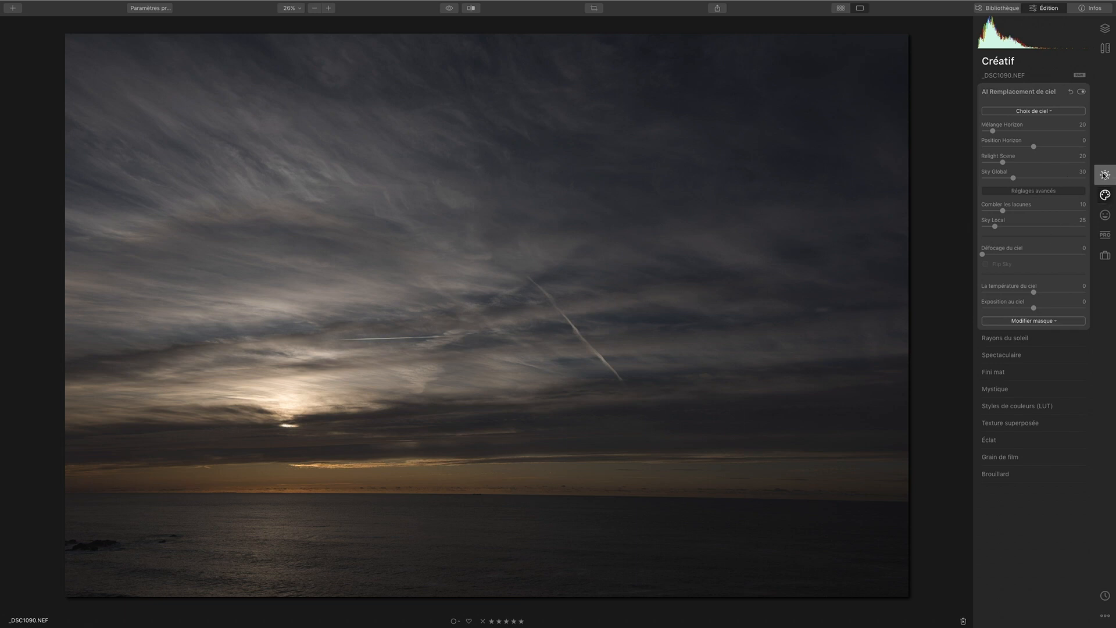
left_click(1105, 175)
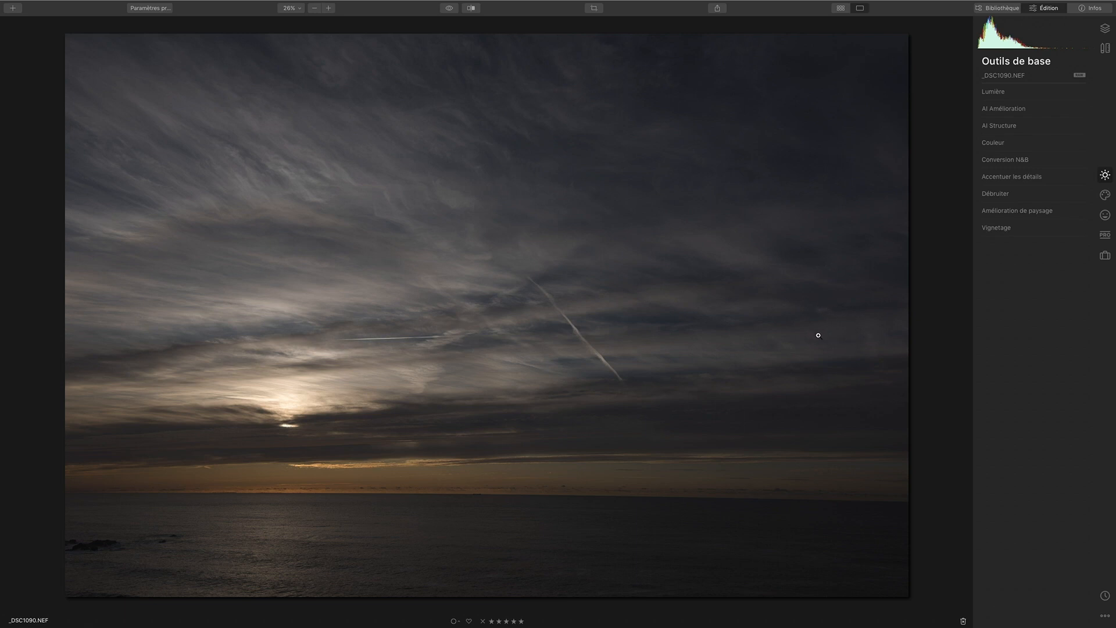
Step: Enable automatic distortion correction, chromatic aberration removal and fringe removal in the Objectif et géométrie settings
left_click(1104, 49)
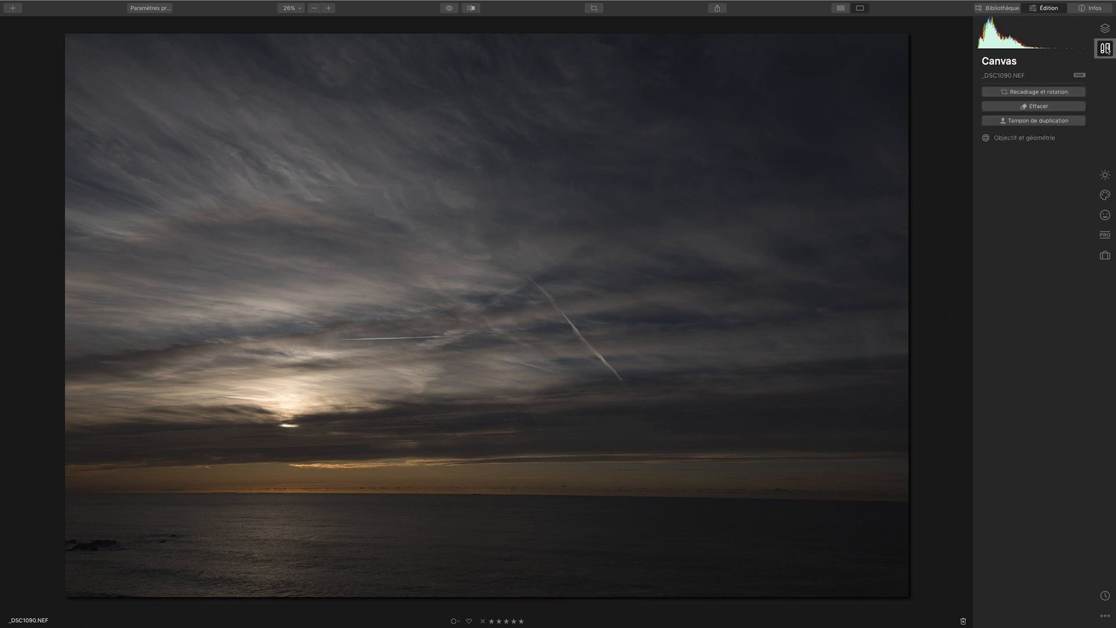
left_click(1036, 140)
left_click(985, 154)
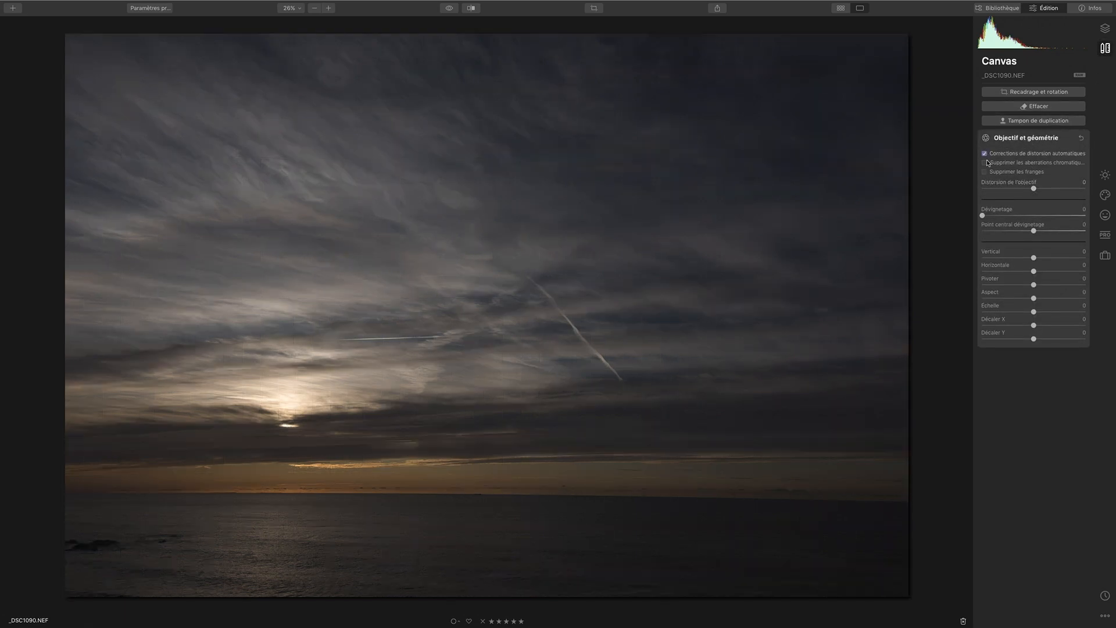
left_click(985, 162)
left_click(985, 172)
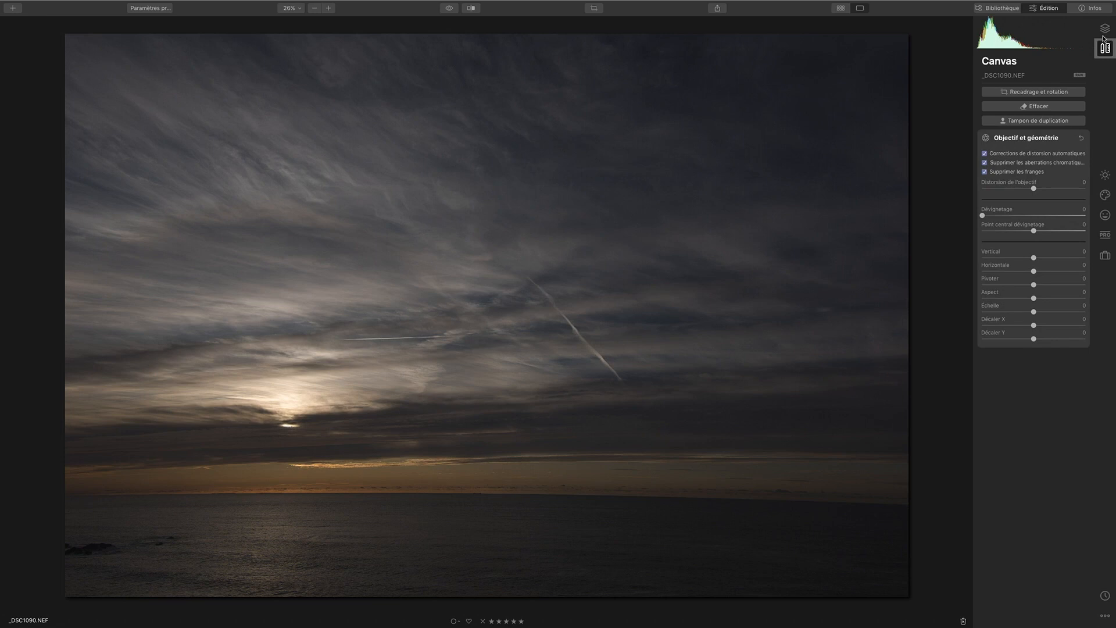
left_click(1106, 29)
left_click(1105, 48)
Step: Apply the Camera Flat profile to the photo in the advanced Lumière settings
left_click(1105, 174)
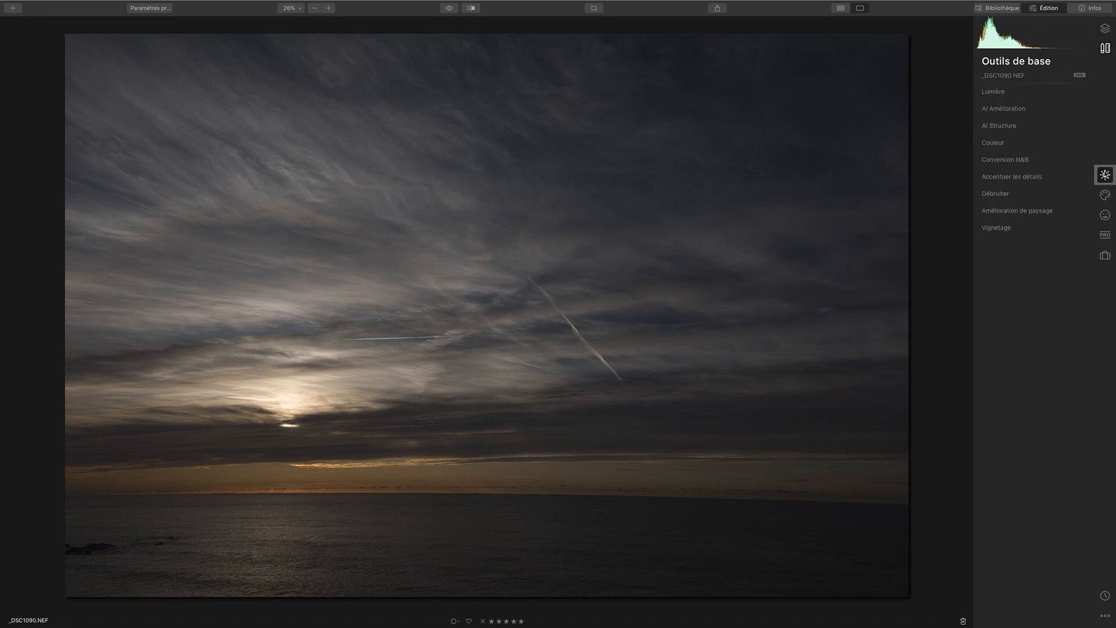
left_click(1000, 93)
left_click(1038, 233)
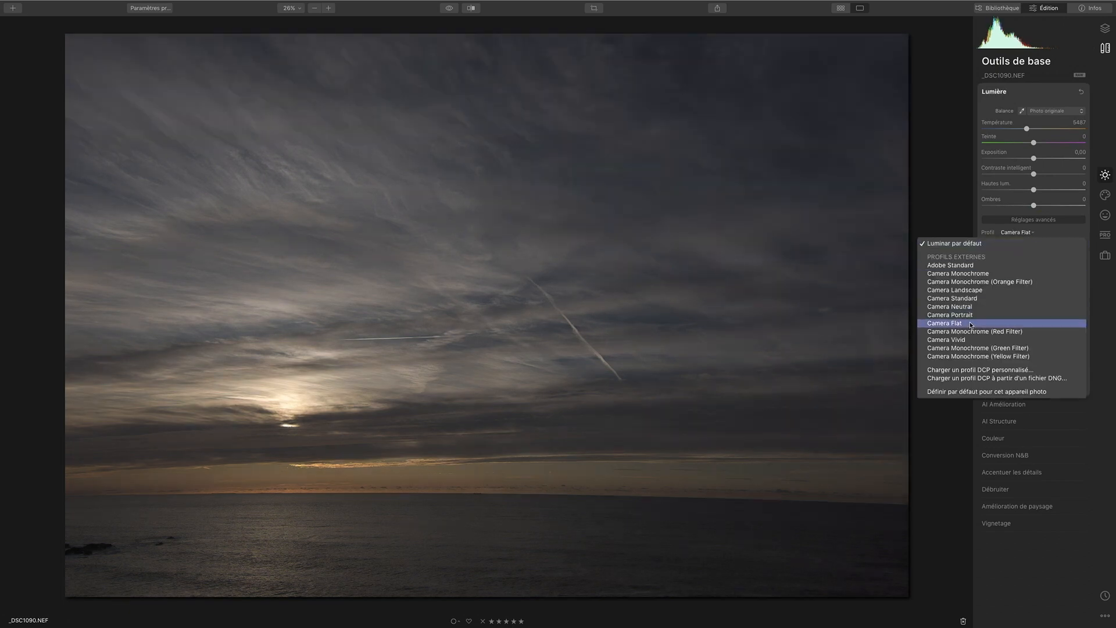
left_click(970, 323)
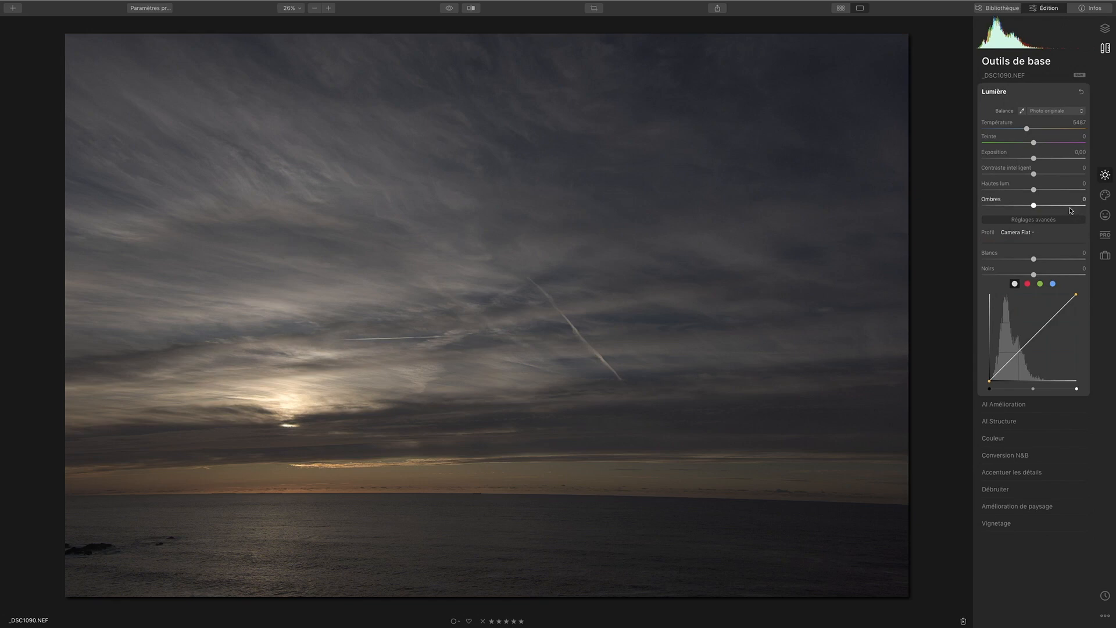
Step: Set AI Accent to 73 and raise Embellisseur de ciel IA in the AI Amélioration settings
left_click(1014, 407)
left_click_drag(984, 132, 1057, 131)
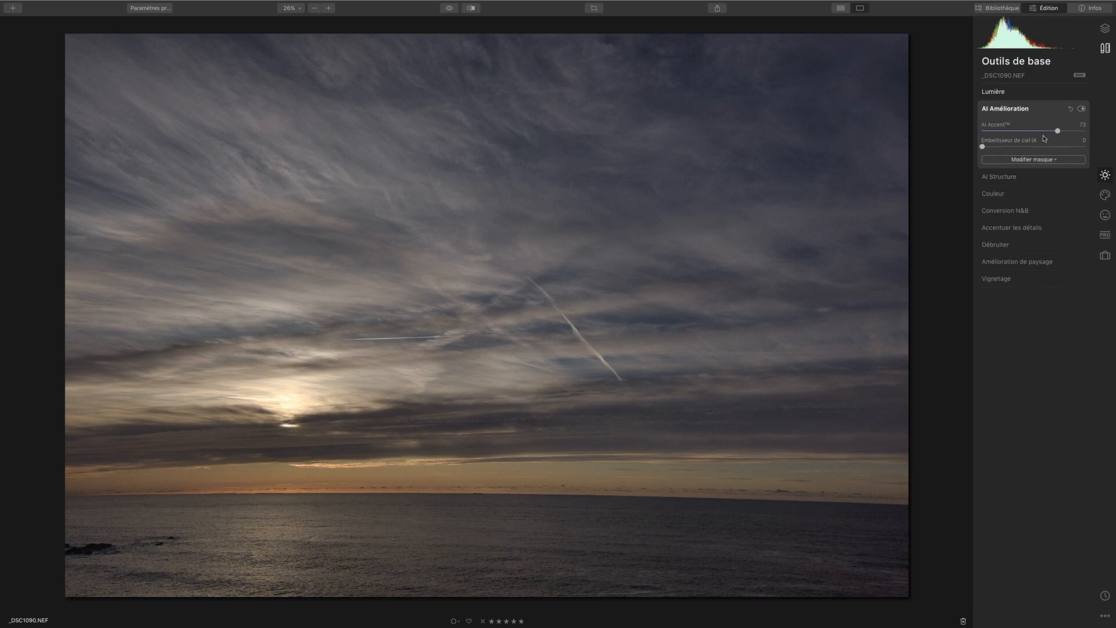
left_click_drag(984, 147, 1022, 146)
Step: Set Hautes lum. to -28 and Ombres to 31 in the Lumière settings
left_click(998, 98)
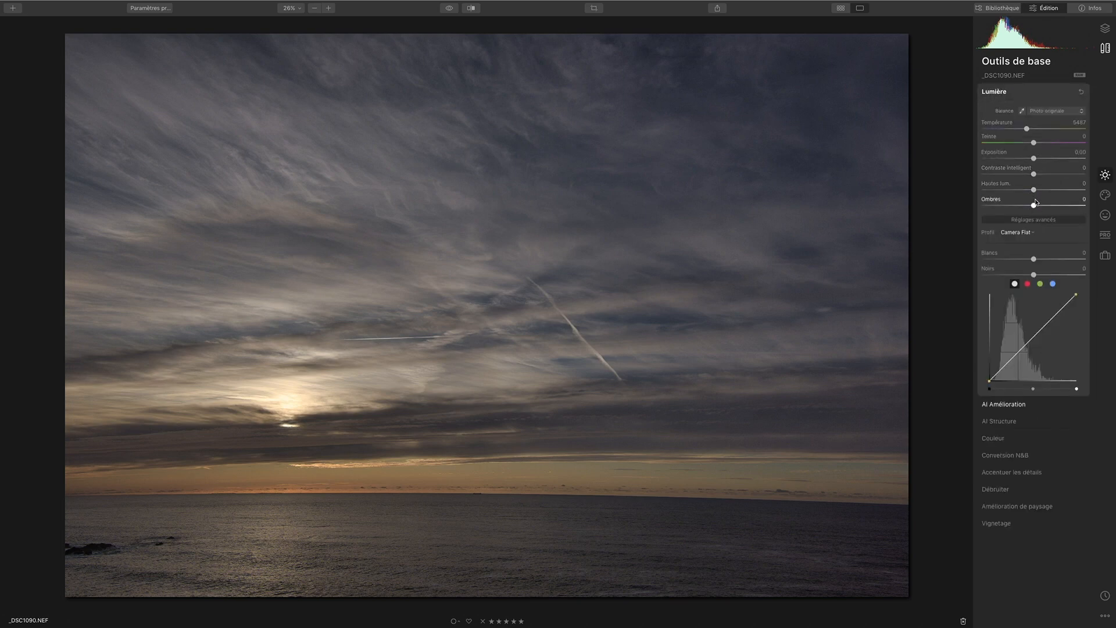
mouse_move(1035, 206)
left_mouse_down()
mouse_move(1056, 204)
mouse_move(1019, 190)
left_mouse_up()
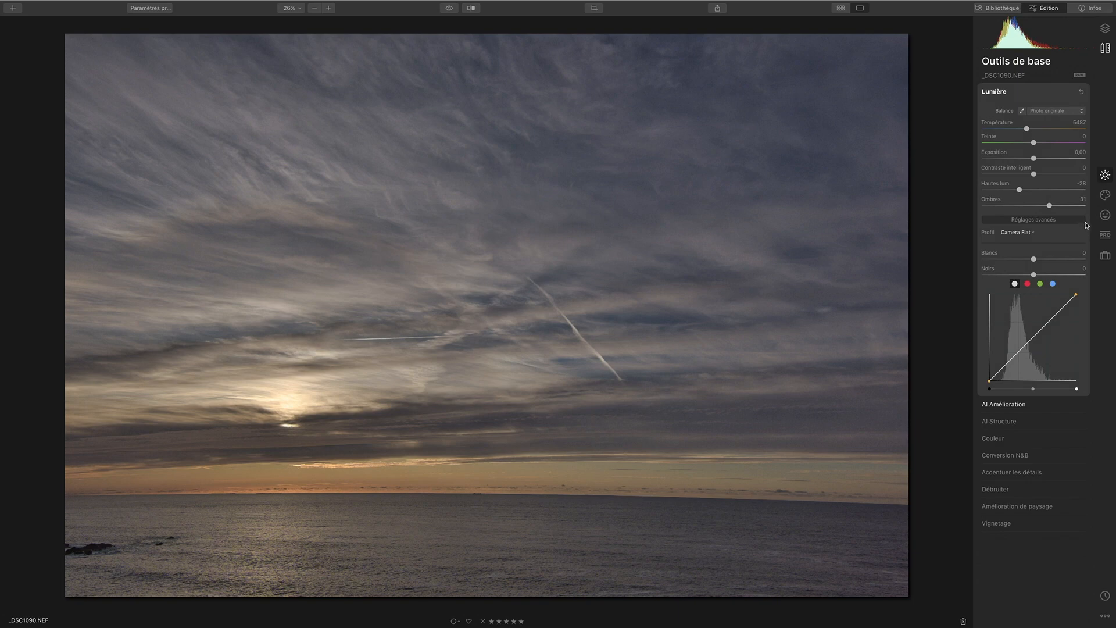
Step: Apply the Mystique effect with Ombres 53, Lissage 33 and Quantité slightly above 37
left_click(1103, 198)
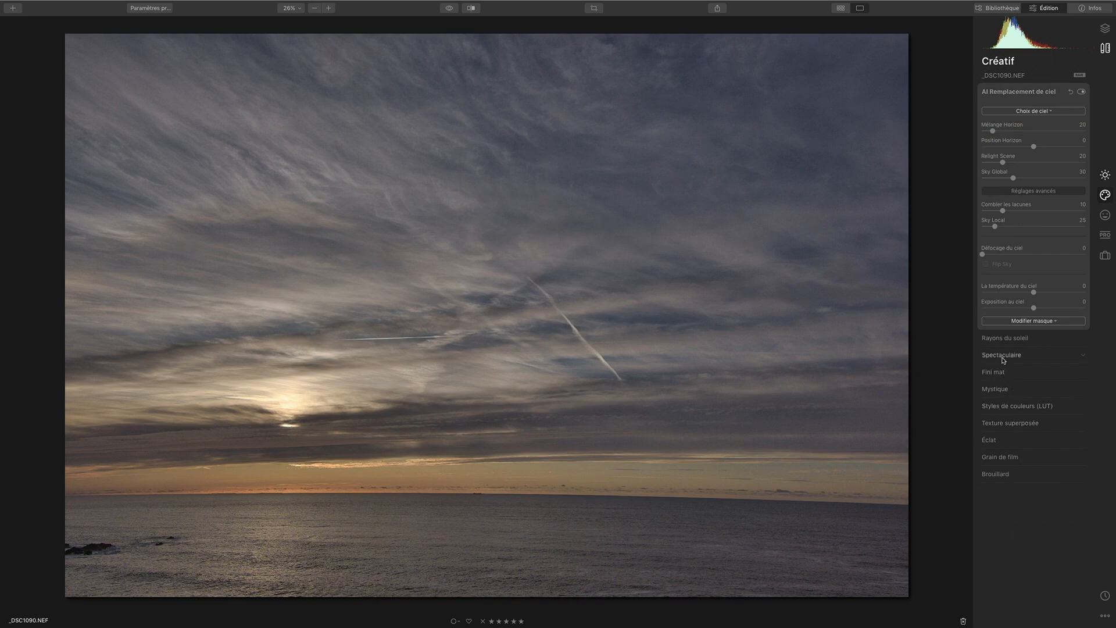
left_click(1000, 390)
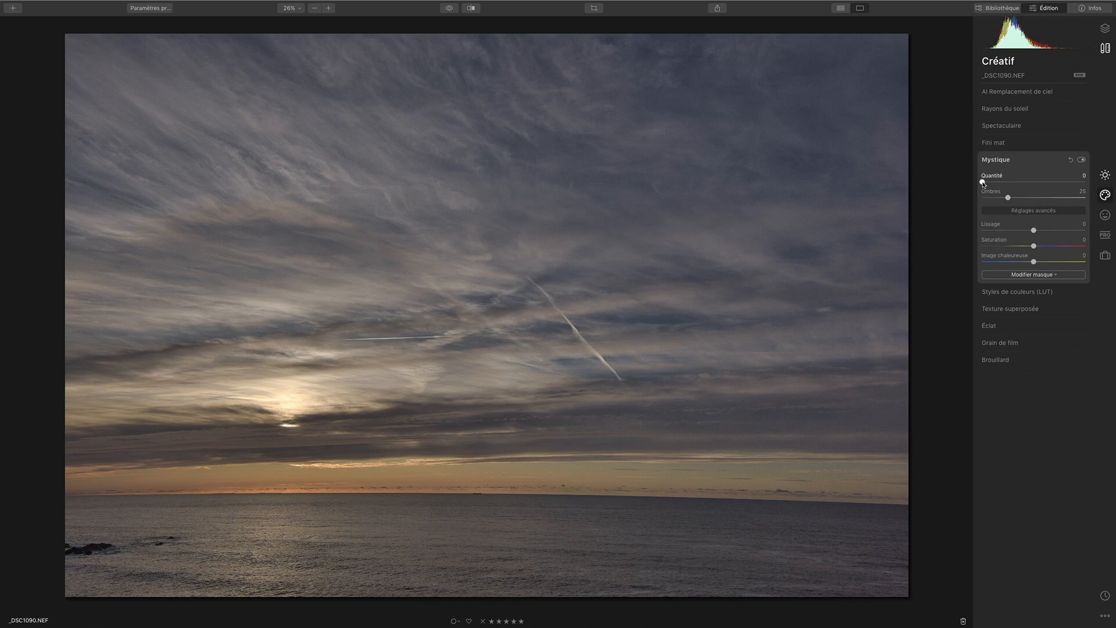
left_click_drag(983, 181, 1050, 231)
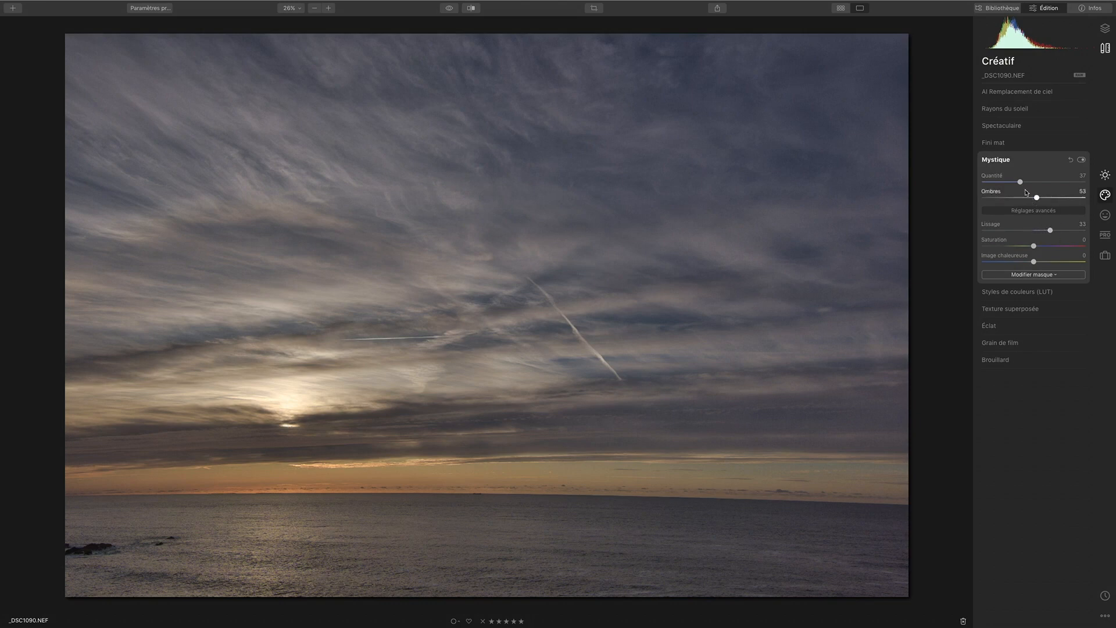
left_click_drag(1021, 182, 1026, 182)
Step: Soften the photo with AI Structure, setting Quantité to -56 and Renforcer to 22
left_click(1104, 175)
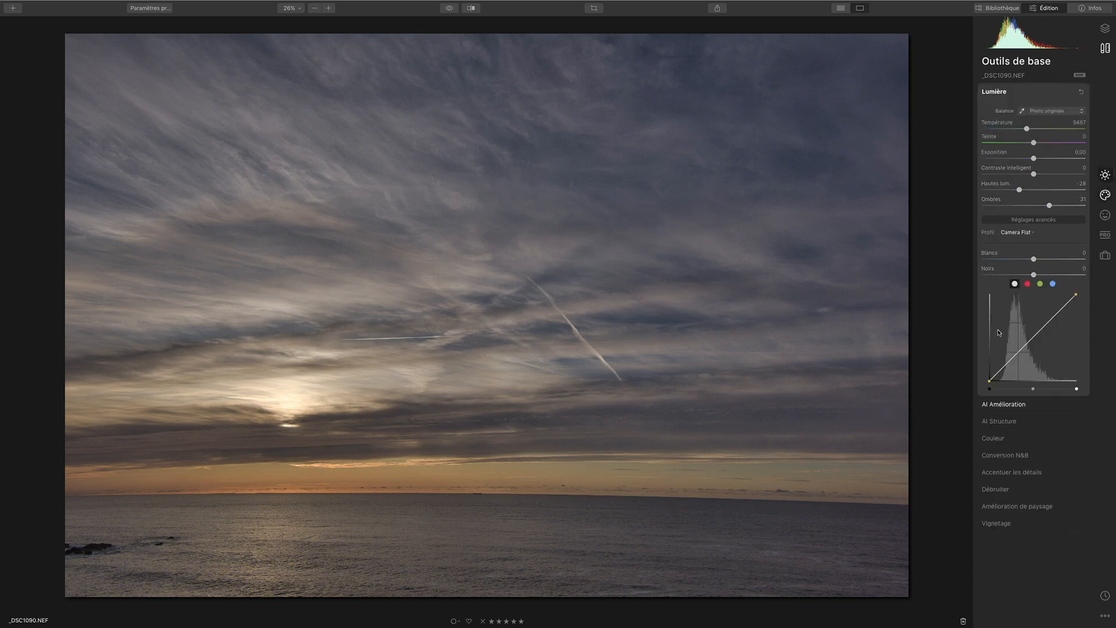
left_click(1000, 422)
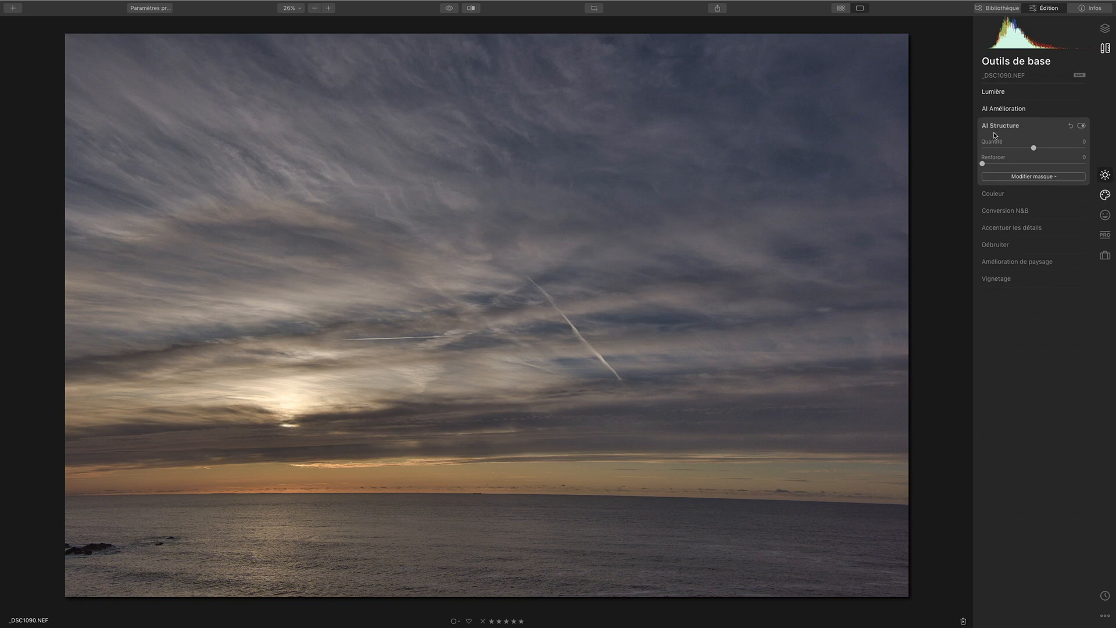
left_click_drag(1033, 149, 996, 150)
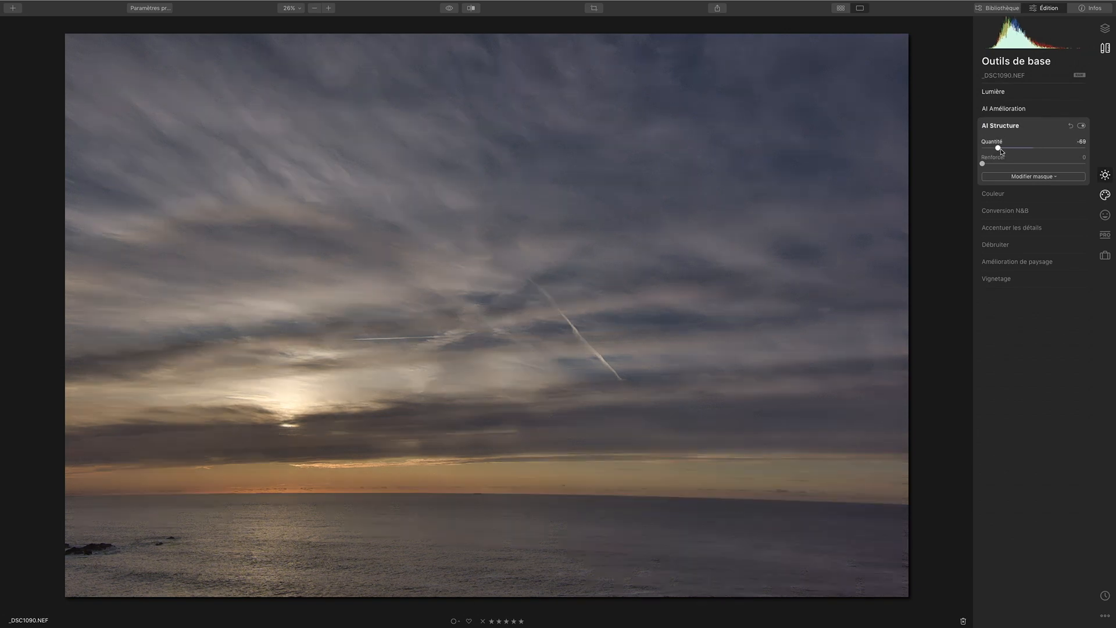
left_click(1002, 149)
left_click_drag(1002, 150, 1005, 150)
left_click_drag(983, 166, 1008, 163)
Step: Crop the photo with an unlocked aspect ratio, cutting the sea off the lower edge just below the orange horizon glow
left_click(595, 9)
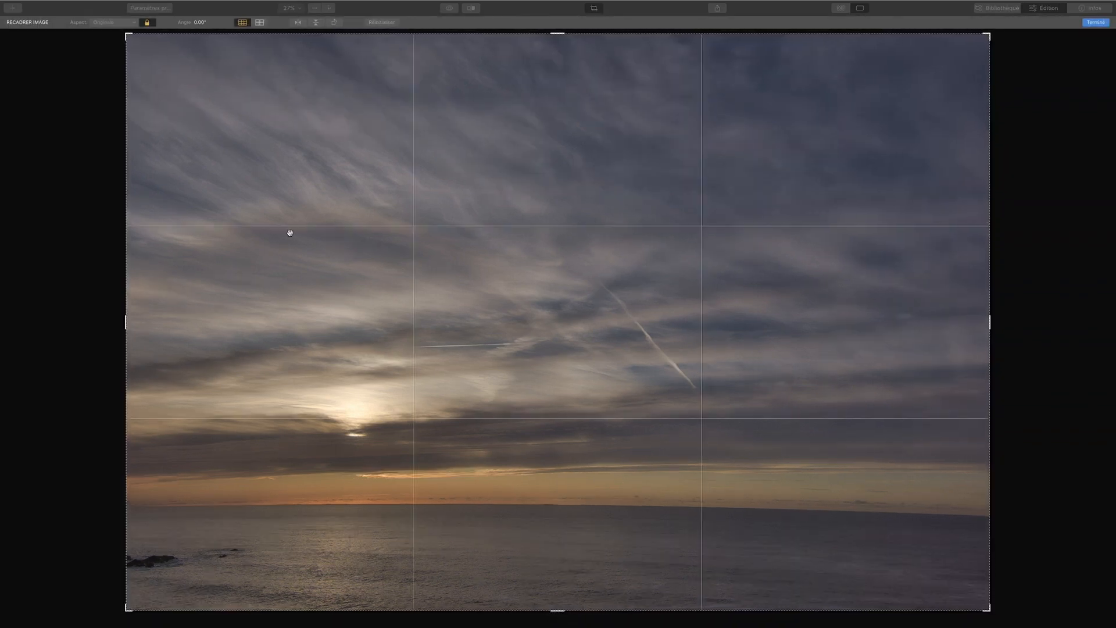
left_click(147, 22)
left_click_drag(558, 609, 564, 552)
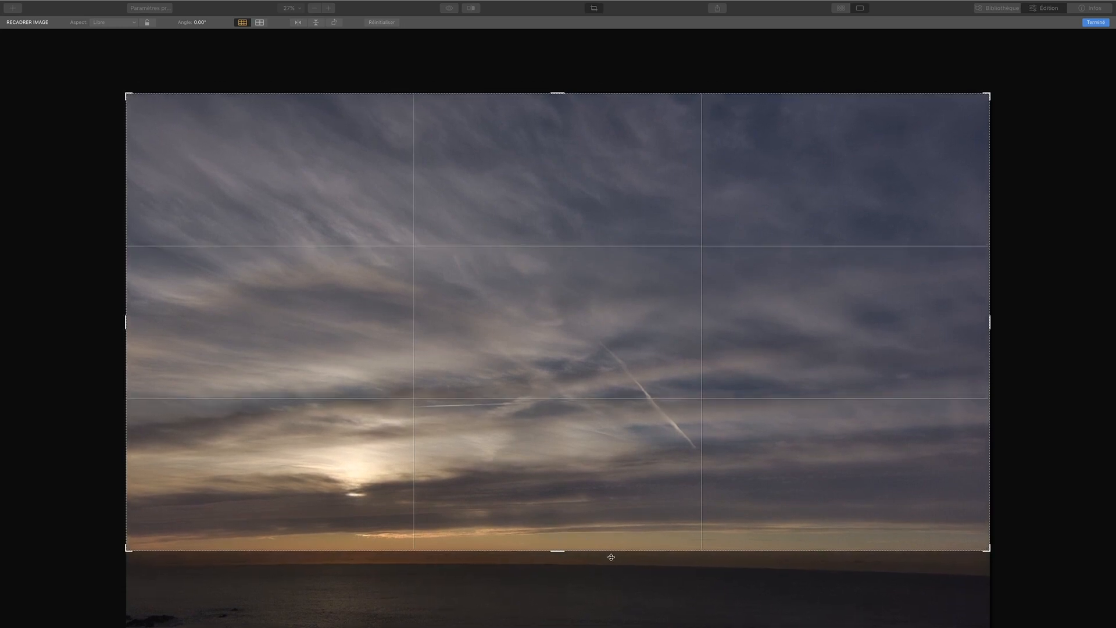
left_click(1097, 24)
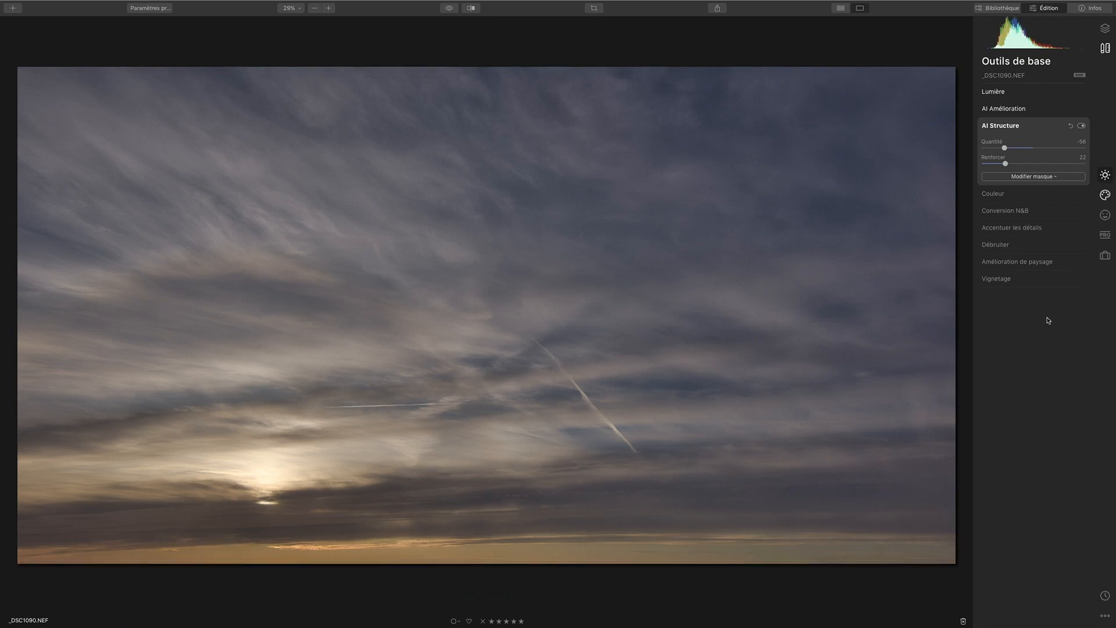
Step: Try slightly lowering the Zone supérieure exposure with the Dégradé réglable tool
left_click(1105, 235)
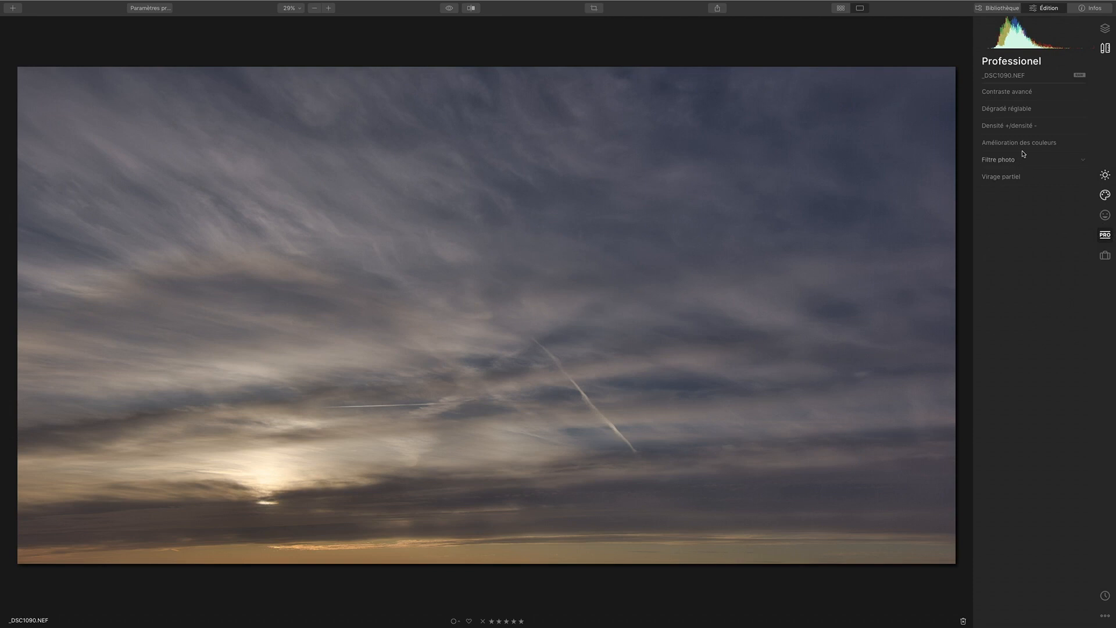
left_click(1011, 109)
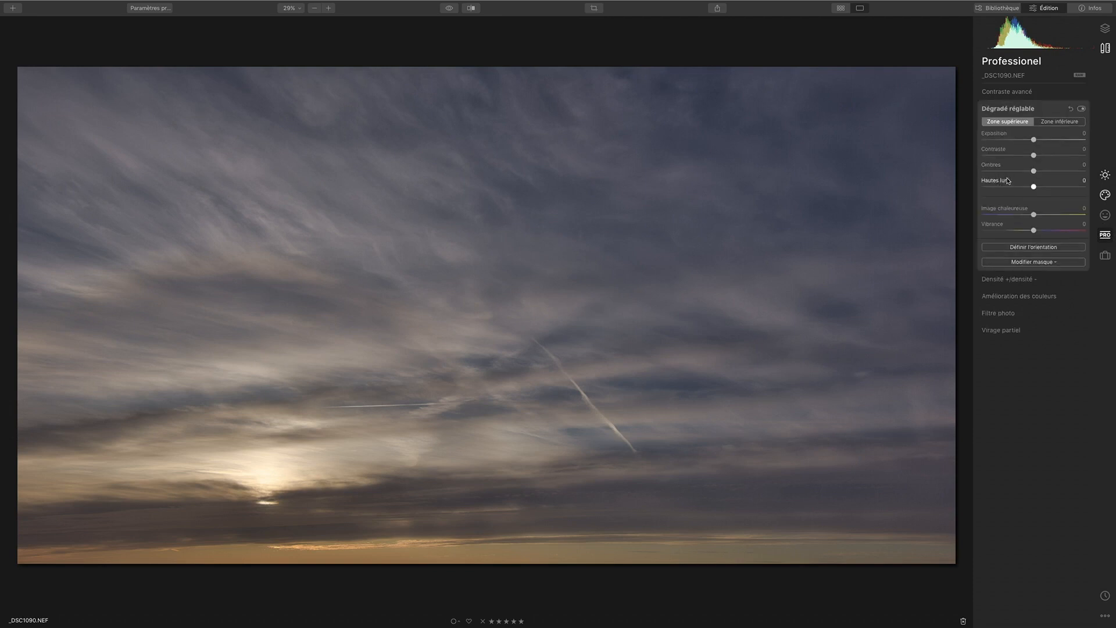
left_click_drag(1034, 140, 1025, 142)
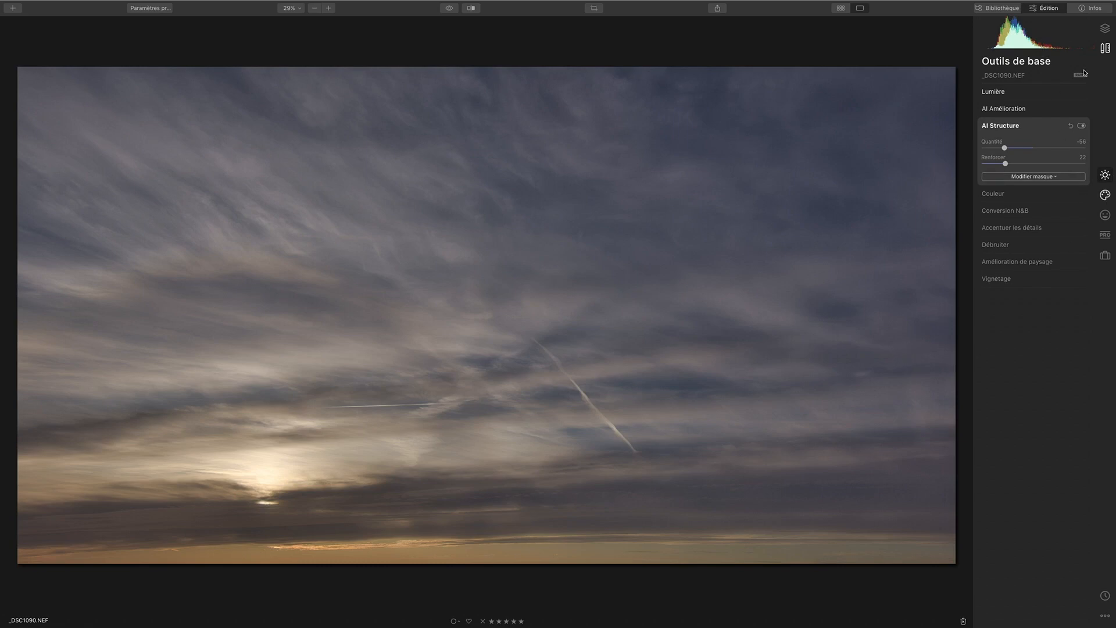
Step: Check the photo's camera and exposure information, and return to the editing tools
left_click(1089, 9)
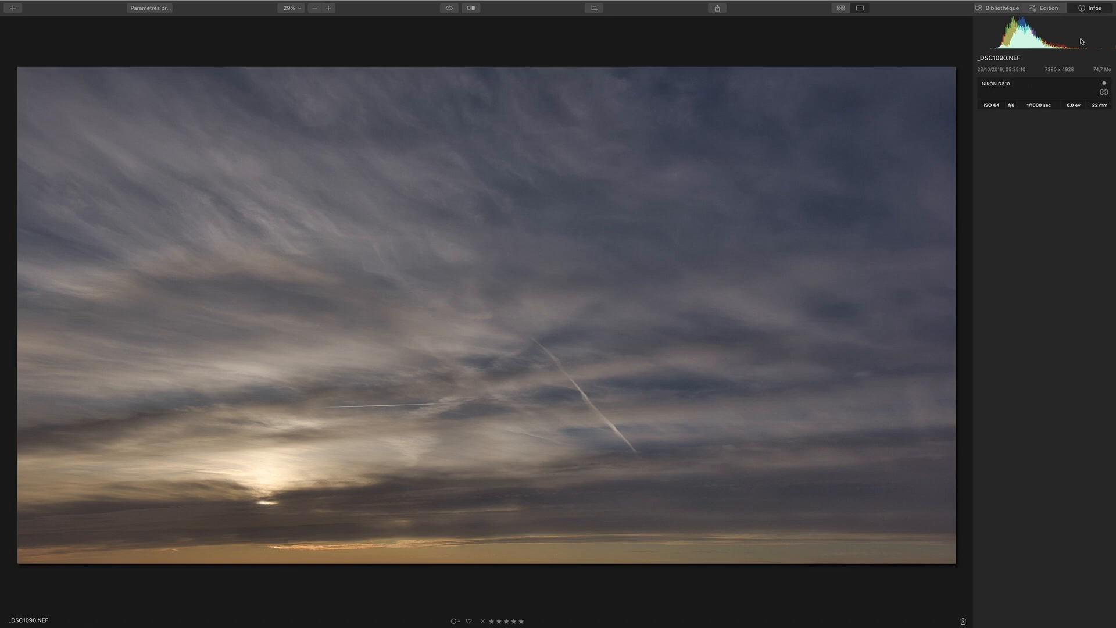
left_click(1054, 11)
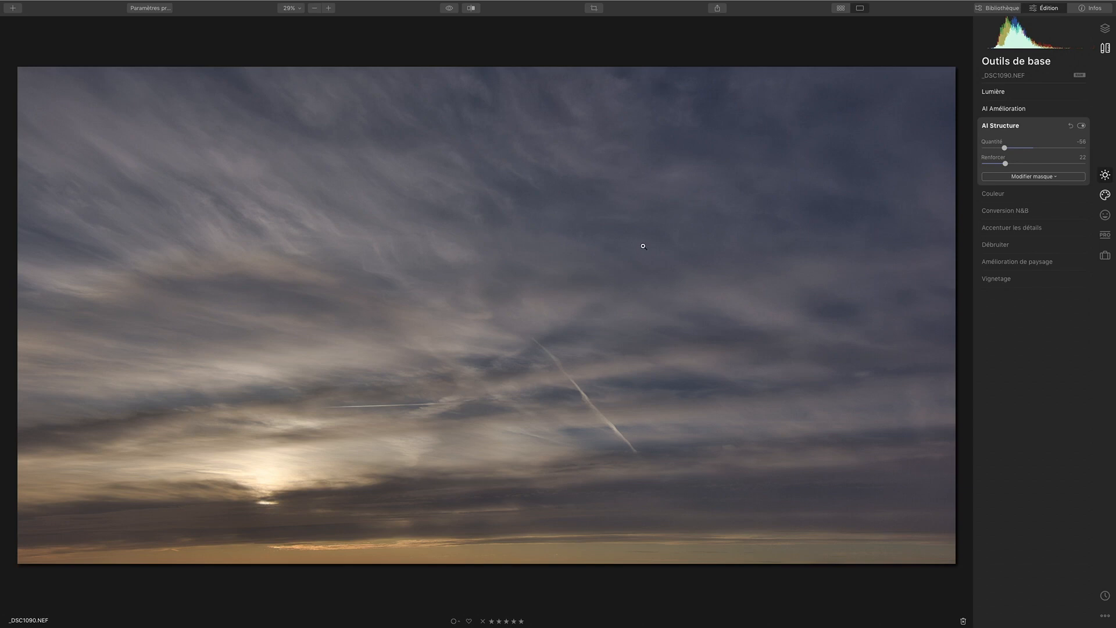
Step: Start exporting the image as TIFF with the ProPhoto RGB colour space
left_click(718, 8)
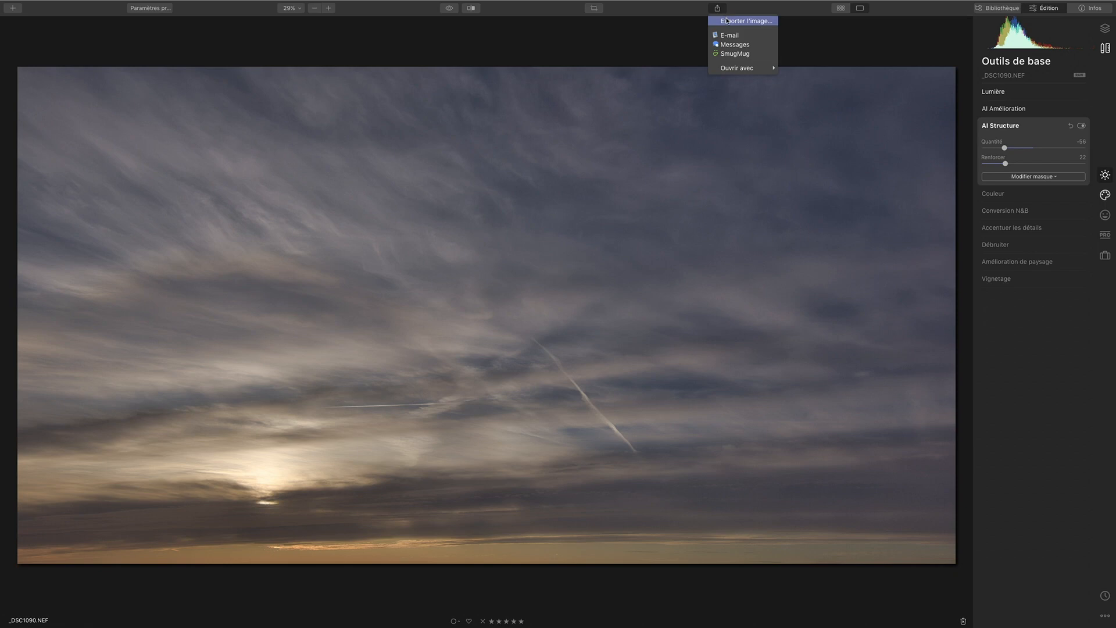
left_click(727, 21)
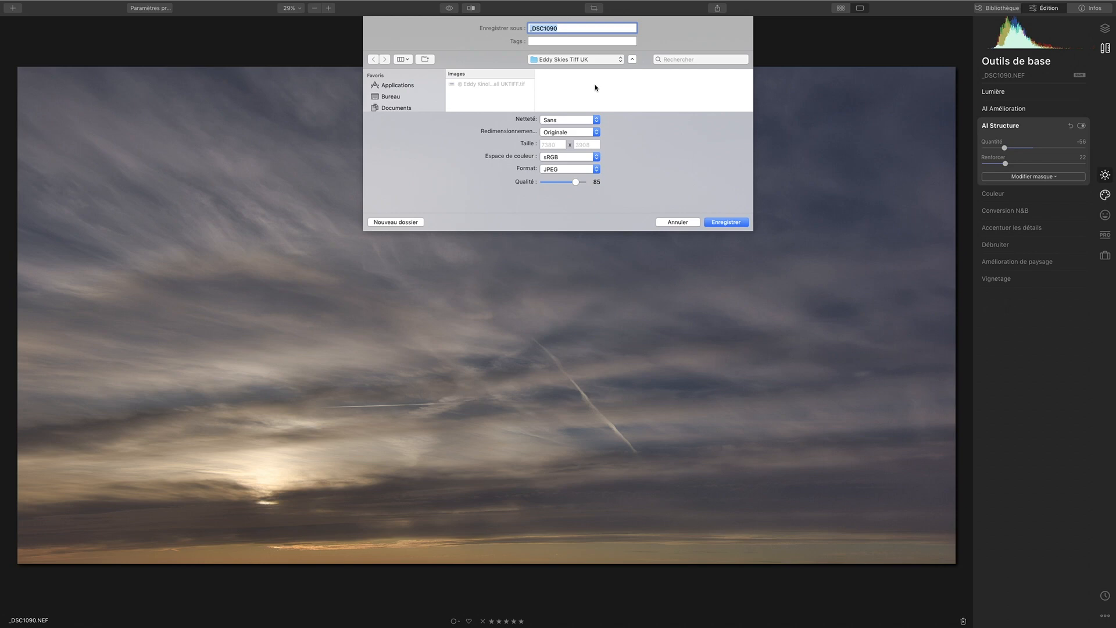
left_click(596, 157)
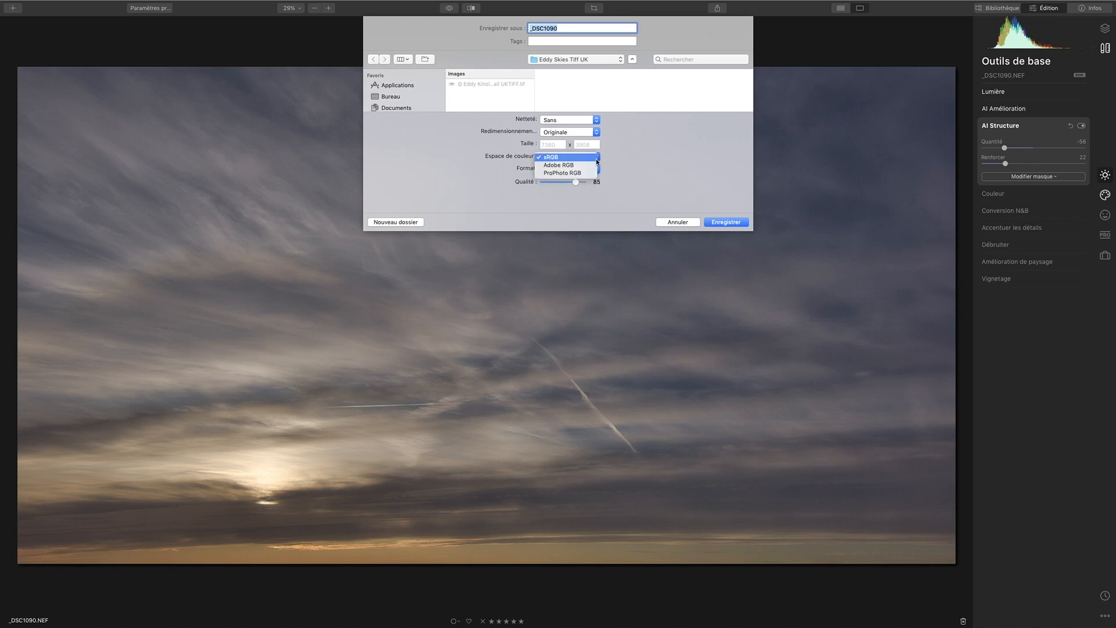
left_click(583, 173)
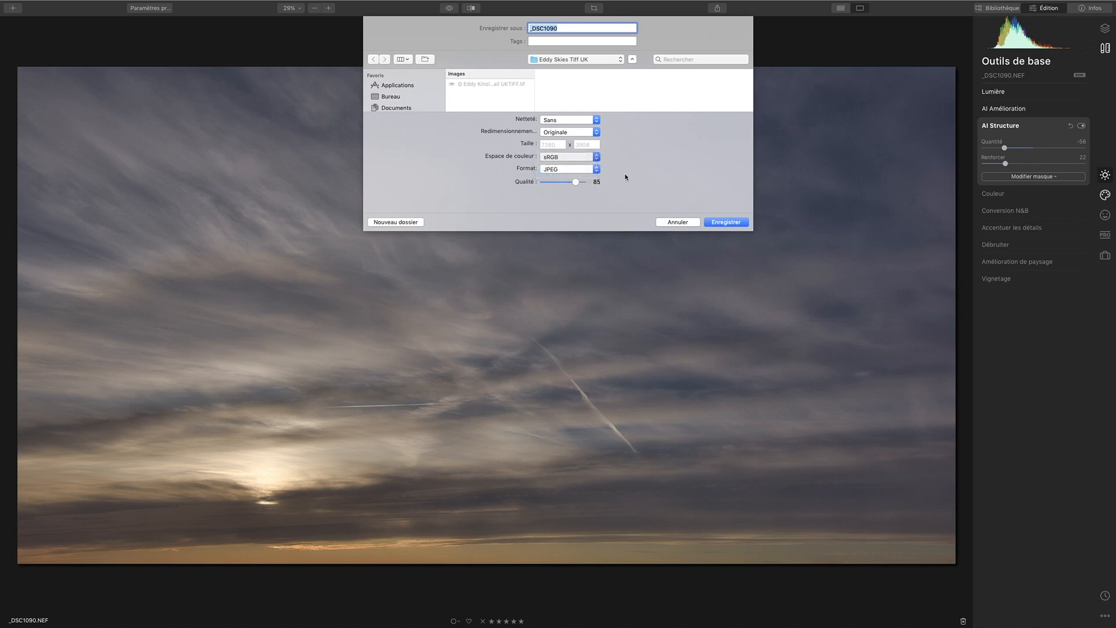
left_click(597, 169)
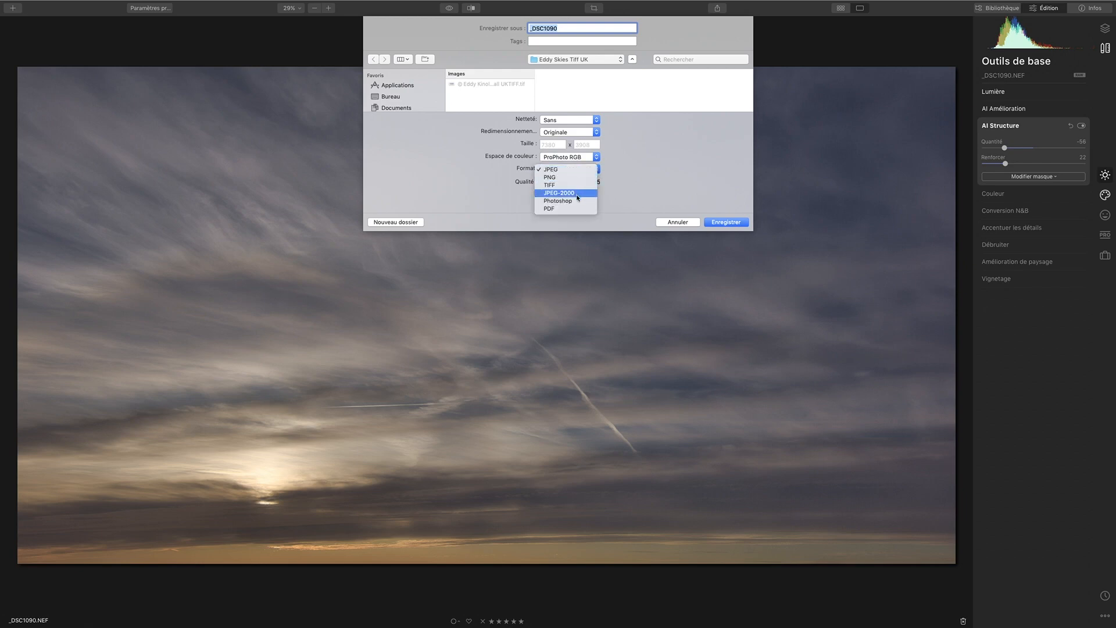
left_click(579, 185)
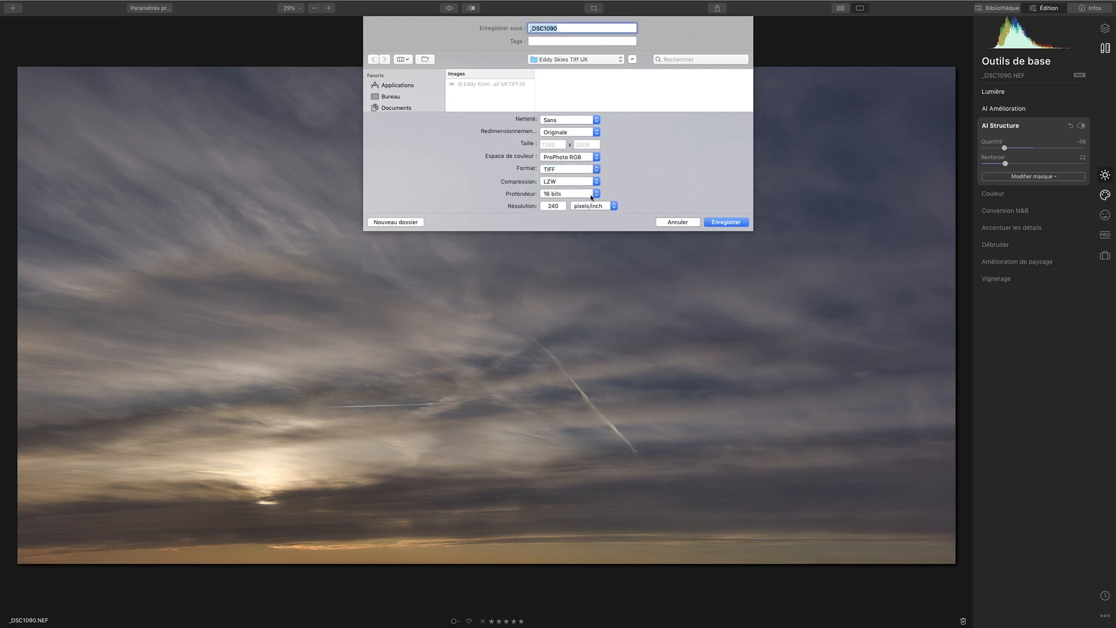
Step: Set the TIFF compression to Sans and the resolution to 300 pixels/inch
left_click(569, 182)
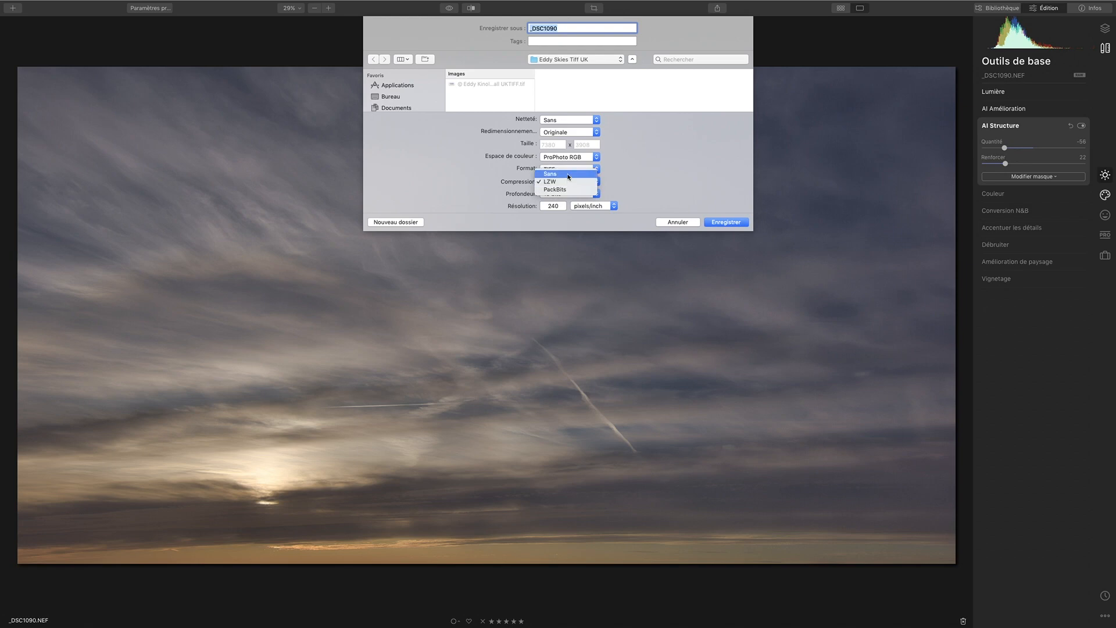
left_click(569, 174)
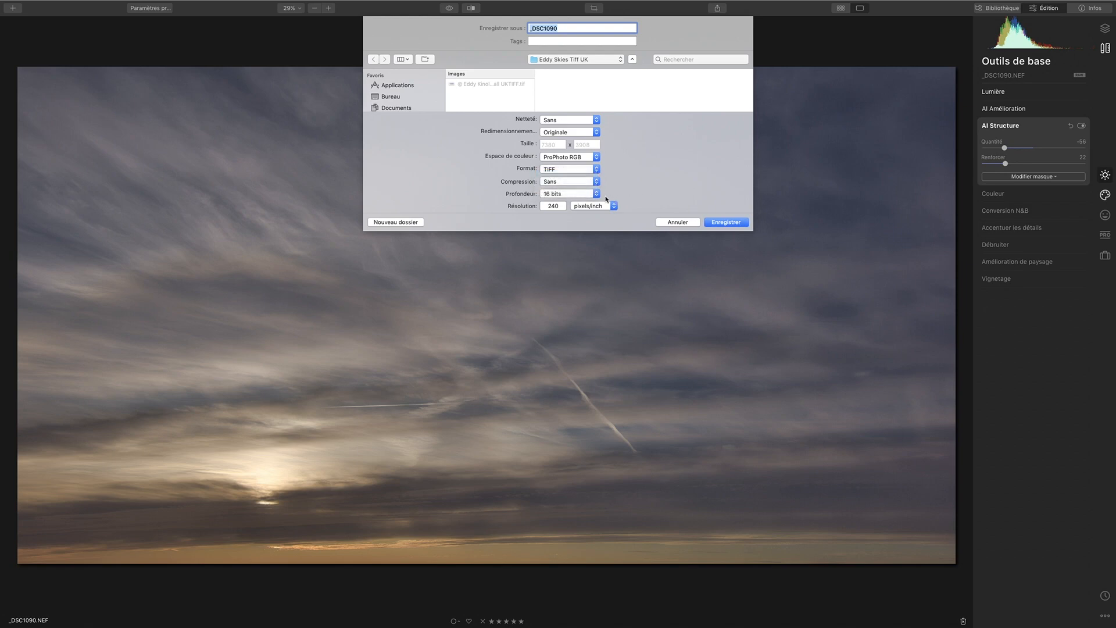
double_click(553, 206)
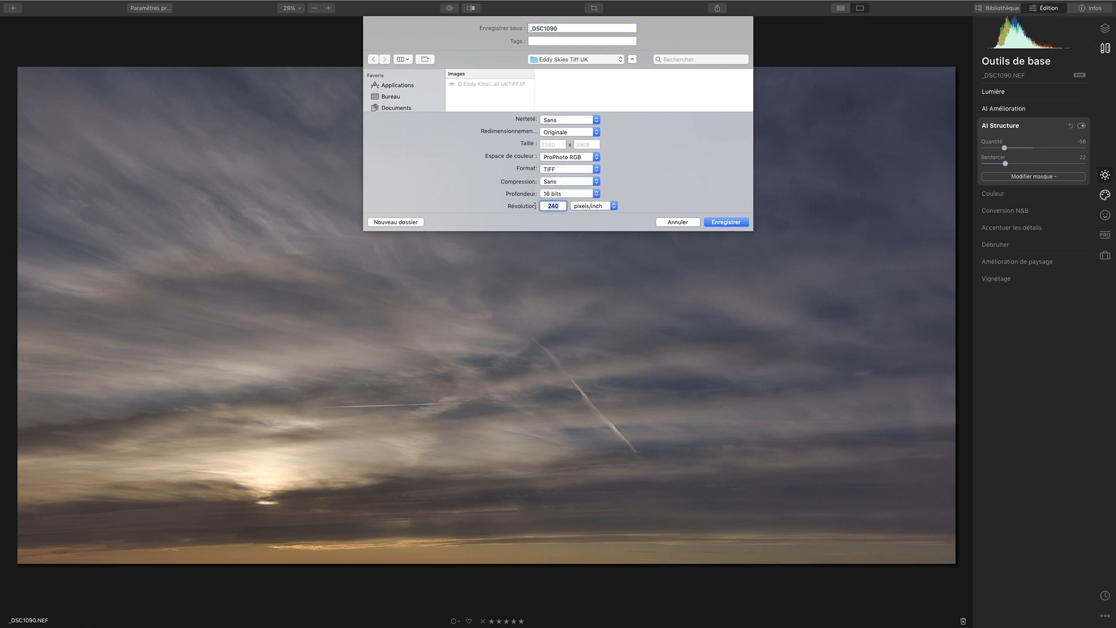
type("300")
key("Tab")
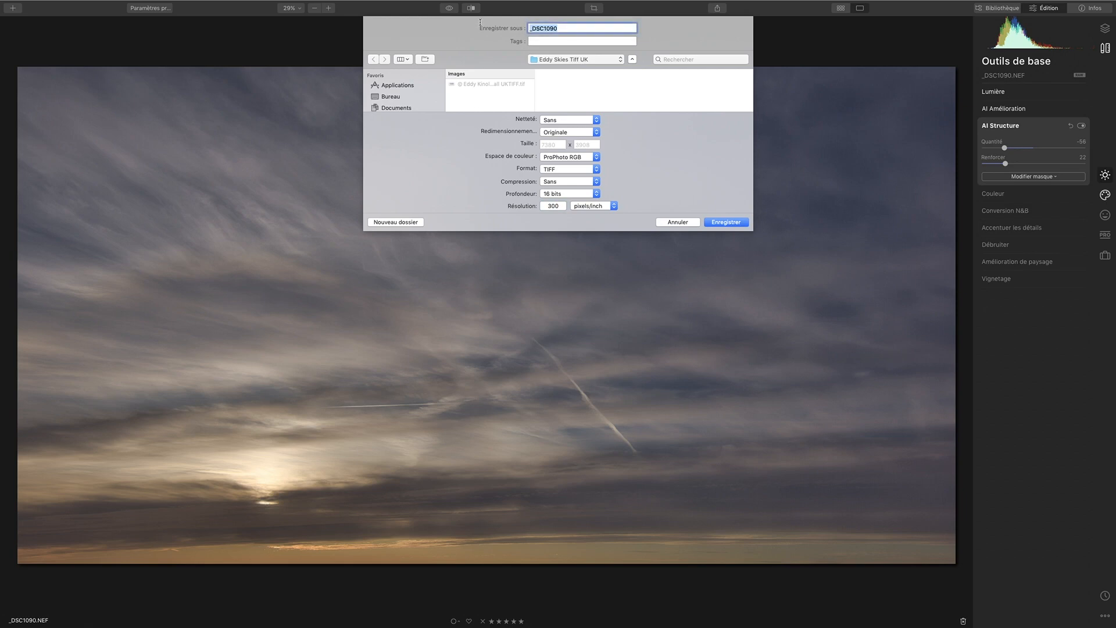
Step: Name the export with a copyright sign, the photographer's full name and "Sky 02", and save it
key("BackSpace")
type("© E")
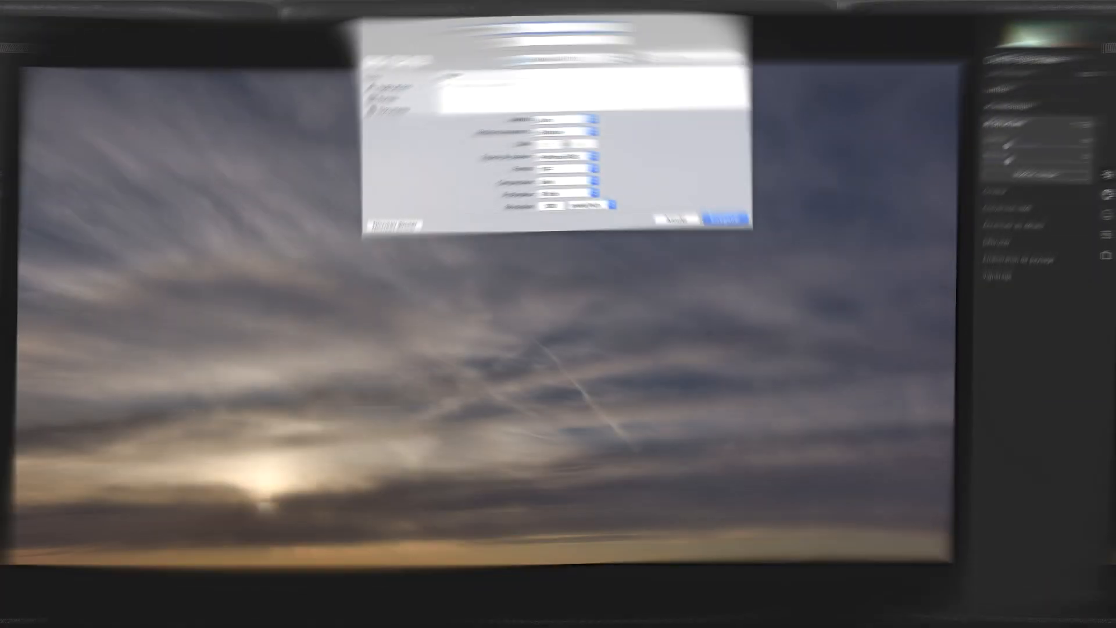
type("ddy")
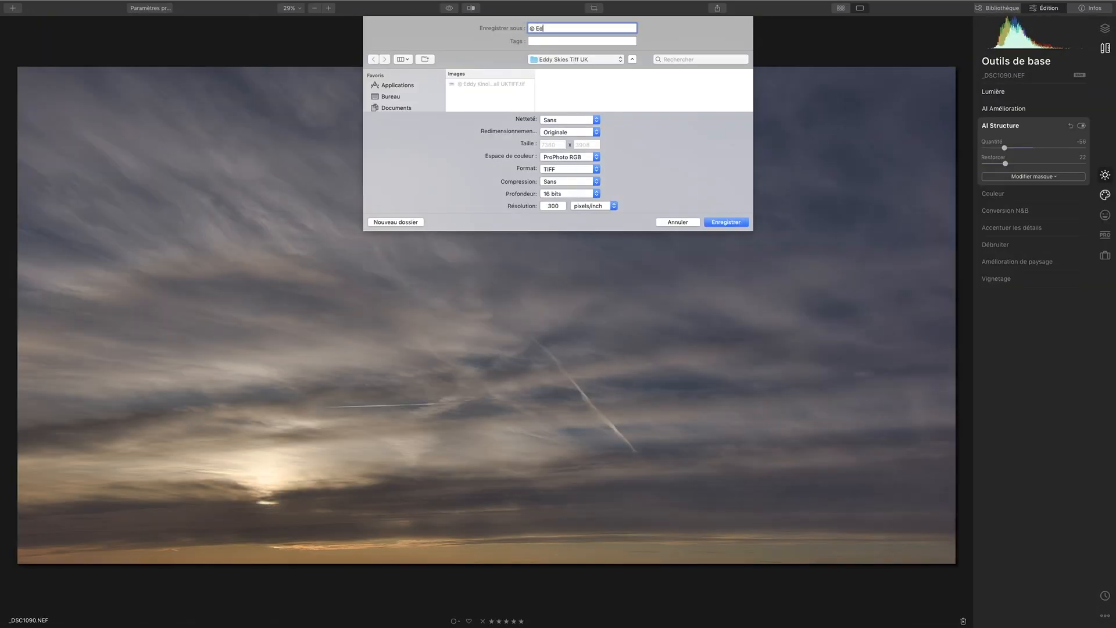
type(" Kinol Sky 02")
left_click(726, 222)
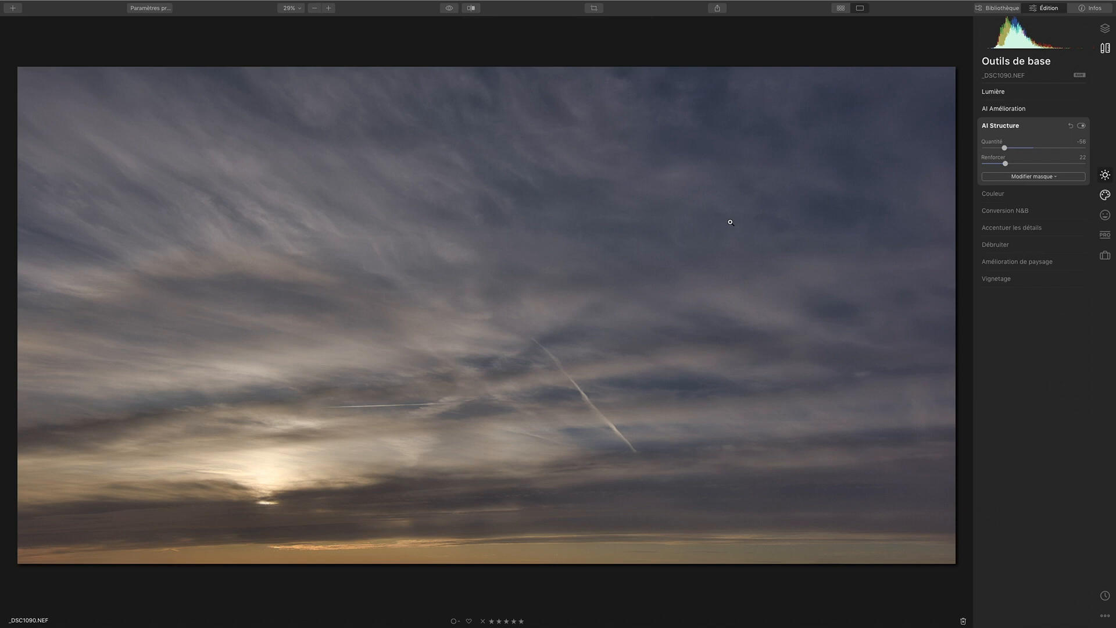
Step: Browse the thumbnails of Toutes les photos in the library
left_click(841, 9)
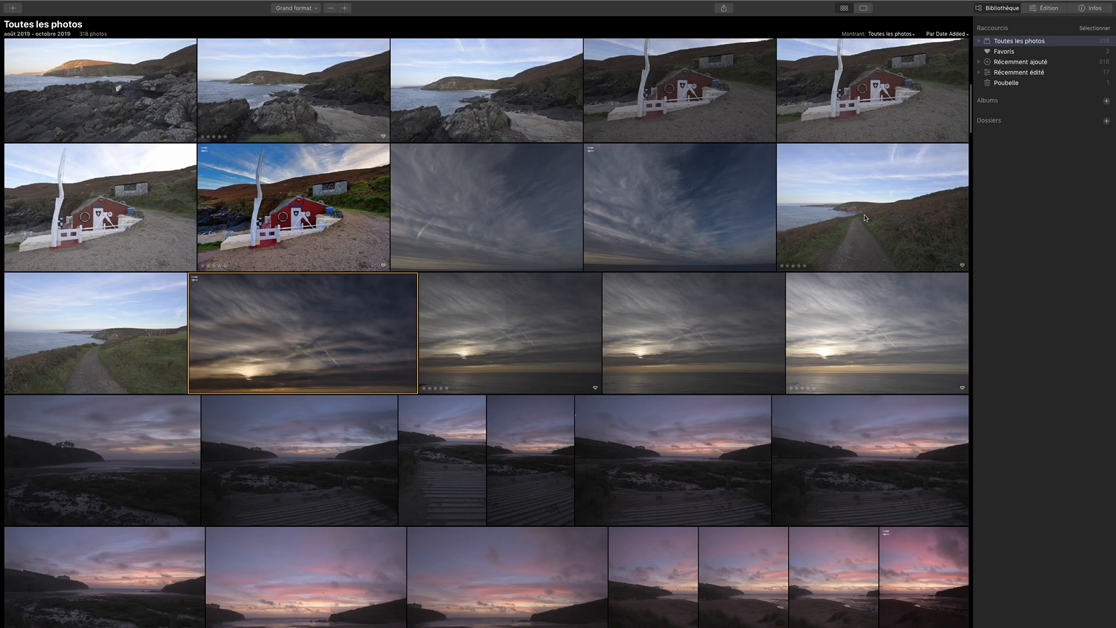
scroll(835, 217, "up", 10)
scroll(835, 217, "down", 6)
scroll(835, 217, "down", 20)
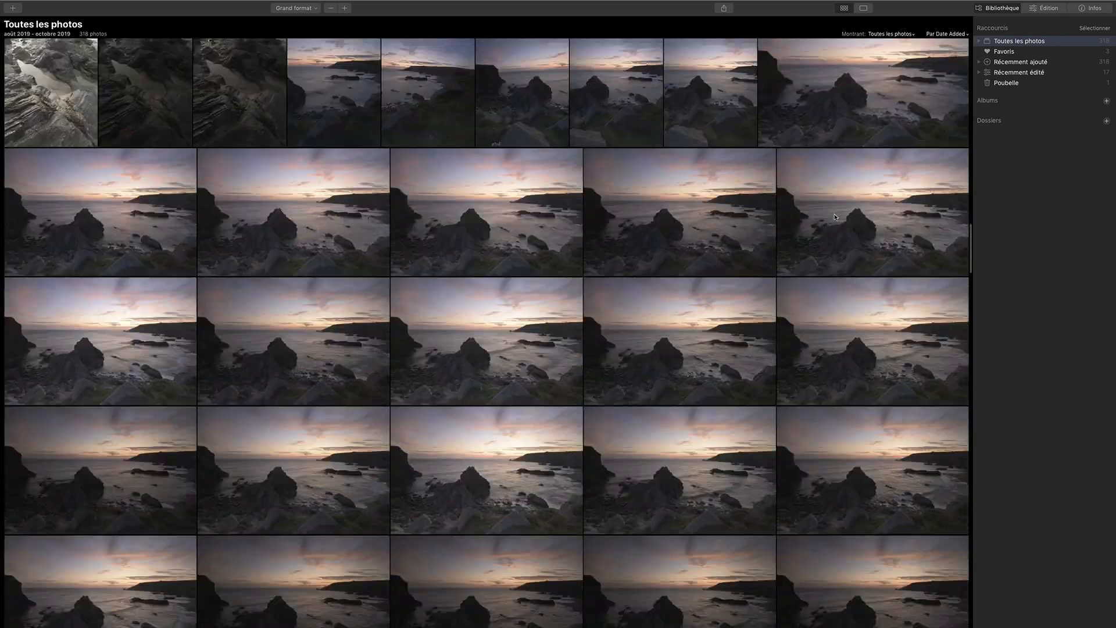
scroll(835, 216, "down", 20)
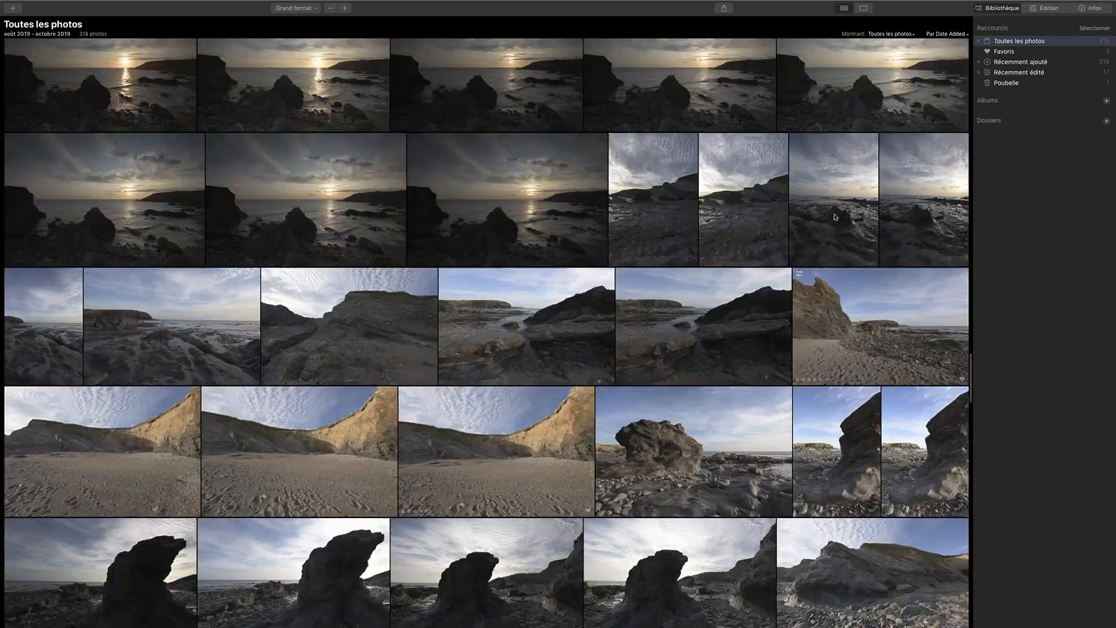
scroll(835, 217, "down", 3)
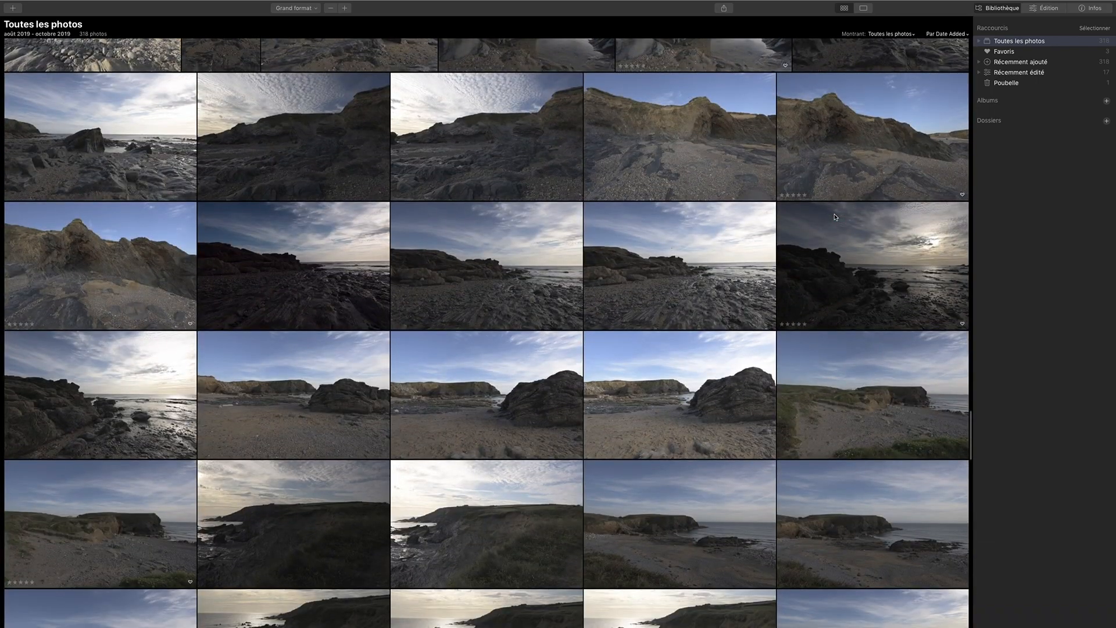
scroll(834, 217, "down", 10)
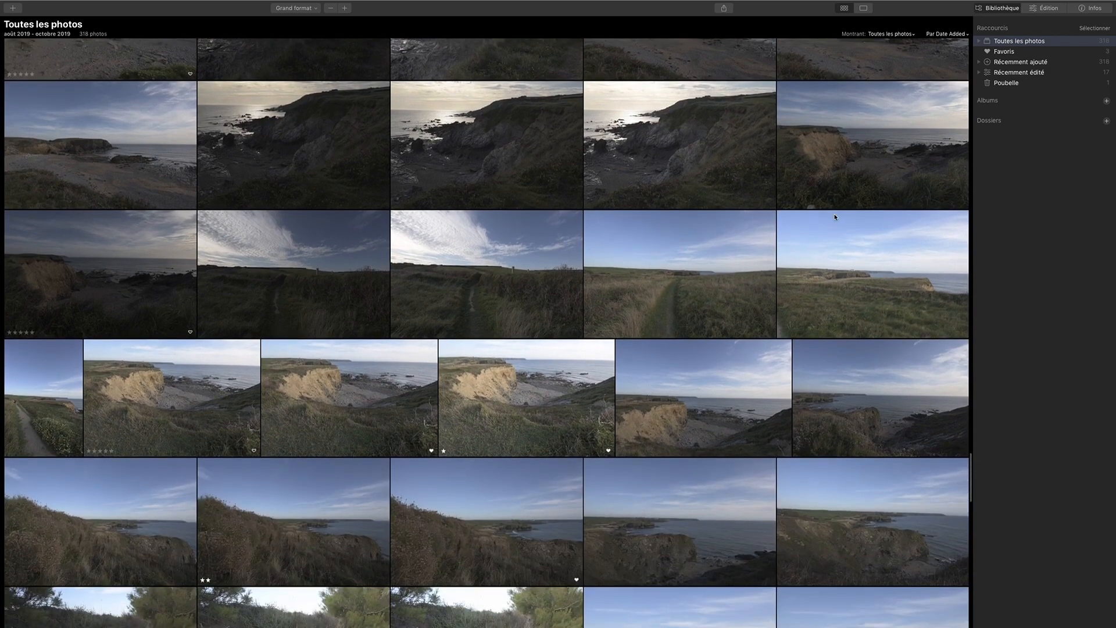
Step: Find the rocky headland seascape with the small beach, _DSC9845.NEF, in the library and open it for editing
scroll(835, 217, "down", 2)
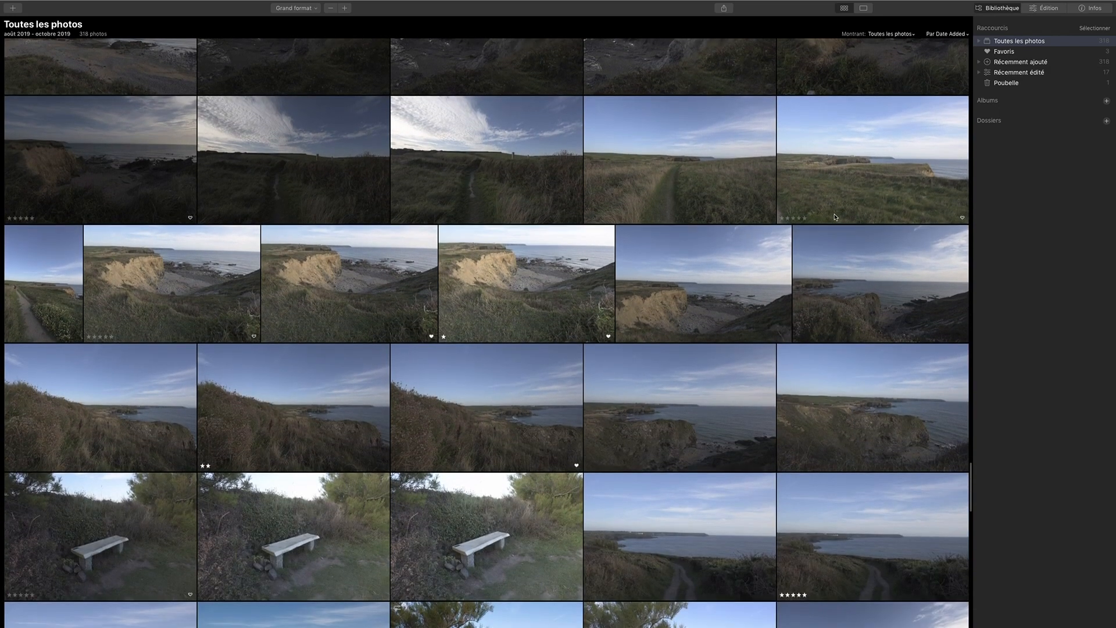
scroll(835, 217, "down", 2)
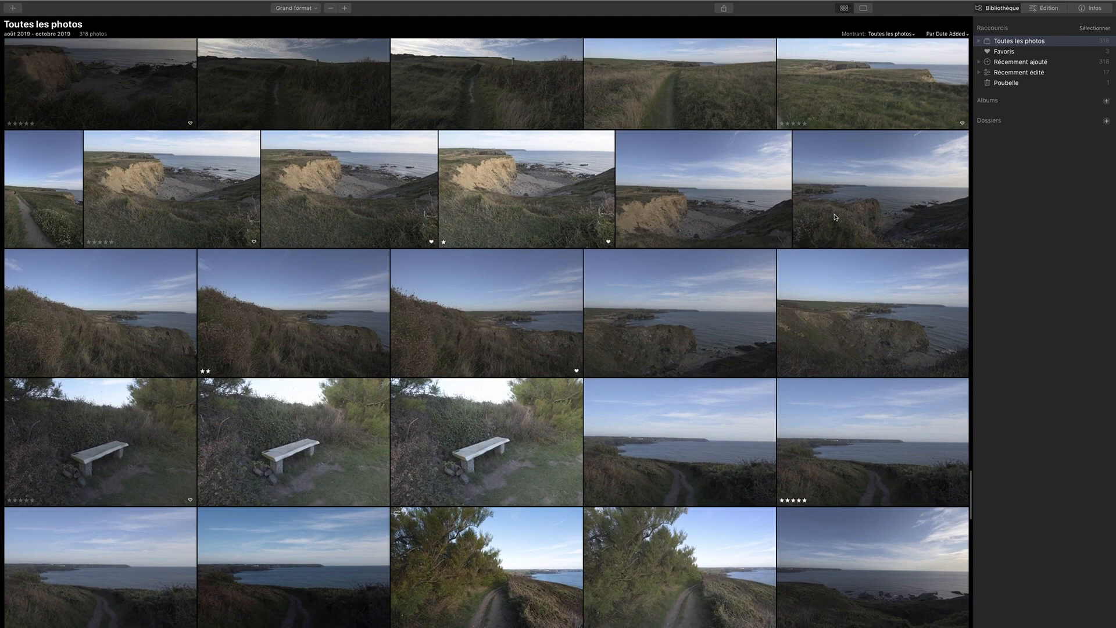
scroll(835, 216, "down", 1)
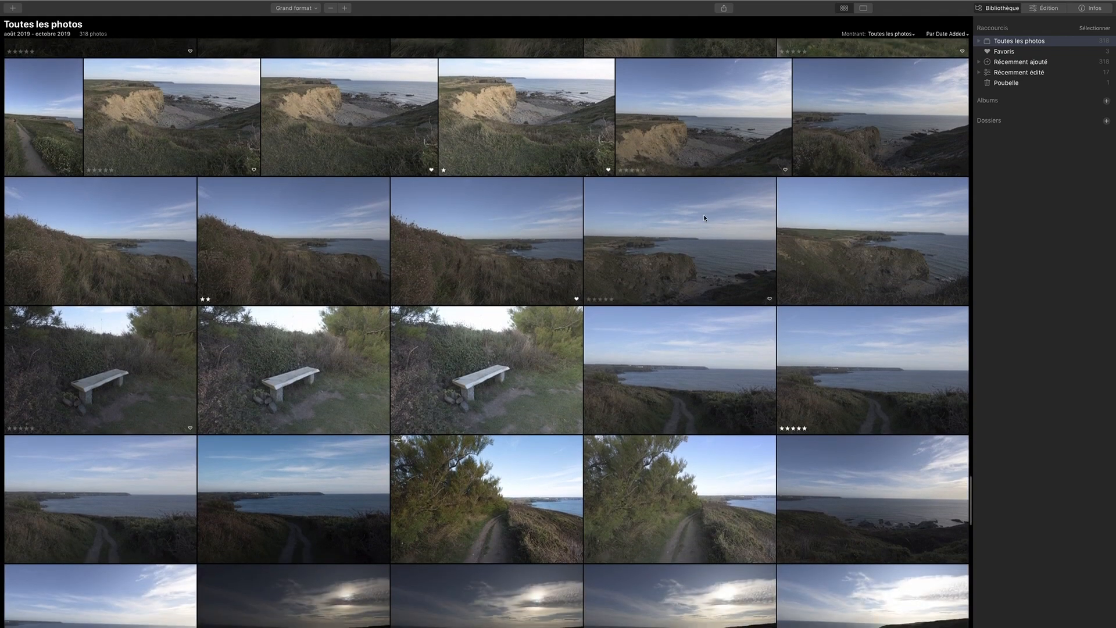
scroll(703, 215, "down", 3)
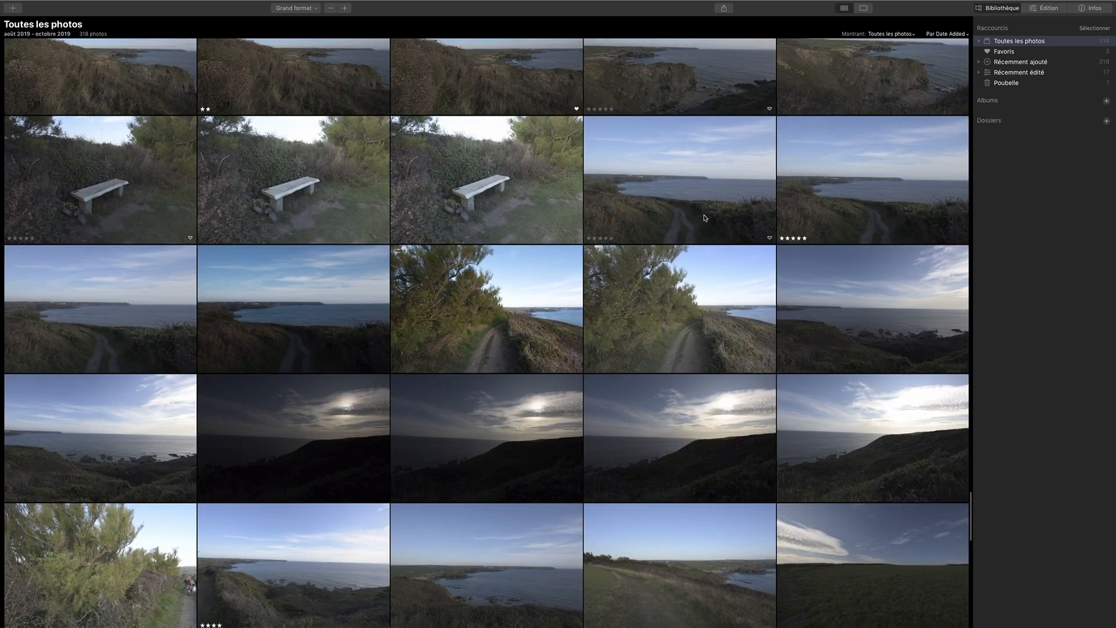
scroll(704, 218, "up", 4)
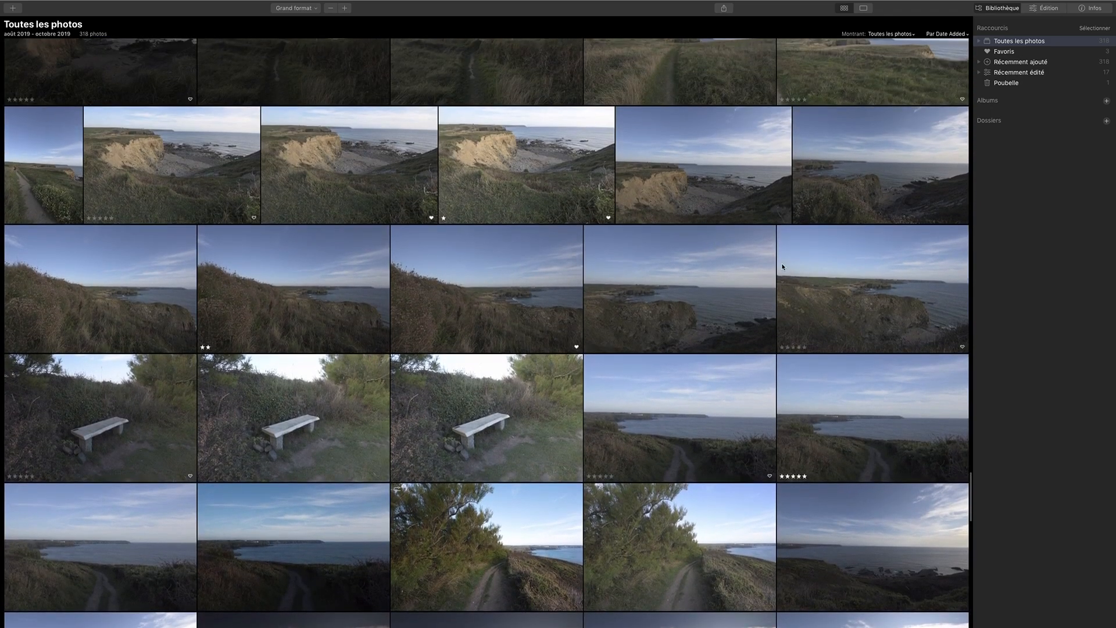
left_click(486, 258)
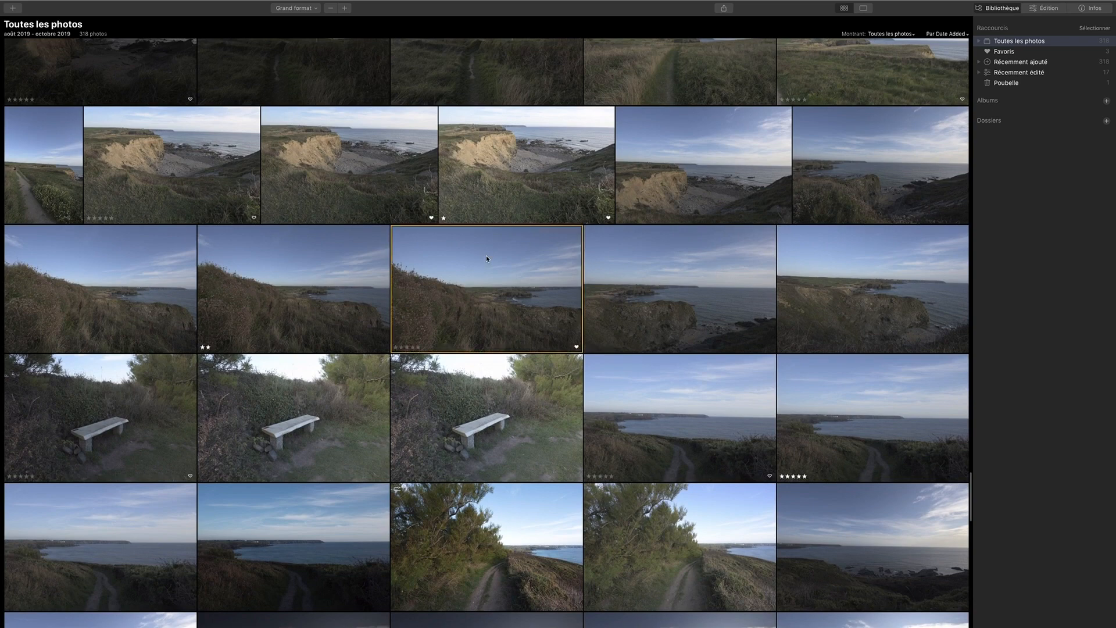
left_click(642, 272)
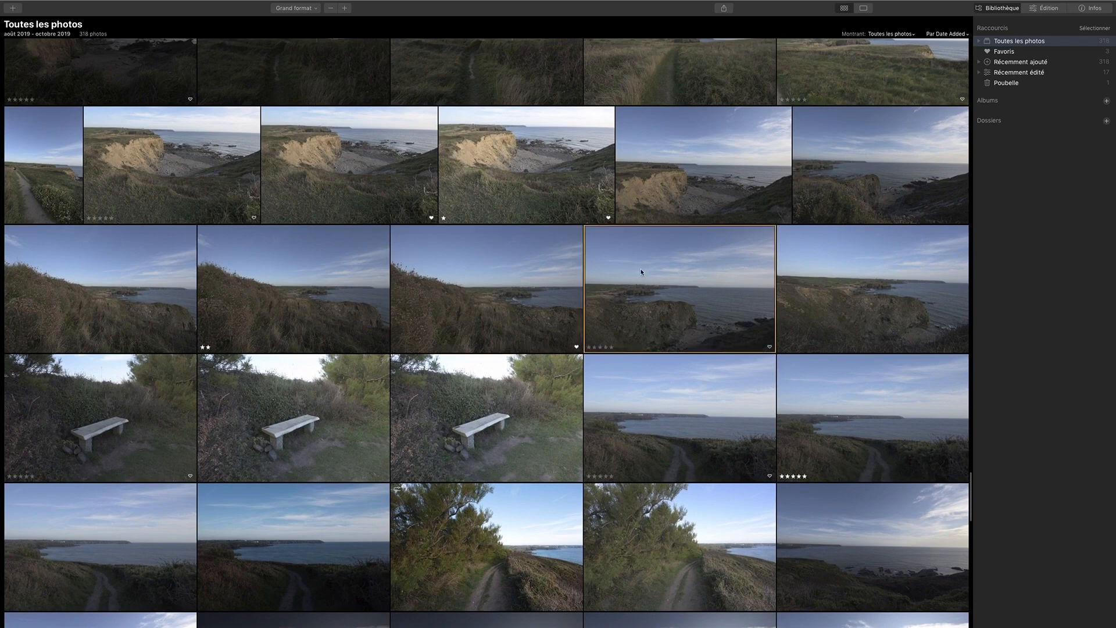
double_click(704, 294)
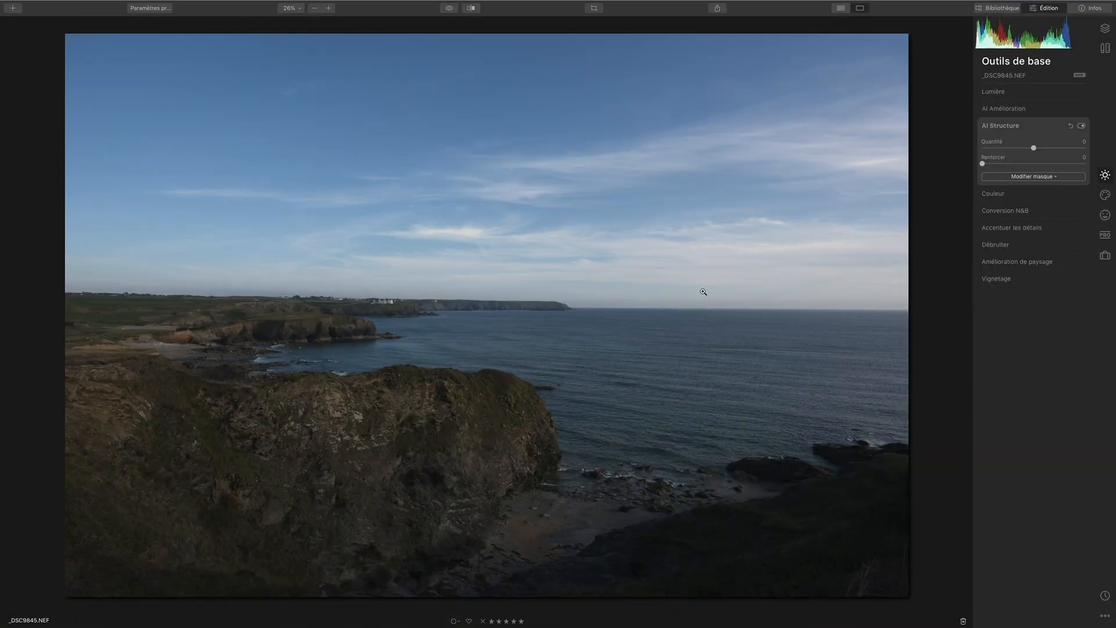
Step: Enable automatic distortion correction, chromatic aberration removal and fringe removal for the photo
left_click(1105, 48)
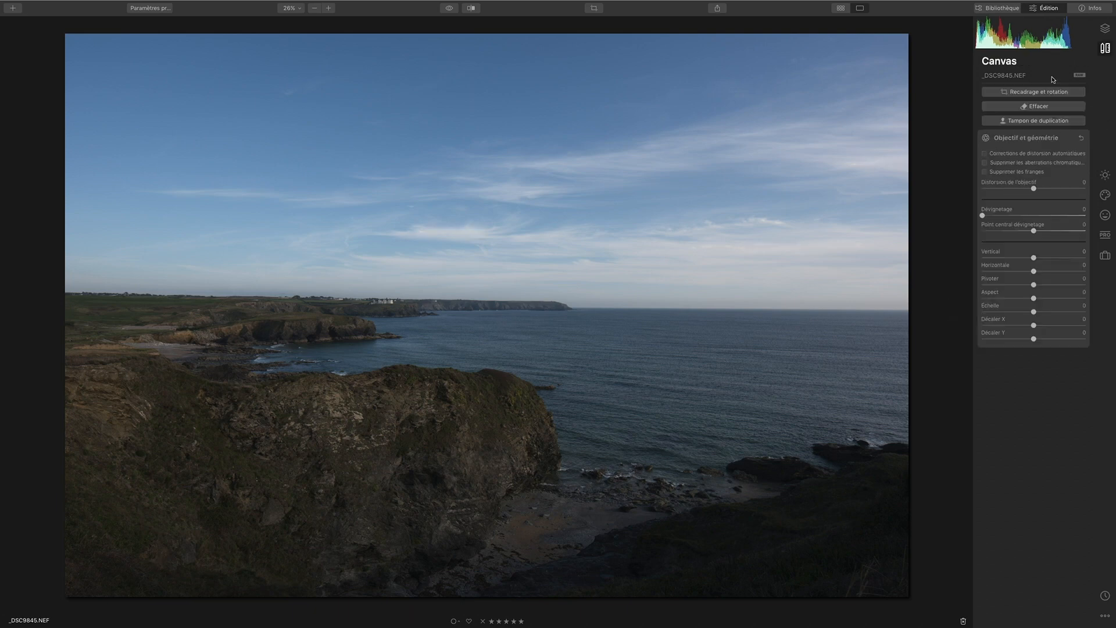
left_click(1002, 154)
left_click(1000, 163)
left_click(1001, 172)
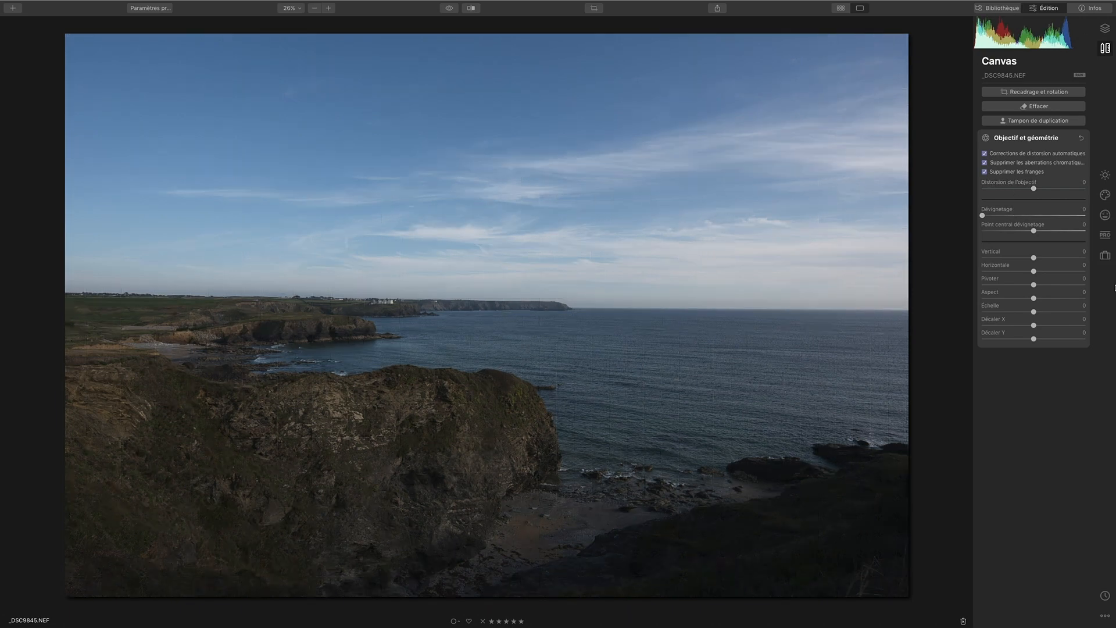
Step: Check the photo's layer list and its shooting information, and return to editing
left_click(1105, 29)
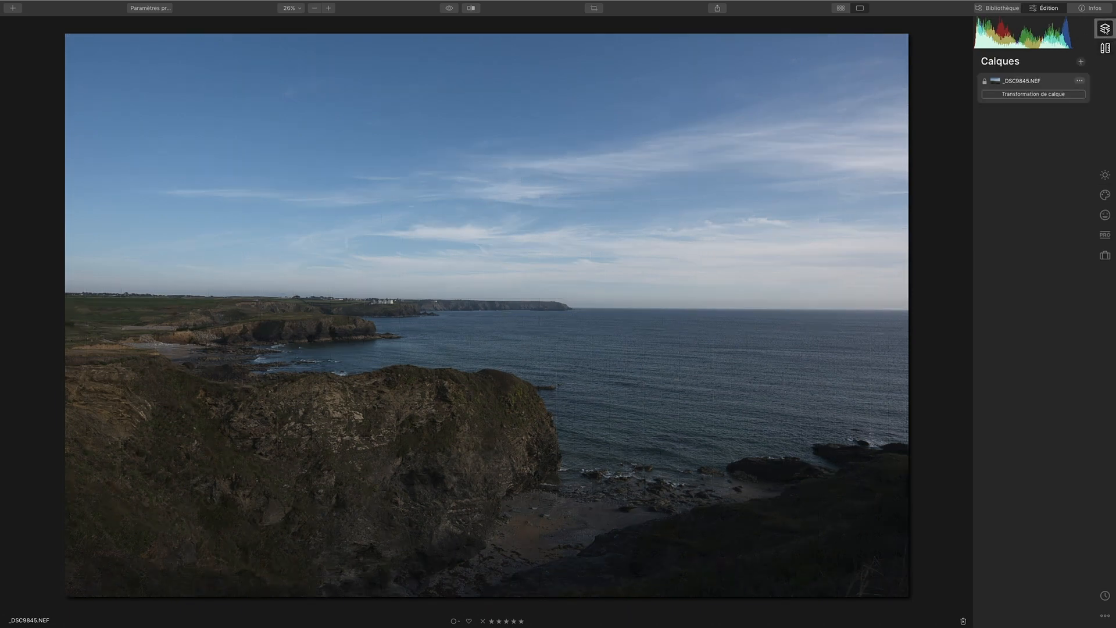
left_click(1105, 48)
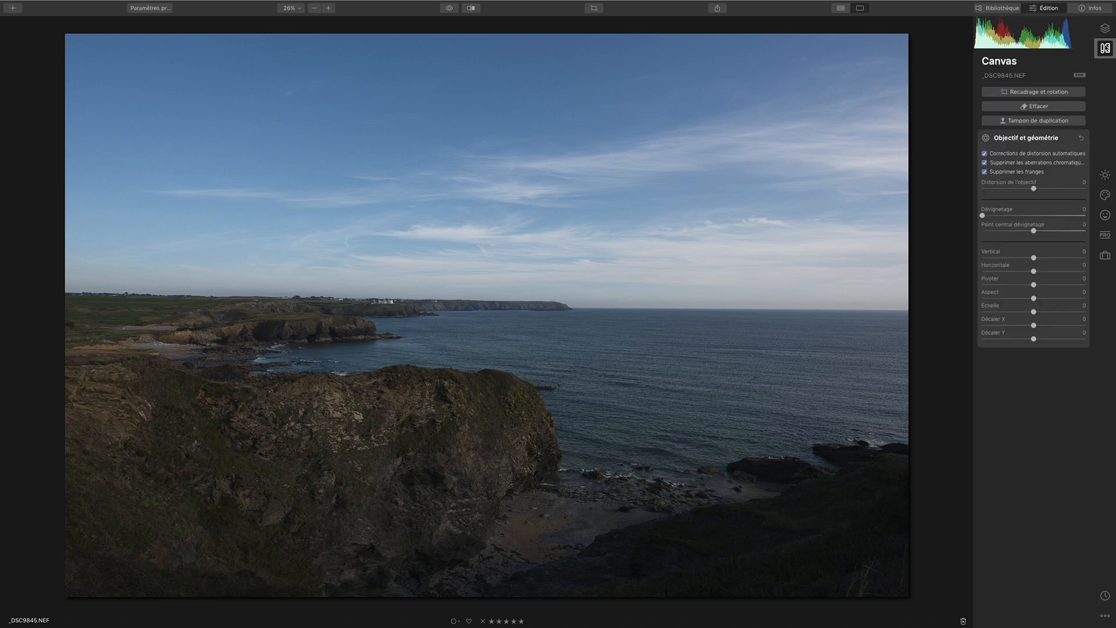
left_click(1095, 8)
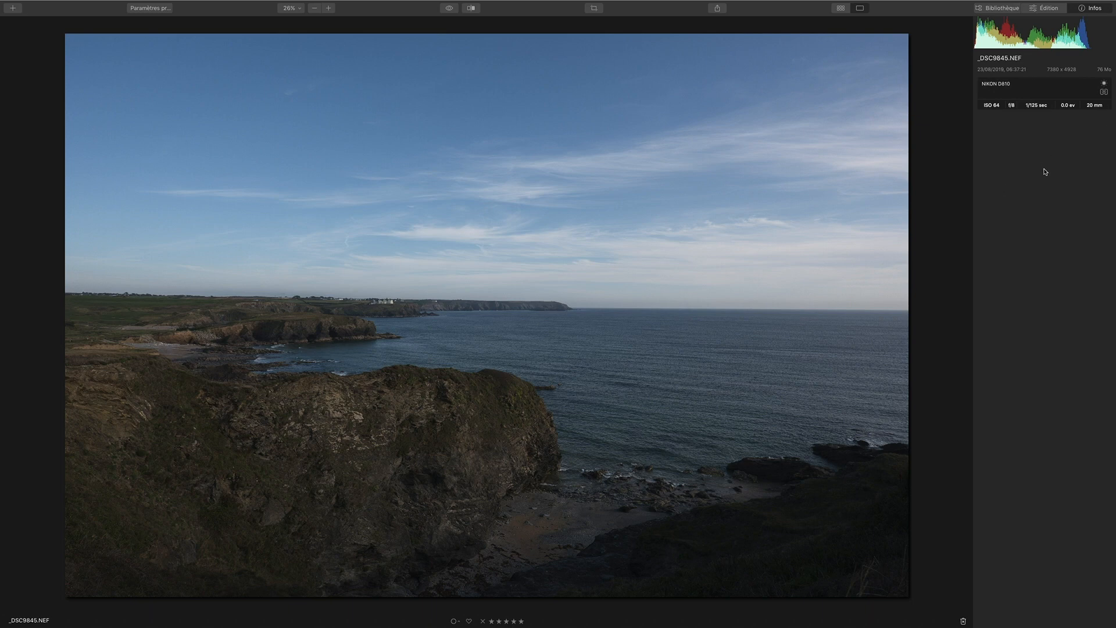
left_click(1047, 8)
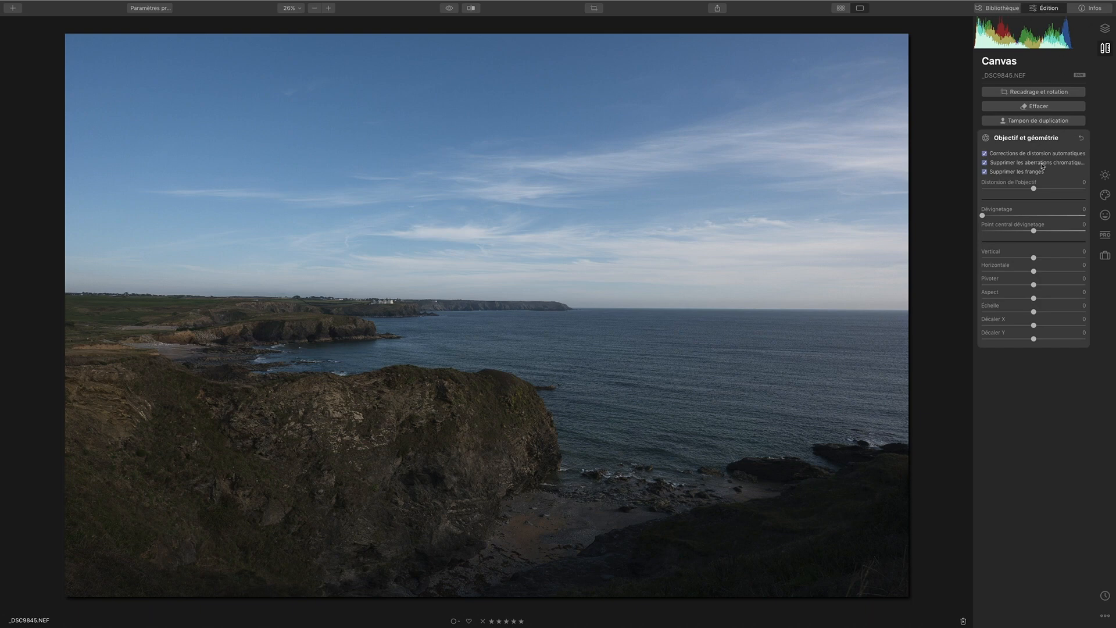
Step: Set the camera profile in Lumière to Camera Flat and recheck the photo's shooting information
left_click(1106, 175)
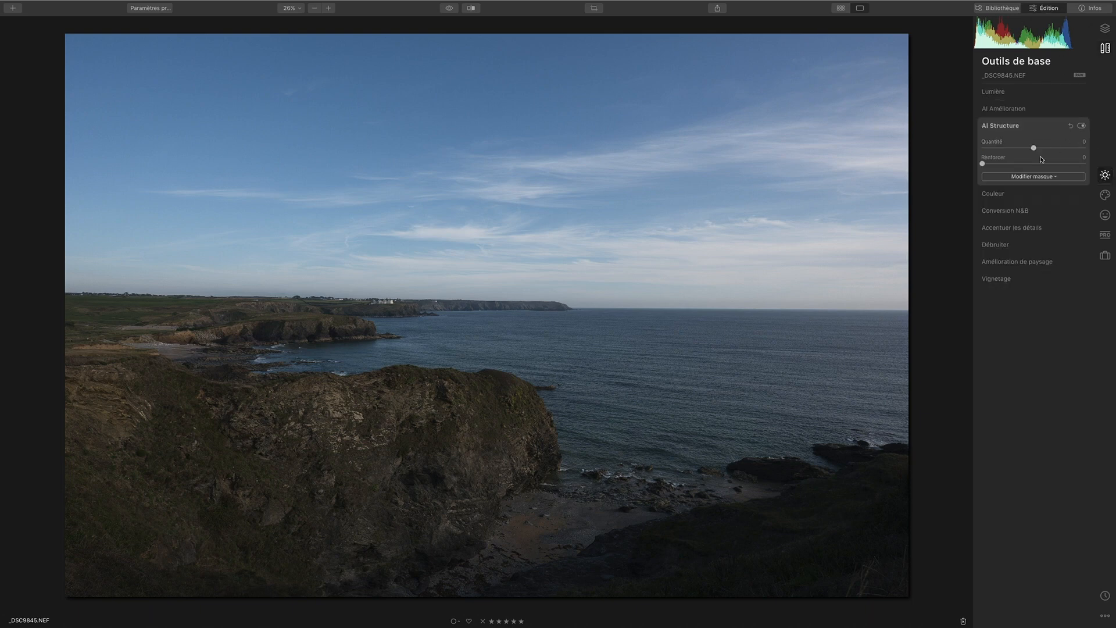
left_click(1010, 94)
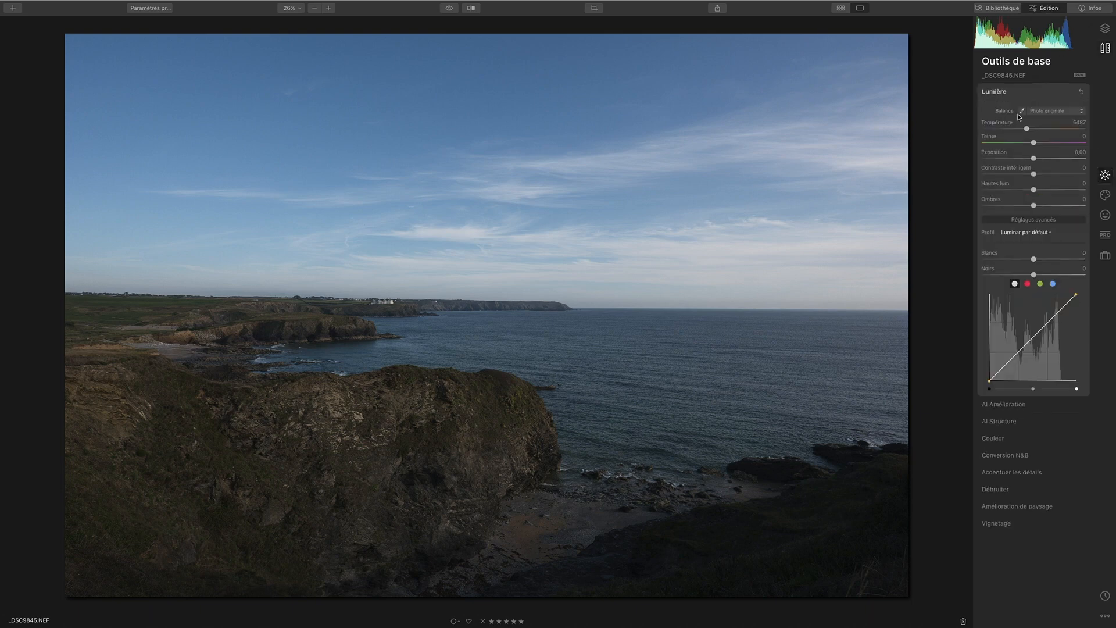
left_click(1051, 235)
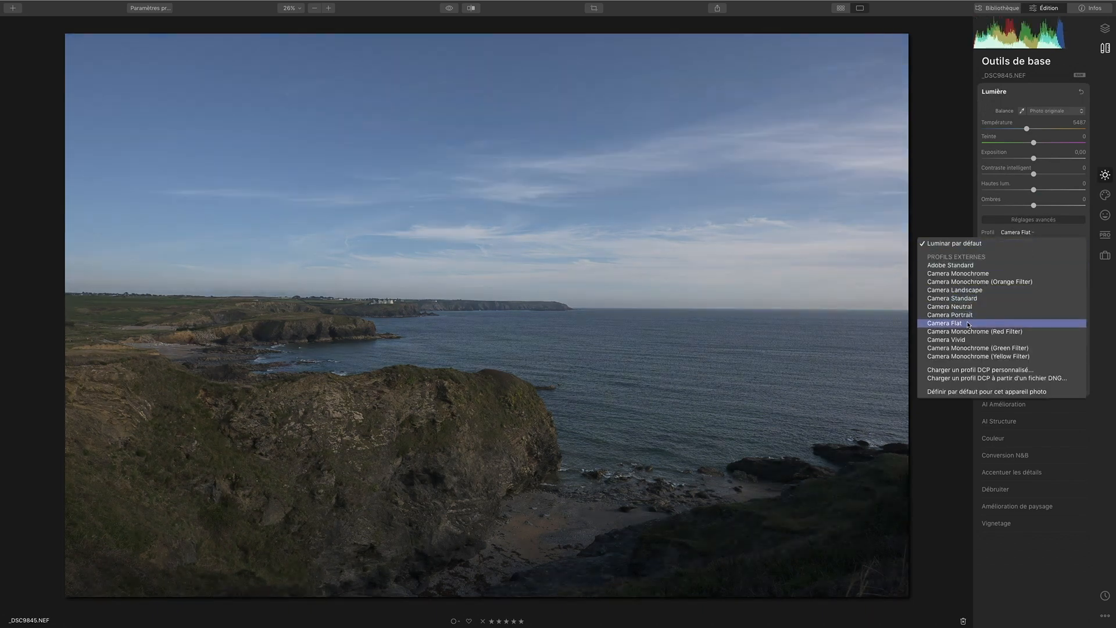
left_click(968, 324)
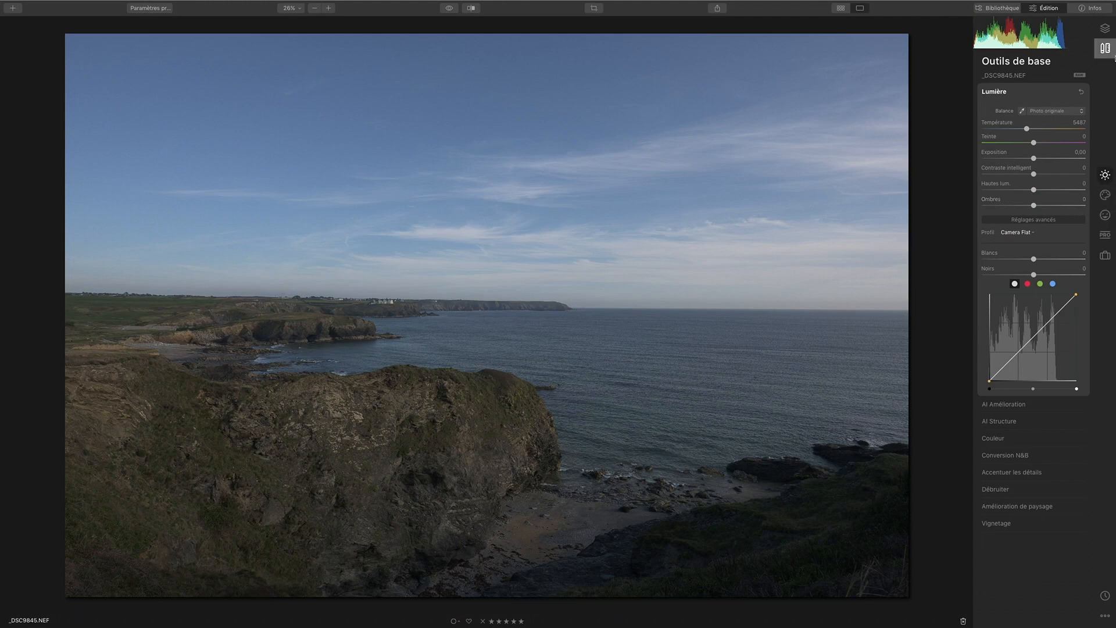
left_click(1094, 9)
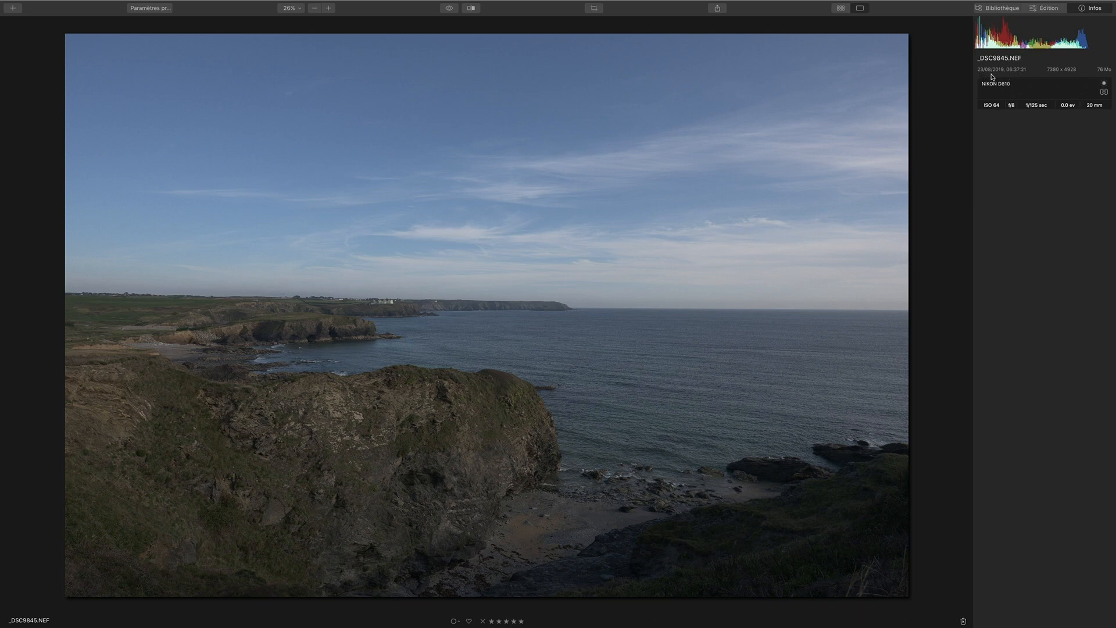
left_click(1037, 9)
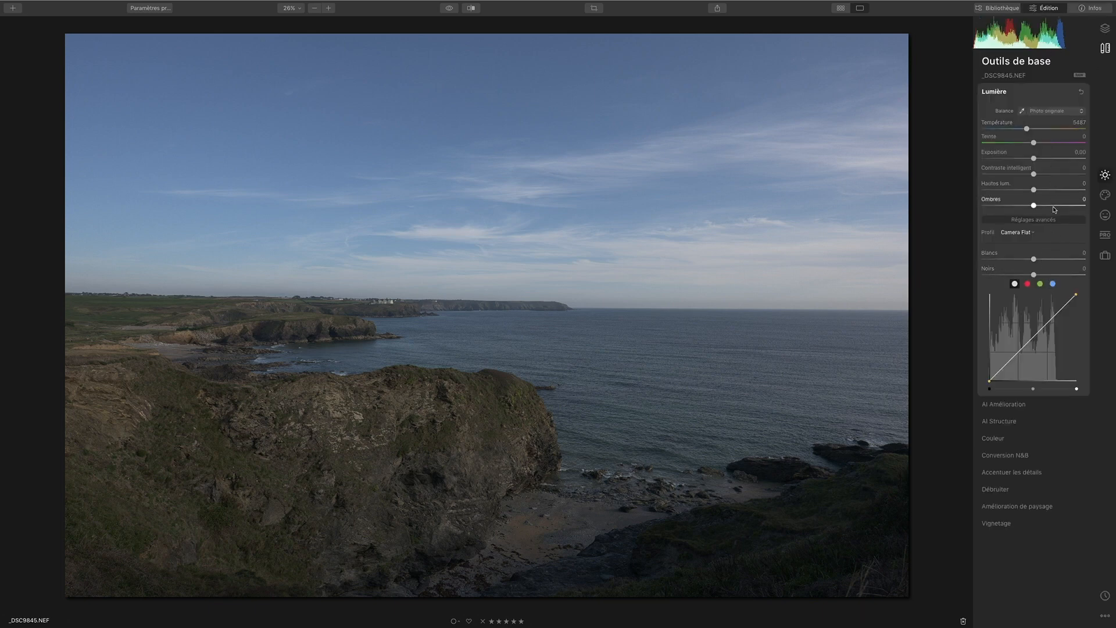
Step: Try the Ombré and Nuageux white balance presets on the photo
left_click(1069, 112)
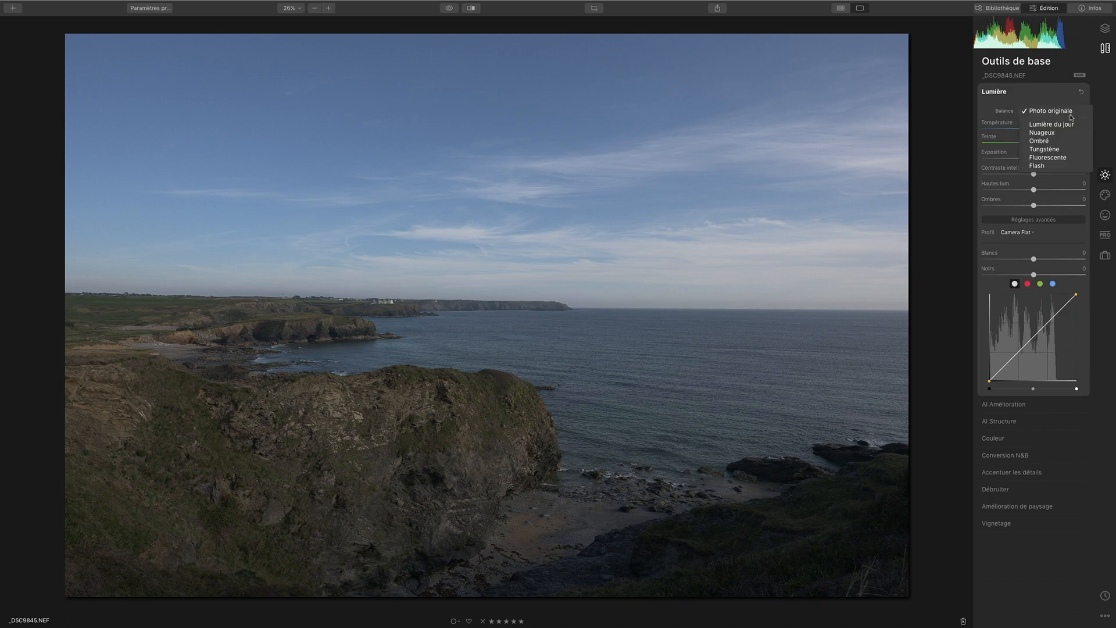
left_click(1054, 141)
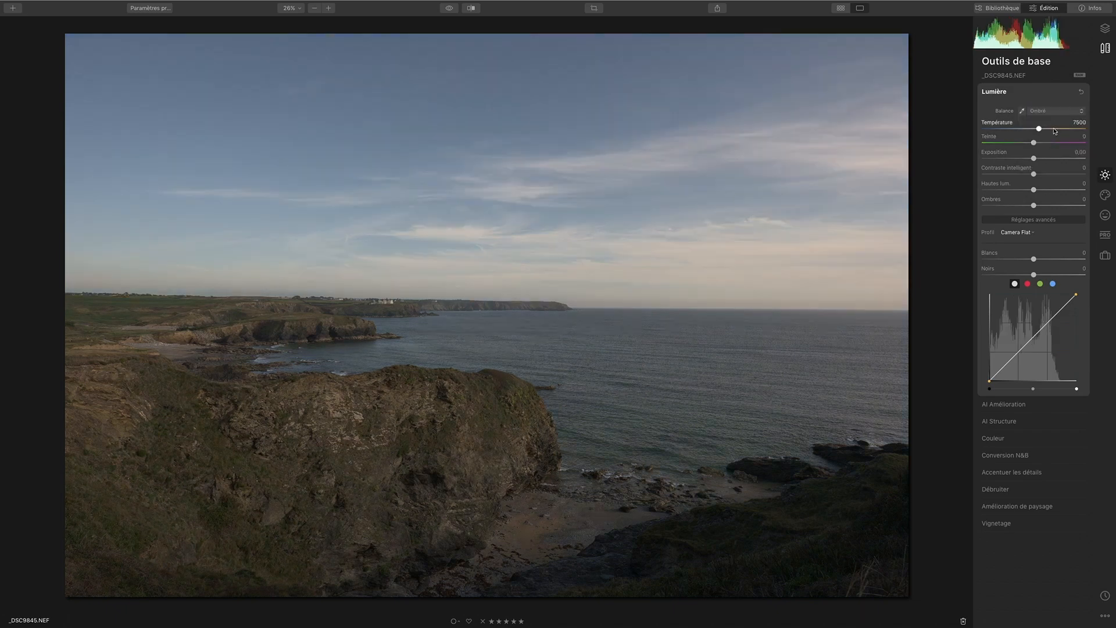
left_click(1060, 112)
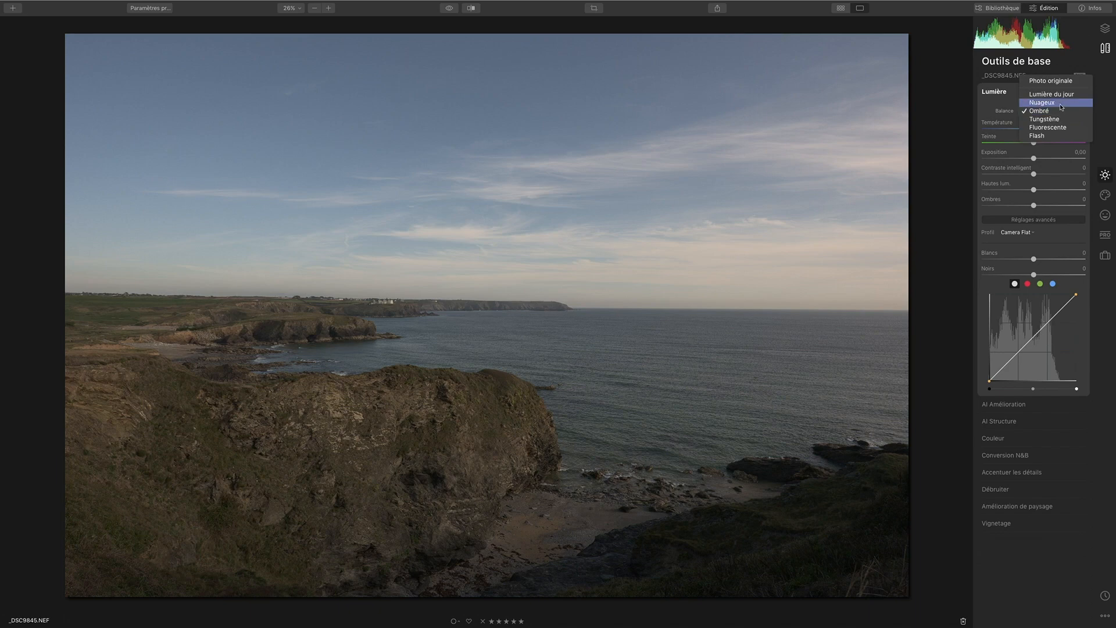
left_click(1061, 103)
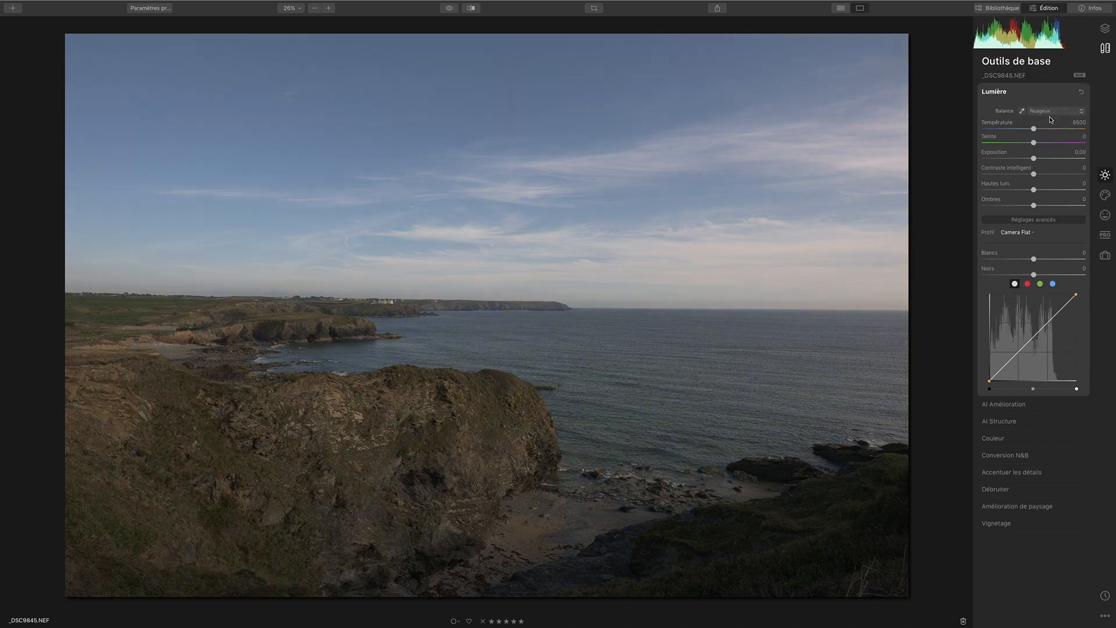
Step: Fine-tune the white balance to a temperature of 7168 and a tint of 6
left_click(1052, 113)
left_click(998, 99)
left_click_drag(1033, 129, 1038, 143)
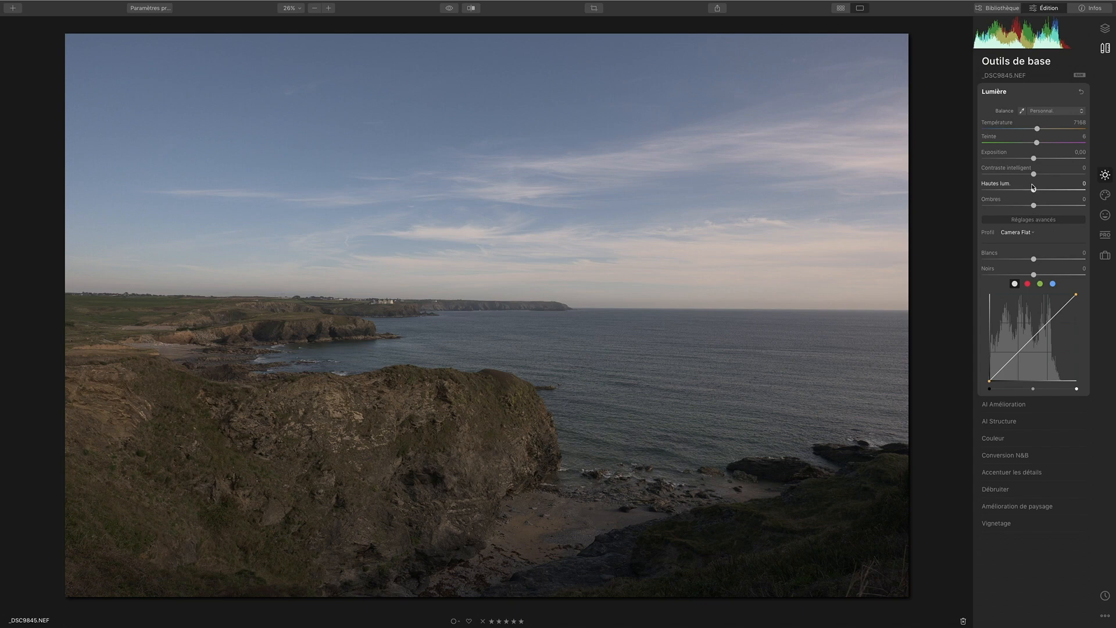
Step: Adjust the tones: smart contrast 21, highlights 25, shadows 56, whites 68 and blacks -13
left_click_drag(1035, 174, 1063, 208)
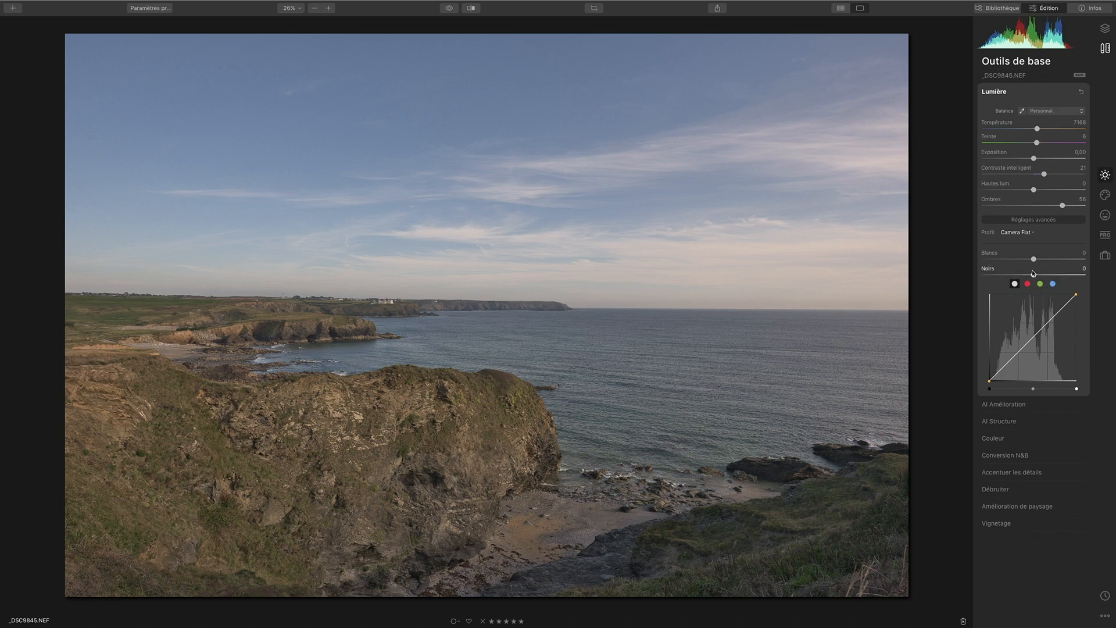
left_click_drag(1036, 259, 1065, 258)
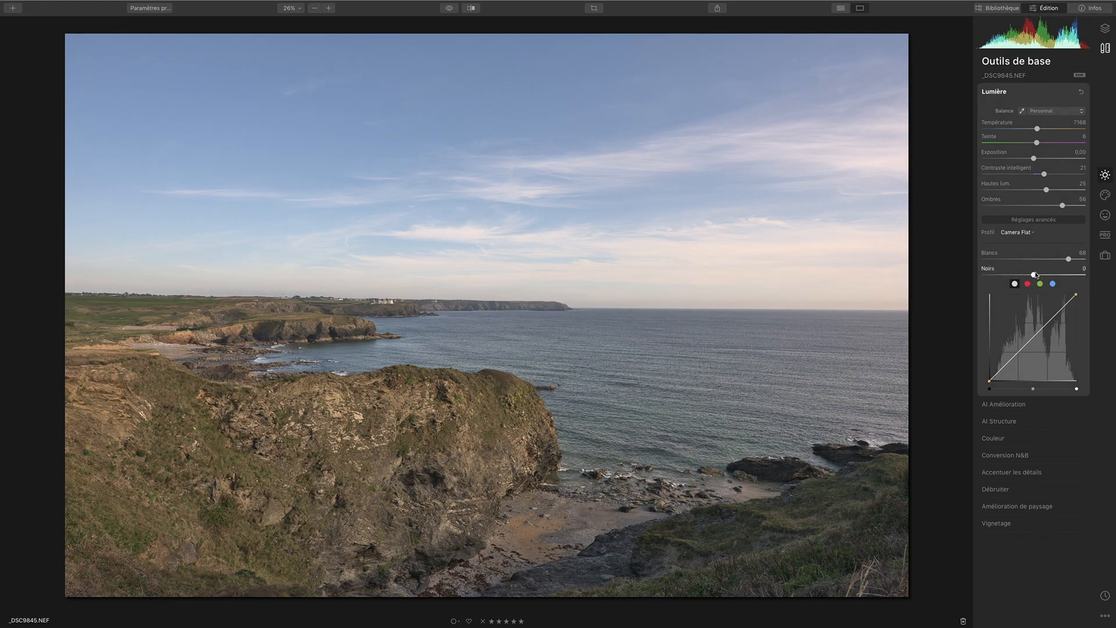
left_click_drag(1033, 275, 1027, 274)
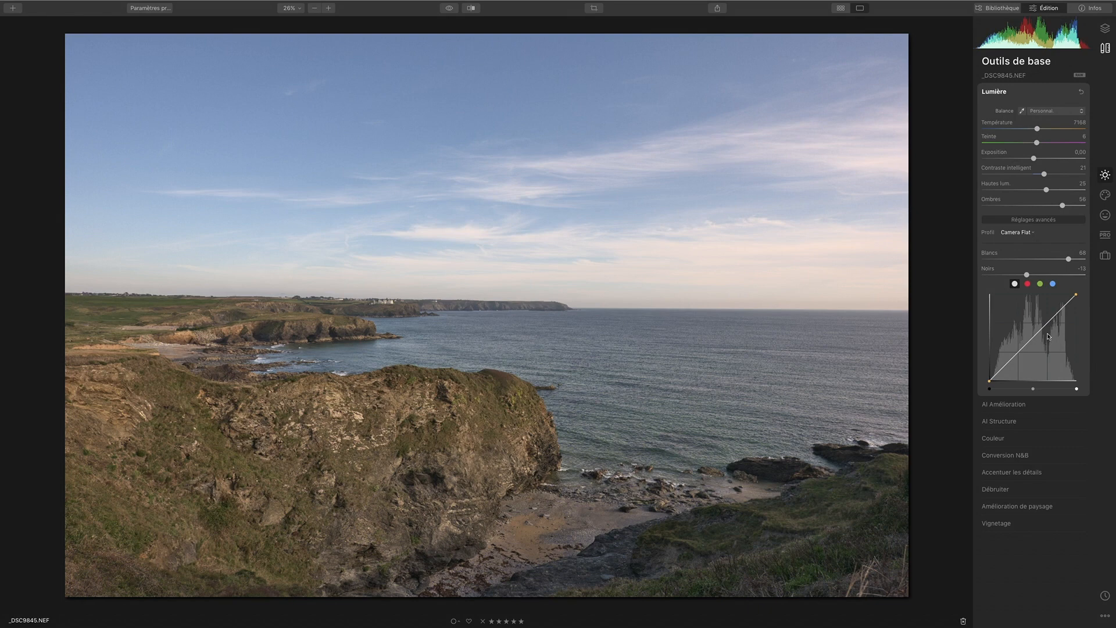
Step: Set the AI Structure amount to 33 and compare the photo with and without the effect, leaving it enabled
left_click(1002, 422)
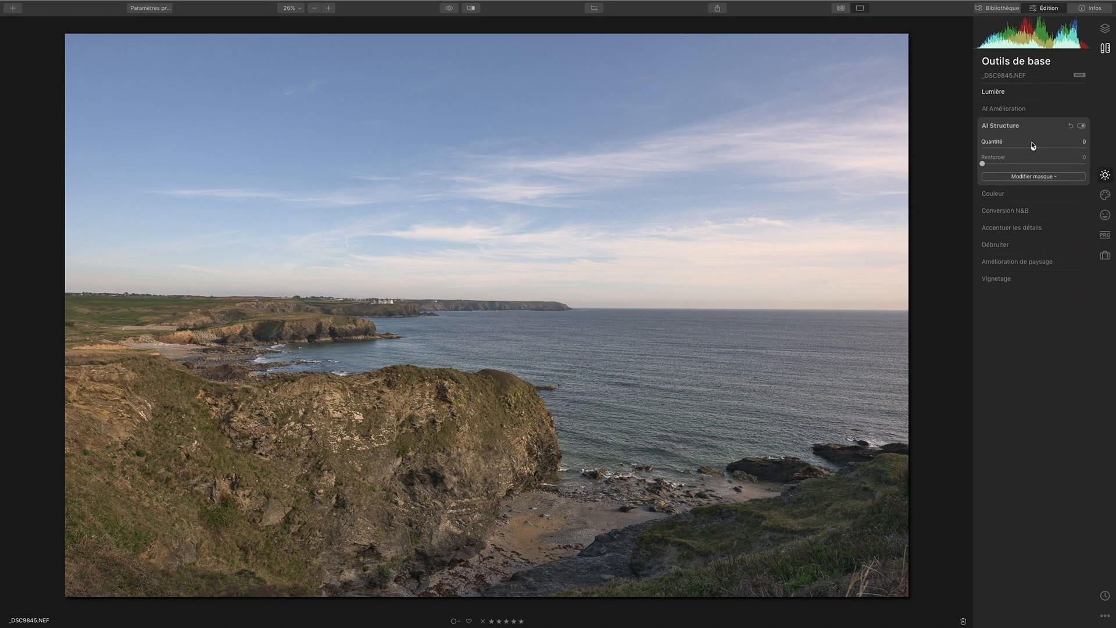
left_click_drag(1035, 149, 1052, 146)
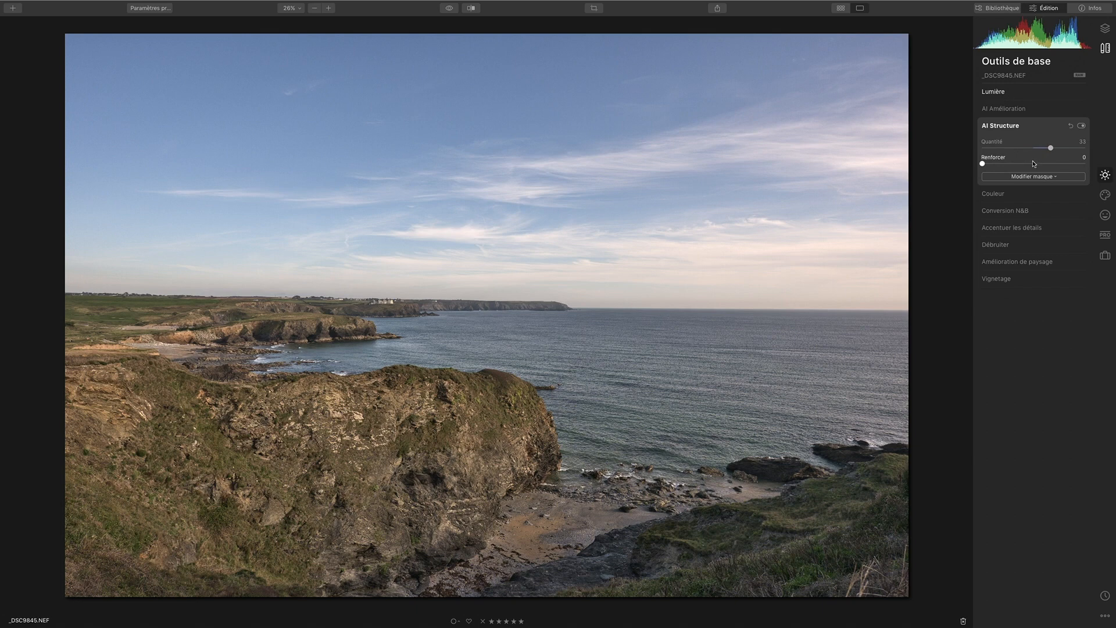
left_click(1081, 127)
left_click(1081, 126)
left_click(1081, 127)
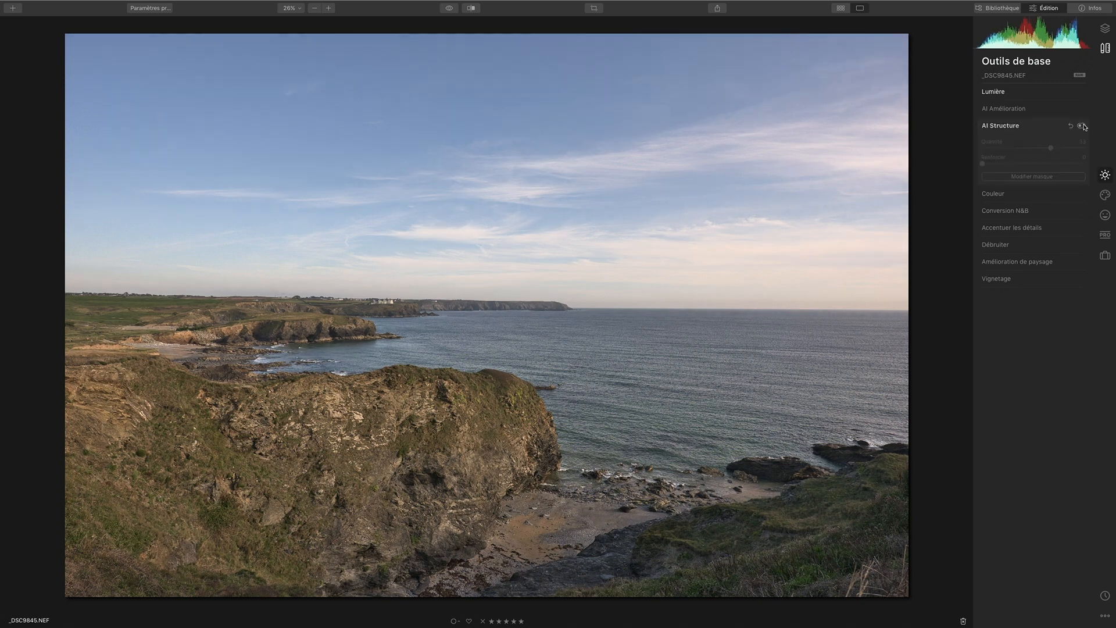
left_click(1082, 127)
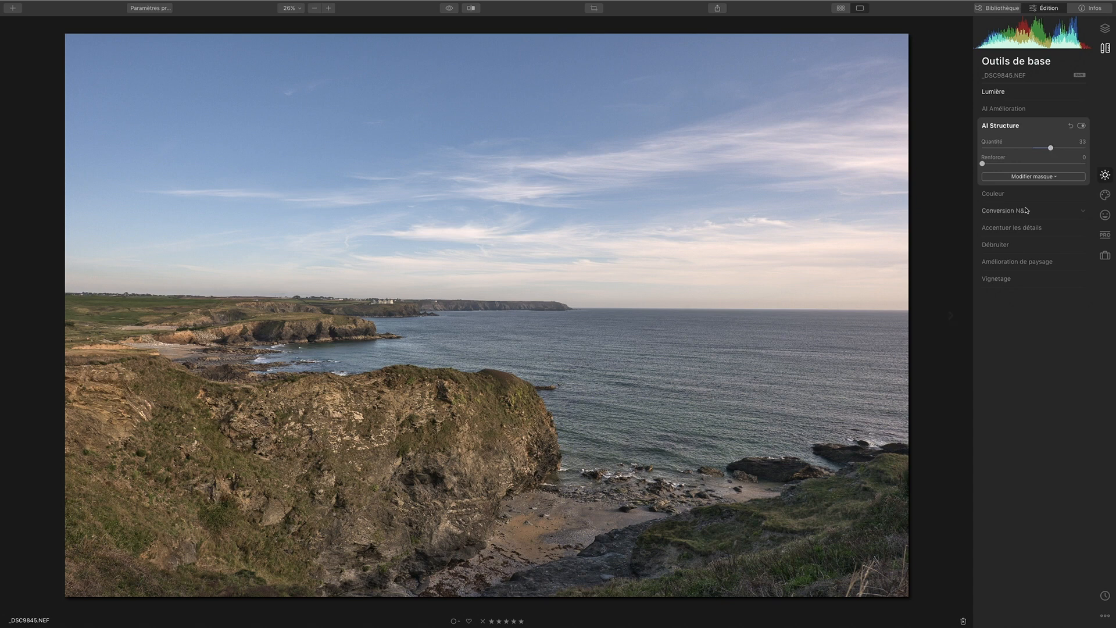
Step: Set AI Accent to 31 in AI Amélioration
left_click(1001, 111)
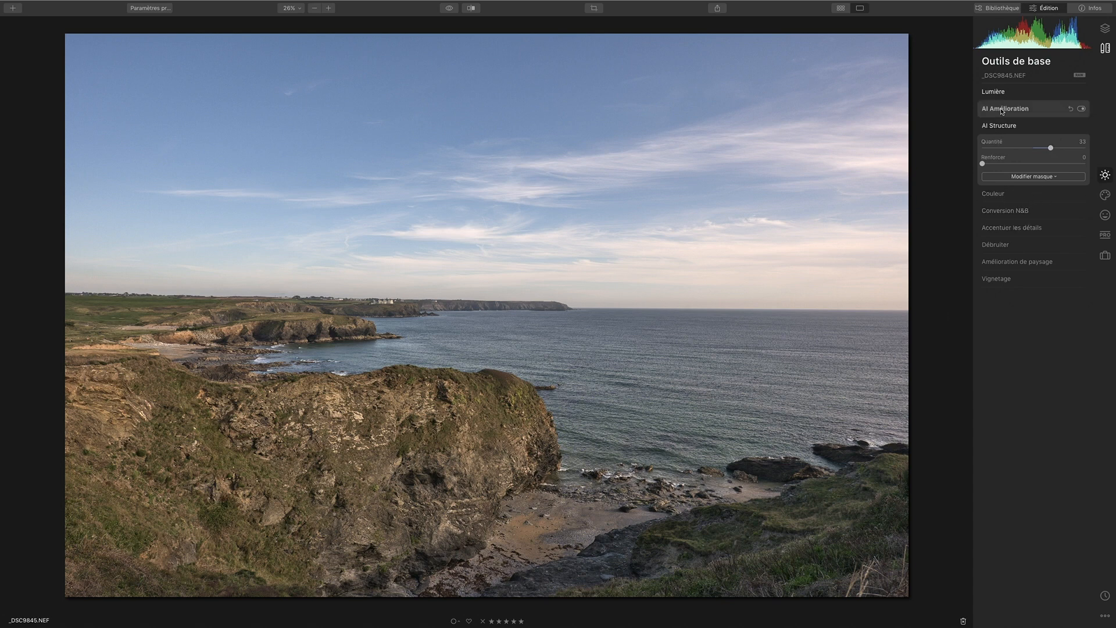
left_click_drag(984, 132, 1009, 129)
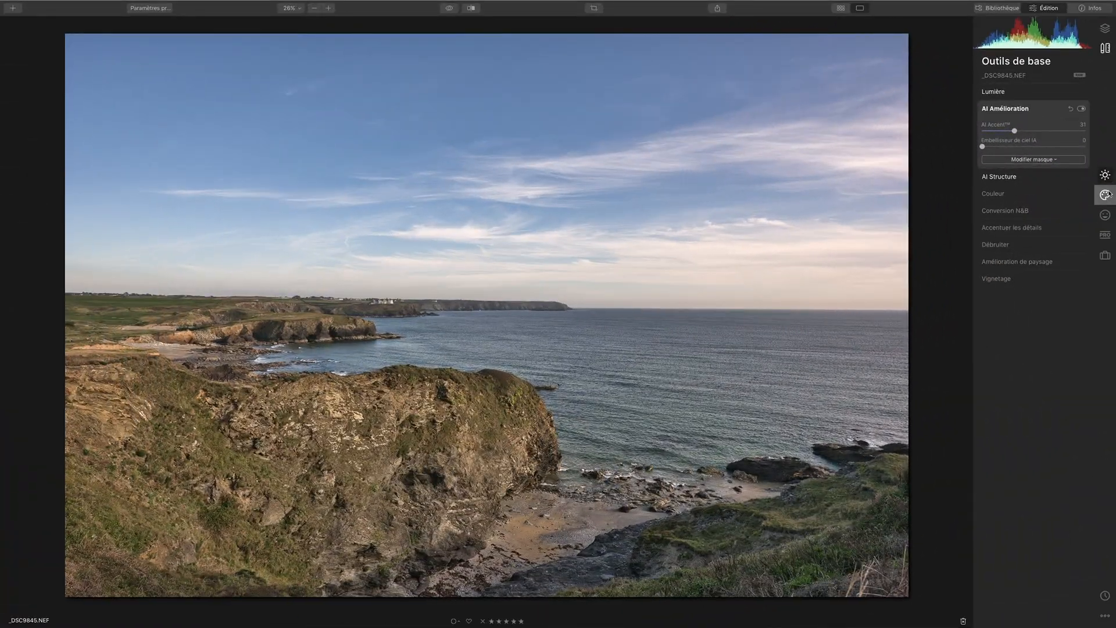
Step: Open AI Remplacement de ciel in the creative tools and replace the sky with Blue Sky 1
left_click(1106, 195)
left_click(1010, 92)
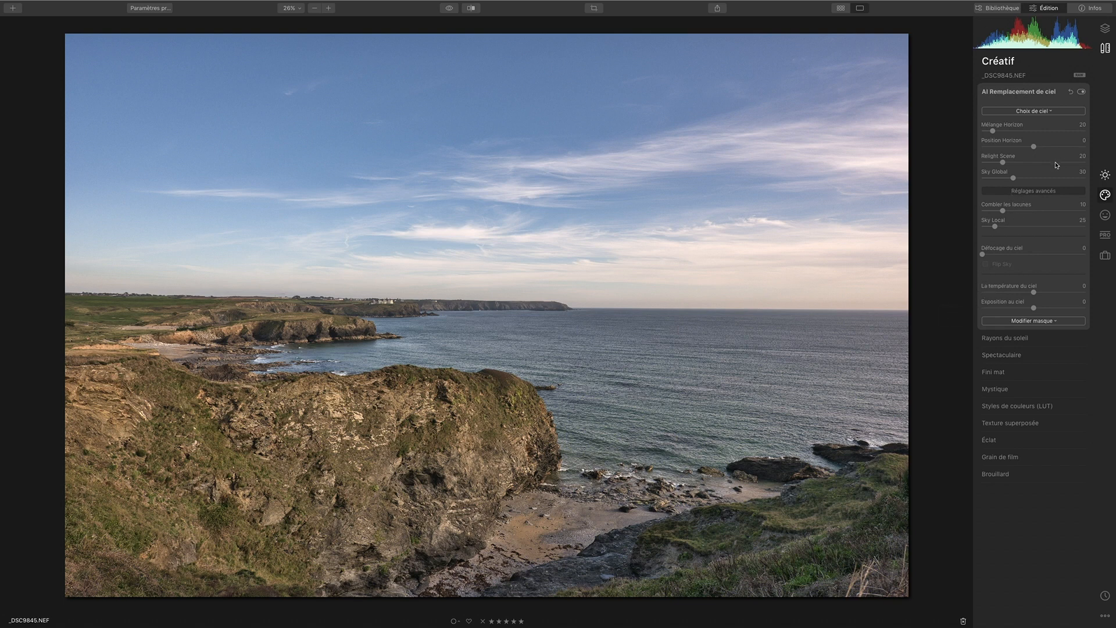
left_click(1058, 112)
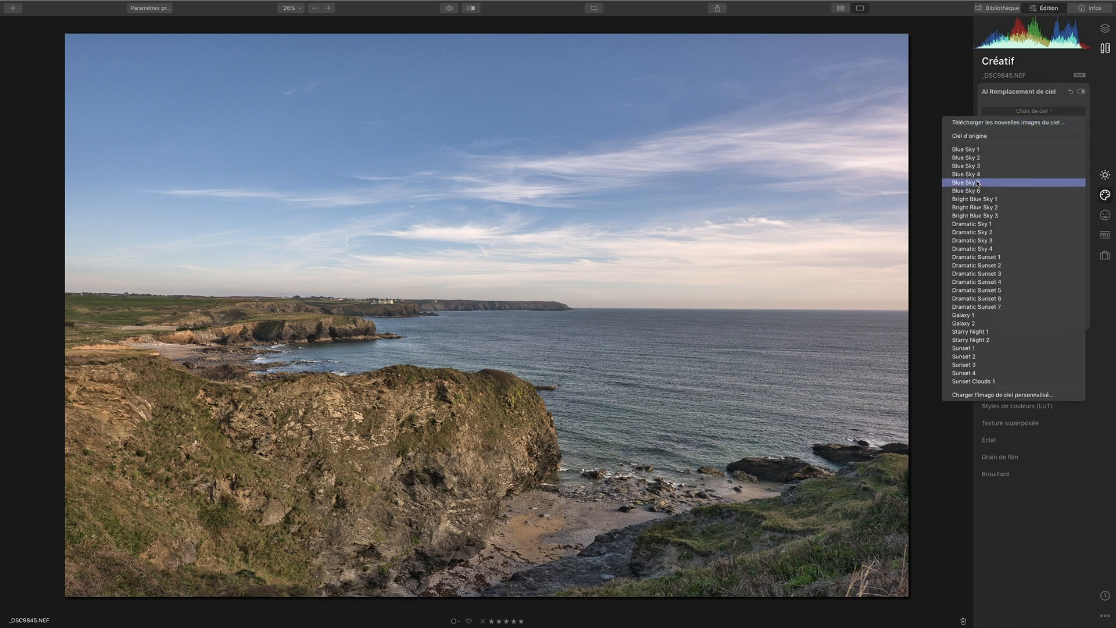
left_click(974, 150)
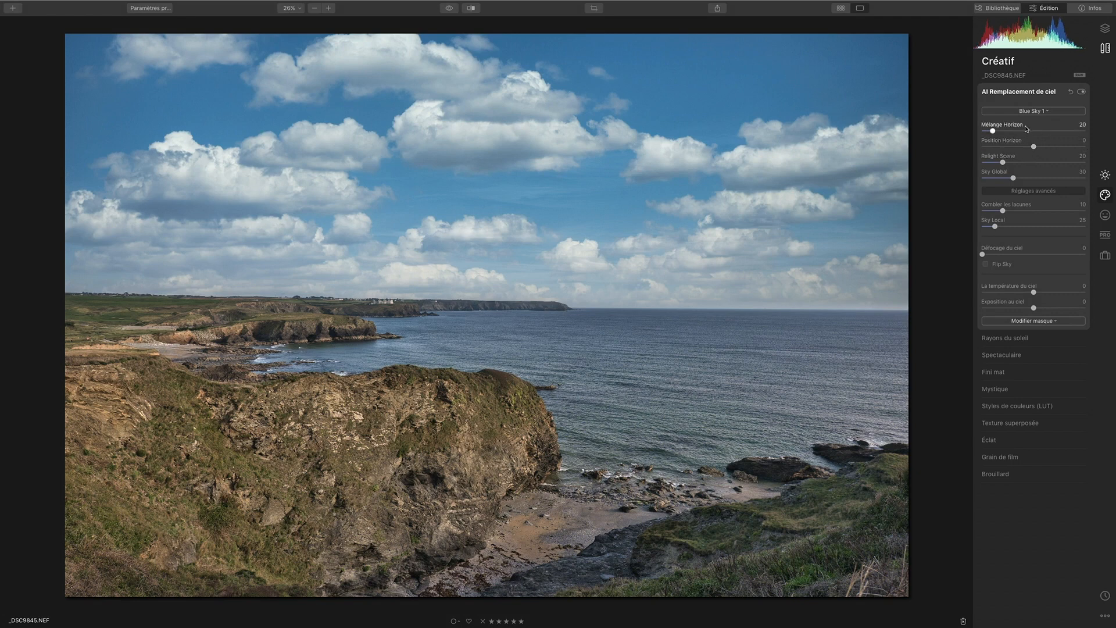
Step: Try the Dramatic Sunset 1 and Dramatic Sunset 4 replacement skies on the seascape
left_click(1036, 111)
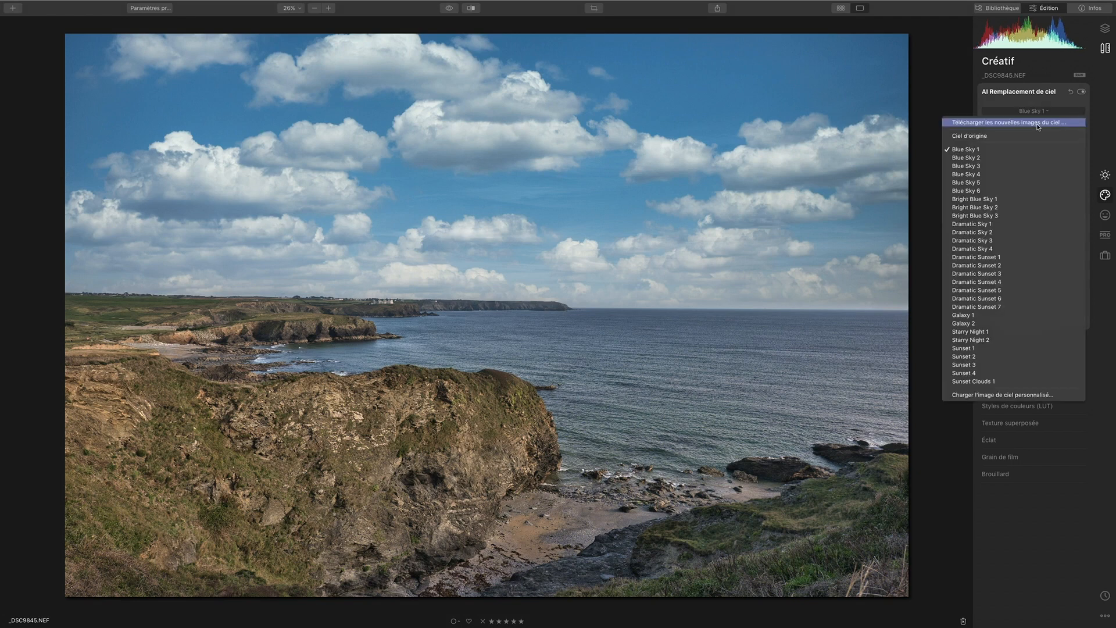
left_click(994, 259)
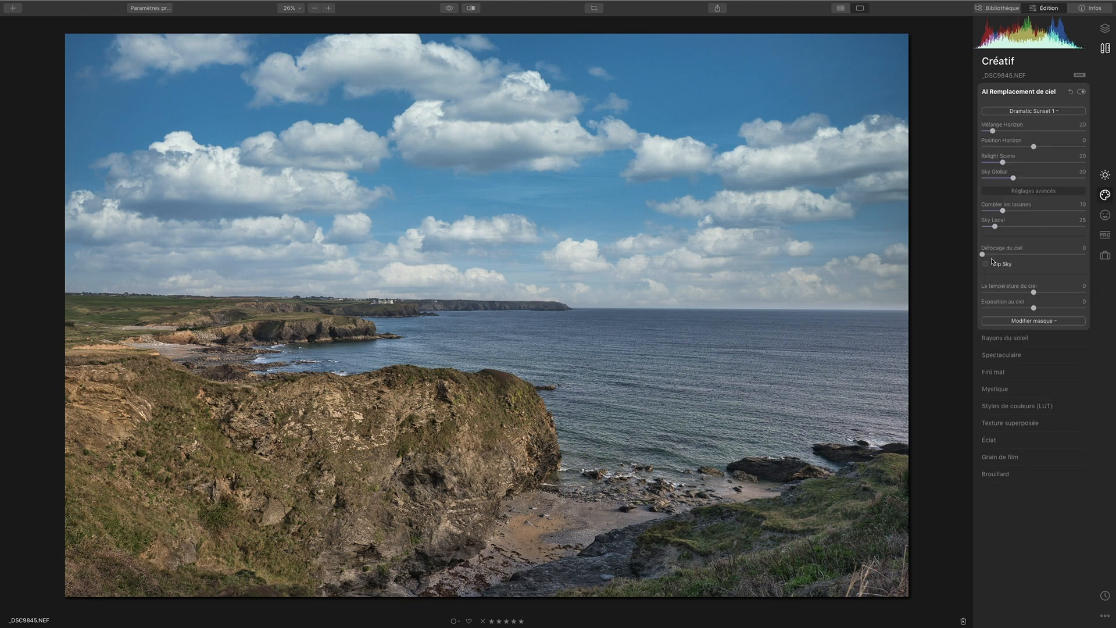
left_click(1042, 112)
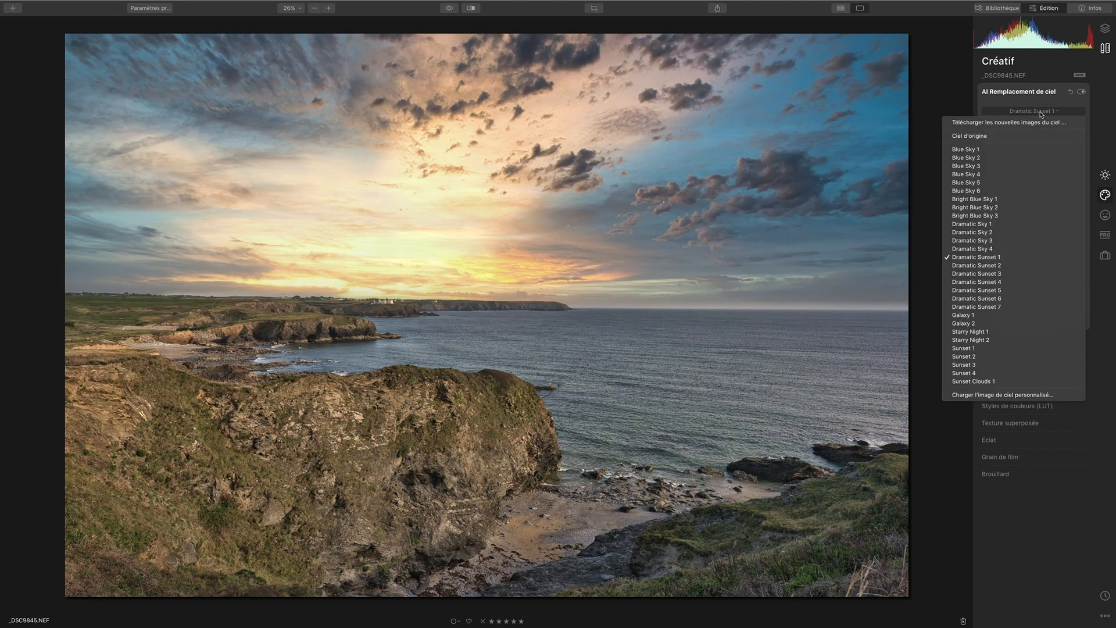
left_click(982, 283)
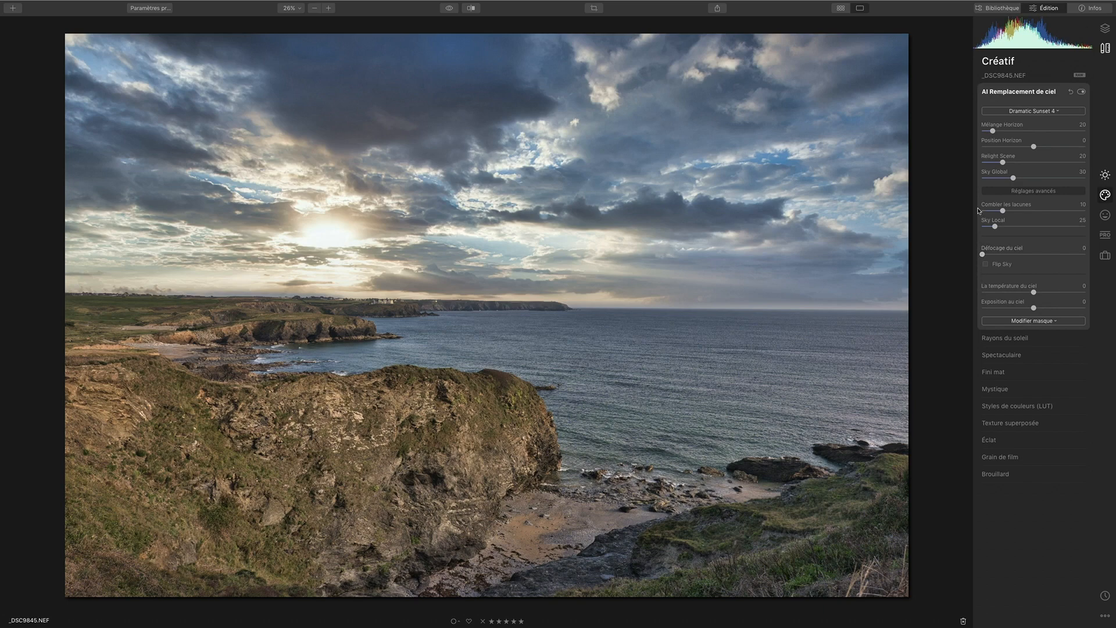
Step: Replace the sky with Blue Sky 6 and compare the photo with and without the effect, leaving it enabled
left_click(1036, 110)
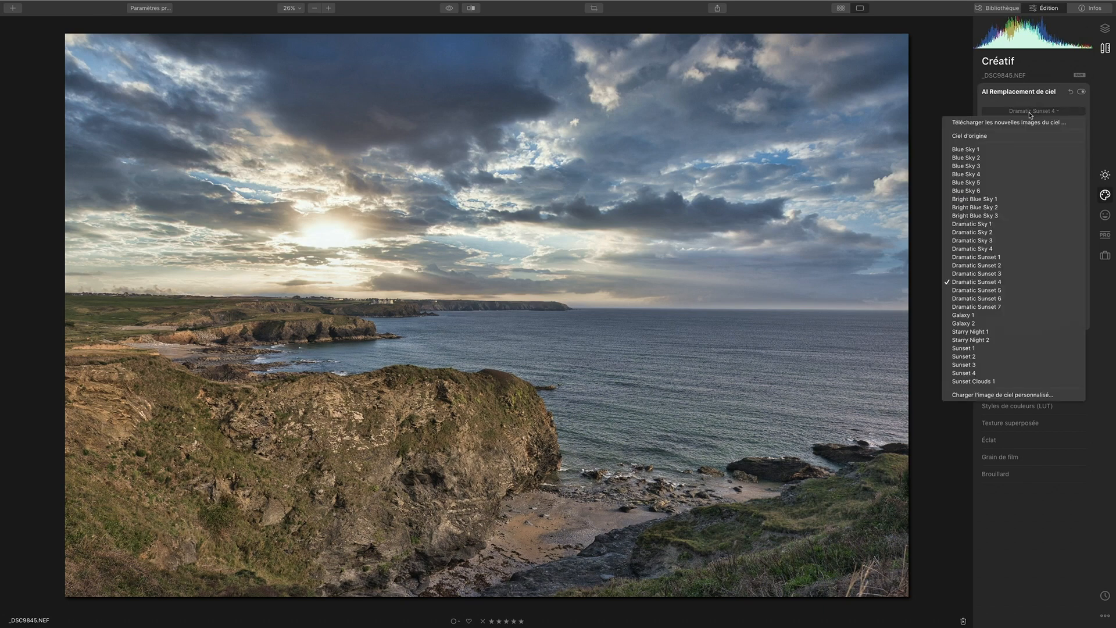
left_click(1006, 189)
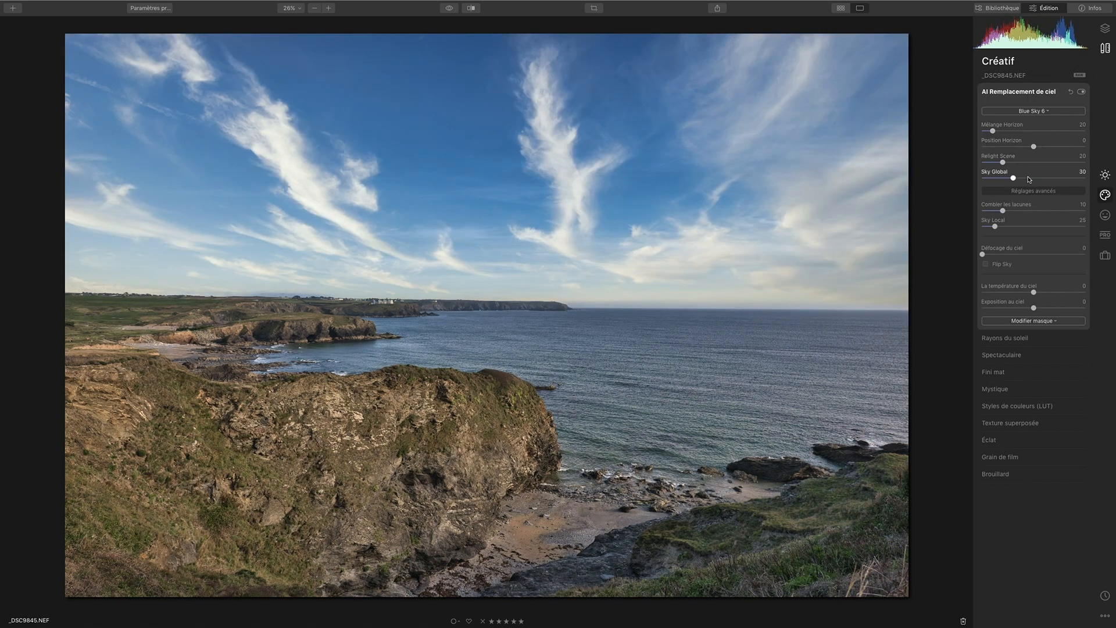
left_click(1082, 92)
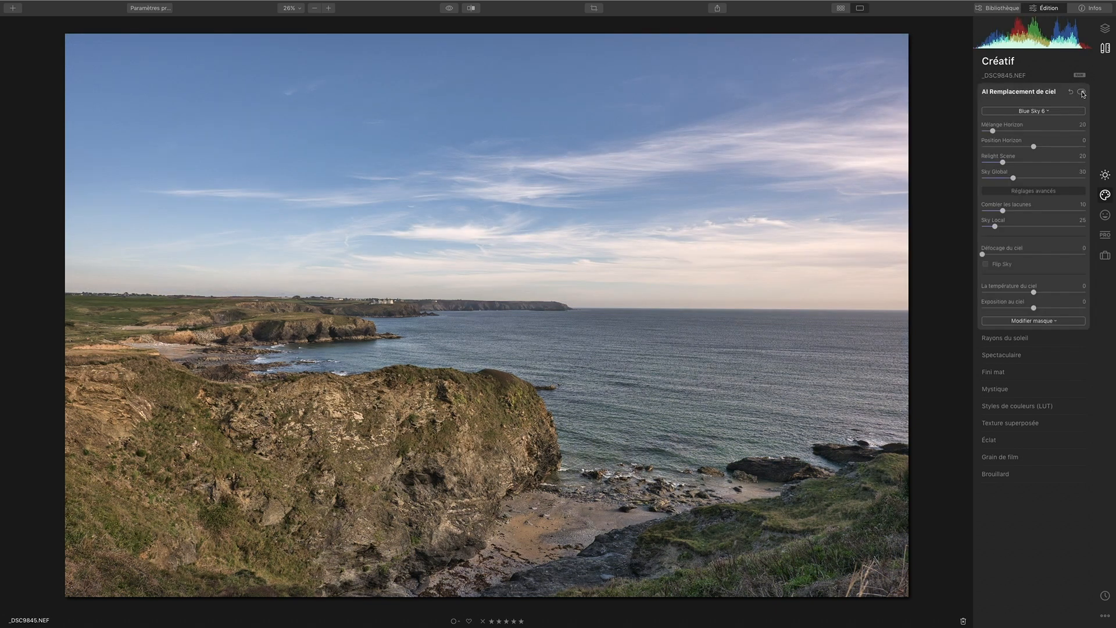
left_click(1082, 92)
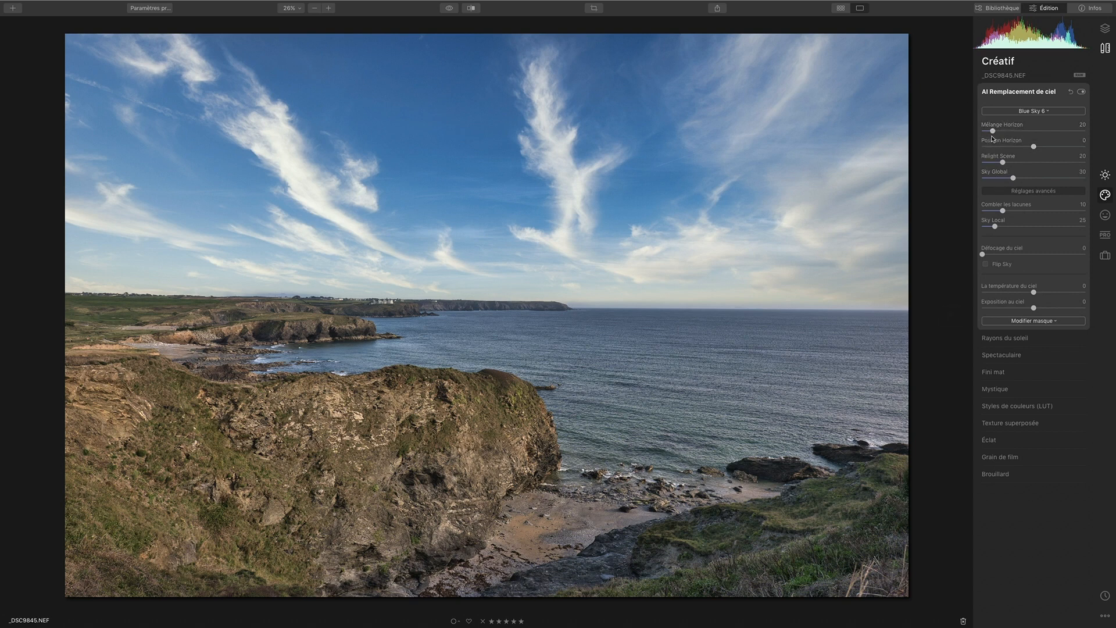
Step: Try Mélange Horizon at 0, 68 and 124 and Position Horizon at 100, returning them to 20 and 0
left_click_drag(994, 132, 965, 142)
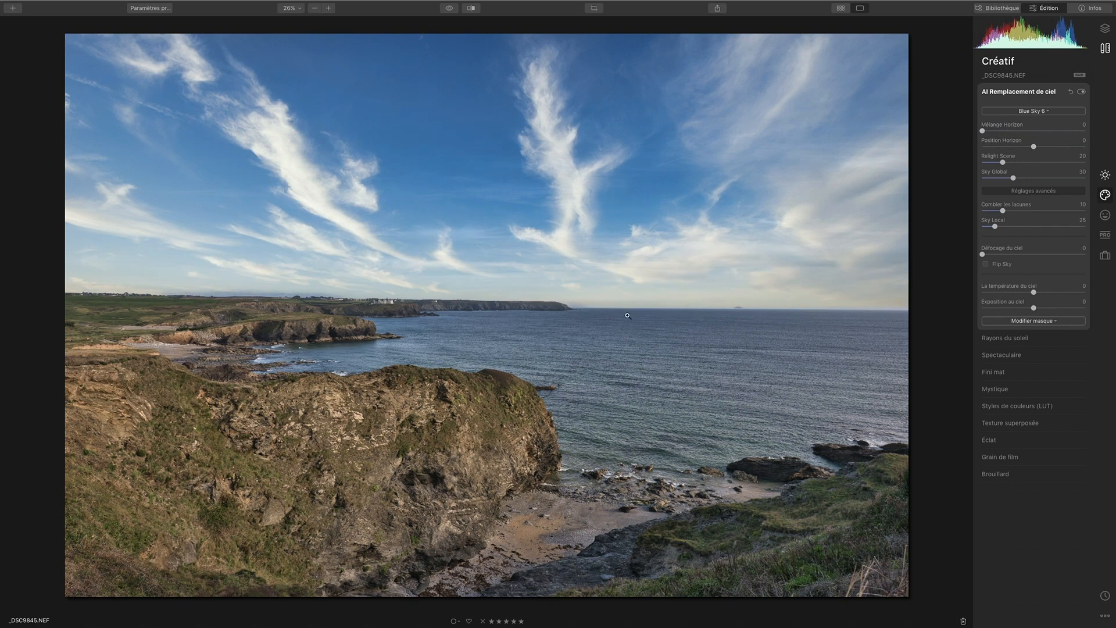
left_click_drag(983, 132, 1017, 132)
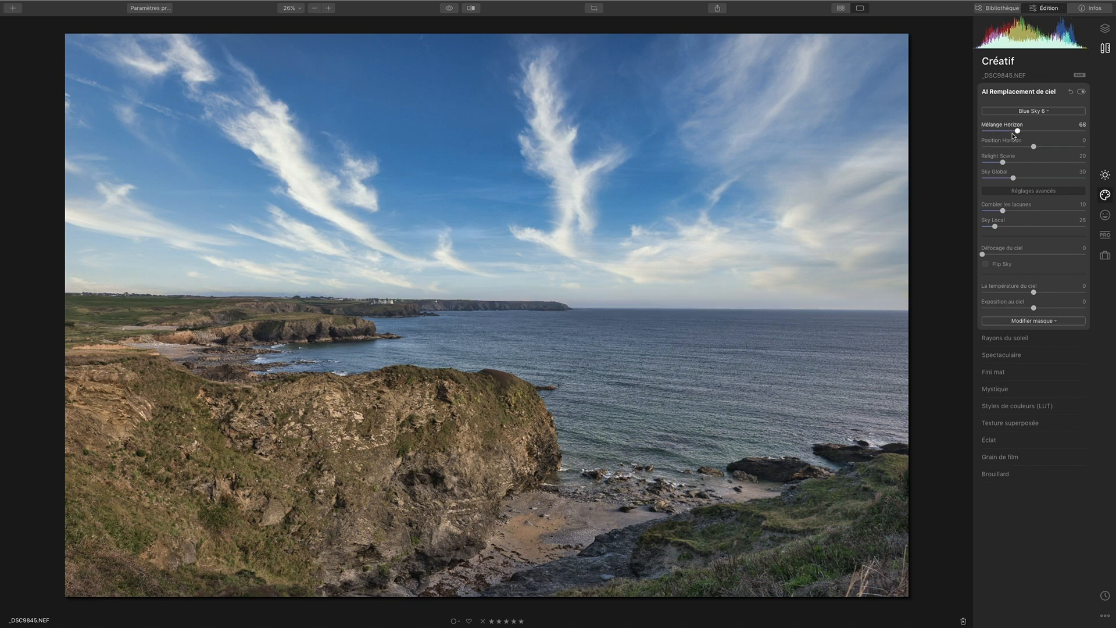
left_click_drag(1017, 132, 1035, 130)
left_click_drag(1034, 132, 1046, 131)
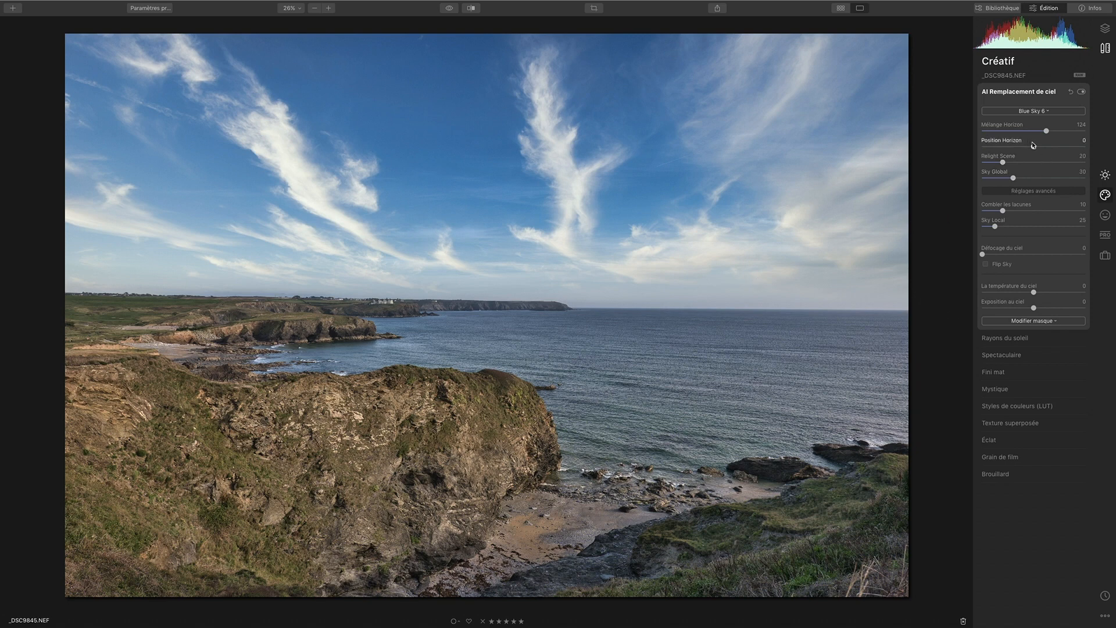
left_click_drag(1035, 149, 1084, 147)
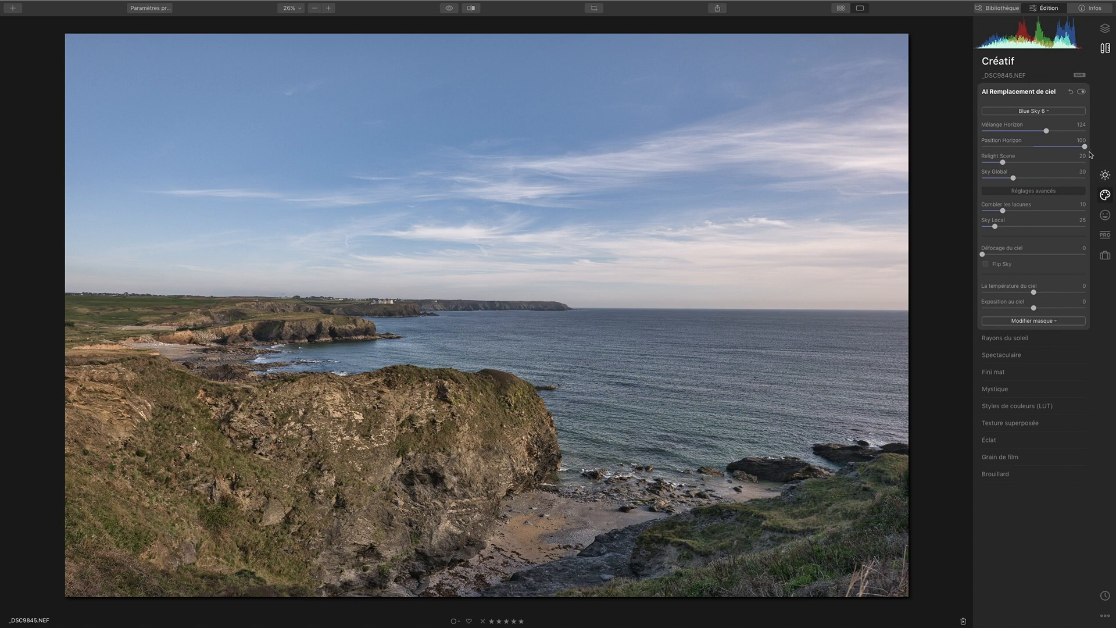
left_click_drag(1084, 147, 1019, 147)
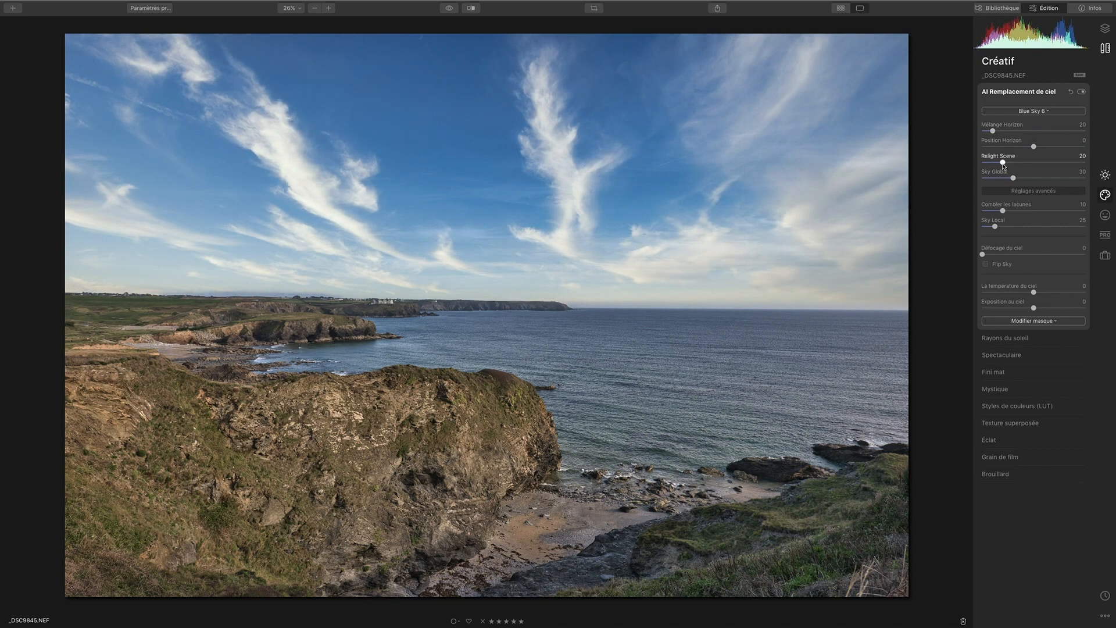
Step: Test Relight Scene at 100, reset it, and raise it to 59 and finally 79
left_click_drag(1007, 164, 1106, 164)
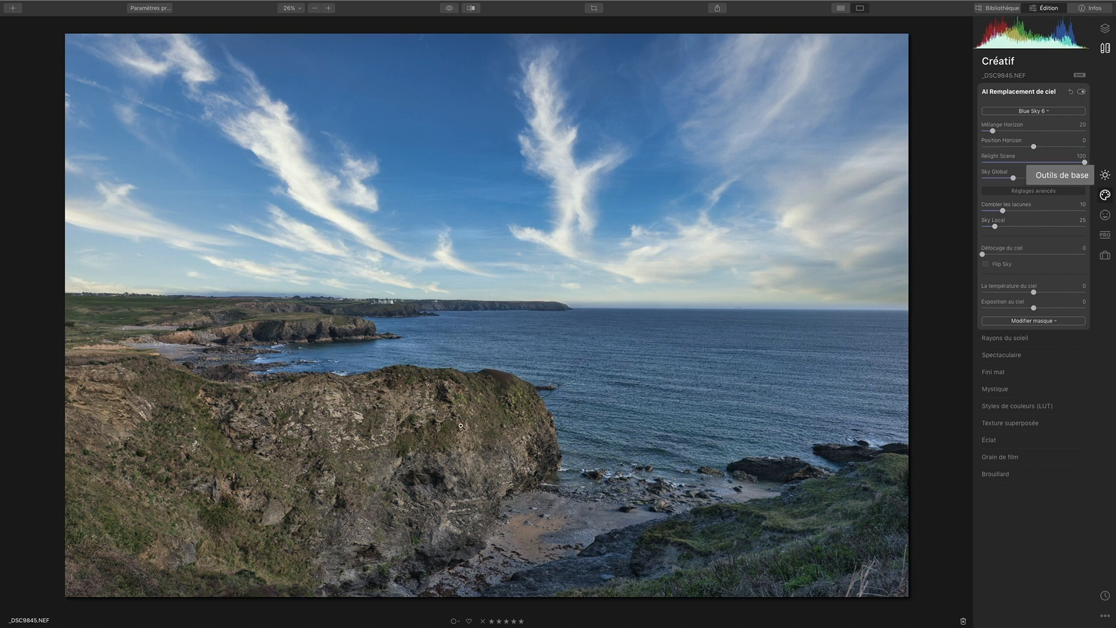
double_click(1085, 162)
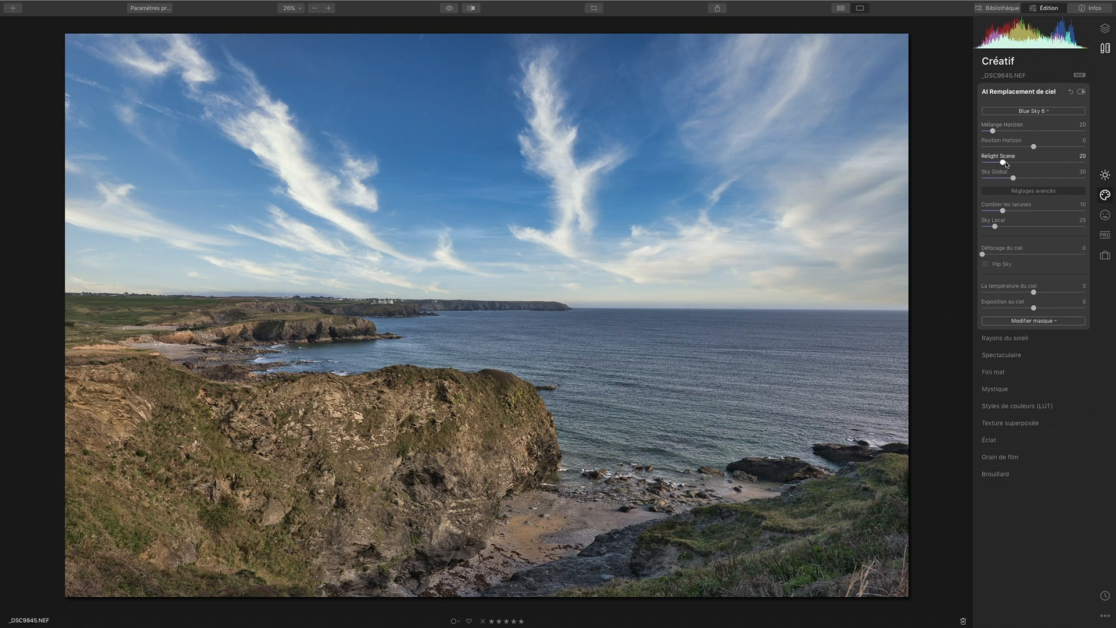
left_click_drag(1008, 162, 1039, 168)
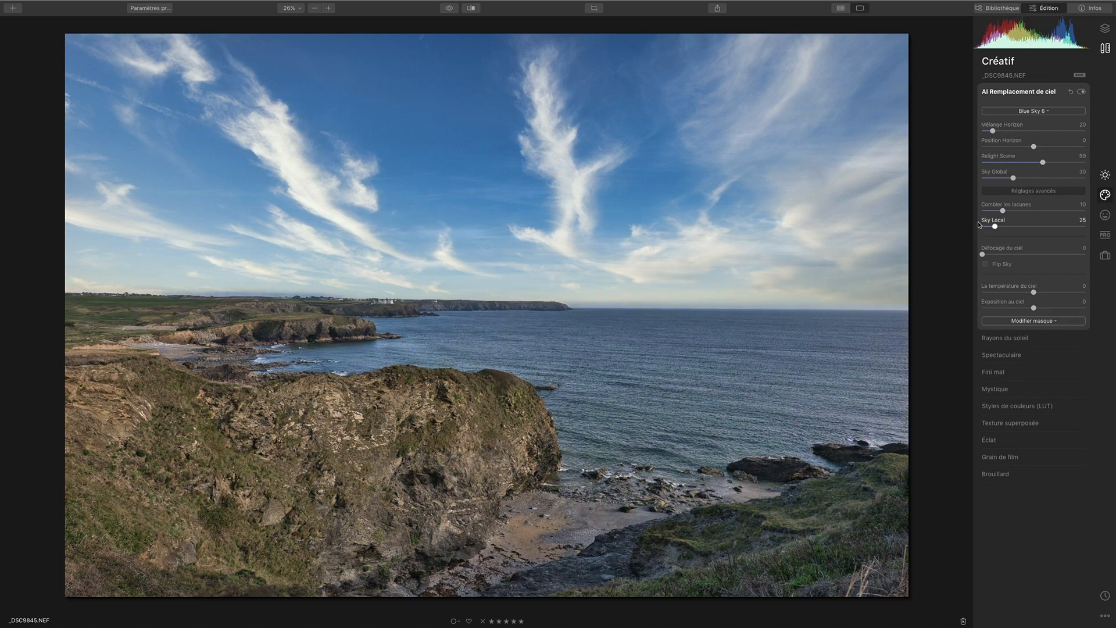
left_click_drag(1043, 163, 1063, 164)
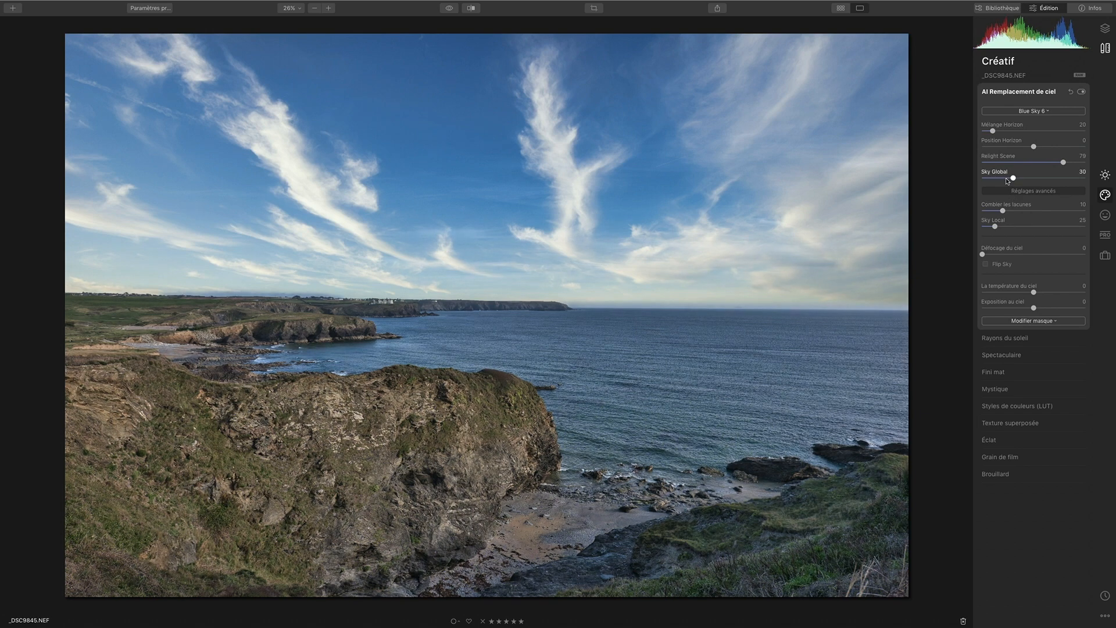
Step: Try Sky Global at 100 and reset it to its default of 30
left_click_drag(1013, 179, 1059, 178)
left_click_drag(1060, 177, 1086, 178)
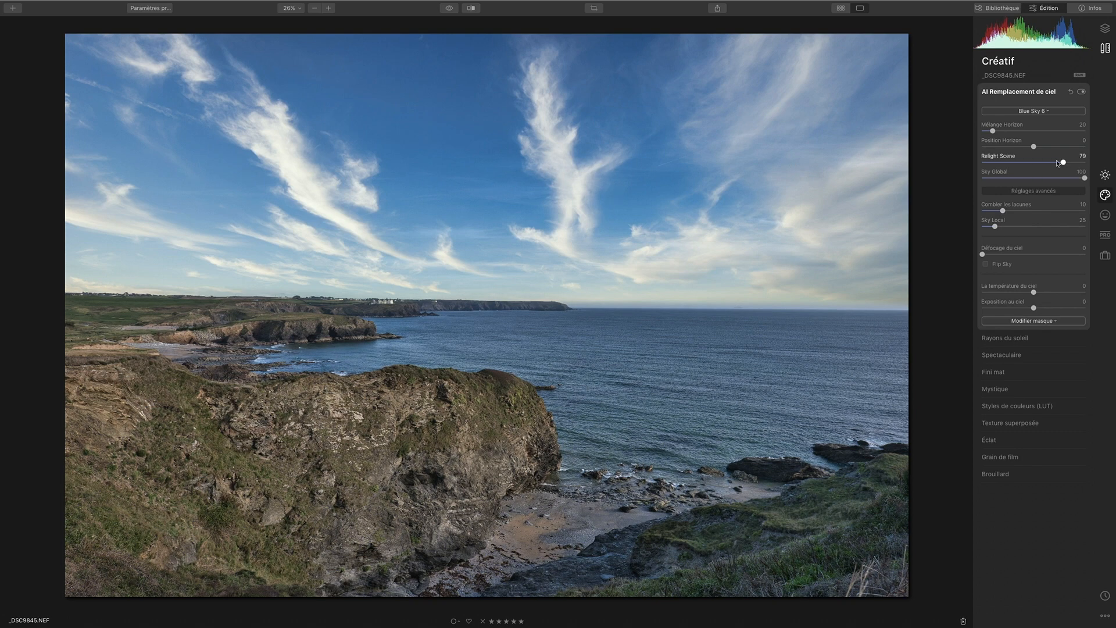
double_click(1083, 177)
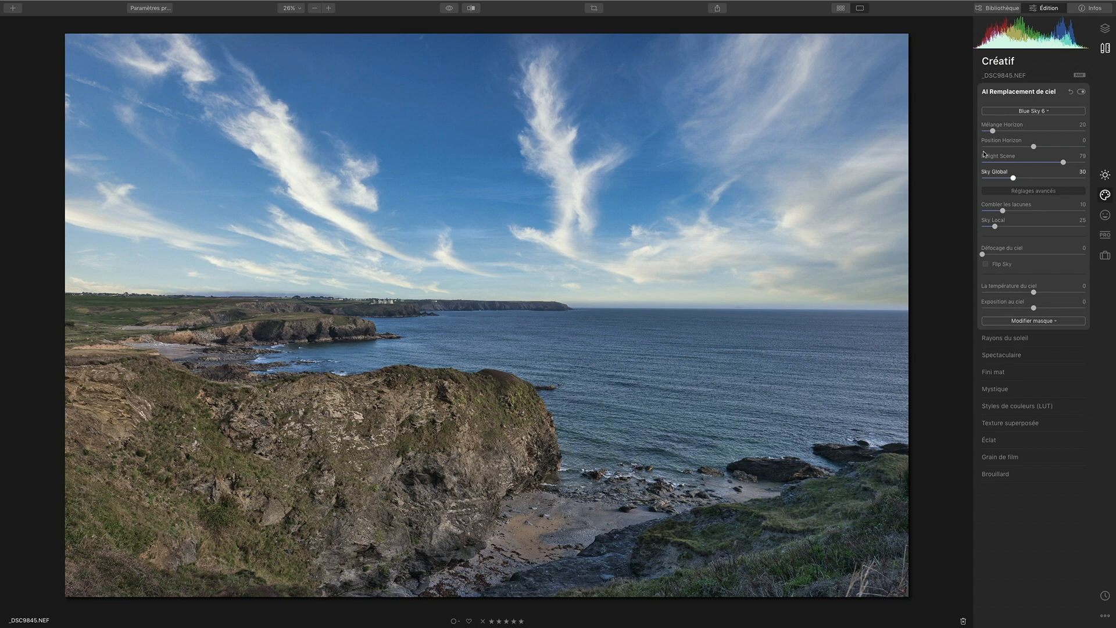
Step: Fine-tune Relight Scene to 80 and Position Horizon to -2, keeping the advanced sky settings expanded
left_click_drag(1064, 162, 1066, 162)
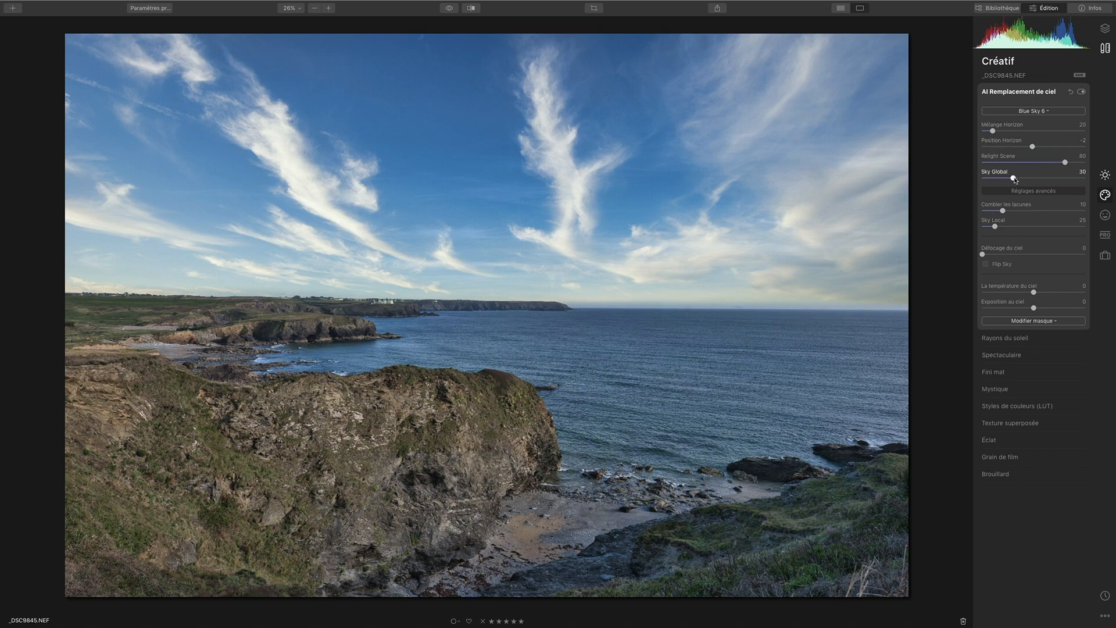
left_click(1038, 193)
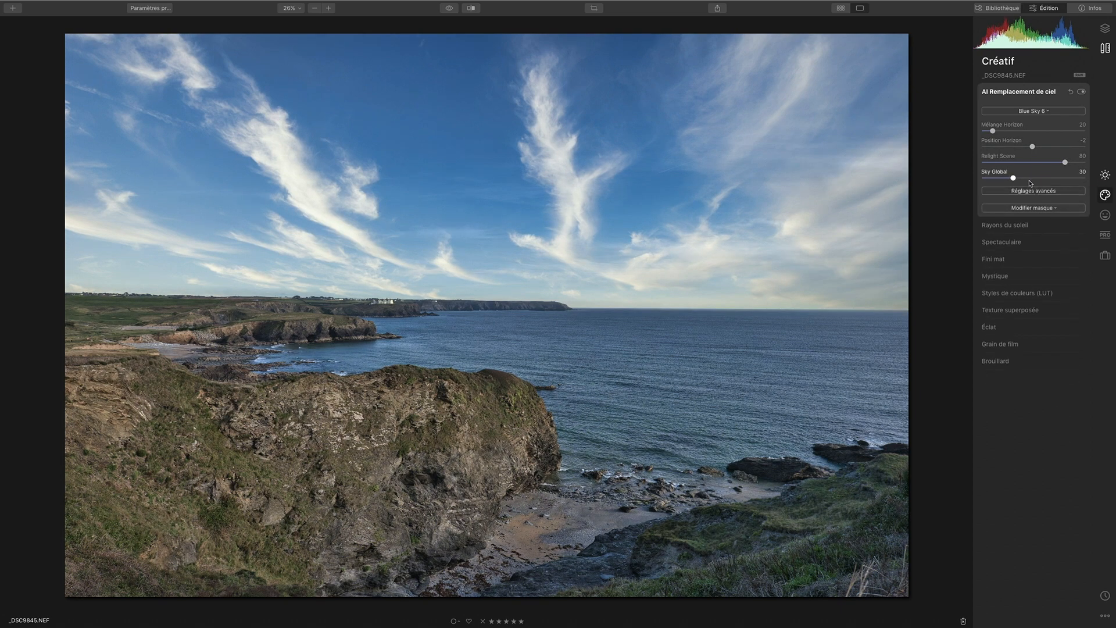
left_click(1035, 191)
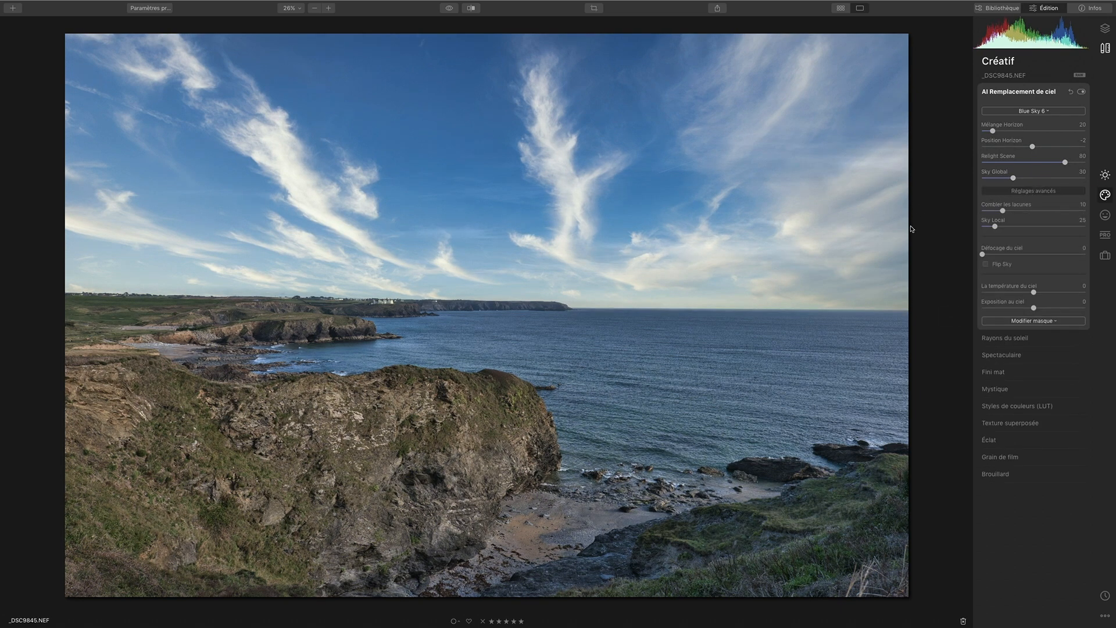
Step: Try Combler les lacunes at 5 and 0 on the distant coastline and Défocage du ciel at 43, restoring them to 10 and 0
left_click(362, 300)
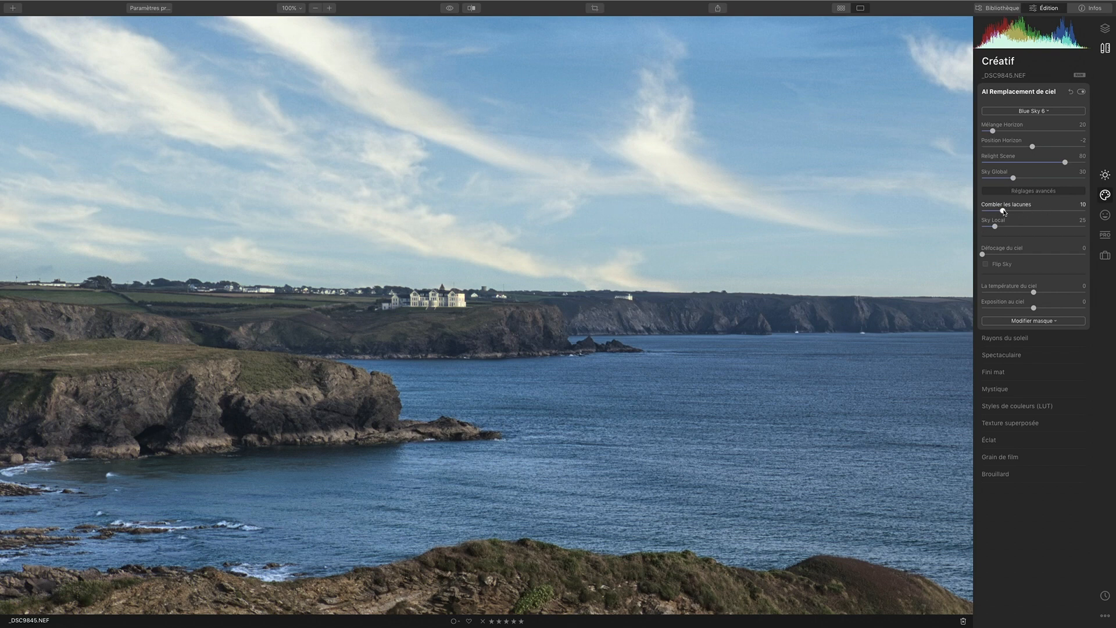
left_click_drag(1000, 211, 993, 211)
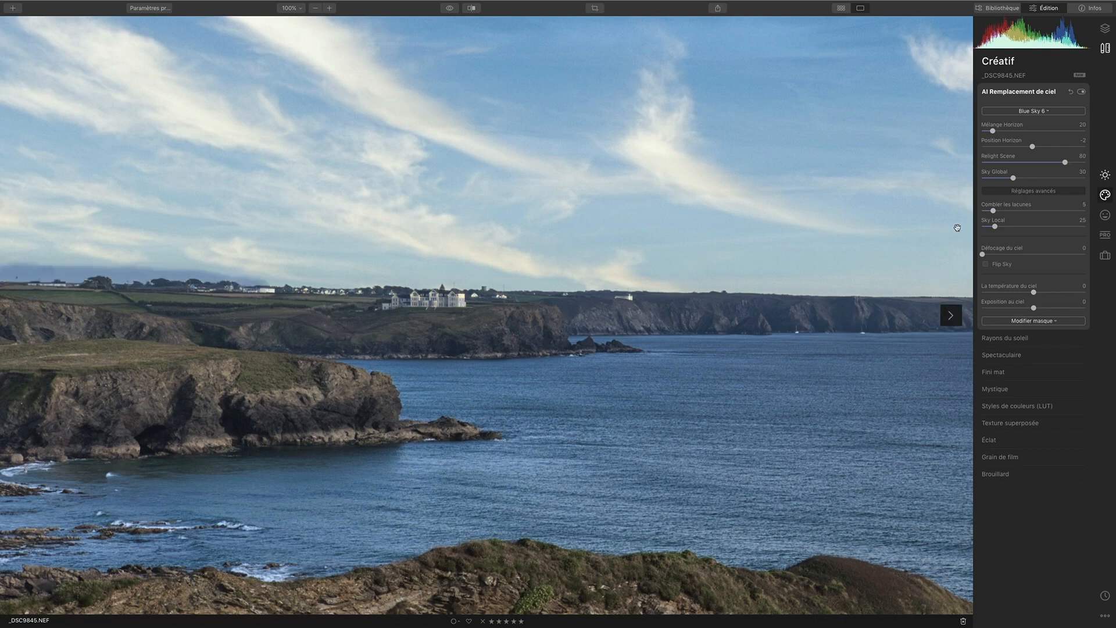
left_click_drag(993, 211, 981, 210)
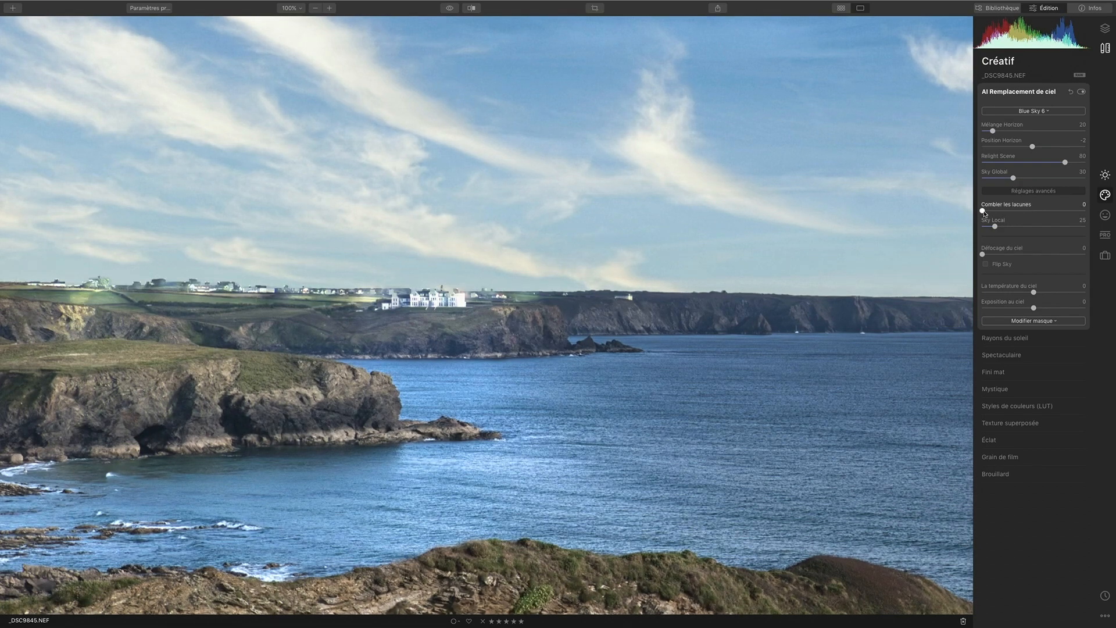
left_click_drag(983, 210, 1003, 210)
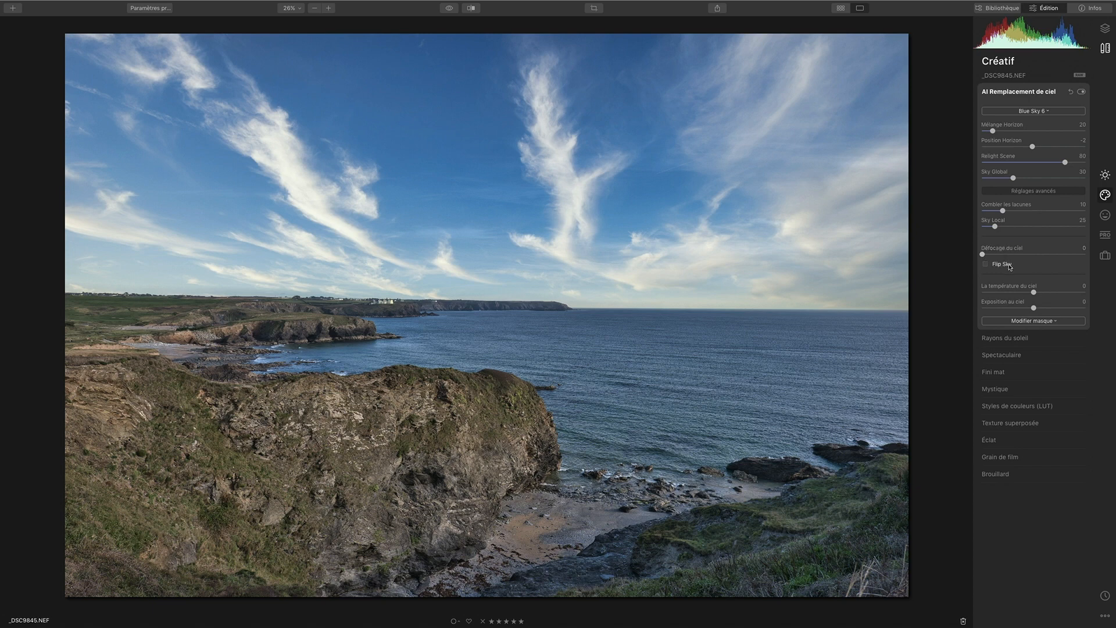
left_click_drag(984, 255, 1030, 255)
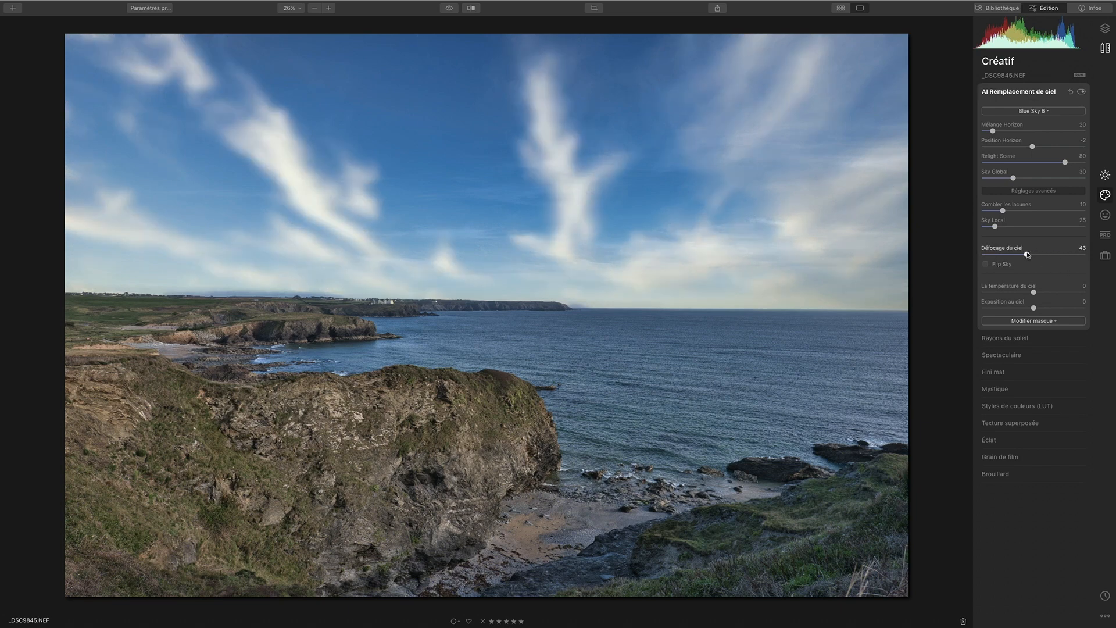
left_click_drag(1025, 254, 1019, 254)
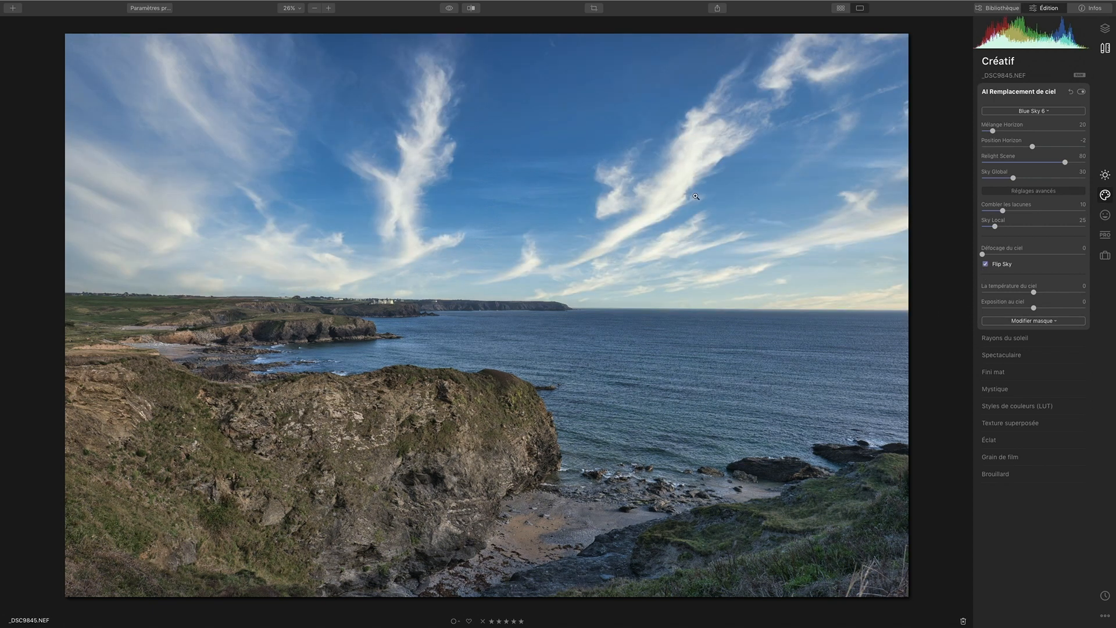
Step: Adjust the replacement sky: compare Flip Sky off and on, leaving it enabled, with a sky temperature of 57 and a sky exposure of -73
left_click(986, 264)
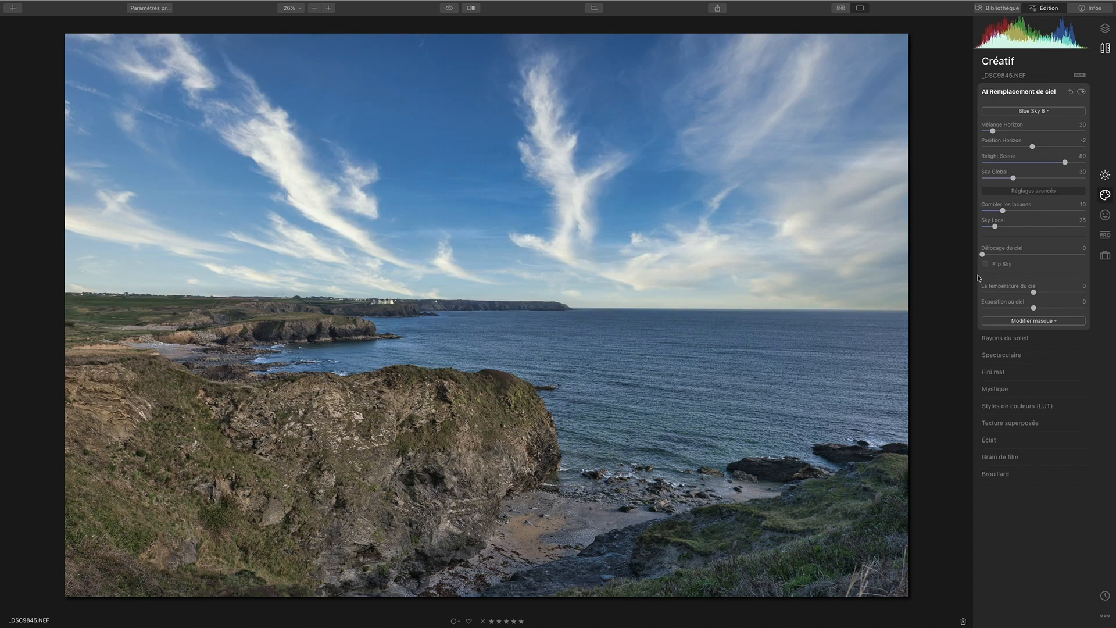
left_click(987, 265)
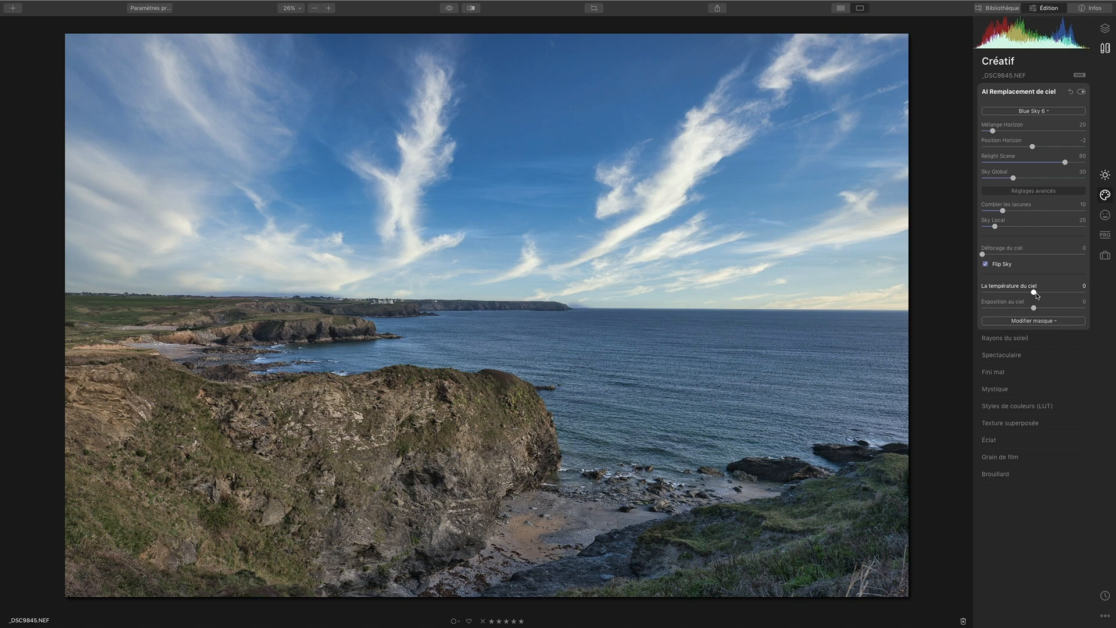
left_click_drag(1043, 294, 1067, 290)
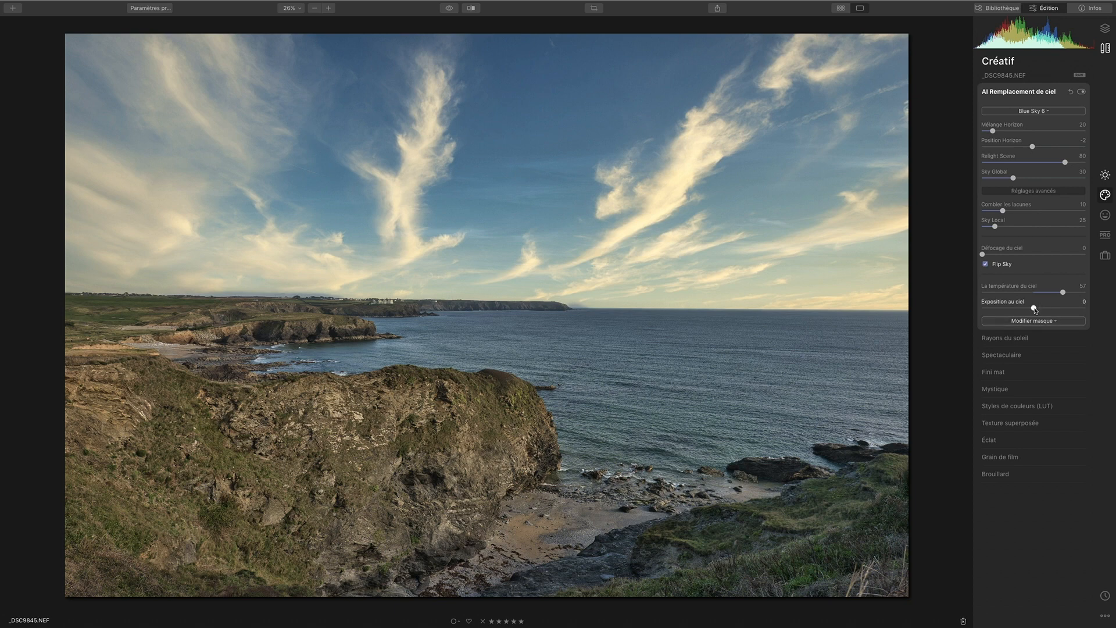
left_click_drag(1034, 309, 996, 308)
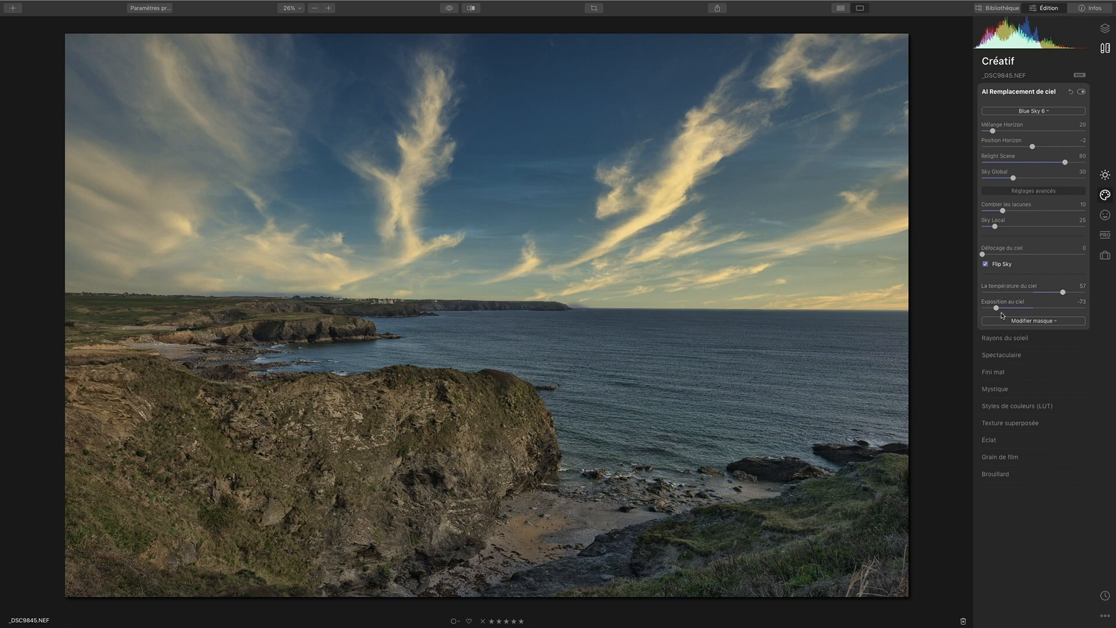
Step: Set the sky exposure to -50 and try the replacement skies Galaxy 1, Galaxy 2, Starry Night 1 and Starry Night 2
left_click_drag(1001, 309, 1007, 308)
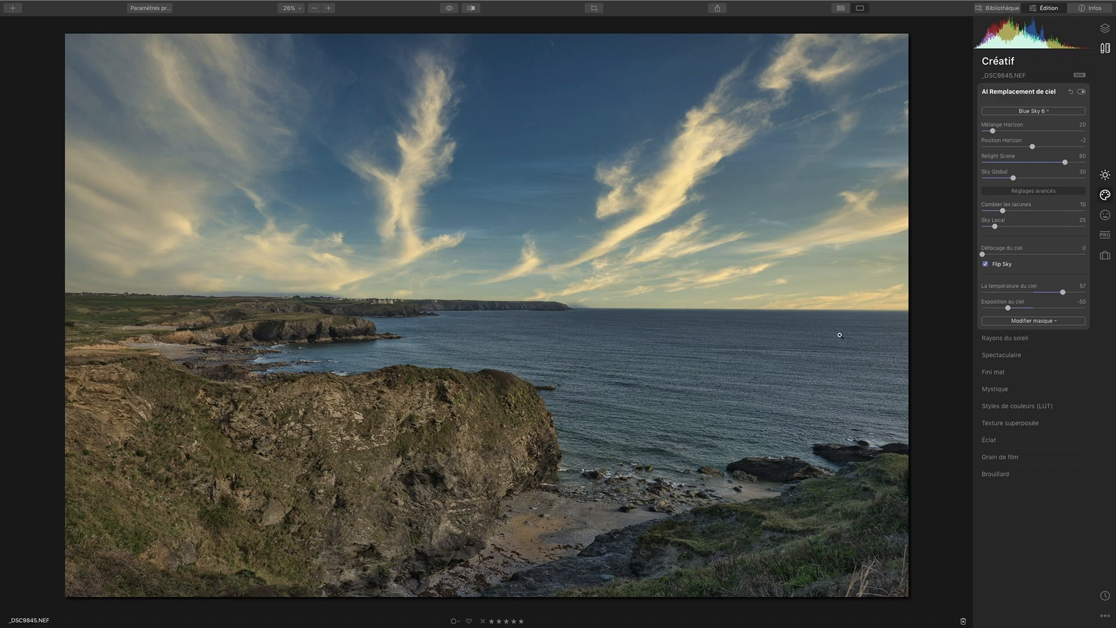
left_click(1053, 111)
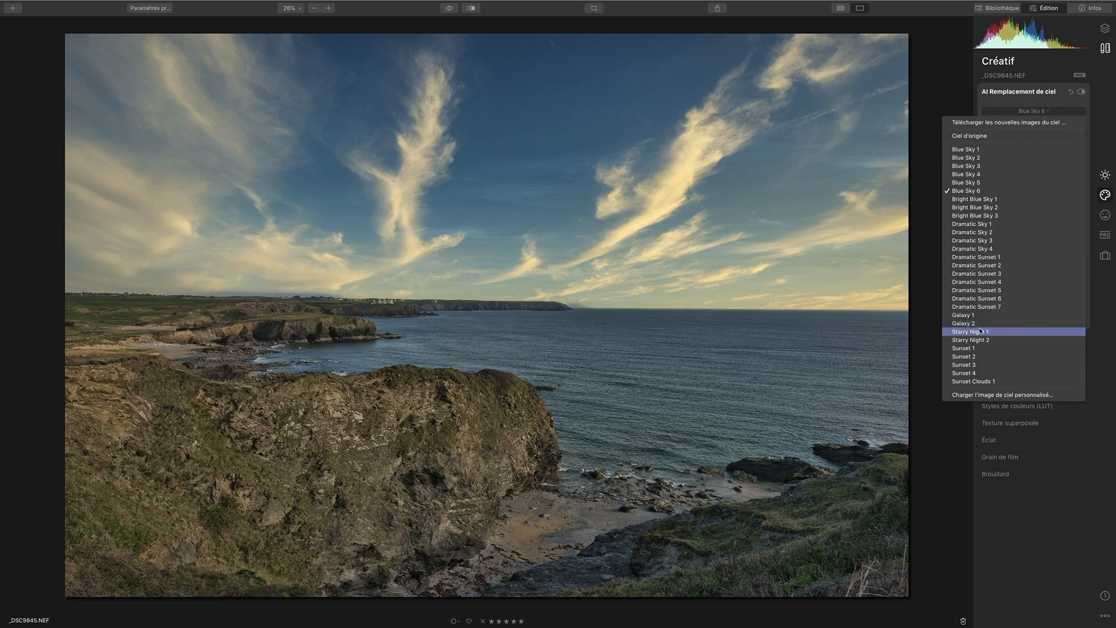
left_click(966, 314)
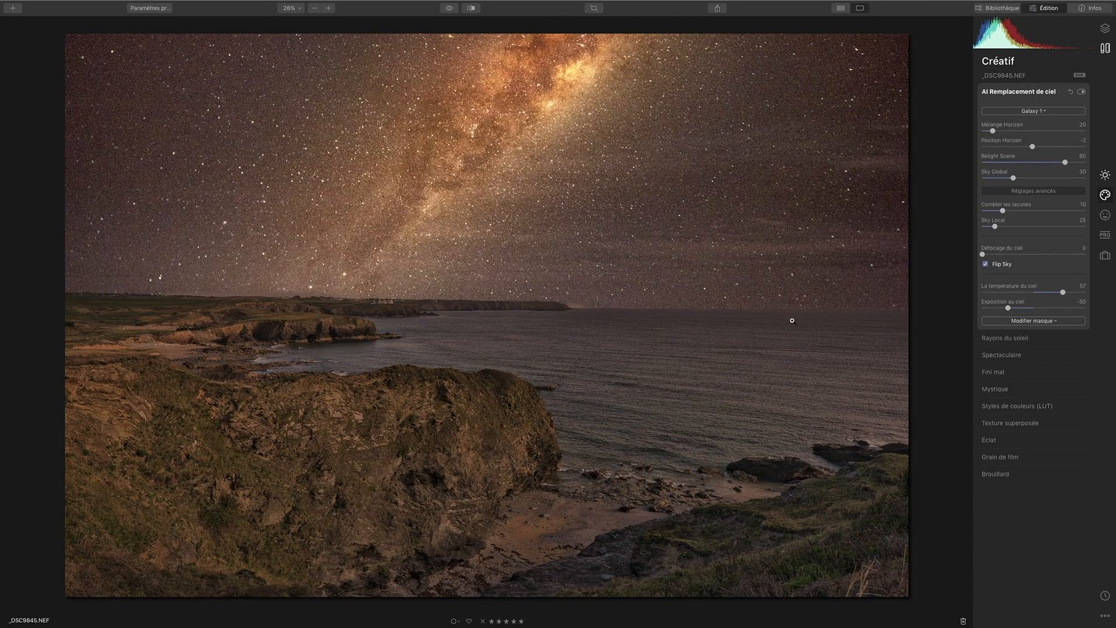
left_click(1044, 111)
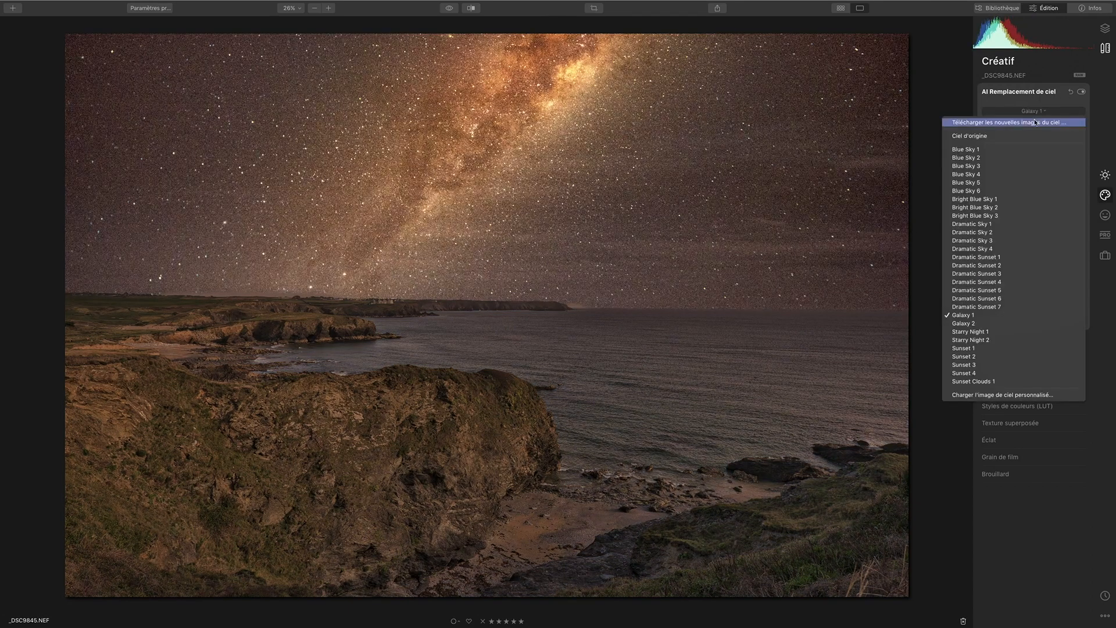
left_click(989, 322)
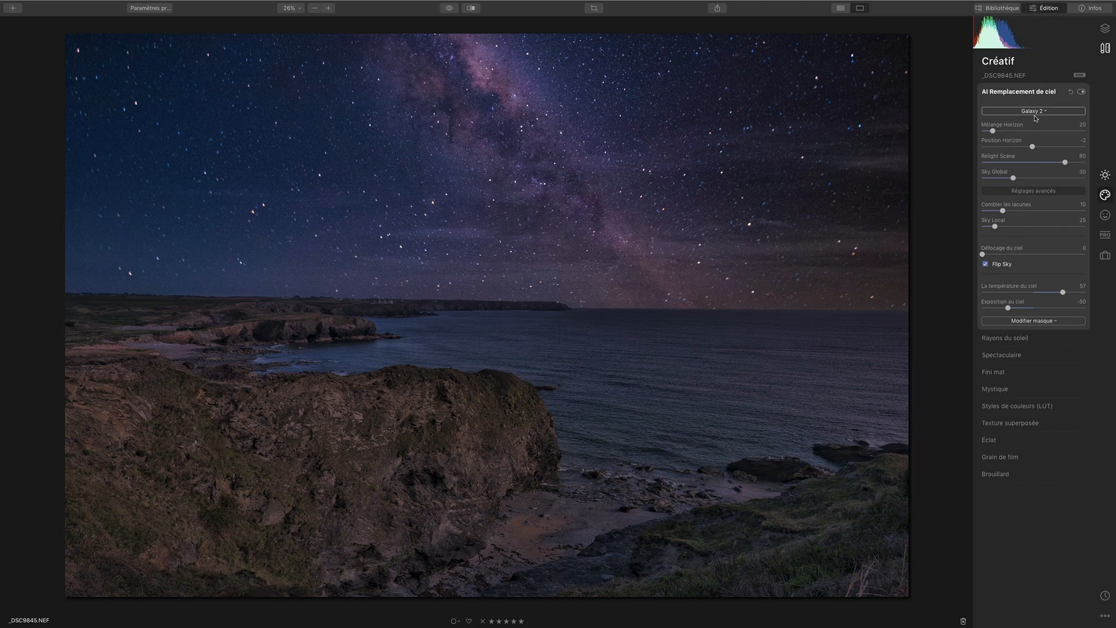
left_click(1035, 112)
left_click(1012, 337)
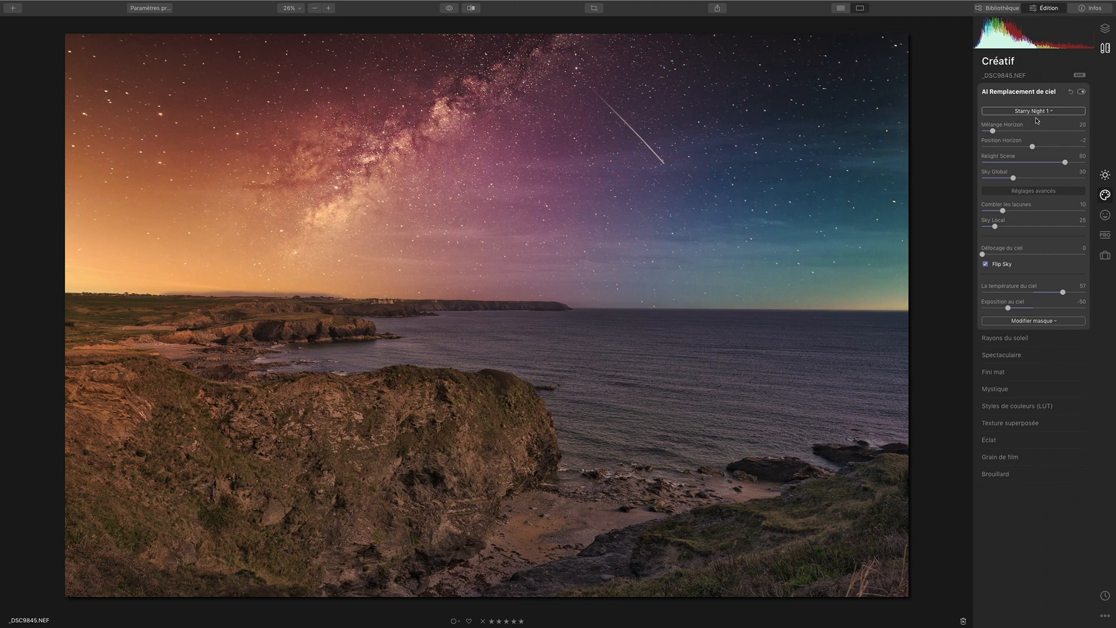
left_click(1041, 114)
left_click(981, 343)
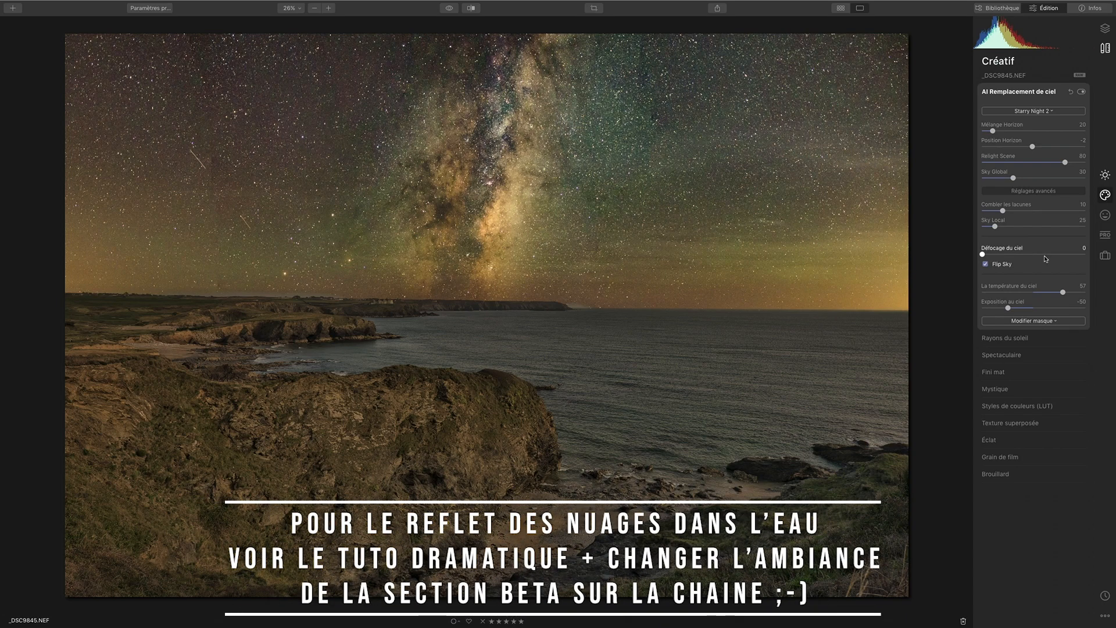
Step: Reset the AI sky replacement settings and add a new adjustment layer (calque de réglage) above the photo
left_click(1071, 92)
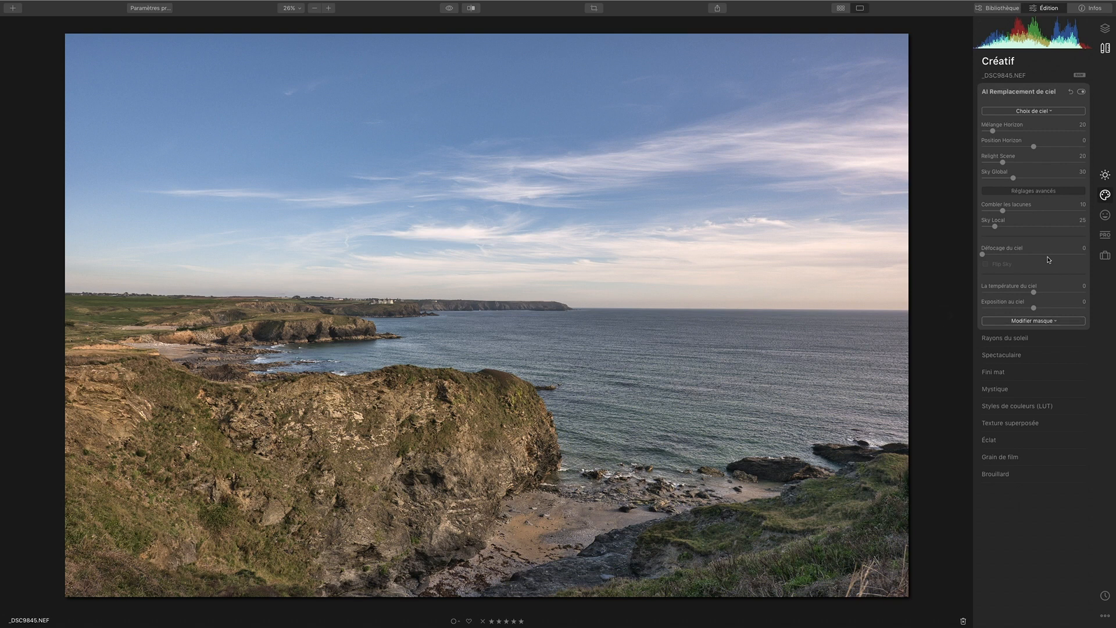
left_click(1110, 28)
left_click(1079, 64)
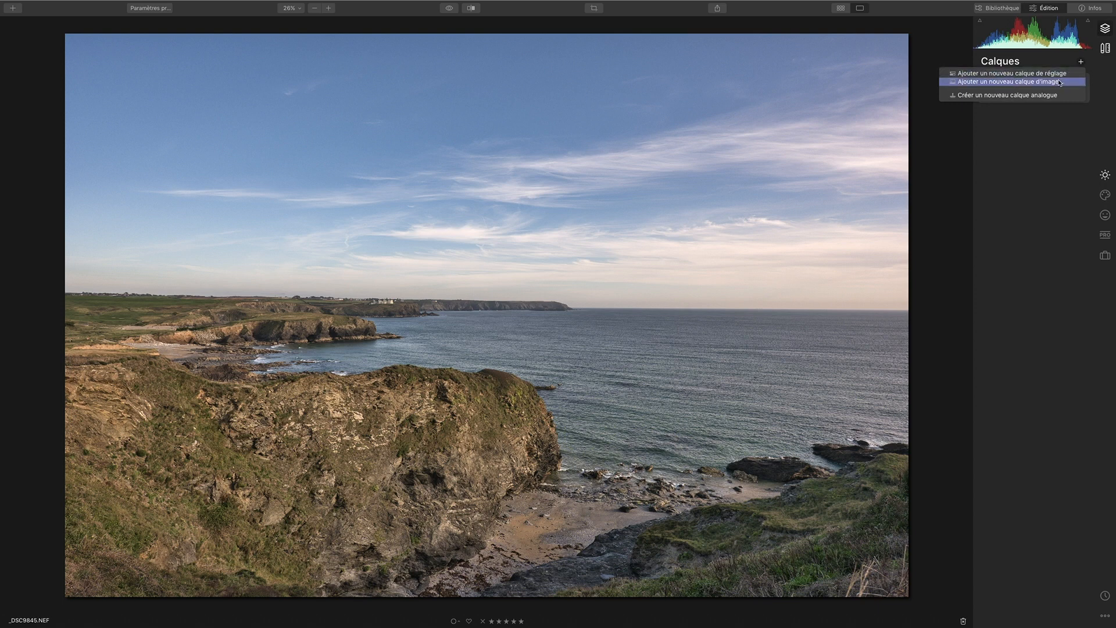
left_click(1060, 74)
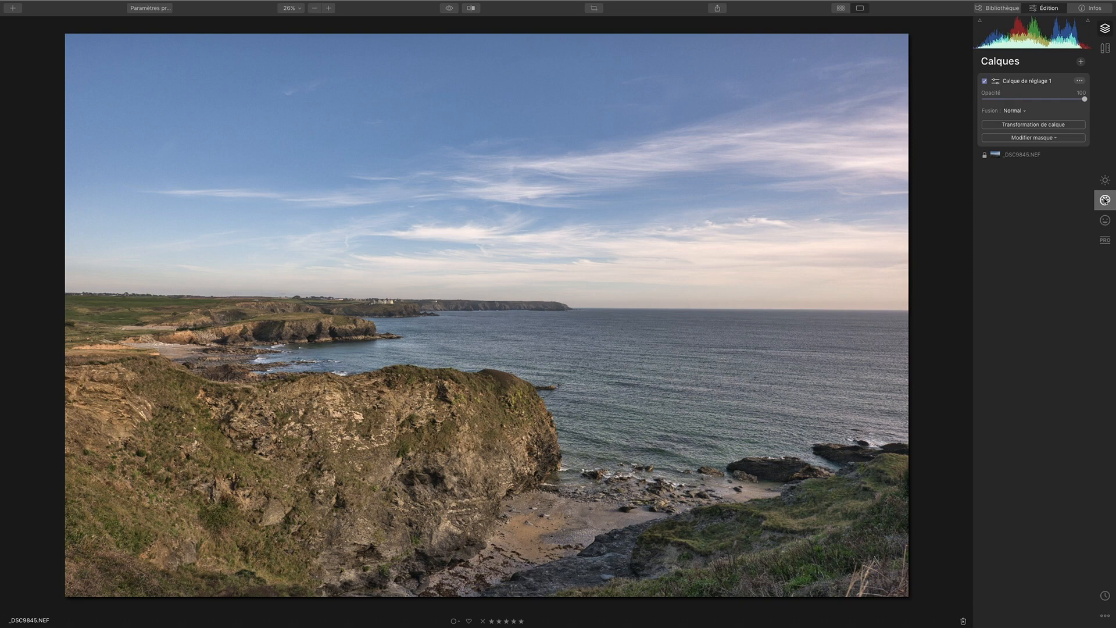
Step: Check whether sky replacement is available on the adjustment layer, and review the layer's actions and mask types
left_click(1104, 202)
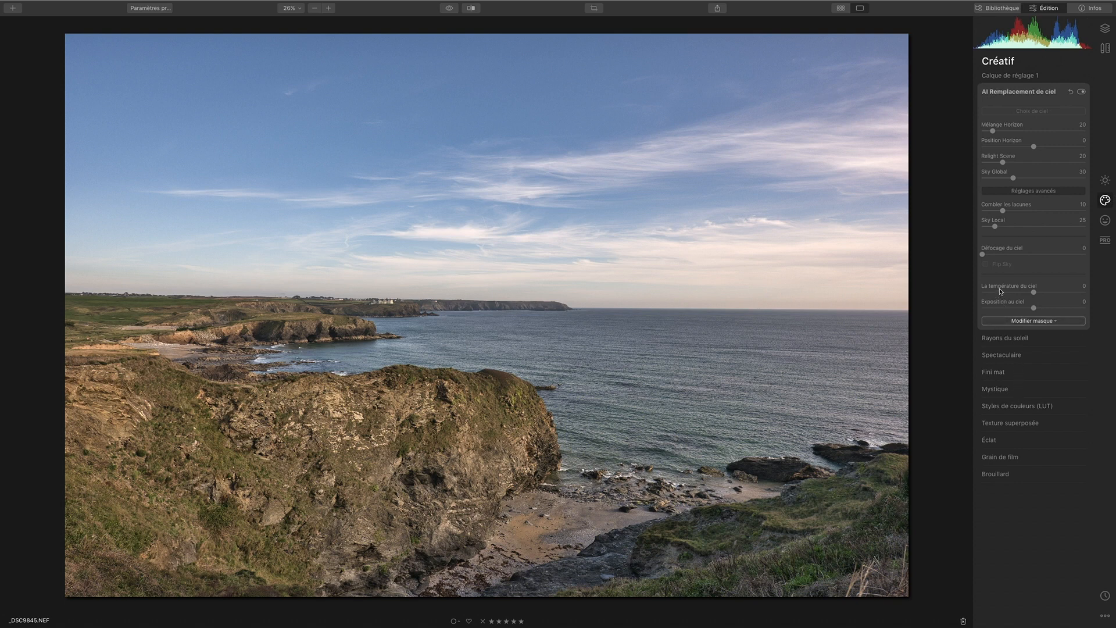
left_click(1106, 30)
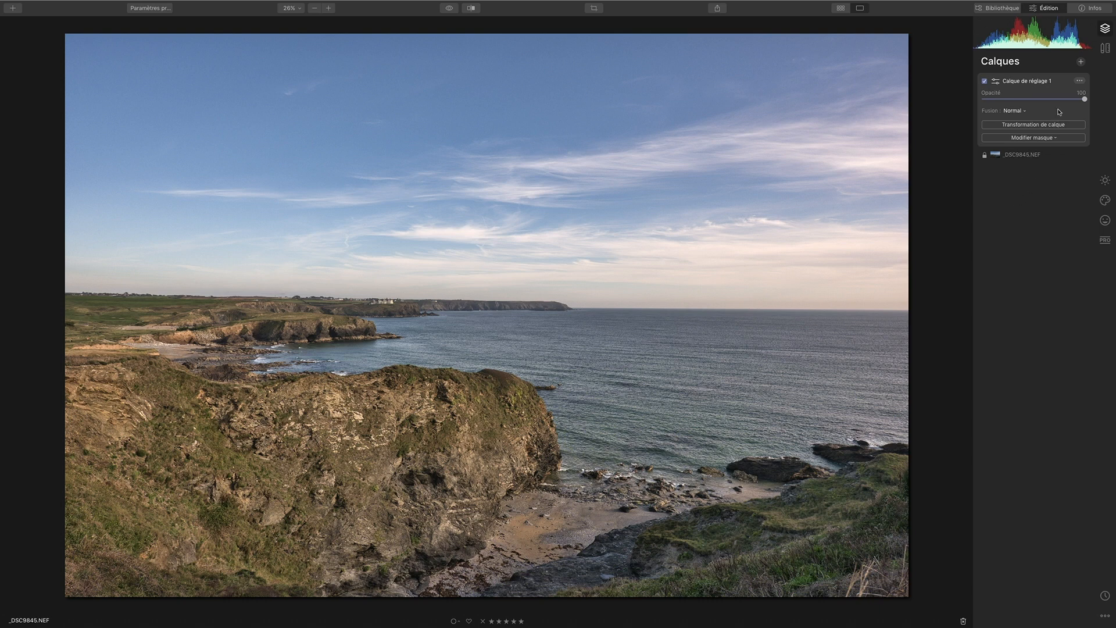
left_click(1080, 81)
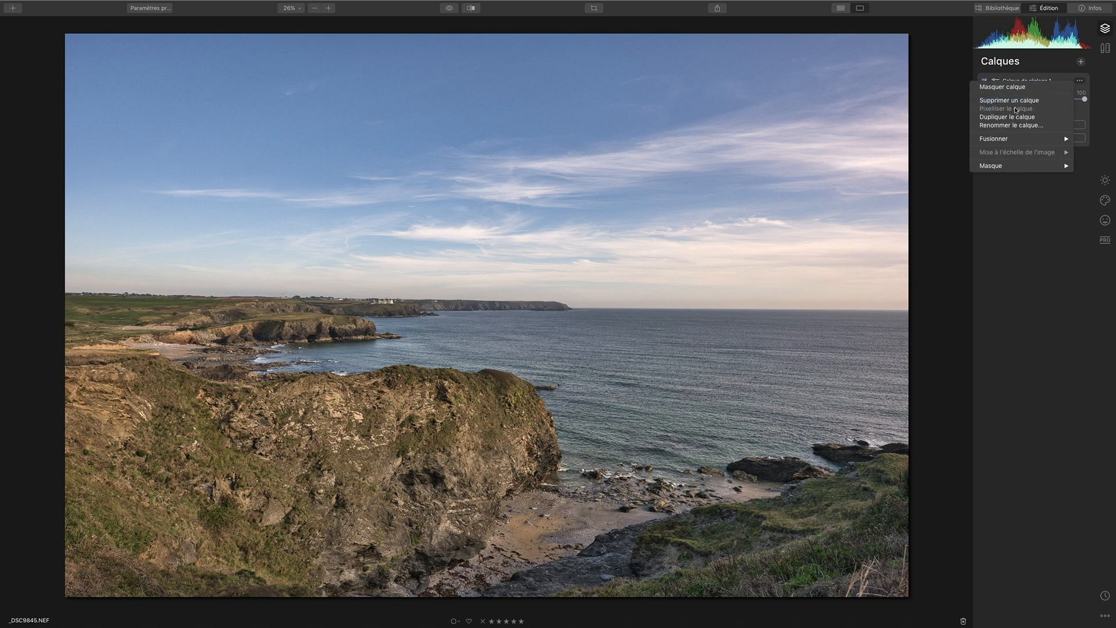
left_click(1020, 278)
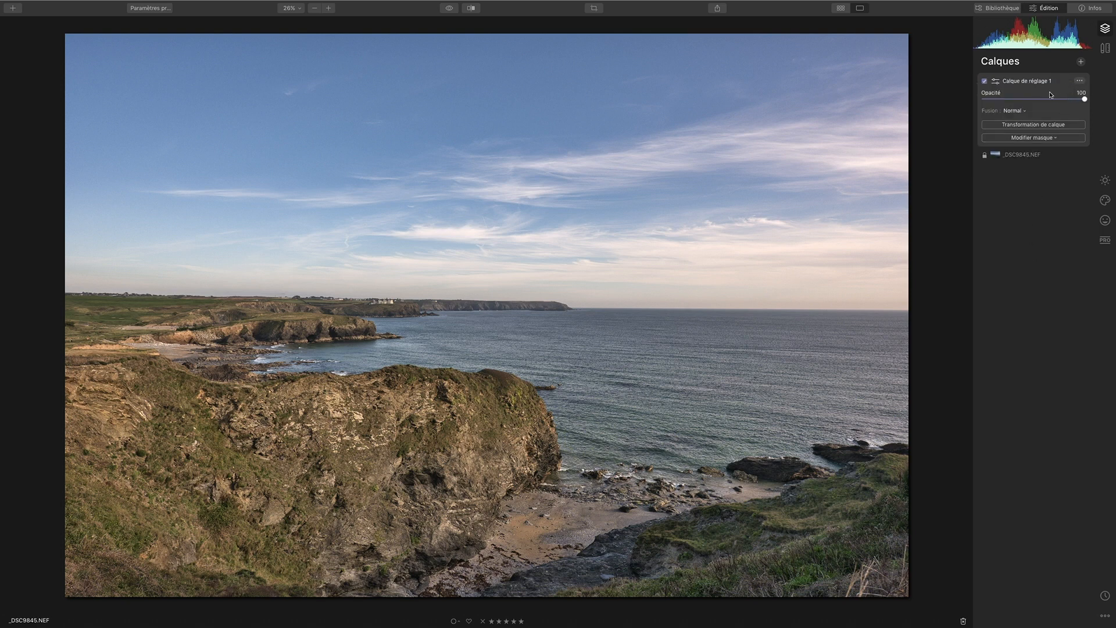
left_click(1035, 140)
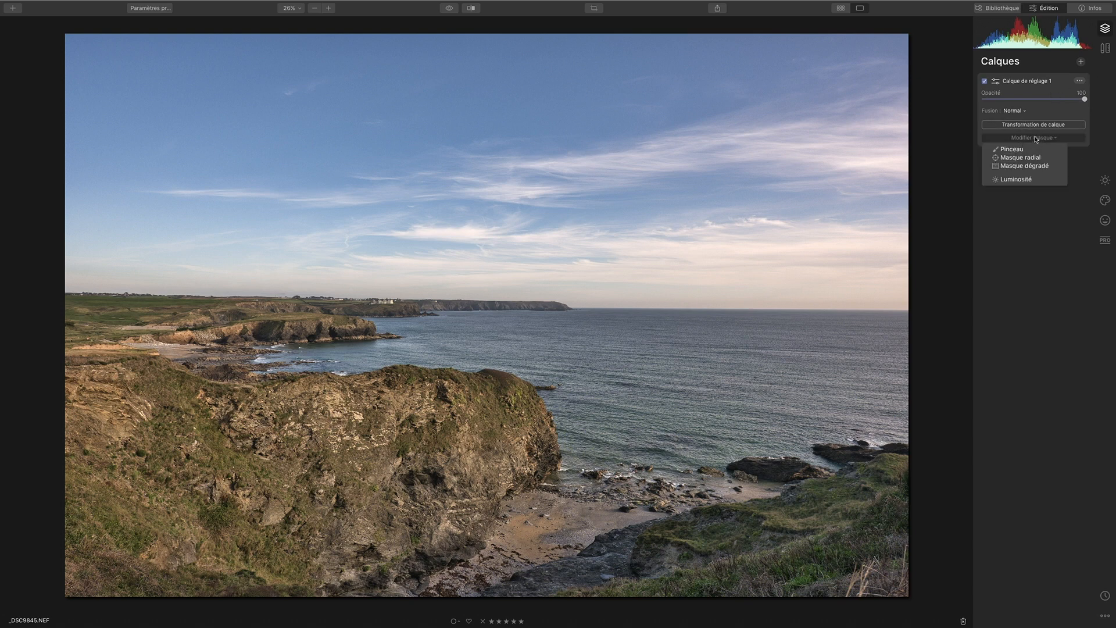
left_click(1032, 144)
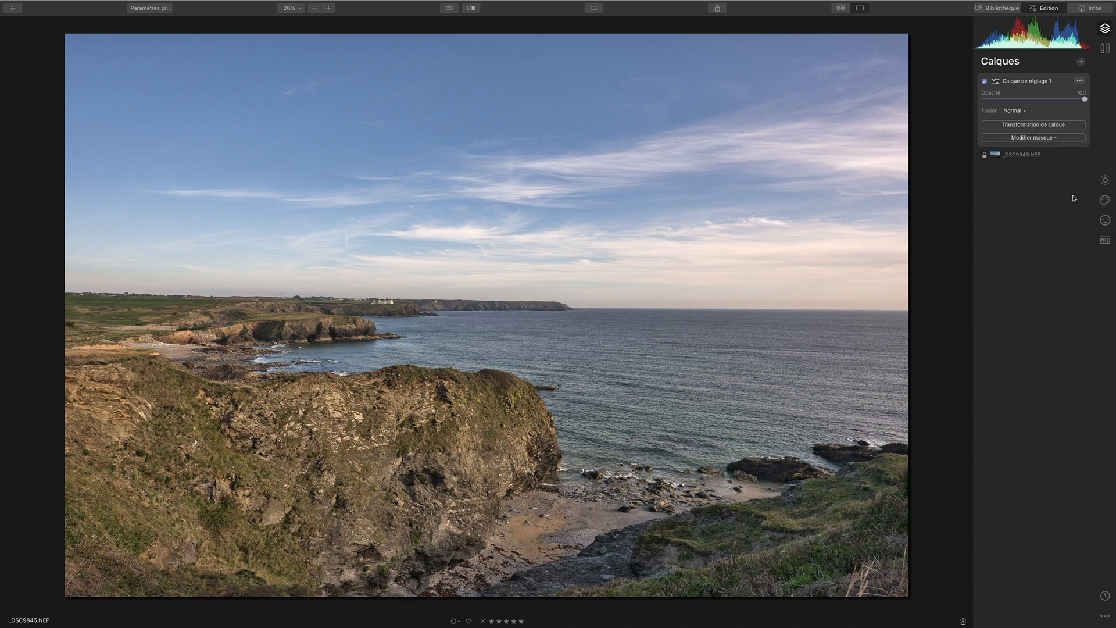
Step: Brush a small AI Structure mask onto the rocky headland in the adjustment layer
left_click(1104, 181)
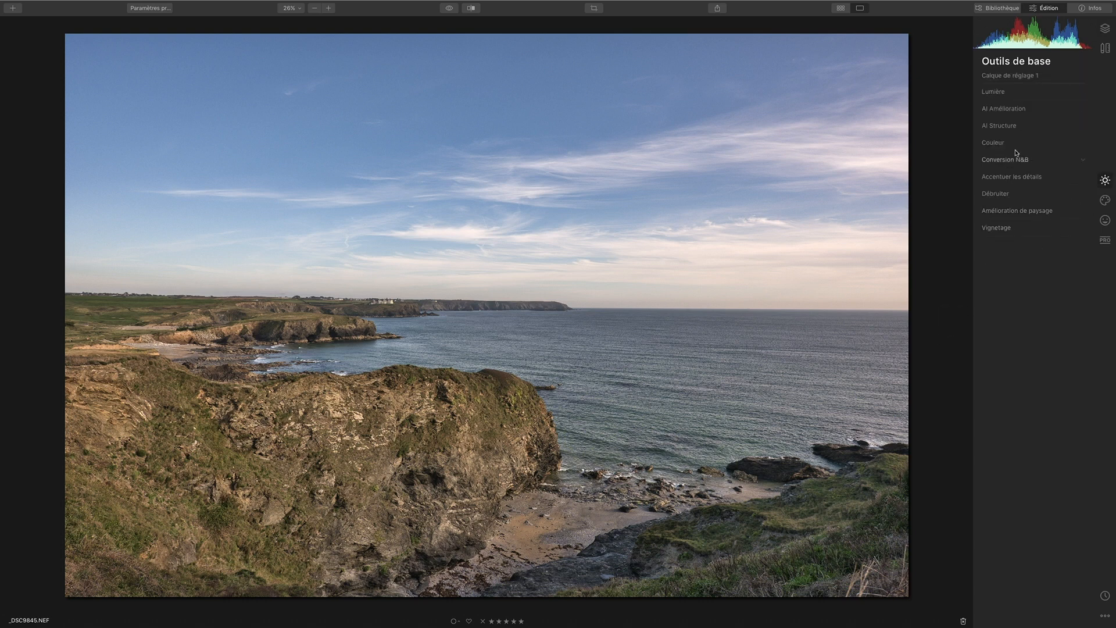
left_click(1010, 130)
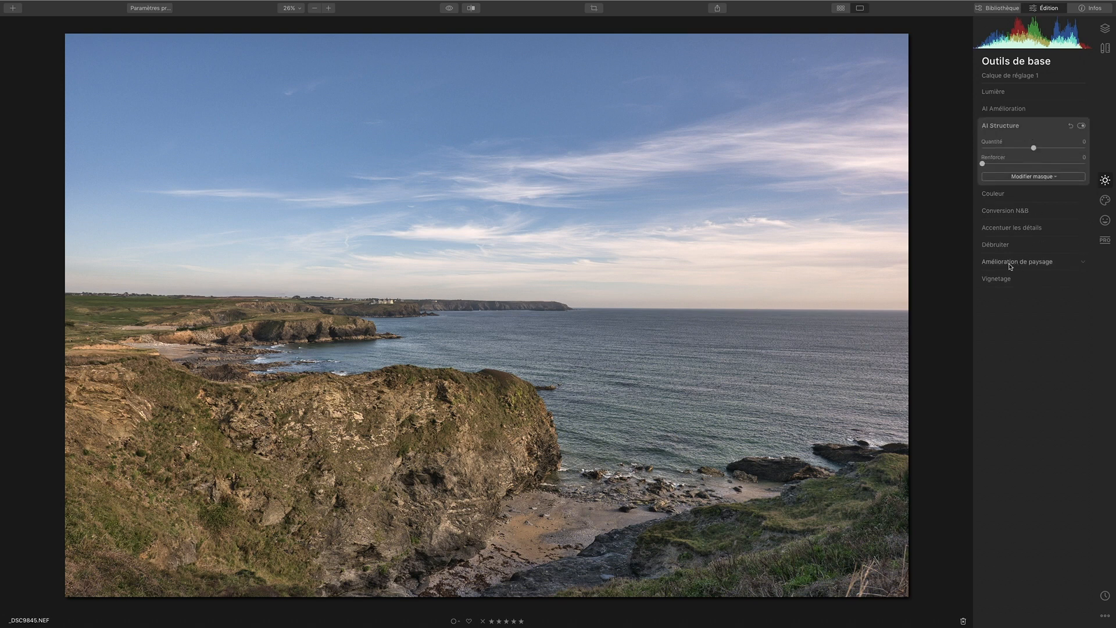
left_click(1042, 176)
left_click(1034, 188)
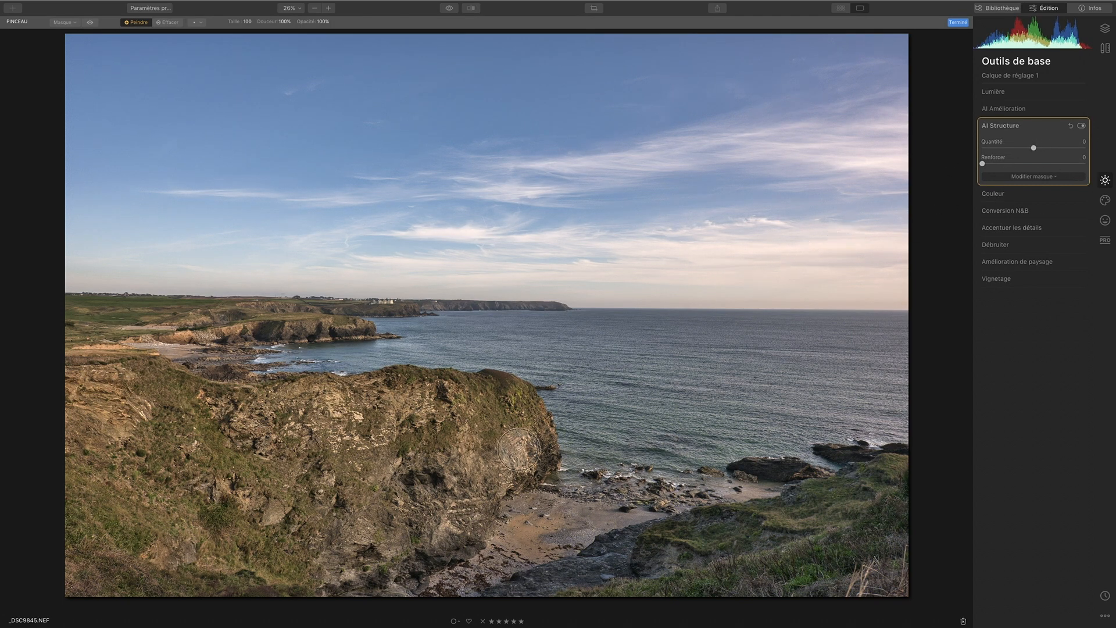
left_click(499, 408)
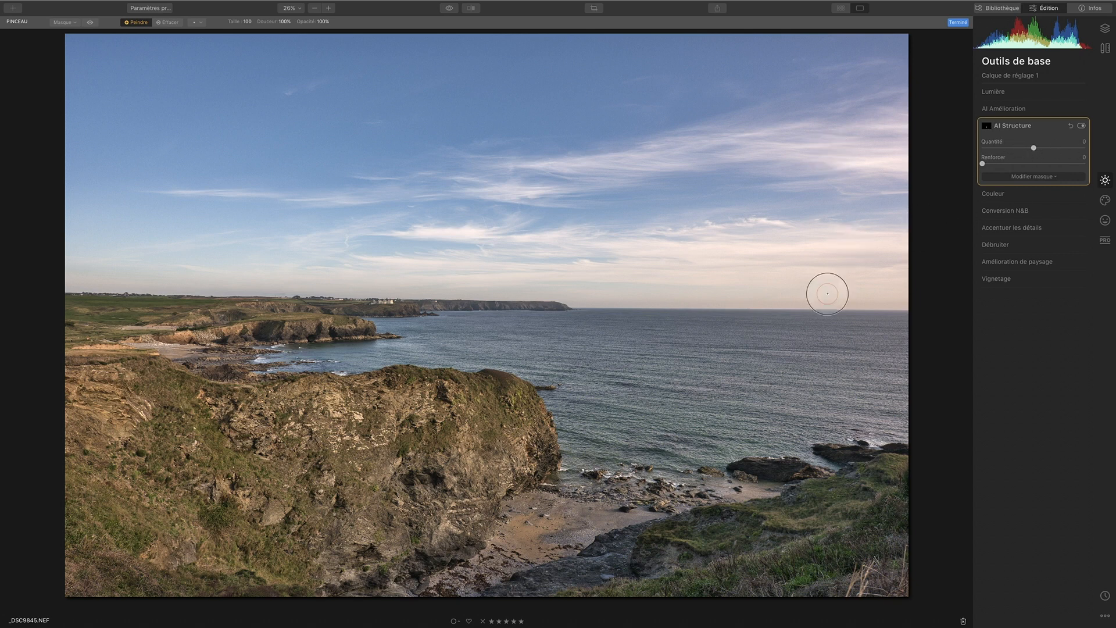
Step: Convert the adjustment layer to pixels with Pixelliser le calque
left_click(1106, 27)
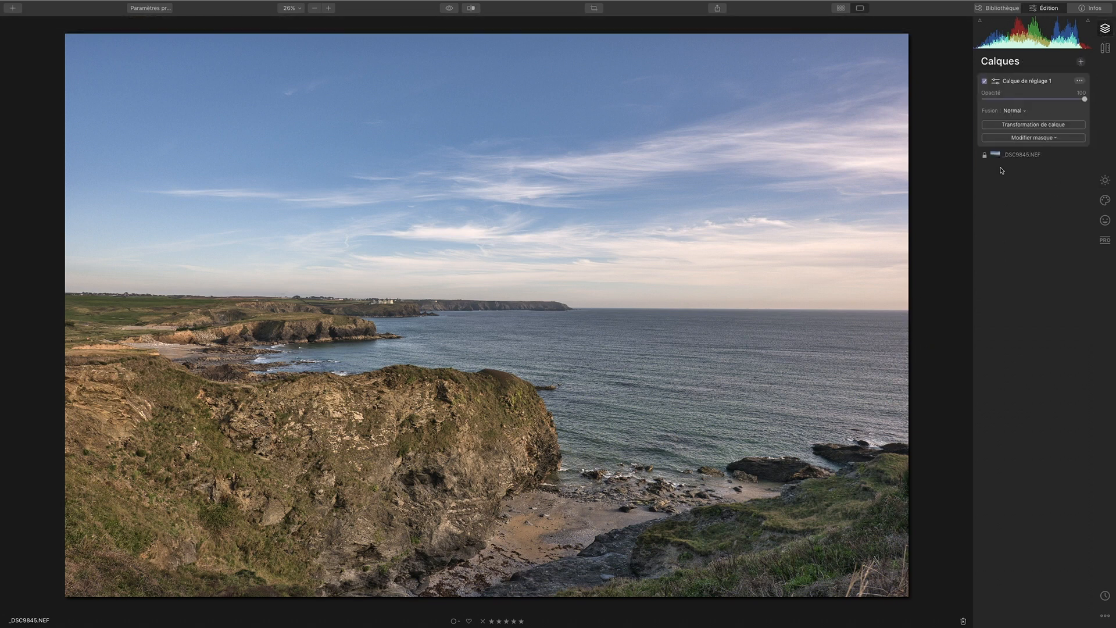
left_click(1079, 81)
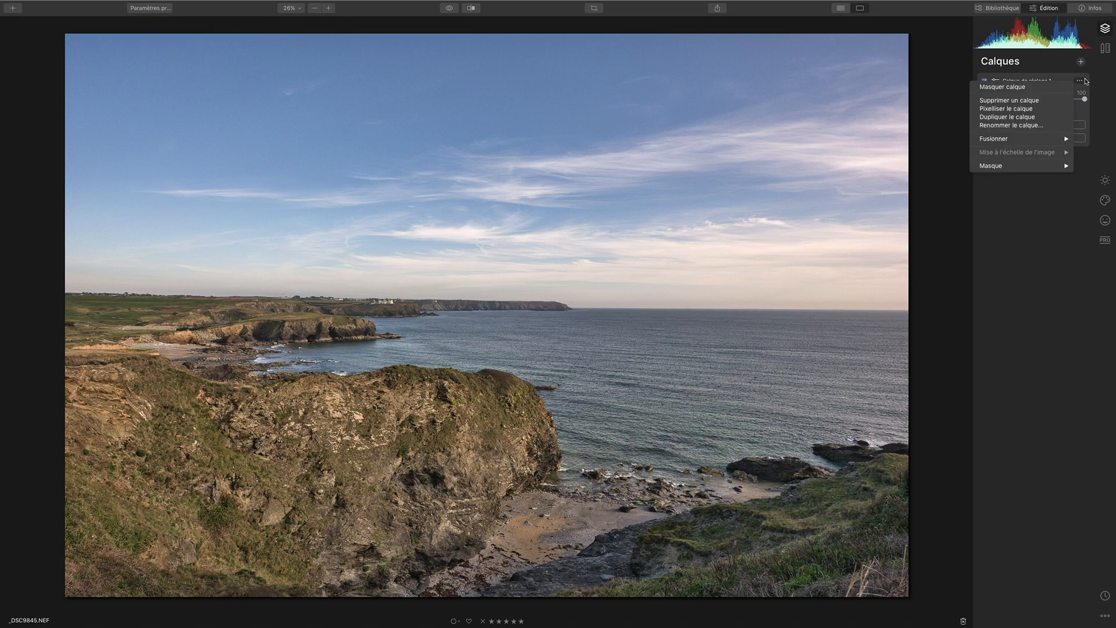
left_click(1033, 110)
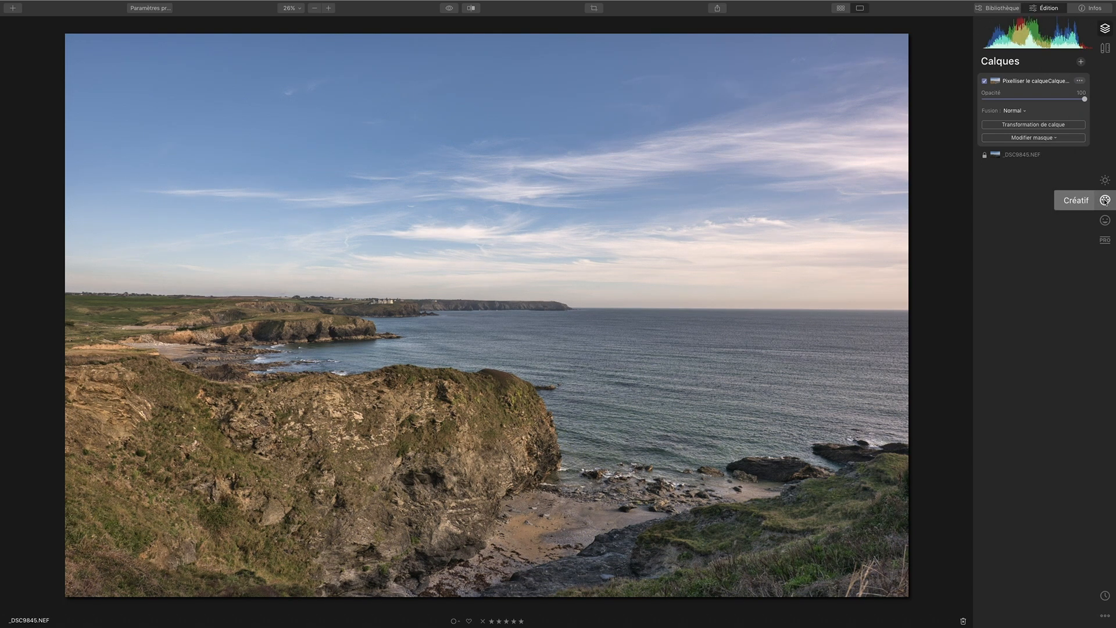
Step: Replace the sky on the pixelated layer with Blue Sky 6
left_click(1103, 201)
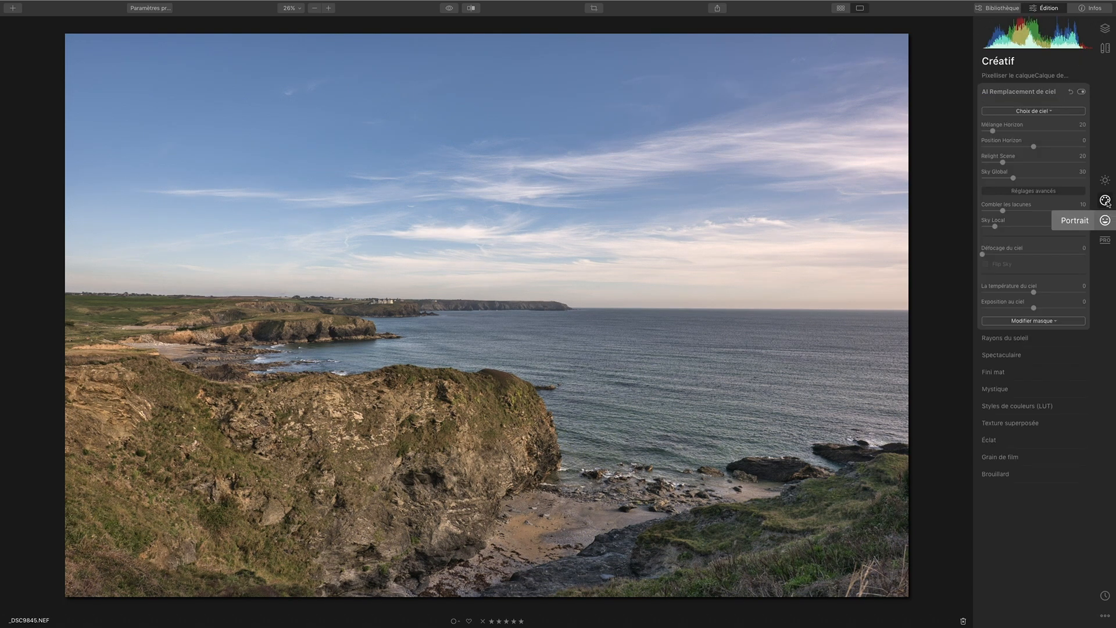
left_click(1048, 115)
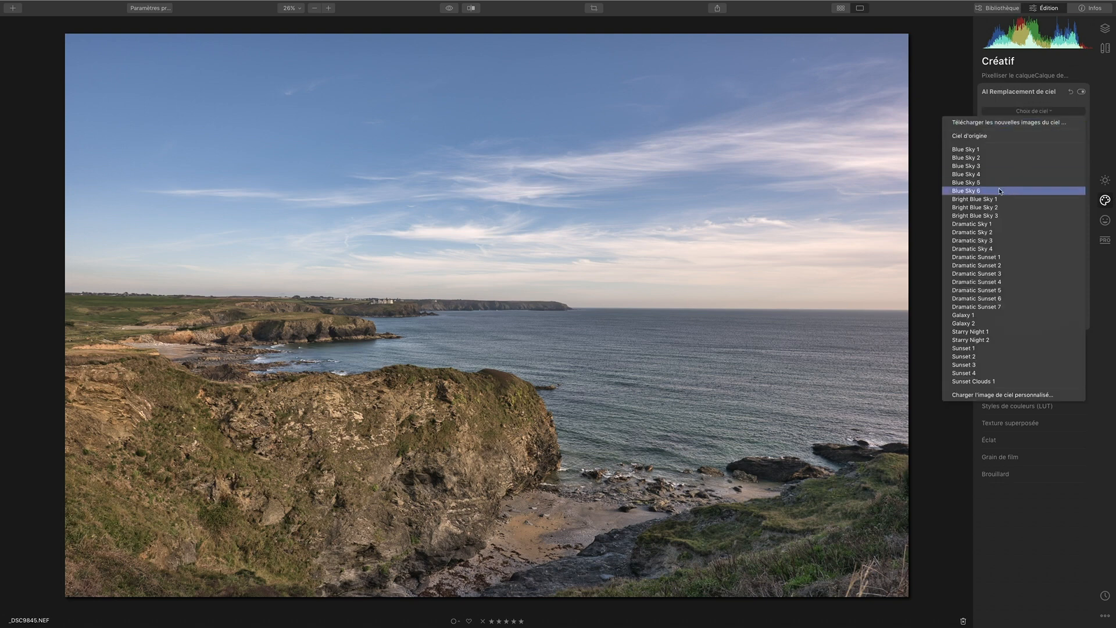
left_click(1023, 186)
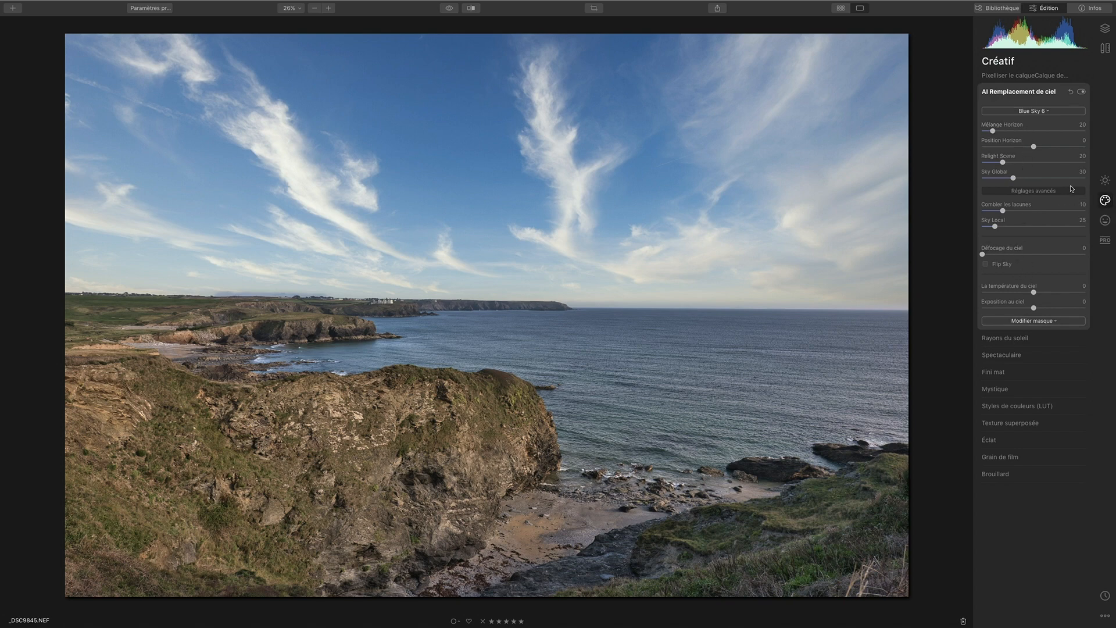
Step: Delete the pixelated layer above the original photo
left_click(1103, 35)
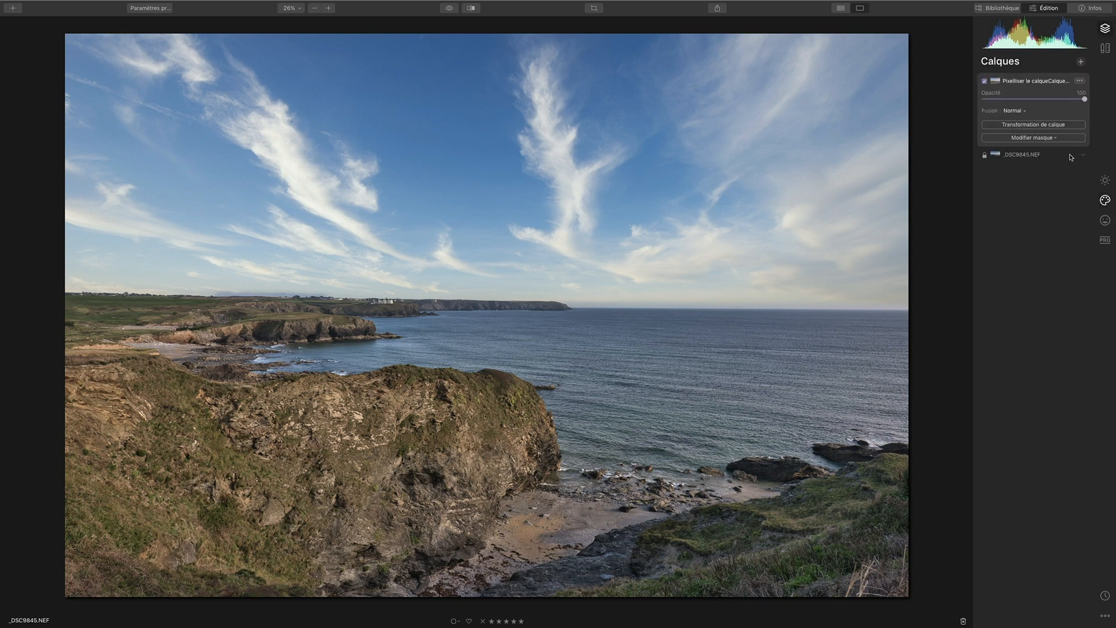
left_click(1080, 82)
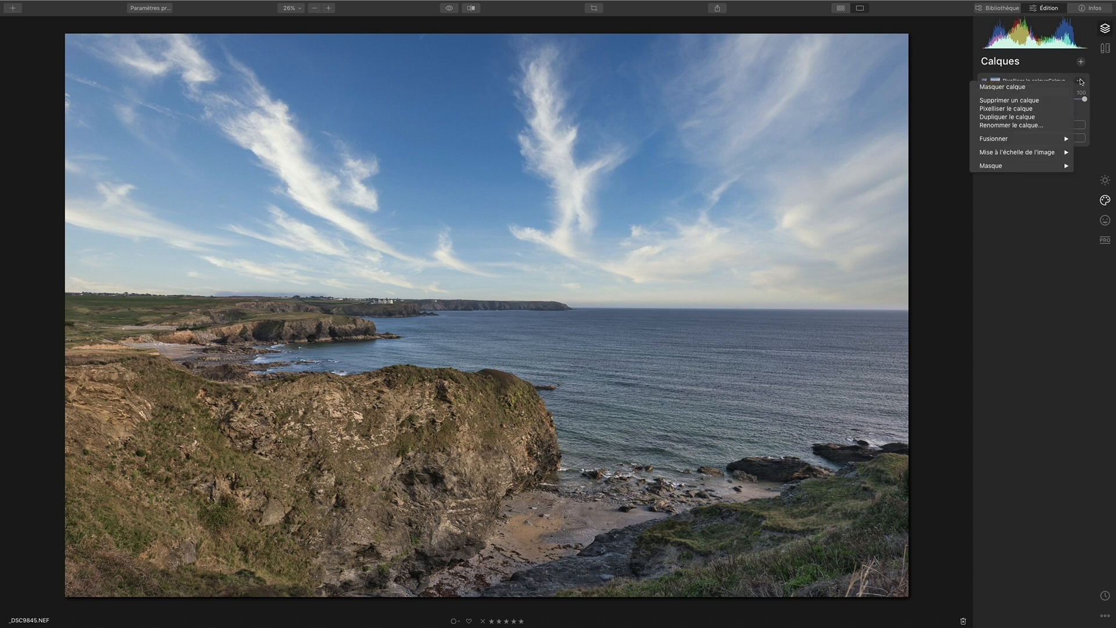
left_click(1031, 102)
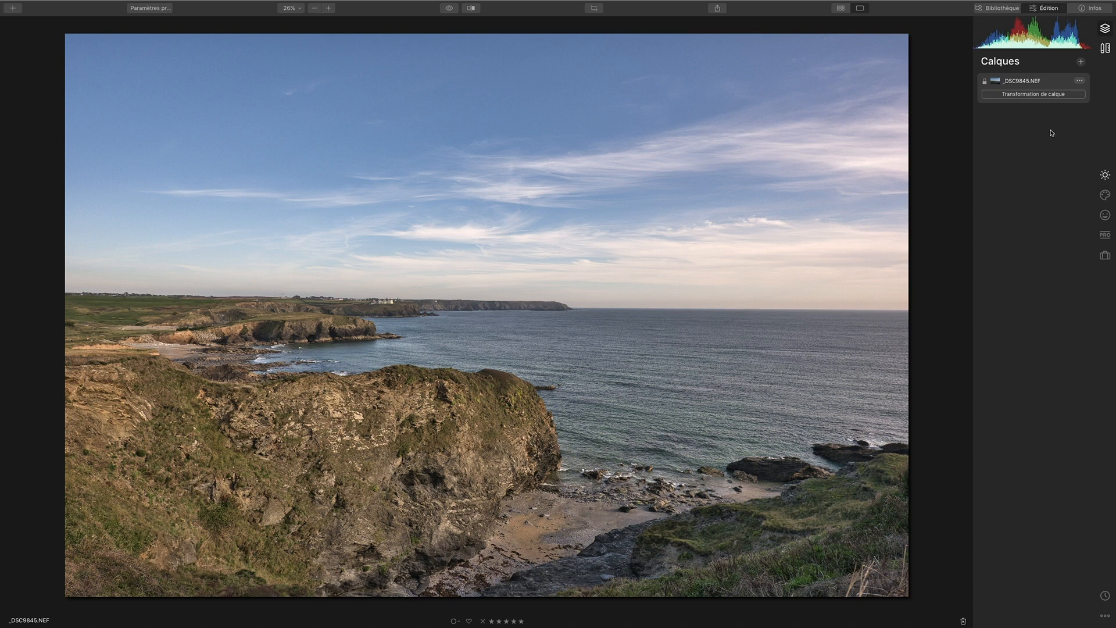
Step: Create a merged layer (calque analogue) above the photo and replace its sky with Bright Blue Sky 3
left_click(1082, 61)
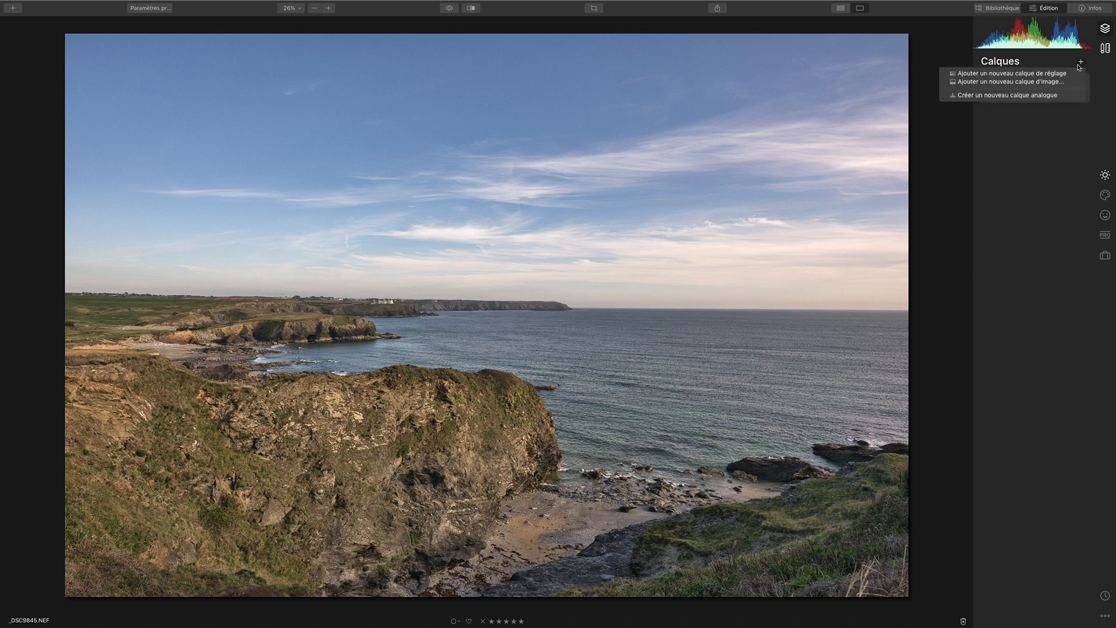
left_click(1041, 96)
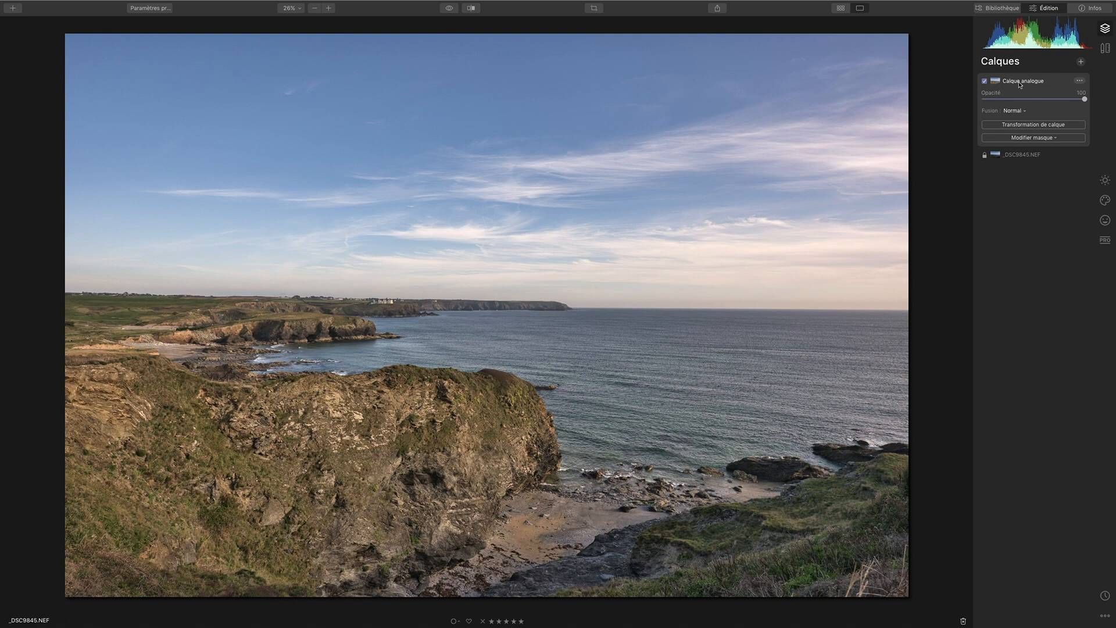
left_click(1105, 201)
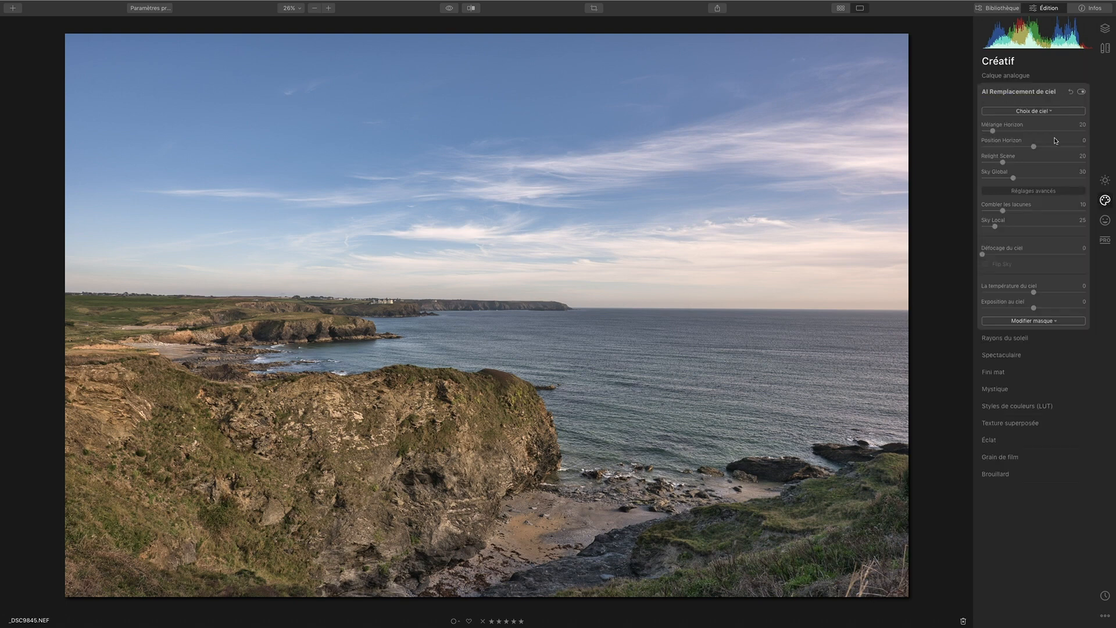
left_click(1048, 111)
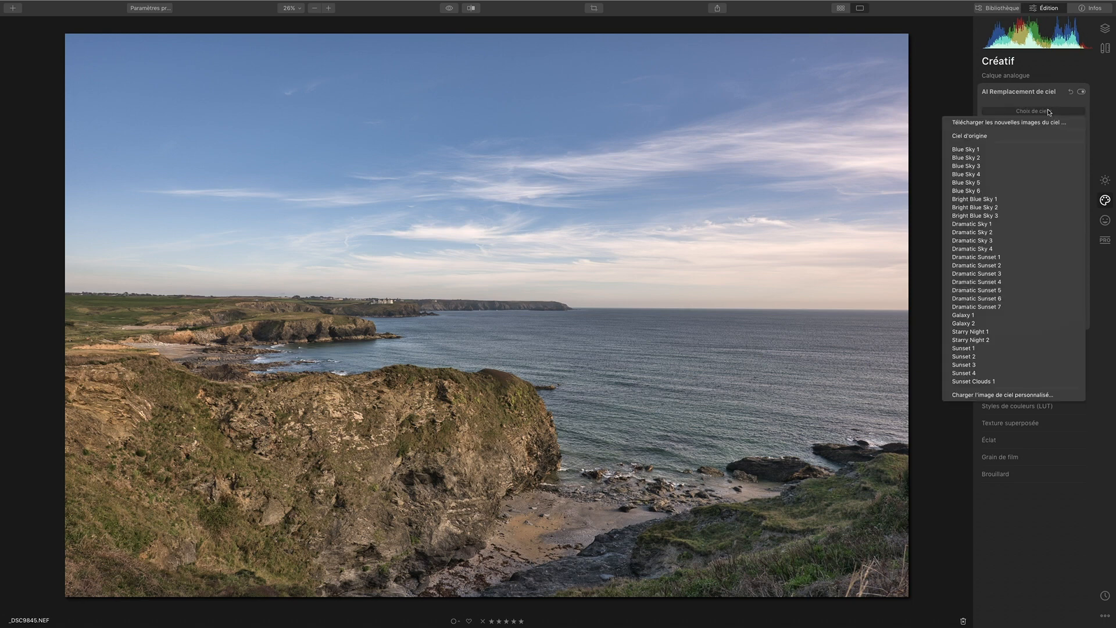
left_click(981, 216)
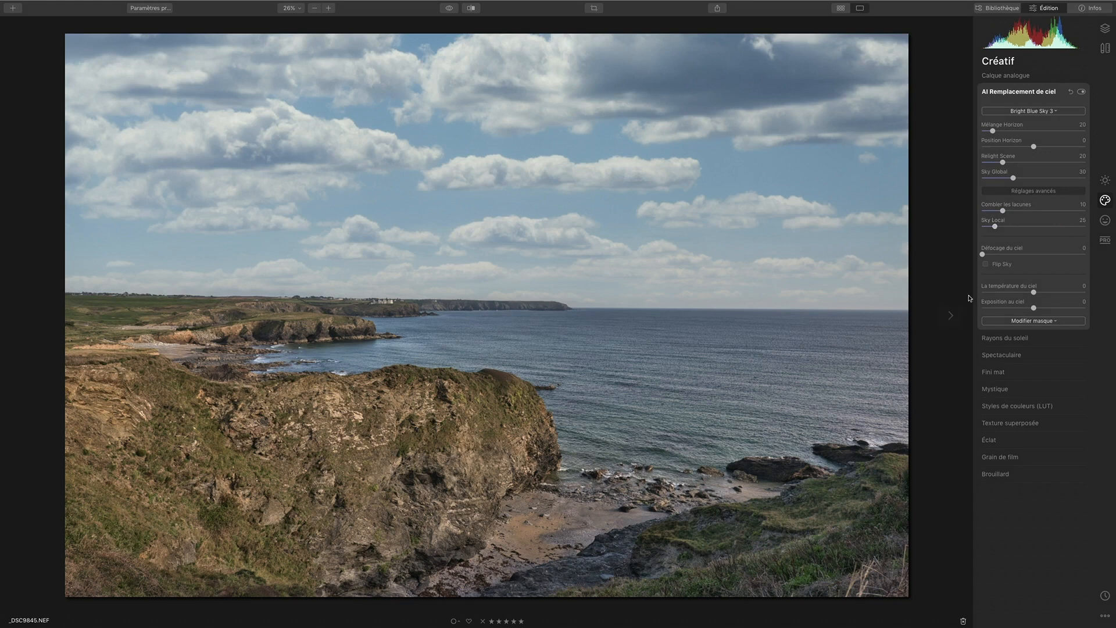
left_click(1104, 29)
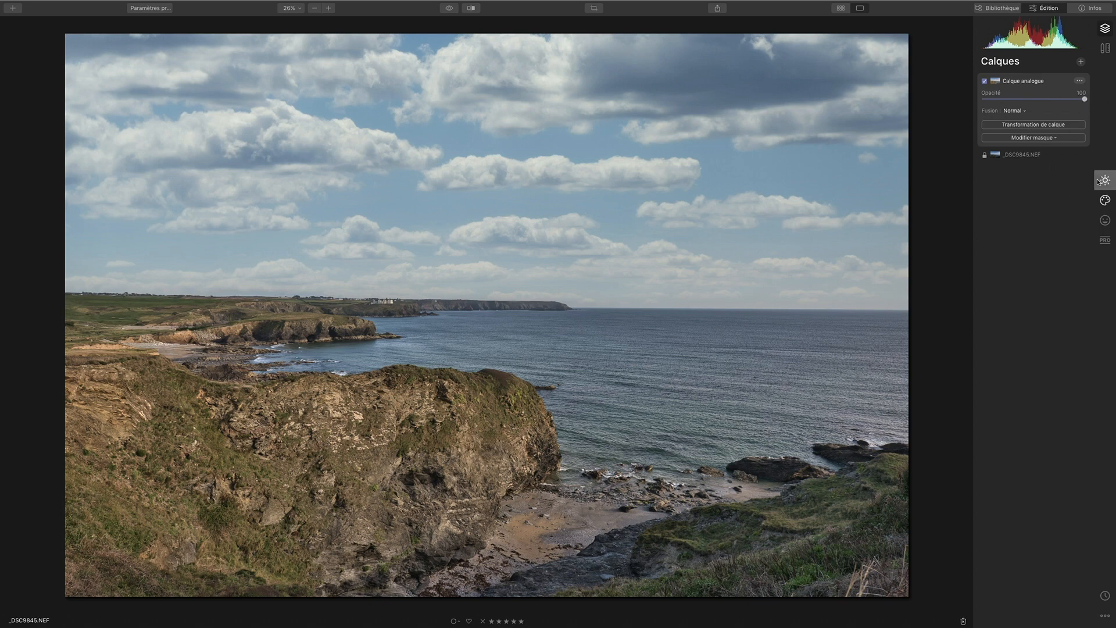
Step: Replace the merged layer's sky with the custom image Sky 02.tiff from the Eddy Skies Tiff UK folder
left_click(1105, 199)
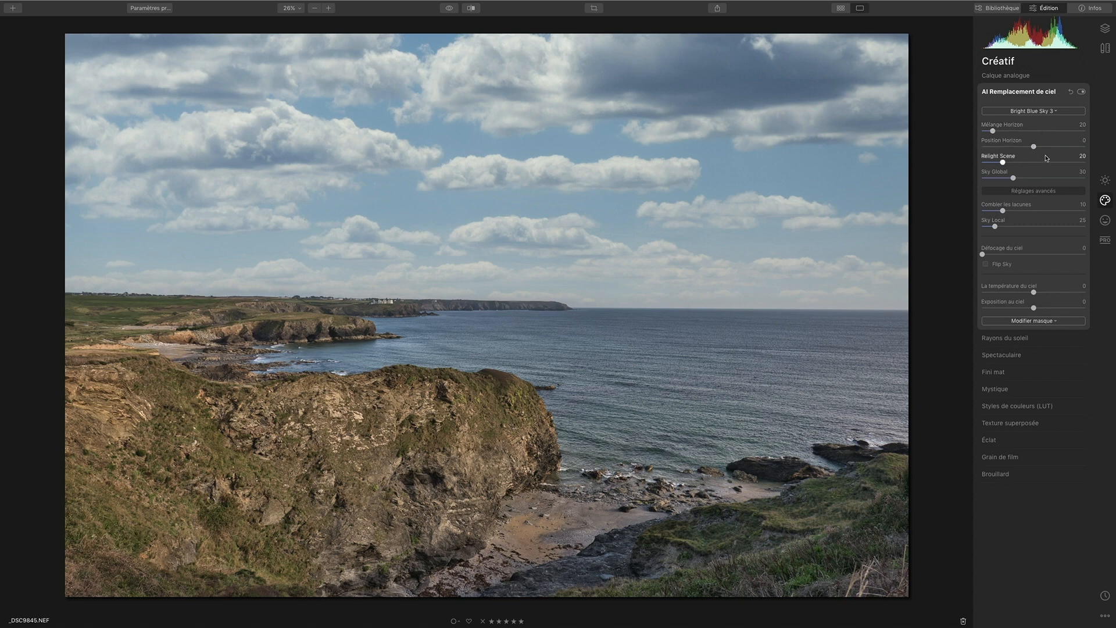
left_click(1054, 111)
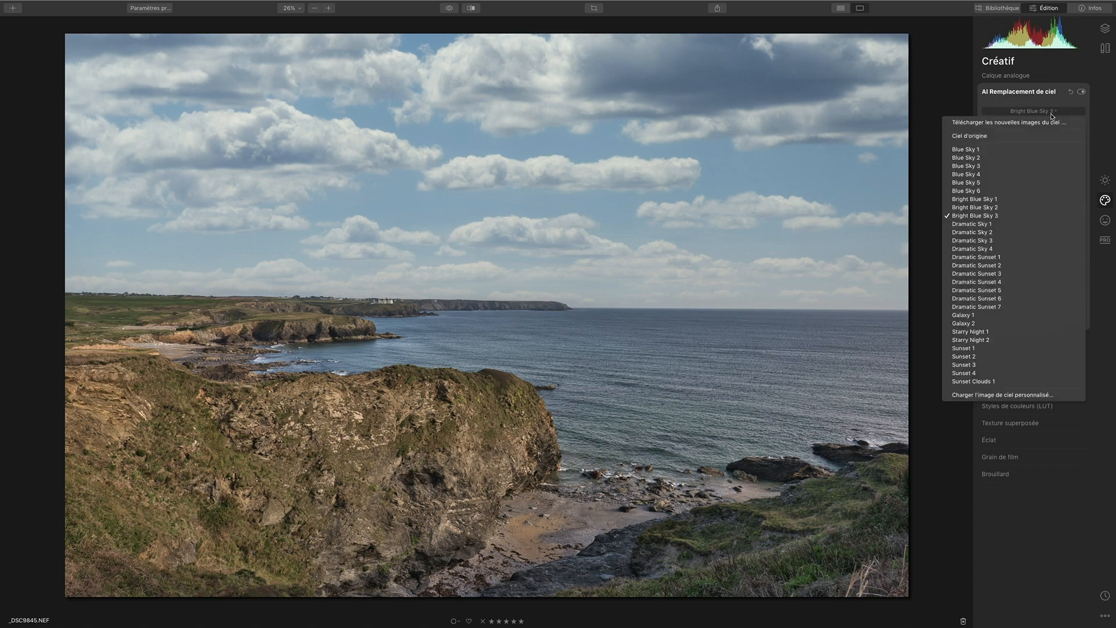
left_click(983, 395)
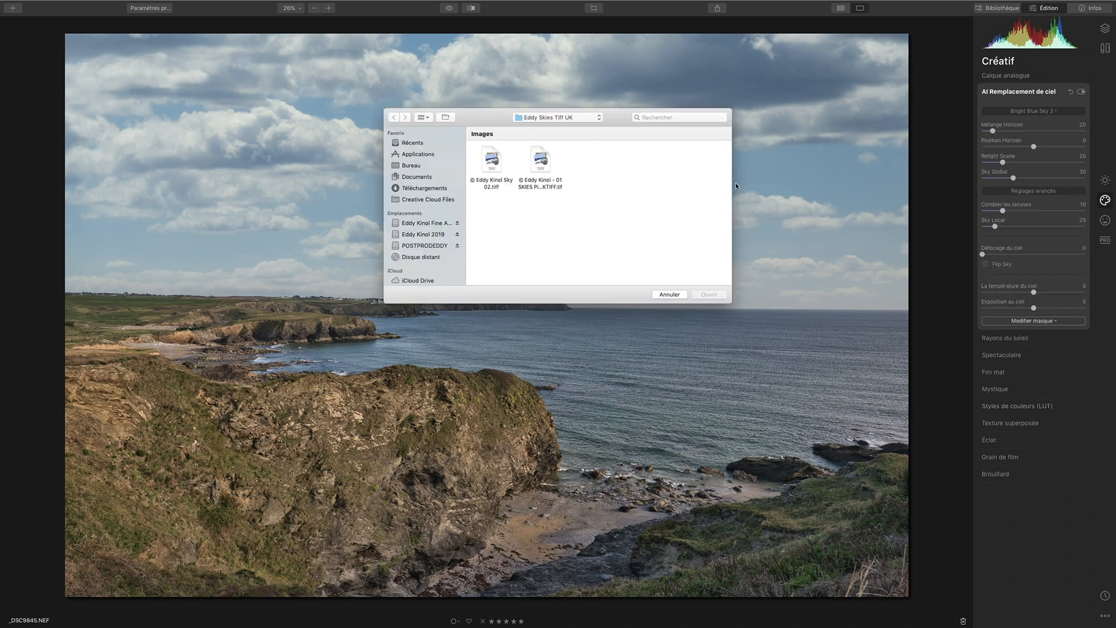
left_click(490, 163)
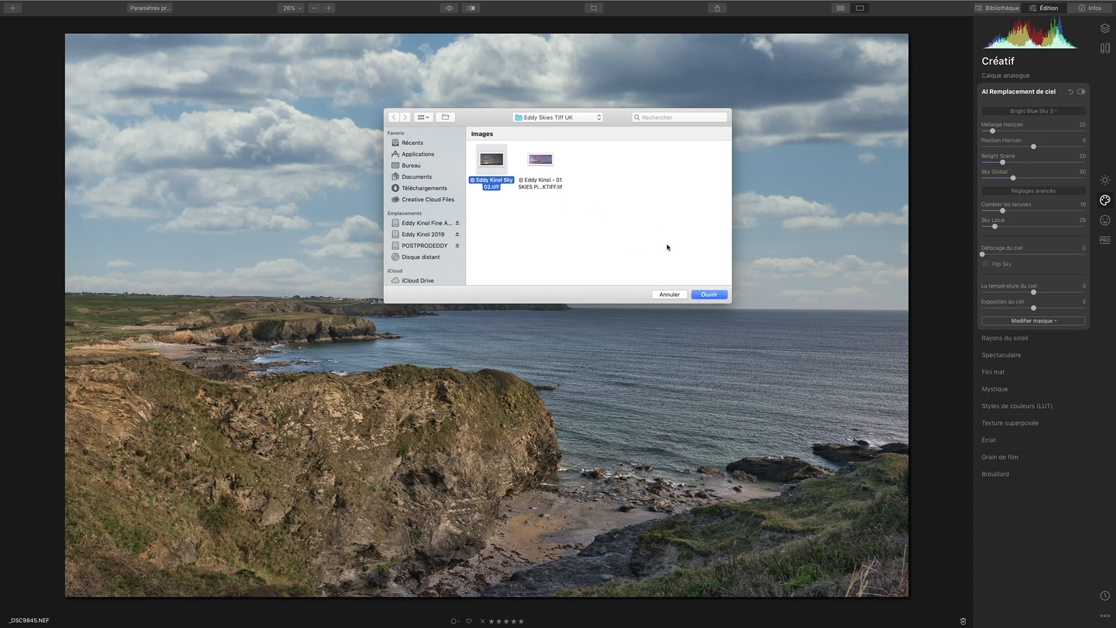
left_click(717, 296)
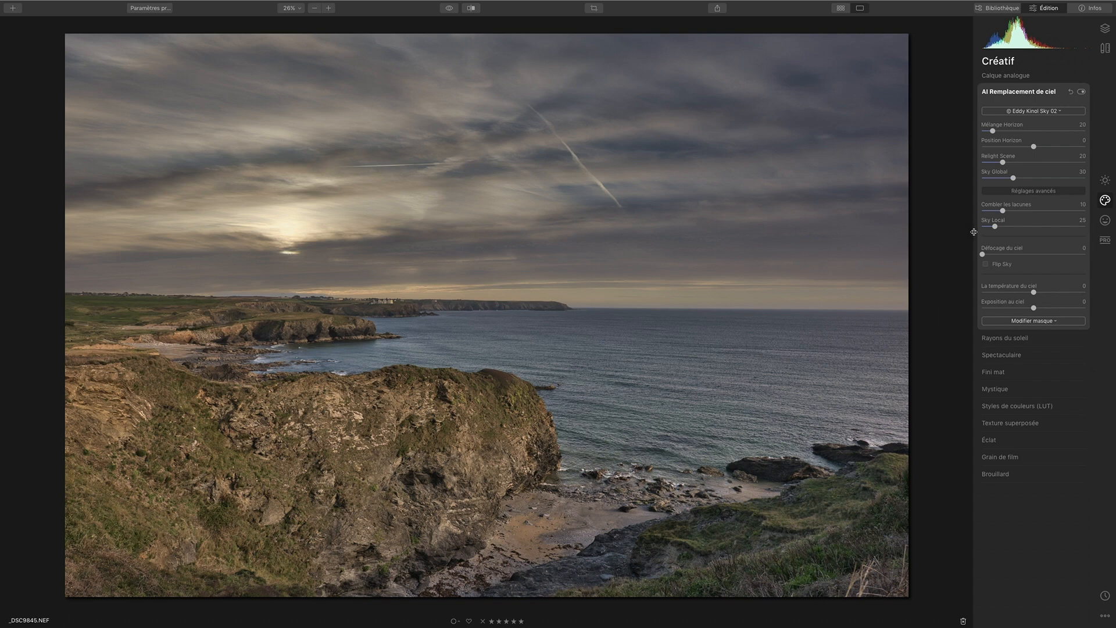
Step: Set Relight Scene to 56 for the custom sky
left_click_drag(1005, 164, 1054, 167)
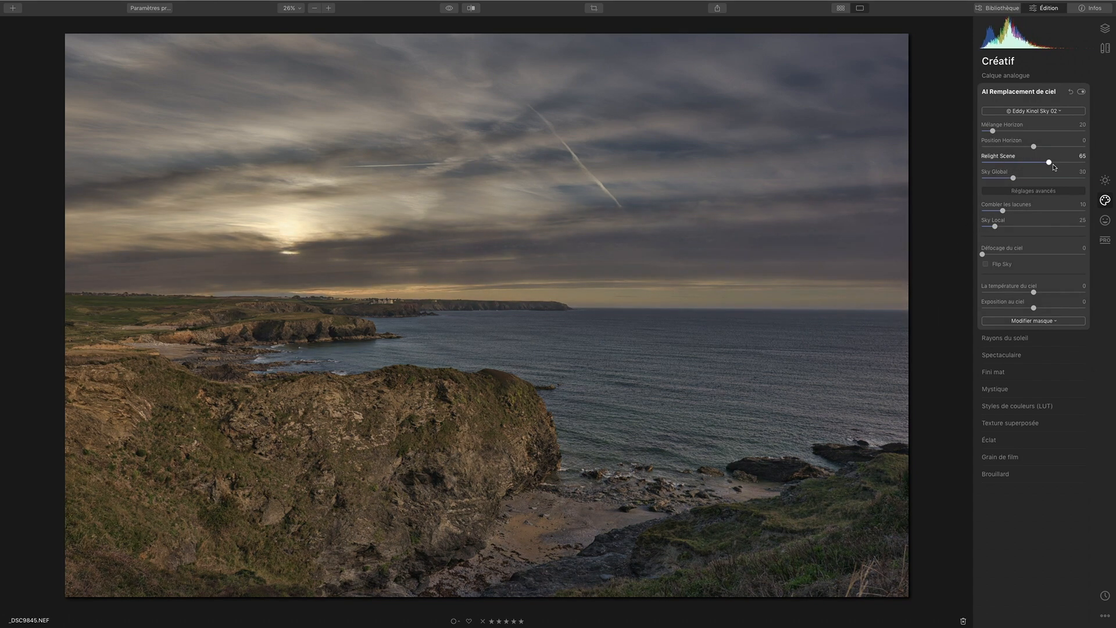
mouse_move(1049, 164)
left_mouse_down()
mouse_move(1005, 165)
mouse_move(1051, 166)
mouse_move(1023, 166)
mouse_move(1043, 164)
mouse_move(1041, 173)
left_mouse_up()
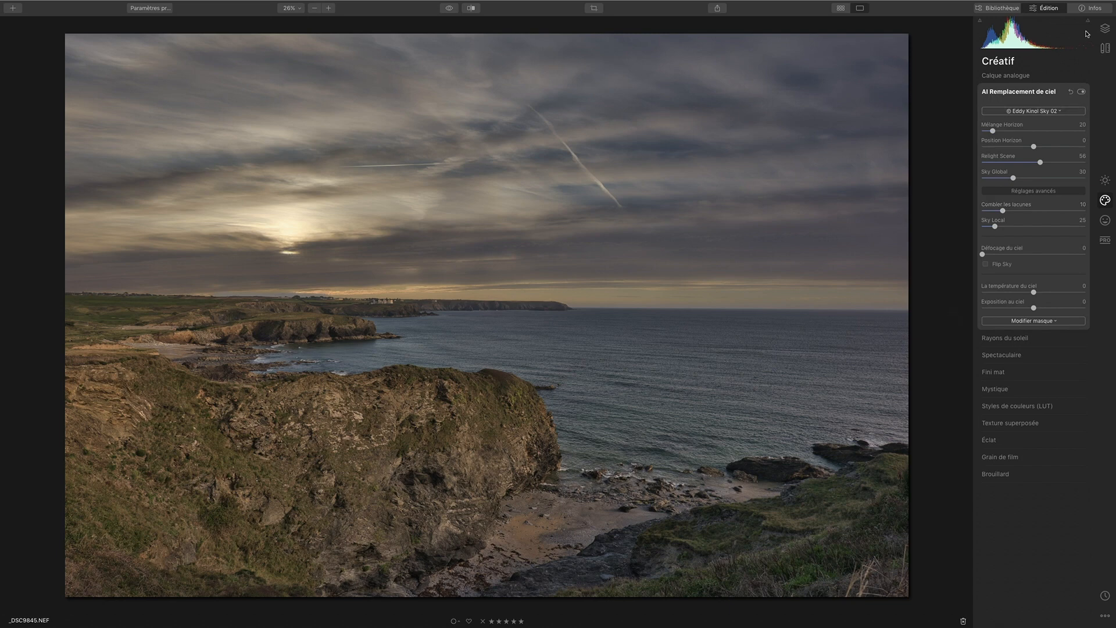
left_click(1105, 28)
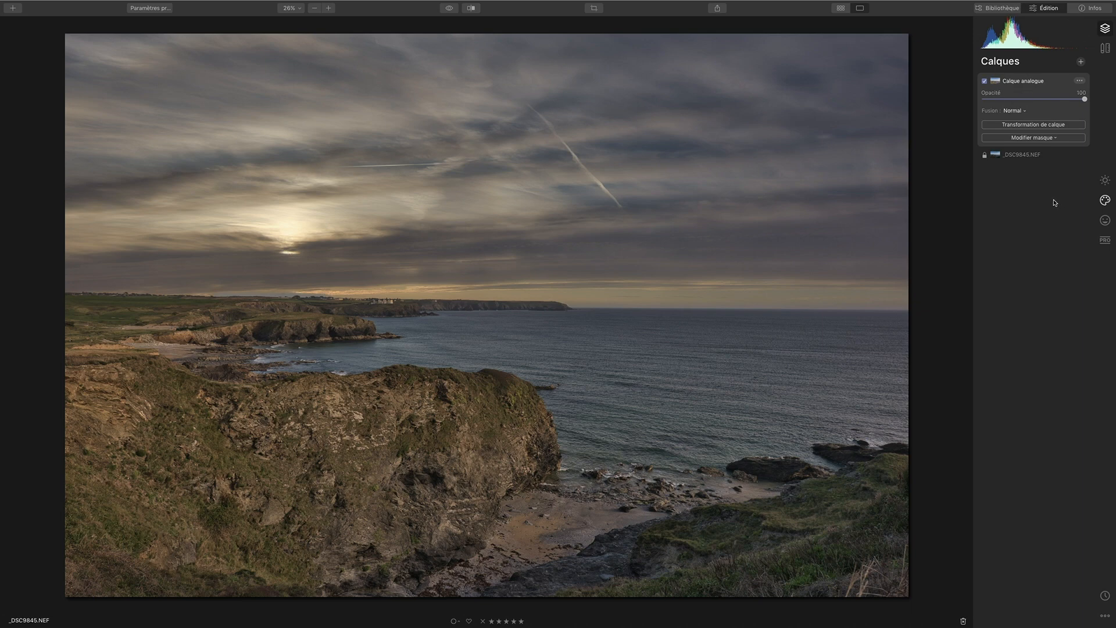
left_click(1106, 200)
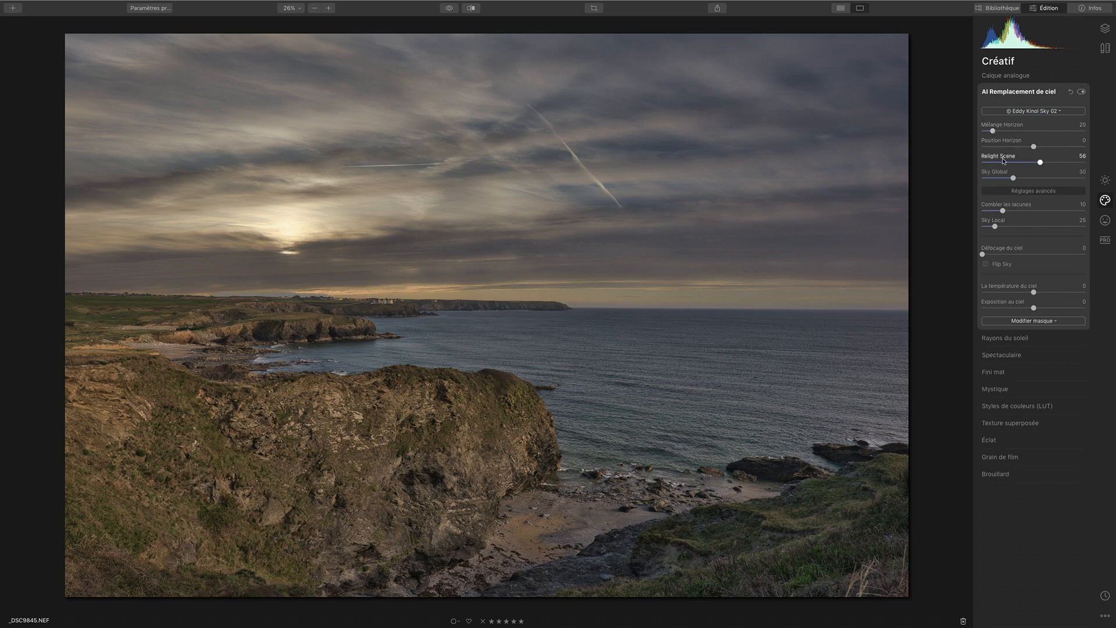
Step: Toggle Flip Sky to compare both orientations of the custom sky, leaving it unflipped
left_click(985, 265)
left_click(986, 265)
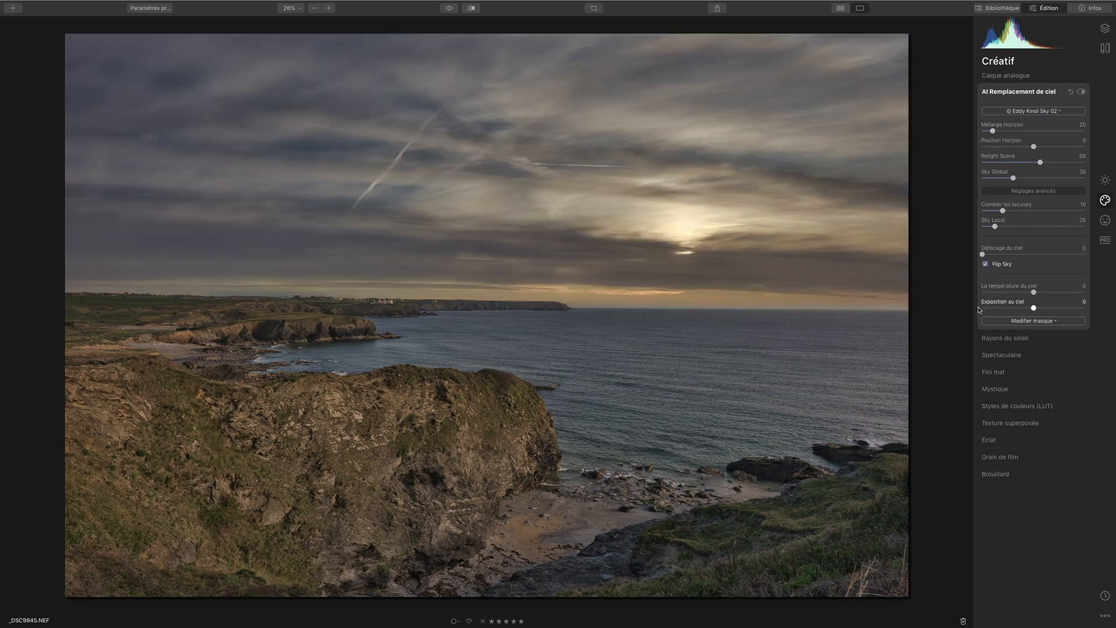
left_click(987, 265)
left_click(986, 266)
left_click(986, 266)
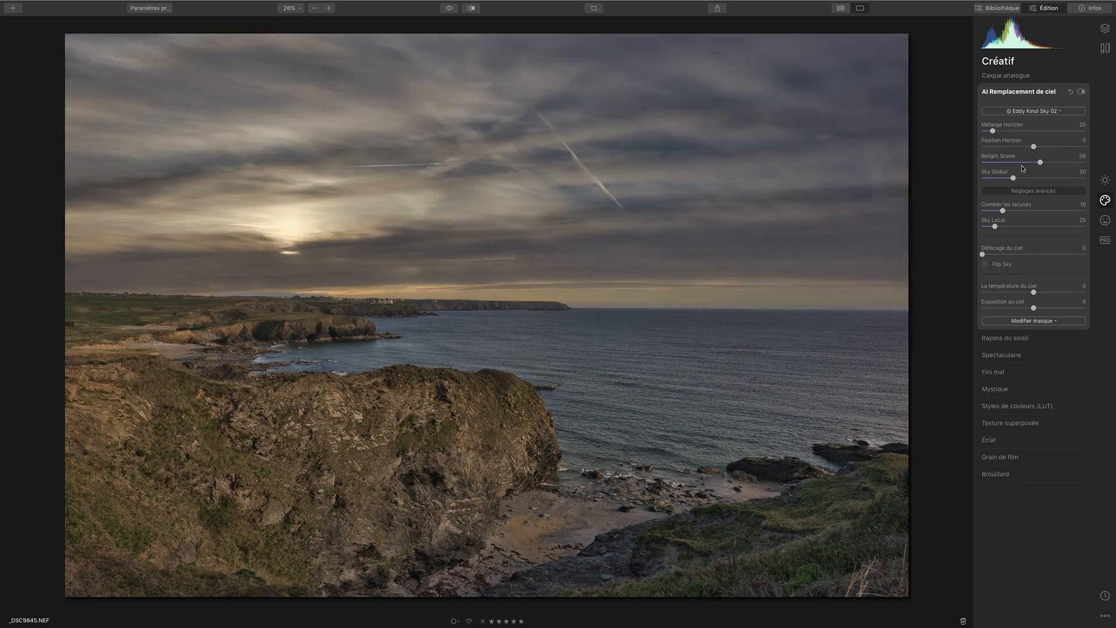
Step: Set Relight Scene to 72 and the sky exposure (Exposition au ciel) to 58
mouse_move(1041, 162)
left_mouse_down()
mouse_move(1002, 164)
mouse_move(1069, 165)
mouse_move(1004, 170)
mouse_move(1056, 166)
left_mouse_up()
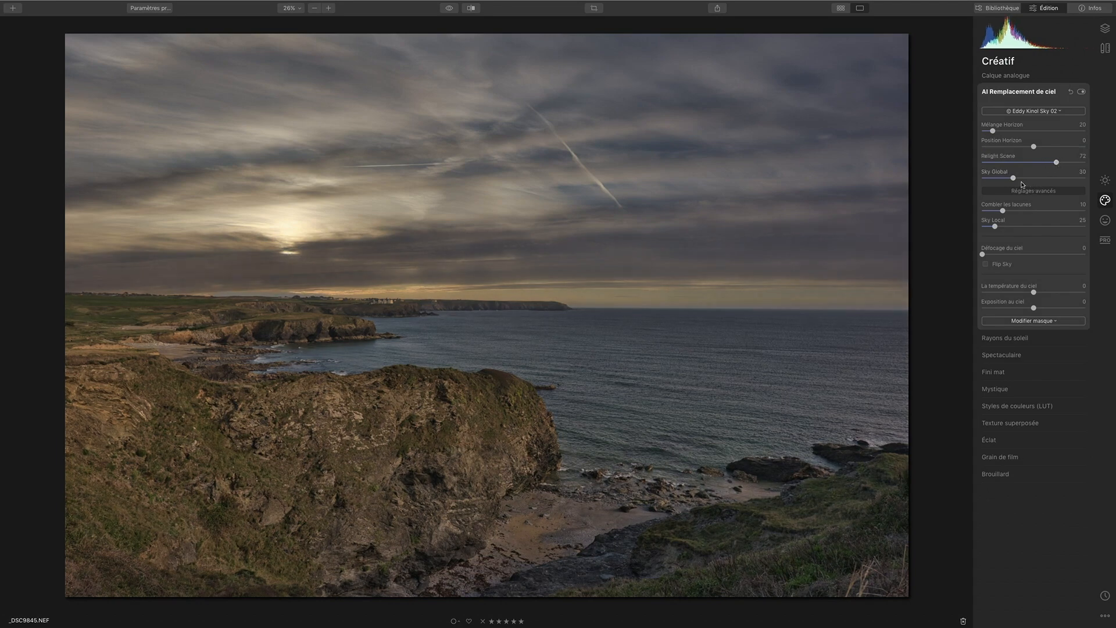
left_click_drag(1036, 308, 1064, 308)
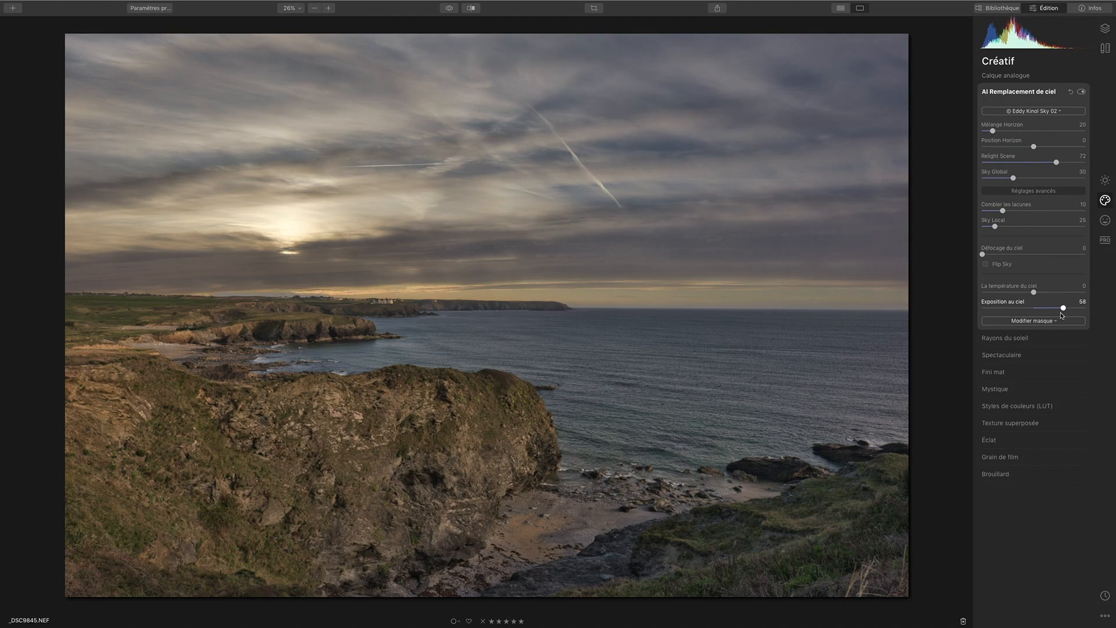
Step: Set Sky Local to 200 while inspecting the distant coastline at 100%
double_click(273, 301)
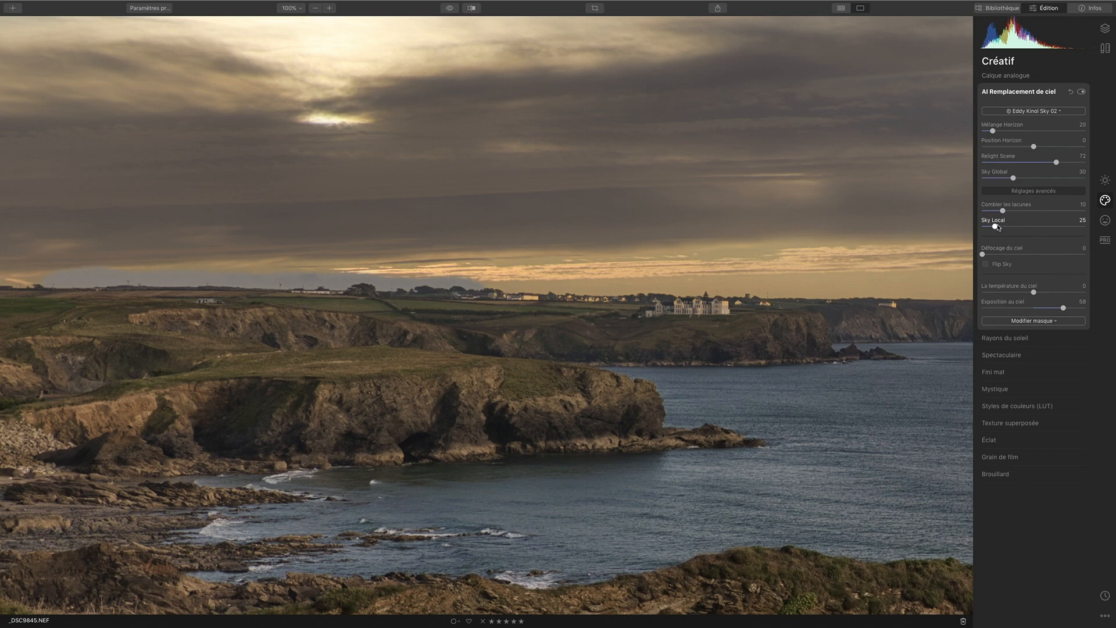
left_click_drag(997, 226, 1047, 223)
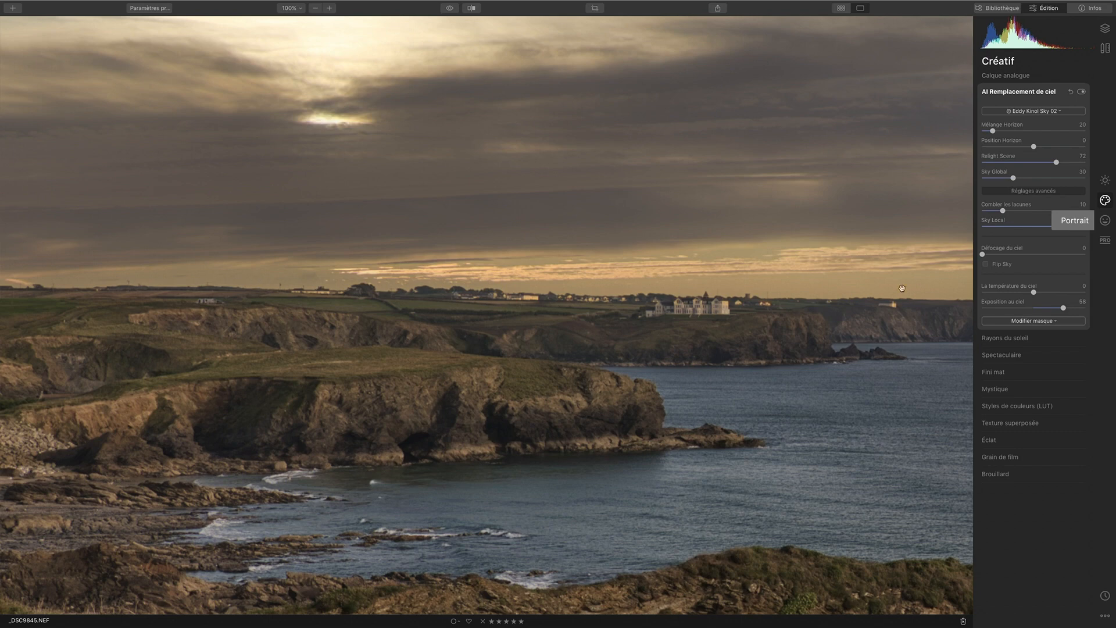
double_click(943, 285)
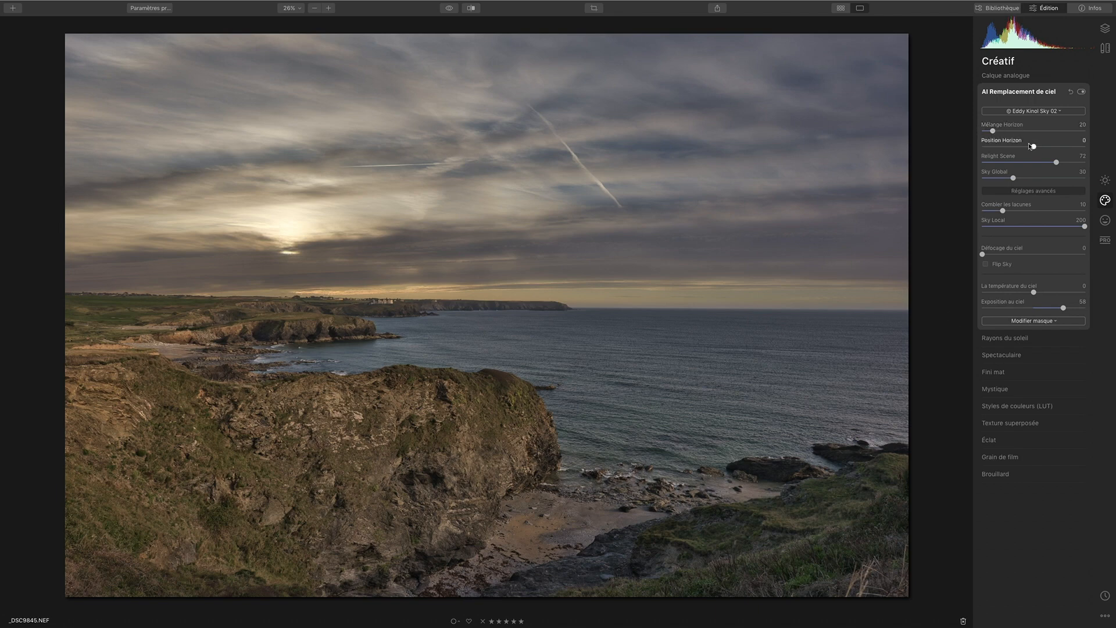
Step: Set the horizon position (Position Horizon) to -11 and mirror the replacement sky with Flip Sky
mouse_move(1034, 146)
left_mouse_down()
mouse_move(1052, 148)
mouse_move(1015, 148)
mouse_move(1028, 149)
left_mouse_up()
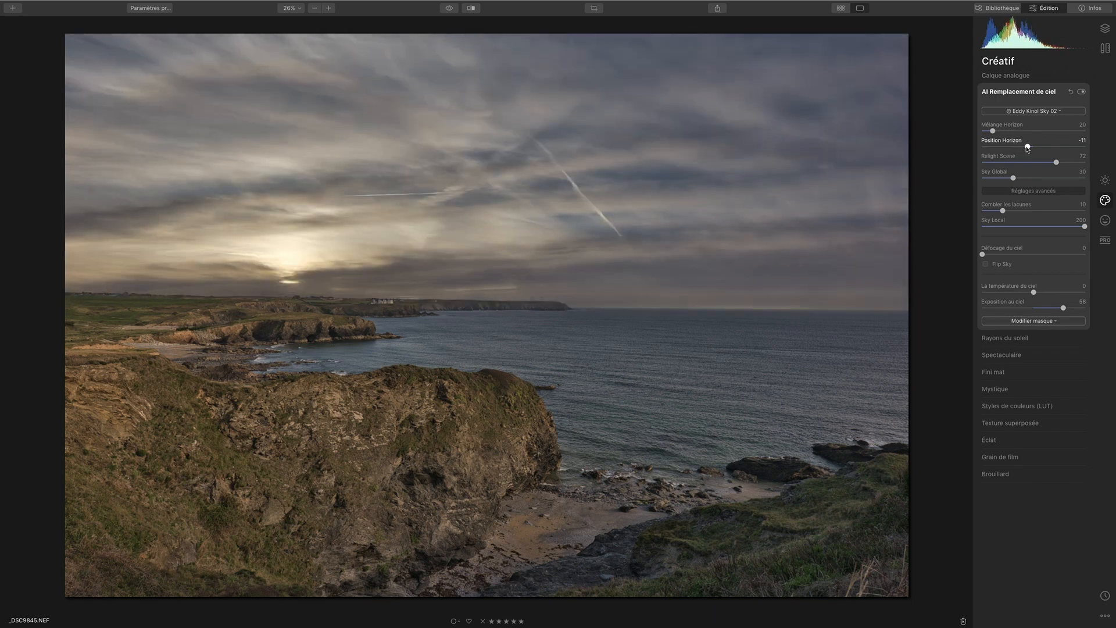
left_click(985, 265)
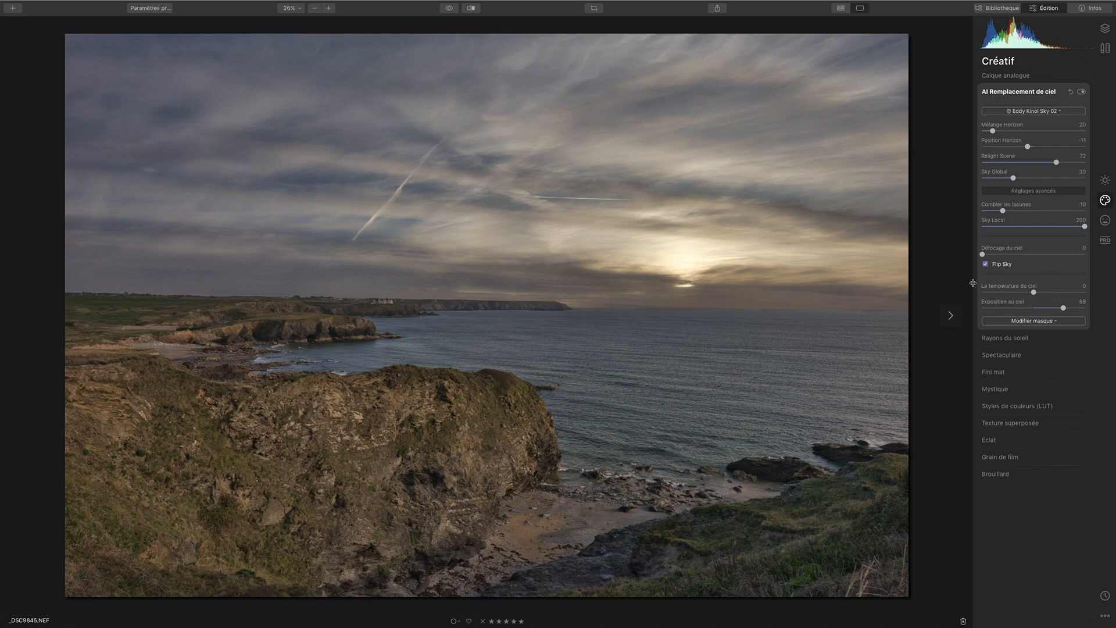
left_click(985, 265)
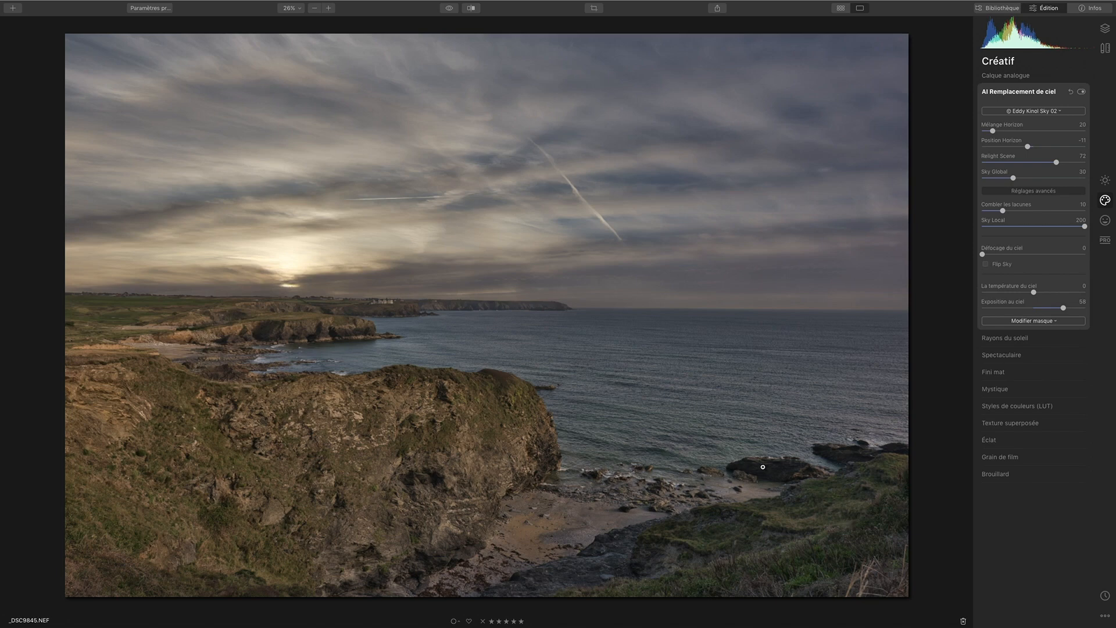
left_click(985, 265)
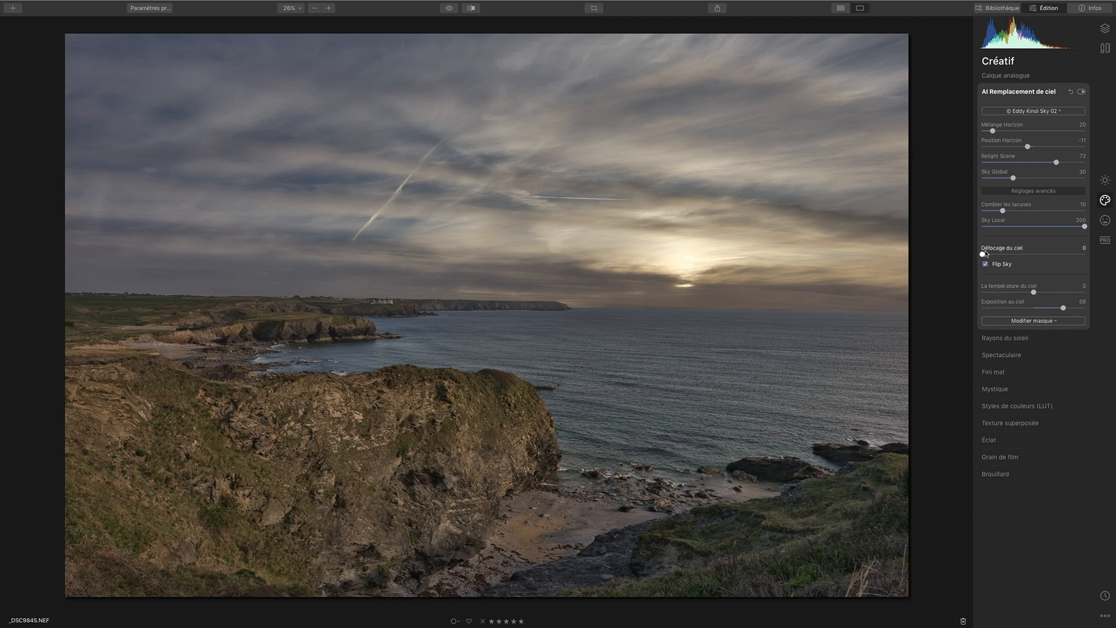
Step: Warm the replacement sky by setting its temperature (La température du ciel) to 69
mouse_move(984, 253)
left_mouse_down()
mouse_move(1019, 257)
mouse_move(982, 254)
left_mouse_up()
left_click_drag(1037, 290, 1070, 290)
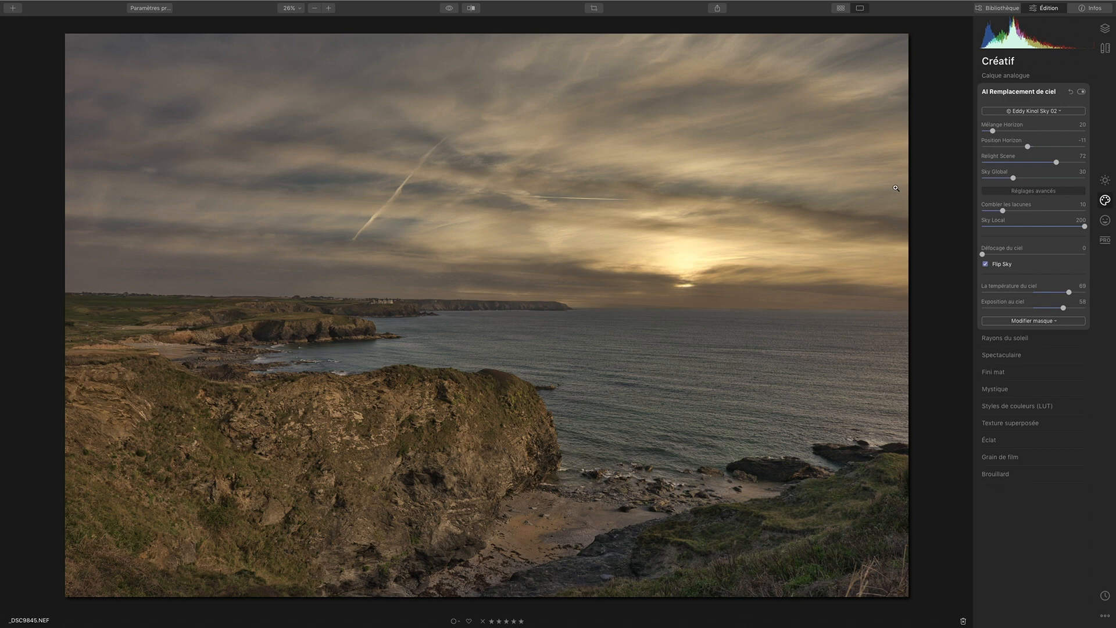
Step: Erase the sun and the bright clouds around it with the Effacer tool, using a brush size of about 176
left_click(1105, 50)
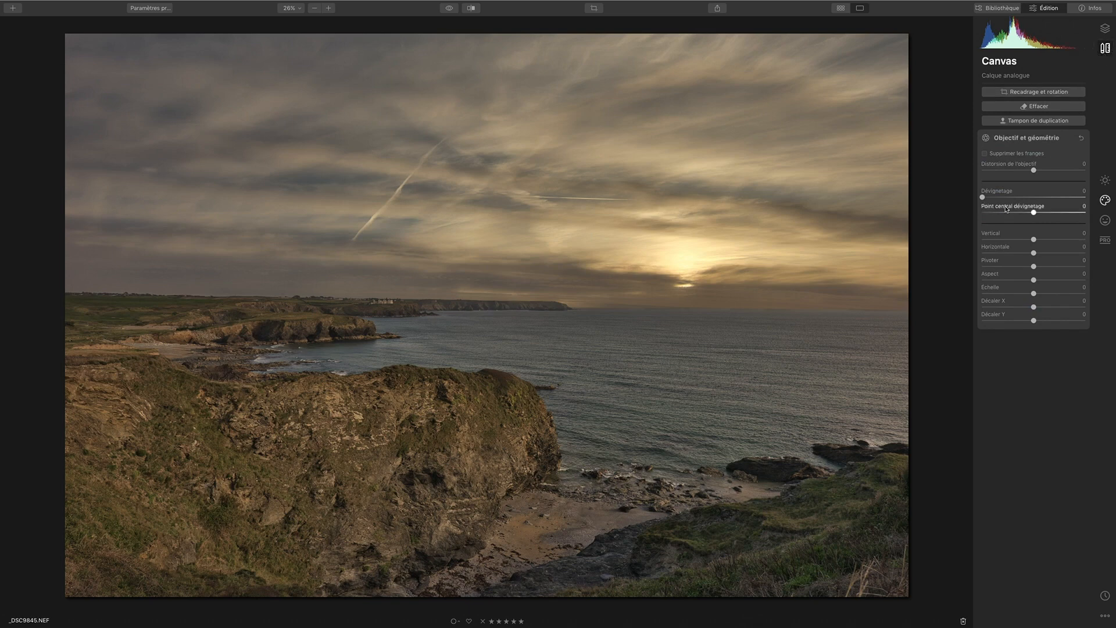
left_click(1032, 108)
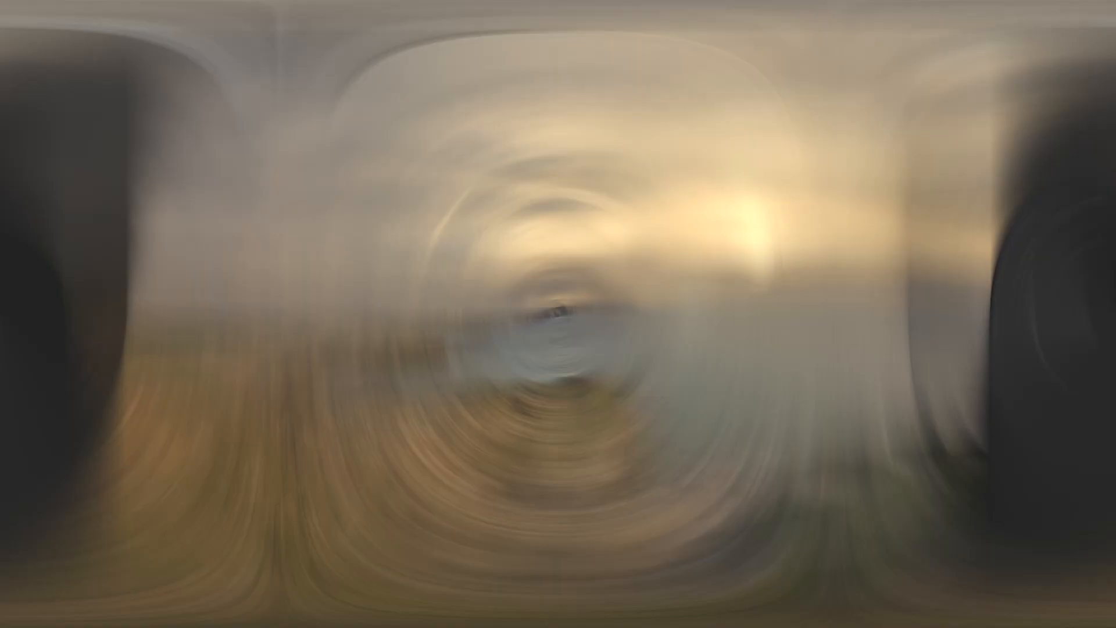
scroll(731, 263, "up", 10)
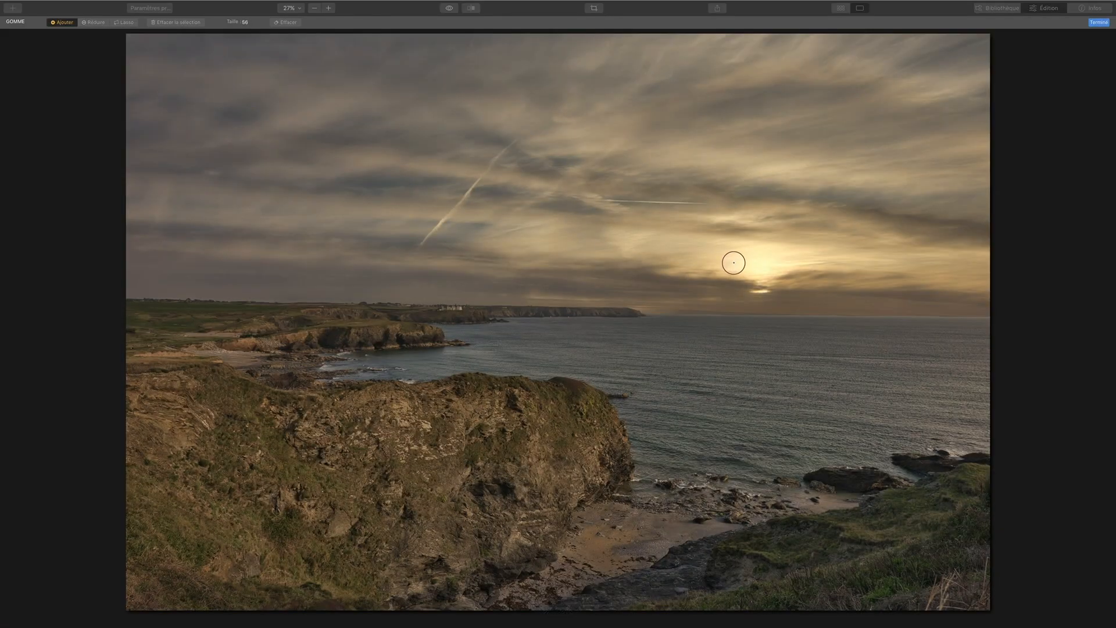
scroll(746, 259, "up", 4)
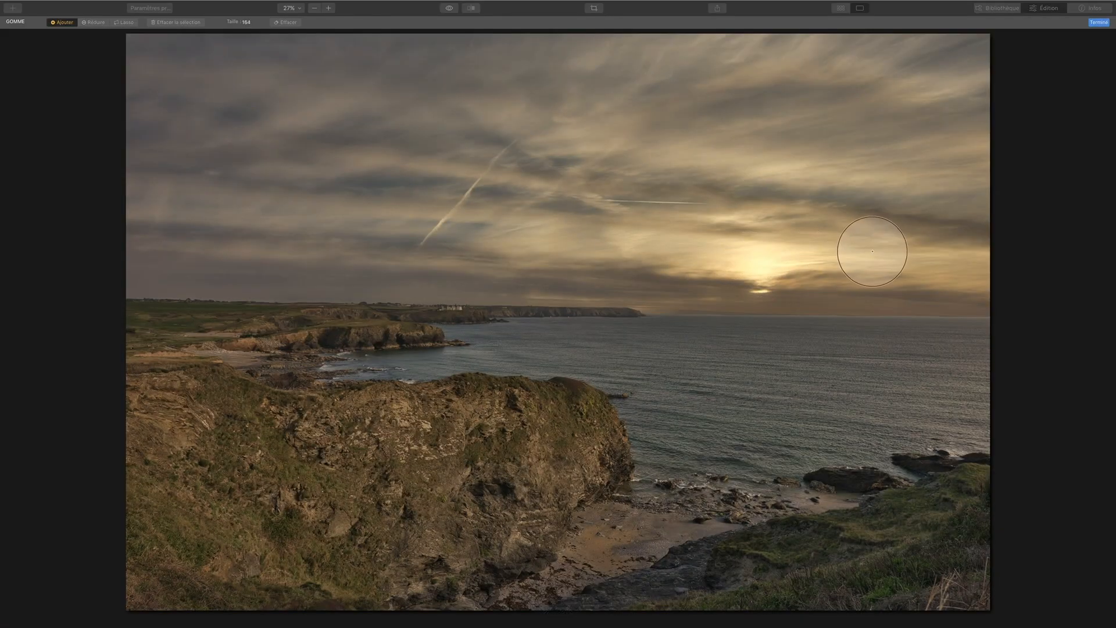
mouse_move(635, 247)
left_mouse_down()
mouse_move(718, 254)
mouse_move(885, 245)
mouse_move(728, 271)
mouse_move(761, 262)
mouse_move(707, 242)
mouse_move(823, 237)
mouse_move(853, 304)
left_mouse_up()
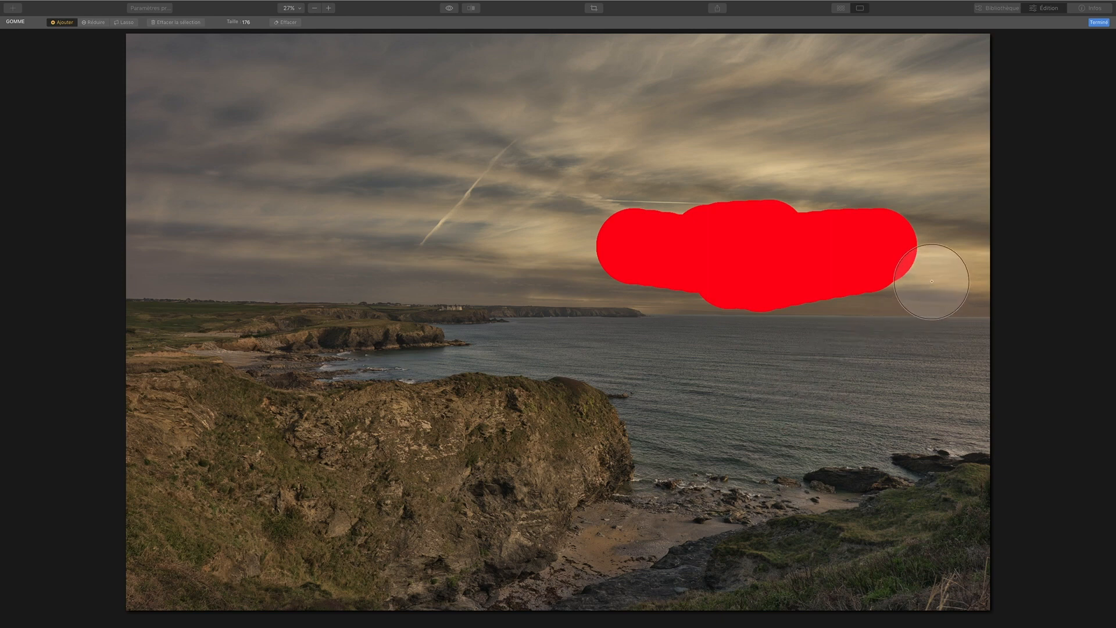
left_click(288, 23)
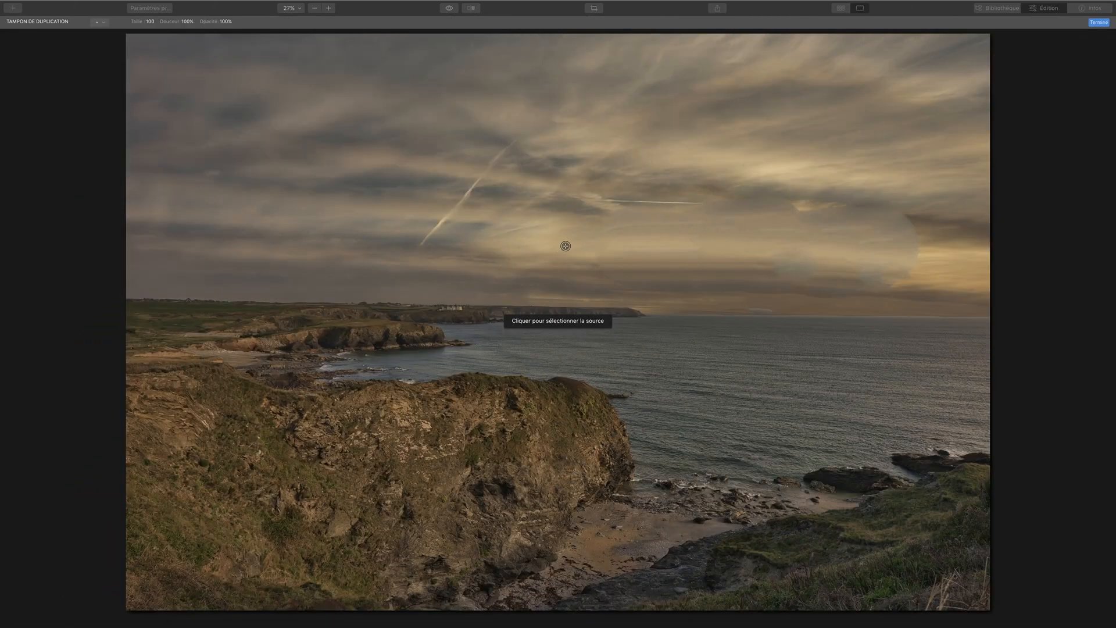
Step: Clone surrounding clouds over the erased sun area and the short horizontal contrail at size 100 and 100% opacity
left_click(545, 233)
mouse_move(612, 236)
left_mouse_down()
mouse_move(639, 208)
mouse_move(621, 280)
mouse_move(581, 254)
mouse_move(608, 253)
mouse_move(634, 306)
mouse_move(590, 251)
mouse_move(716, 269)
mouse_move(706, 292)
mouse_move(732, 286)
left_mouse_up()
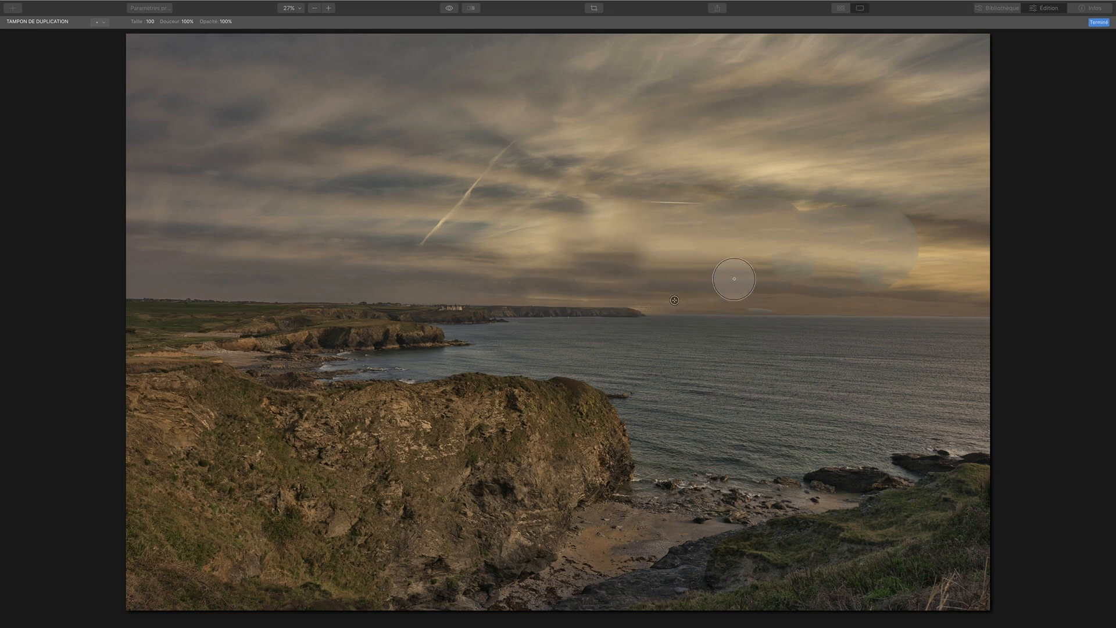
left_click(701, 163, "alt")
left_click_drag(648, 204, 904, 214)
left_click(863, 301, "alt")
mouse_move(799, 274)
left_mouse_down()
mouse_move(820, 284)
mouse_move(908, 251)
left_mouse_up()
mouse_move(953, 221)
left_mouse_down()
mouse_move(898, 239)
mouse_move(871, 218)
left_mouse_up()
Step: Lower the clone stamp opacity to 11% and blend the retouched clouds above the sea
left_click(216, 21)
left_click_drag(250, 33, 216, 33)
left_click(888, 207, "alt")
left_click_drag(890, 244, 825, 250)
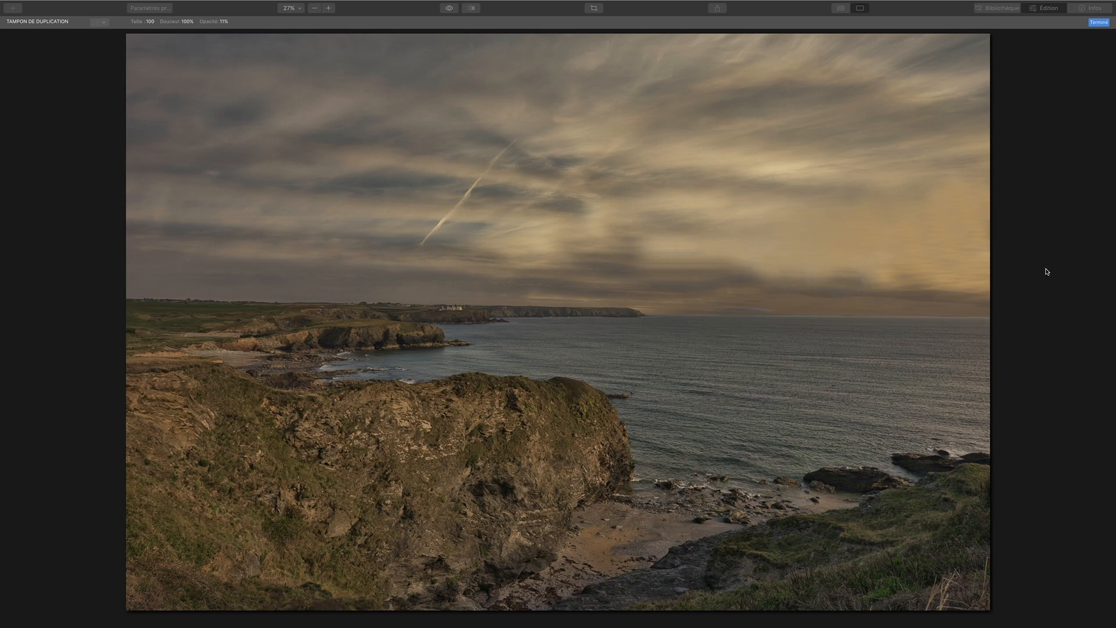
Step: Clone clouds across the sky above the sea at size 148 and 54% opacity, and finish the retouching
left_click(225, 22)
left_click_drag(220, 32, 241, 32)
key("bracketright")
left_click(722, 239, "alt")
left_click_drag(867, 252, 959, 252)
mouse_move(913, 166)
left_mouse_down()
mouse_move(807, 222)
mouse_move(706, 209)
left_mouse_up()
left_click_drag(965, 64, 922, 61)
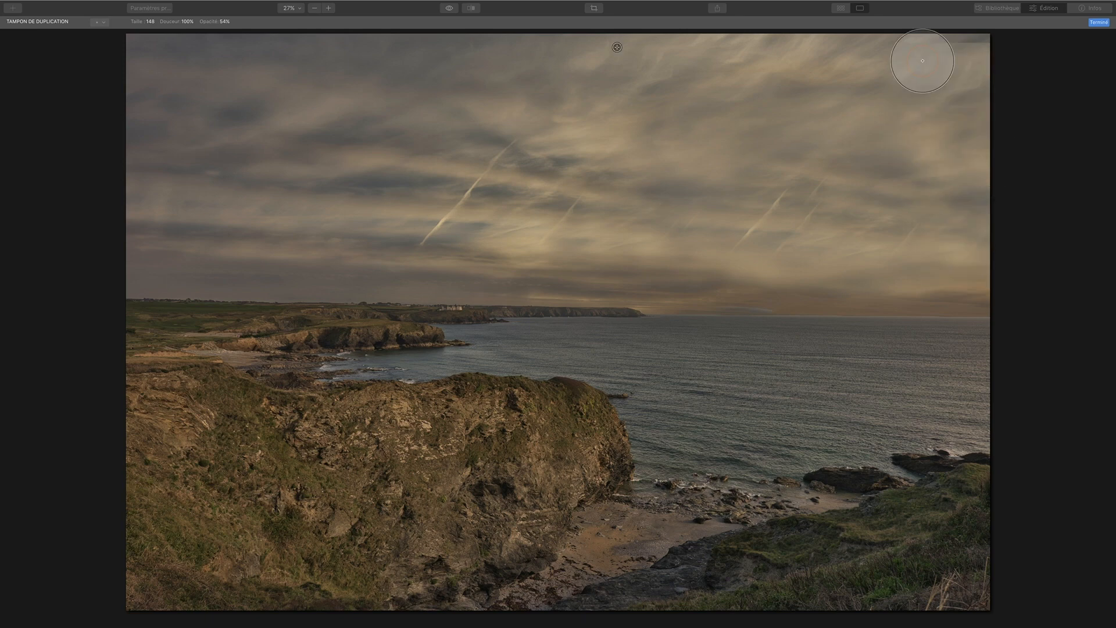
left_click(1099, 22)
left_click(1108, 181)
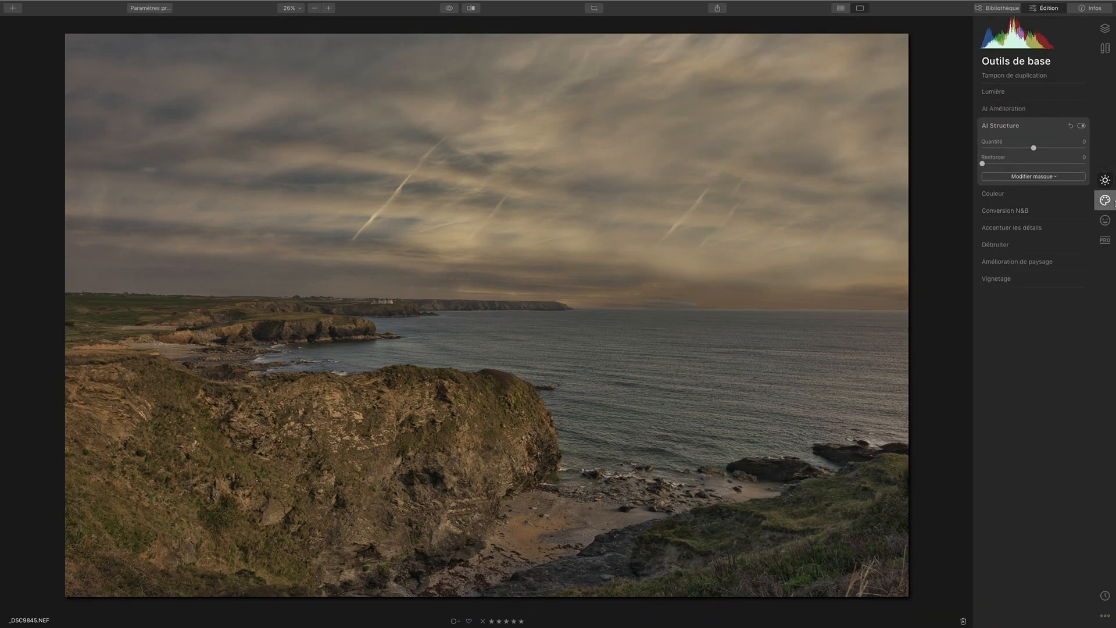
left_click(1112, 201)
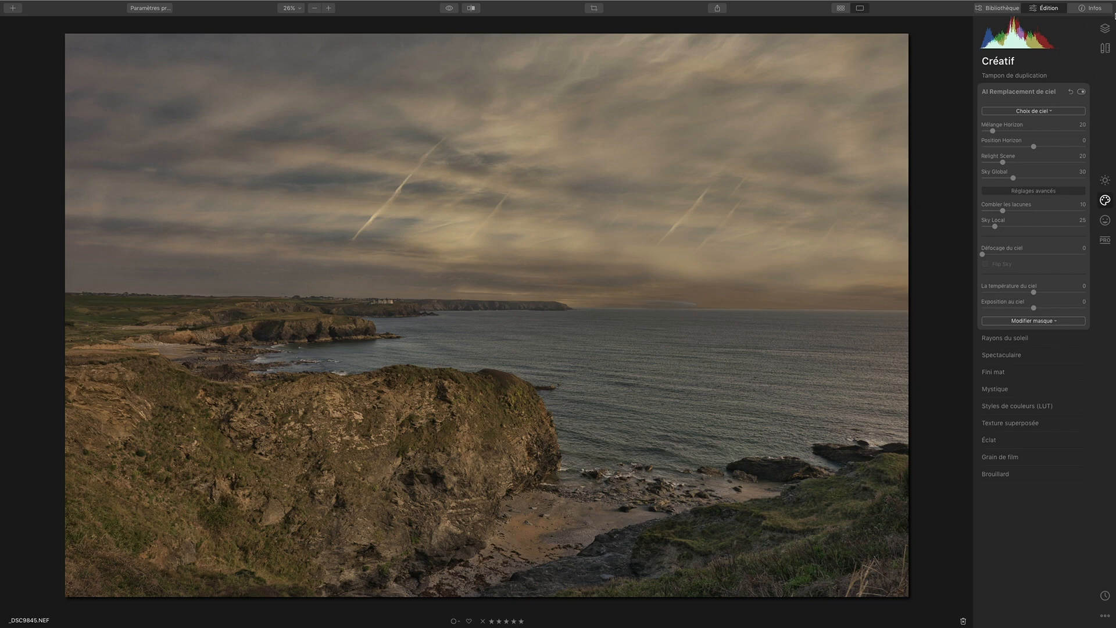
left_click(1105, 28)
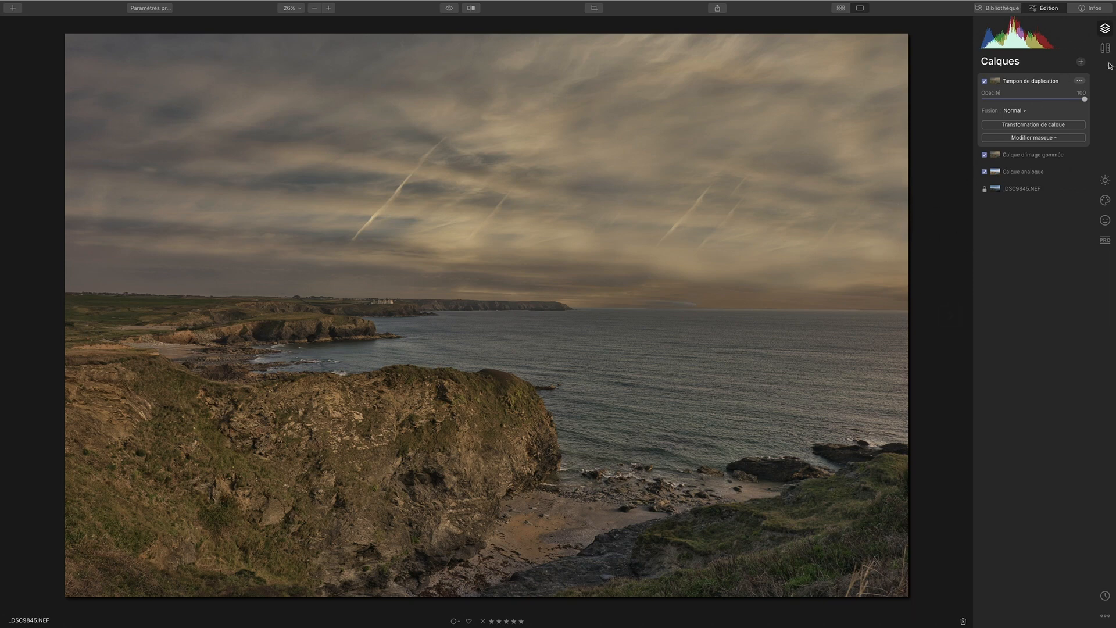
left_click(1106, 179)
left_click(1106, 200)
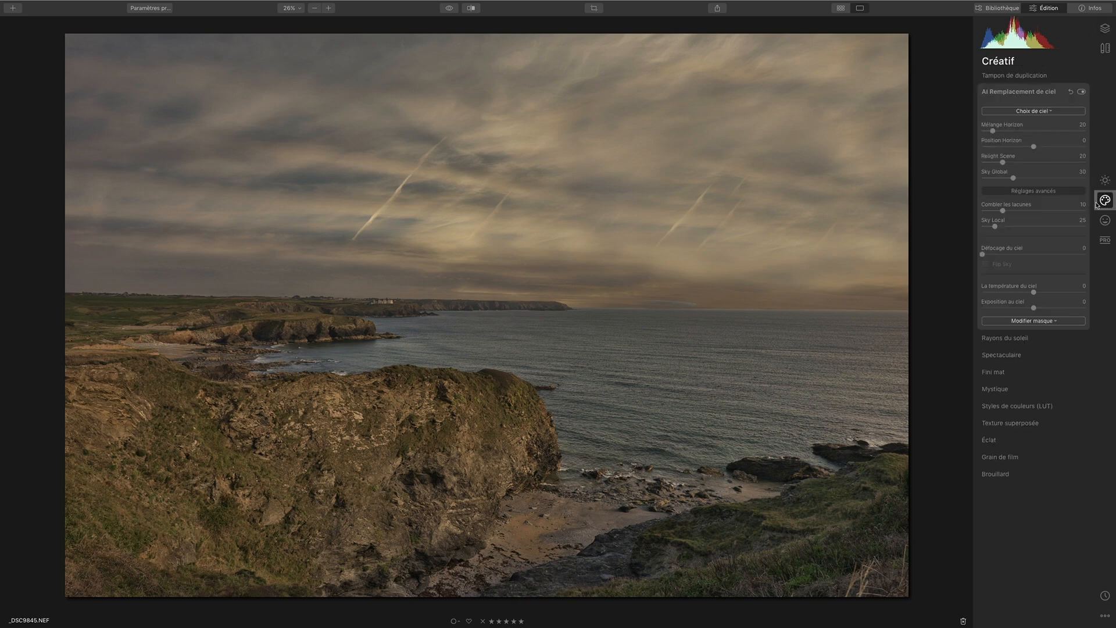
Step: In Rayons du soleil, place the sun's centre near the photo's right edge in the upper sky and set Quantité to 81
left_click(1006, 338)
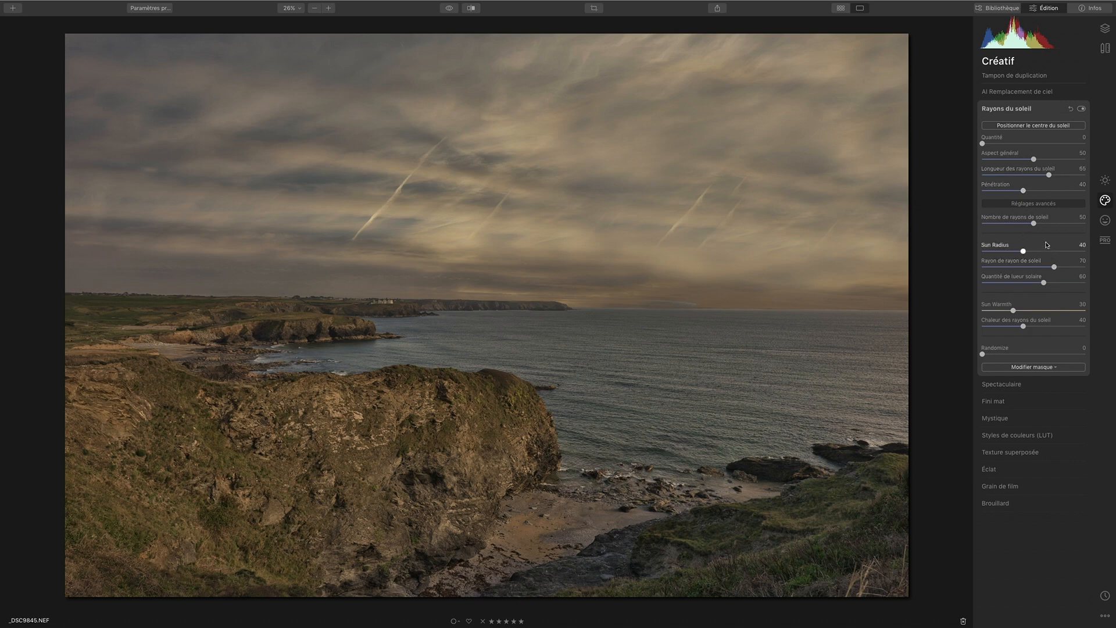
left_click(1028, 127)
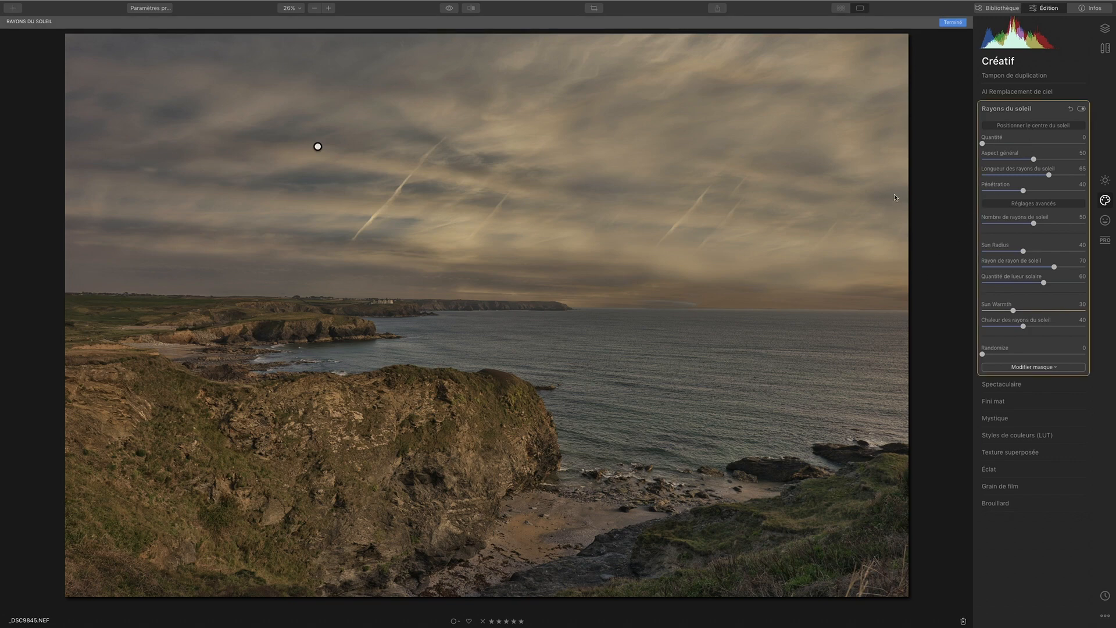
mouse_move(316, 146)
left_mouse_down()
mouse_move(897, 180)
mouse_move(899, 204)
mouse_move(902, 186)
left_mouse_up()
left_click_drag(984, 145, 1068, 145)
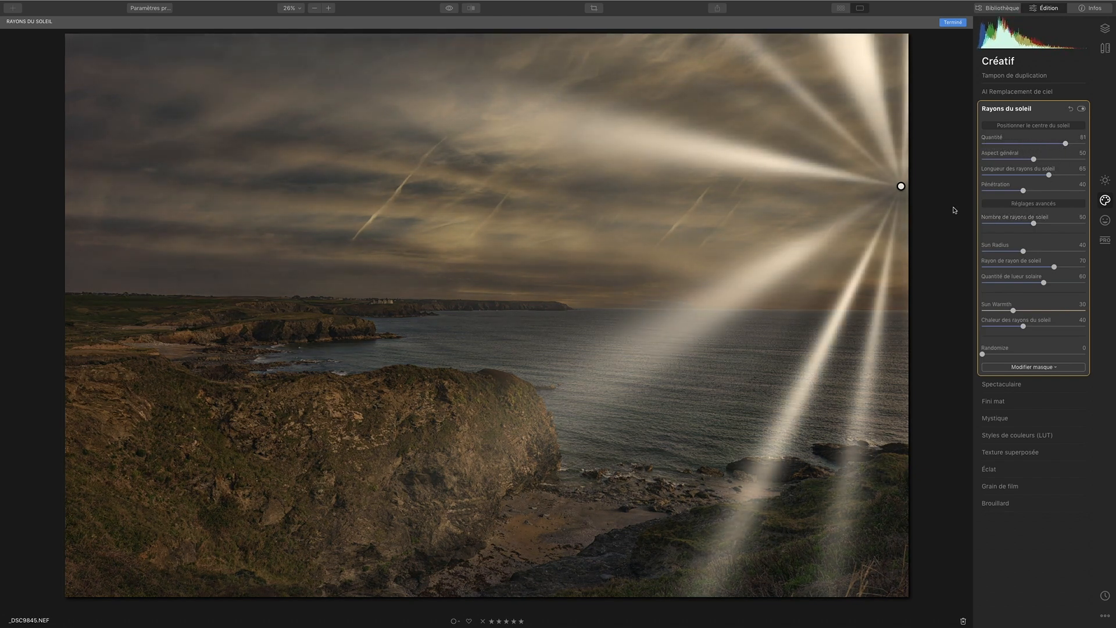
left_click_drag(901, 187, 903, 197)
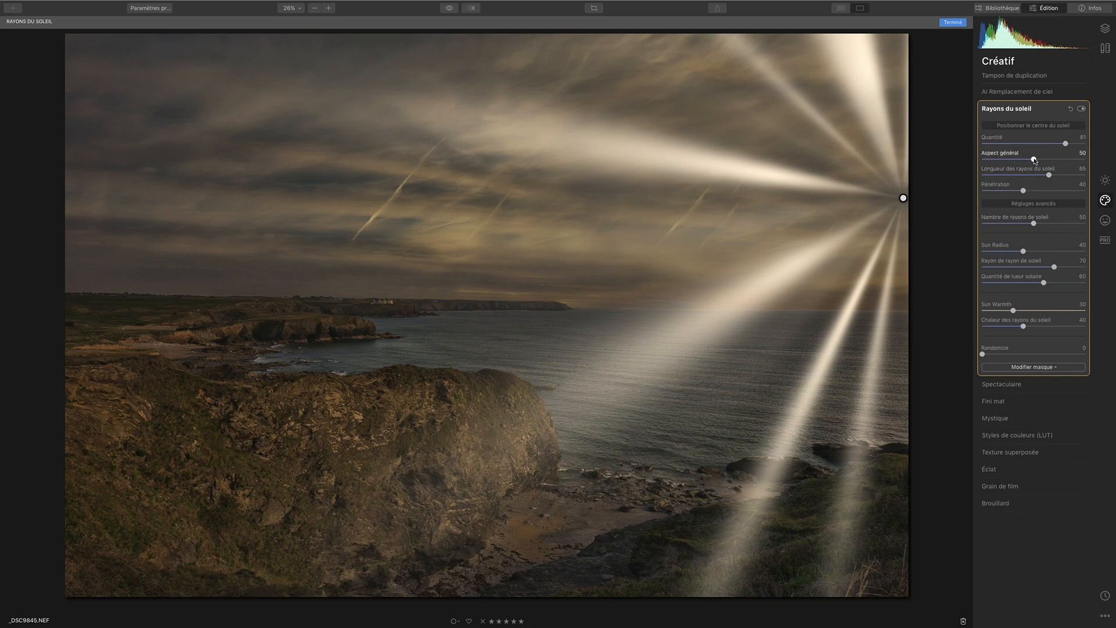
Step: Set the sun rays' Aspect général to about 95, Longueur des rayons to about 40 and Pénétration to 57
left_click_drag(1035, 159, 1082, 160)
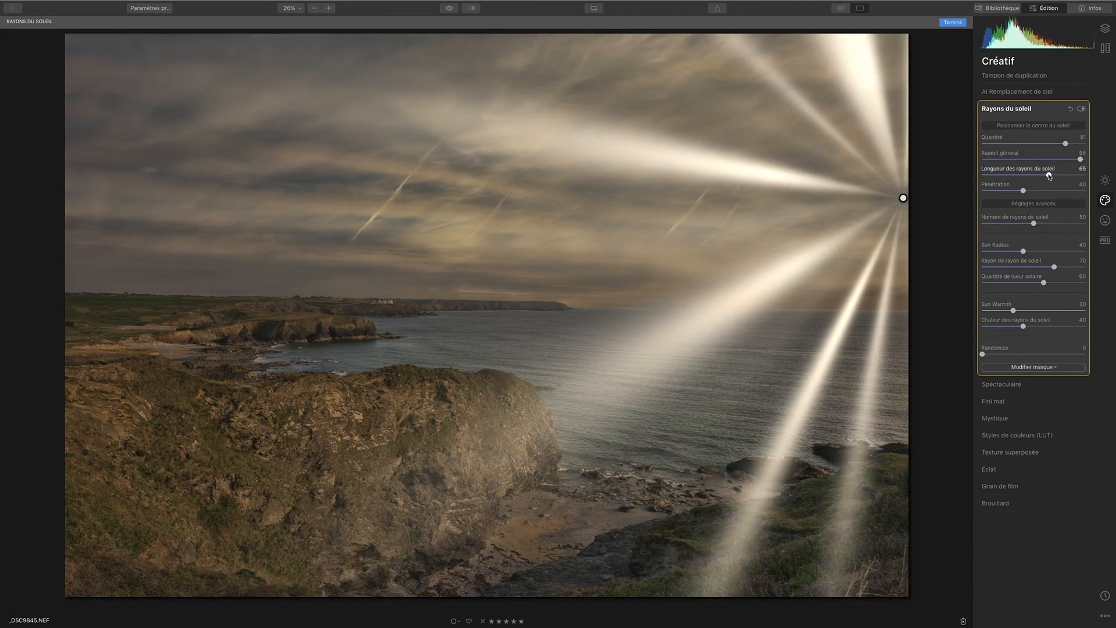
left_click_drag(1050, 175, 1100, 187)
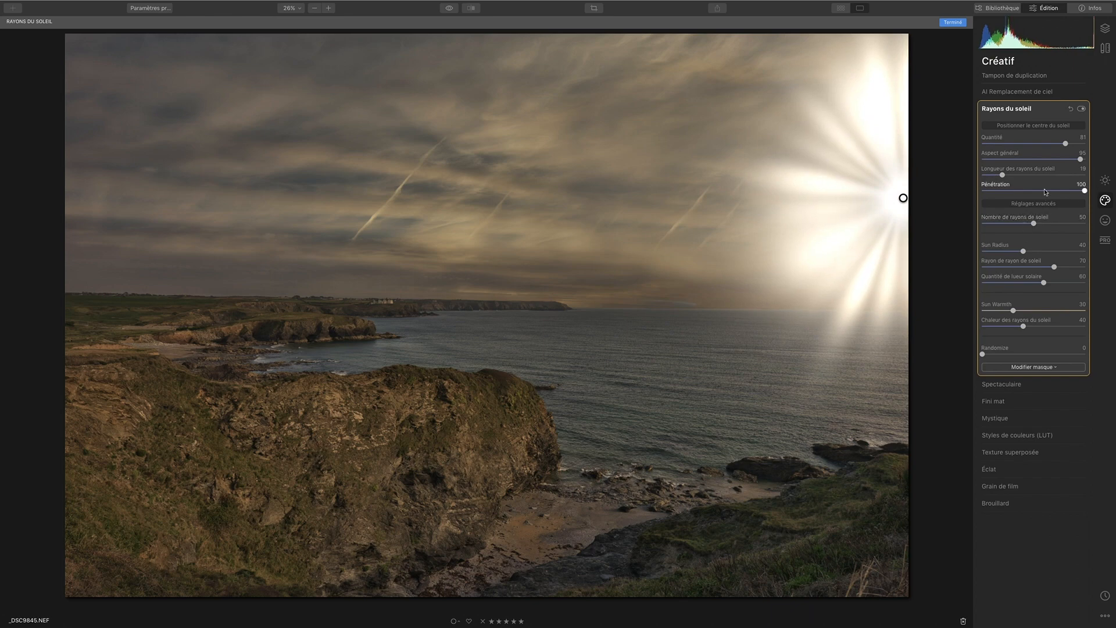
left_click_drag(1003, 175, 1041, 192)
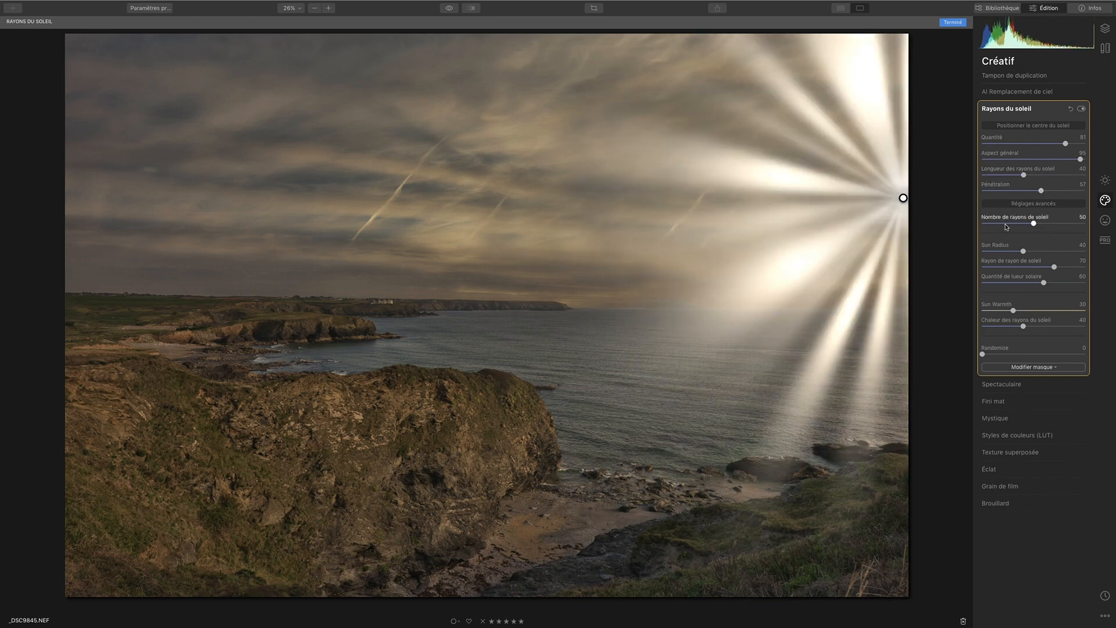
Step: Test Nombre de rayons de soleil from 0 to 100, settle on 0, and finish positioning the sun's centre
left_click_drag(1034, 225, 979, 235)
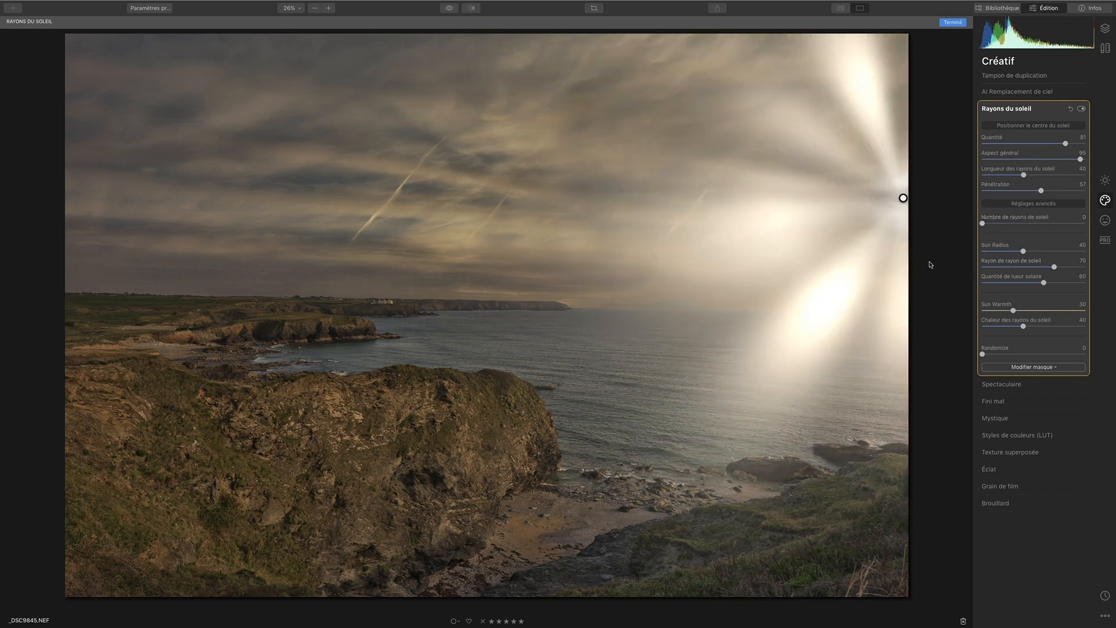
left_click_drag(982, 223, 1085, 224)
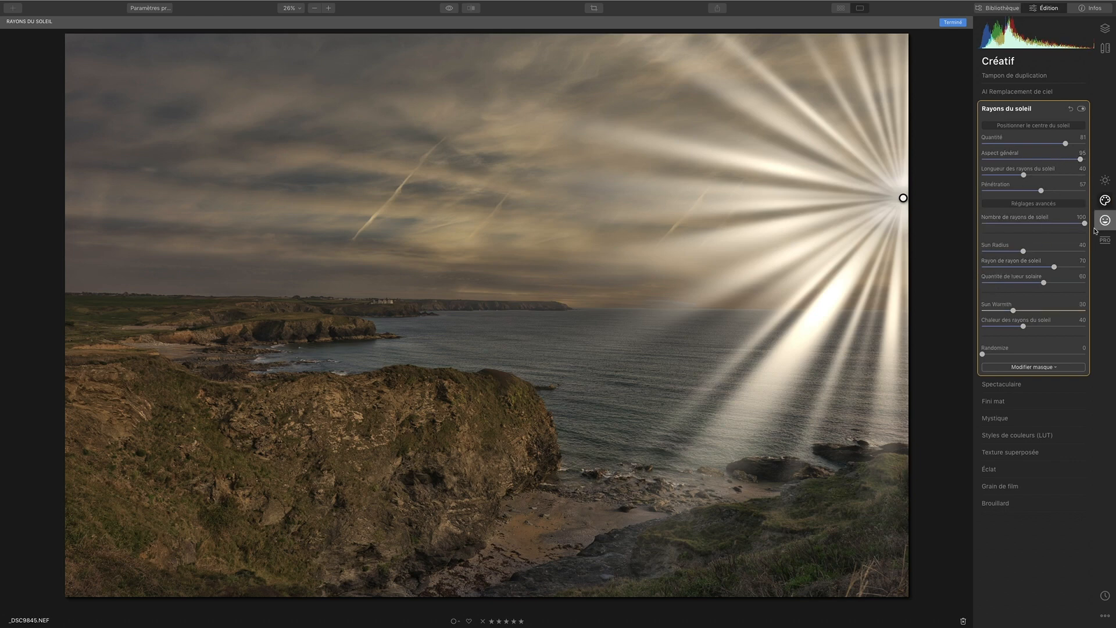
left_click_drag(1084, 224, 1083, 223)
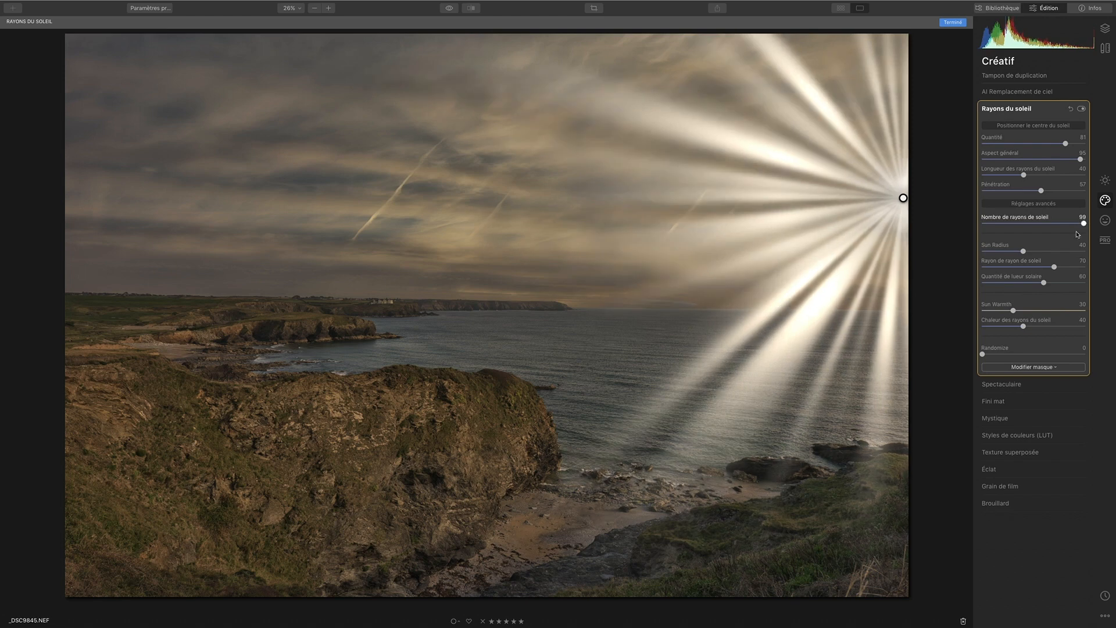
left_click_drag(1077, 227, 879, 250)
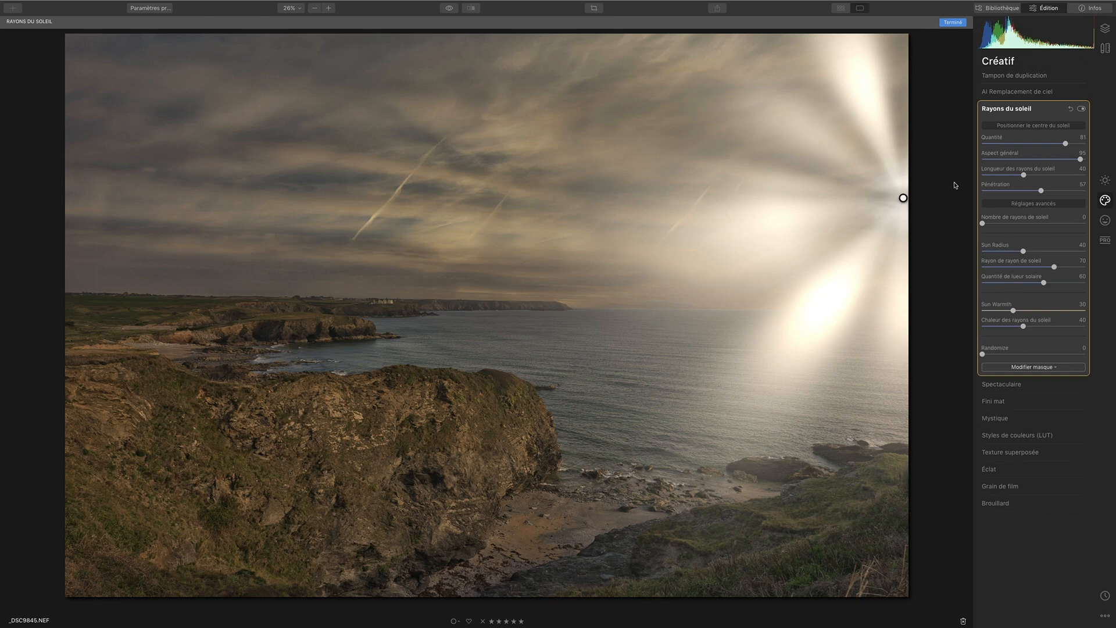
left_click(1022, 127)
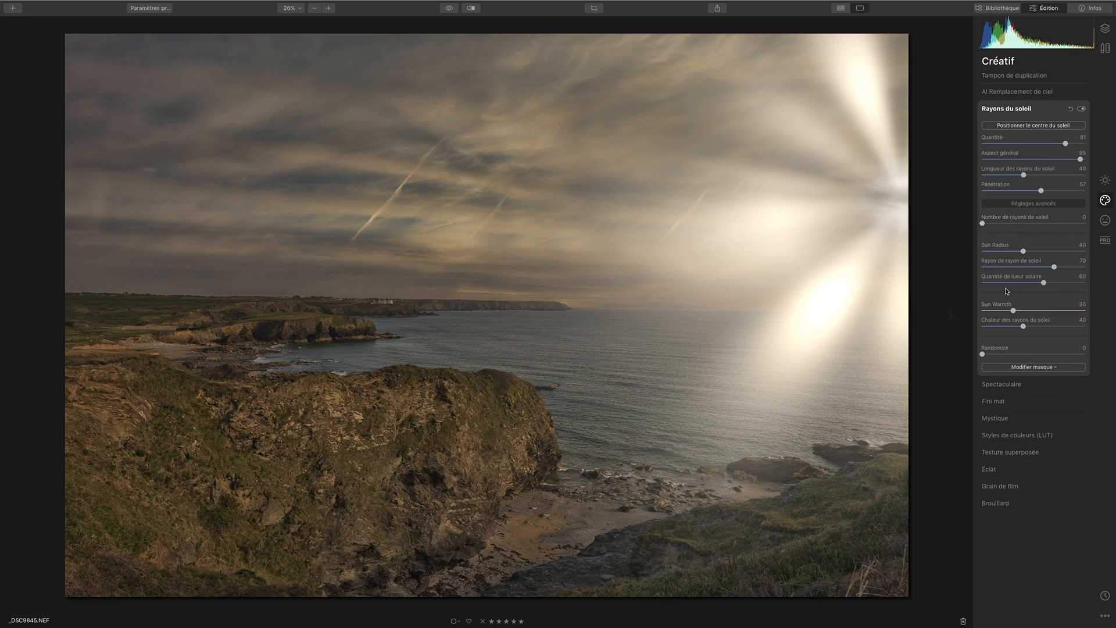
Step: Set Sun Radius, Rayon de rayon de soleil and Quantité de lueur solaire to 100
left_click_drag(1024, 251, 1056, 251)
left_click_drag(1083, 250, 1115, 253)
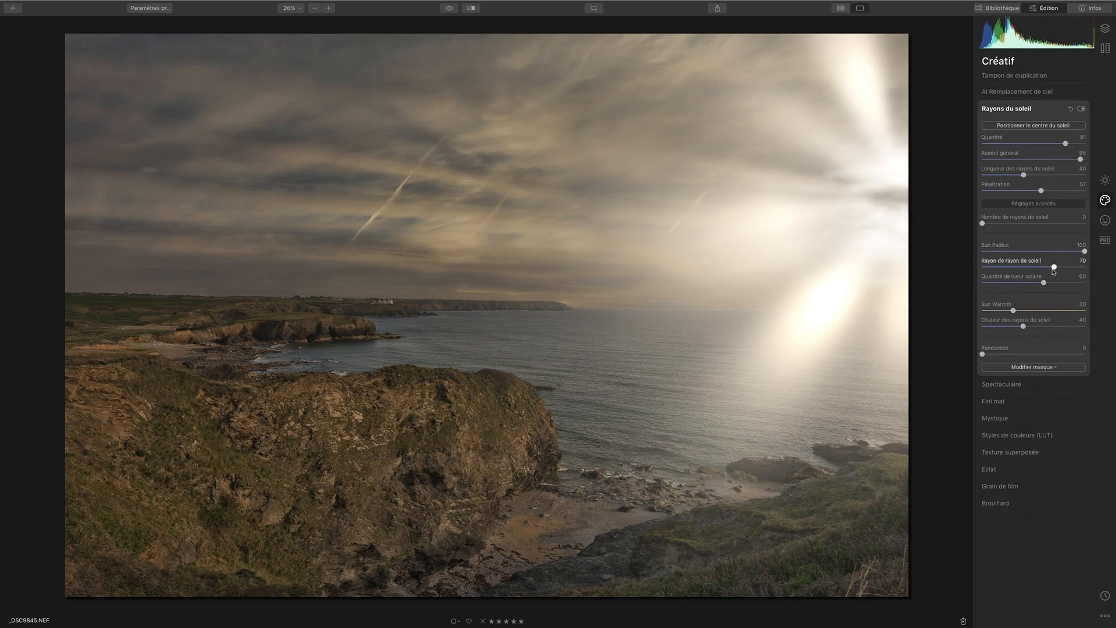
left_click_drag(1055, 269, 1108, 267)
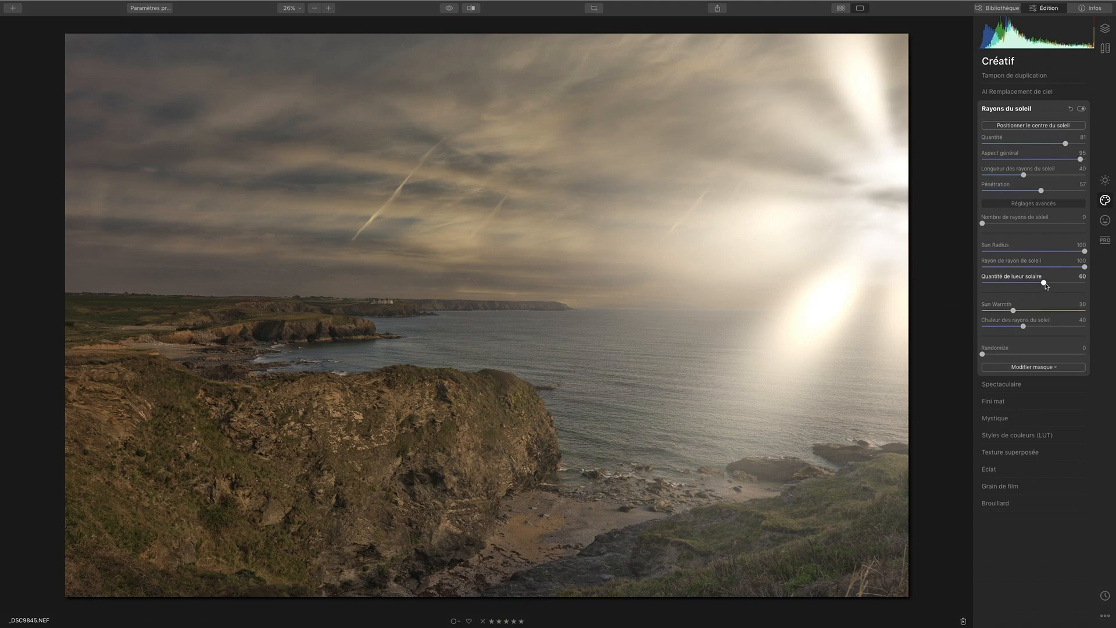
left_click_drag(1047, 285, 1088, 283)
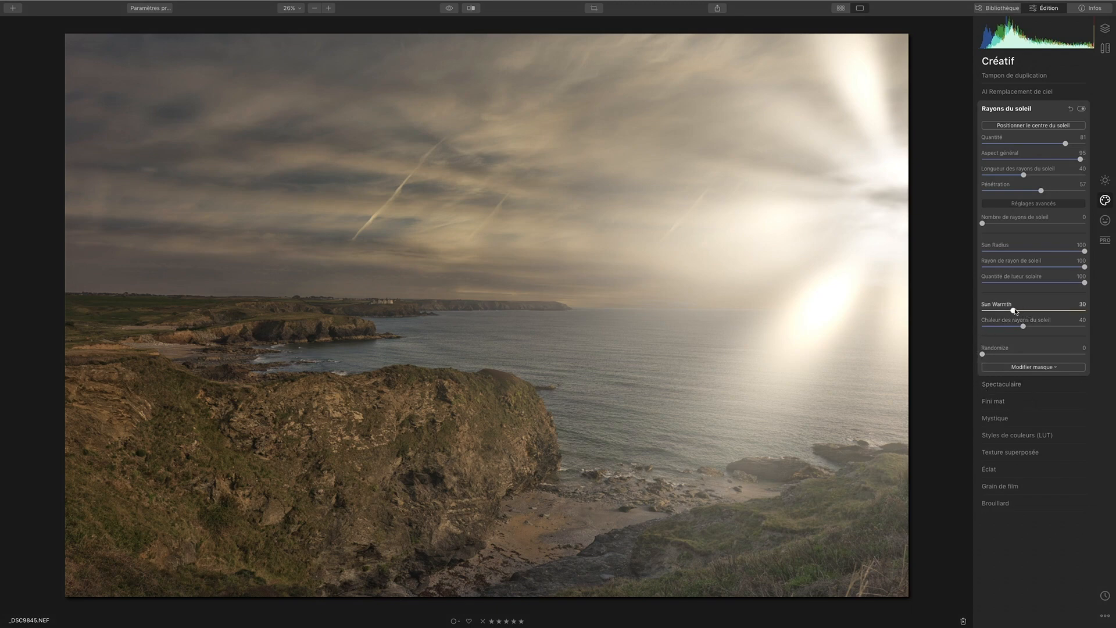
Step: Set Sun Warmth to 47, Chaleur des rayons to about 75 and Randomize to 69, keeping Pénétration at 57 after testing a lower value
left_click_drag(1016, 312, 1066, 323)
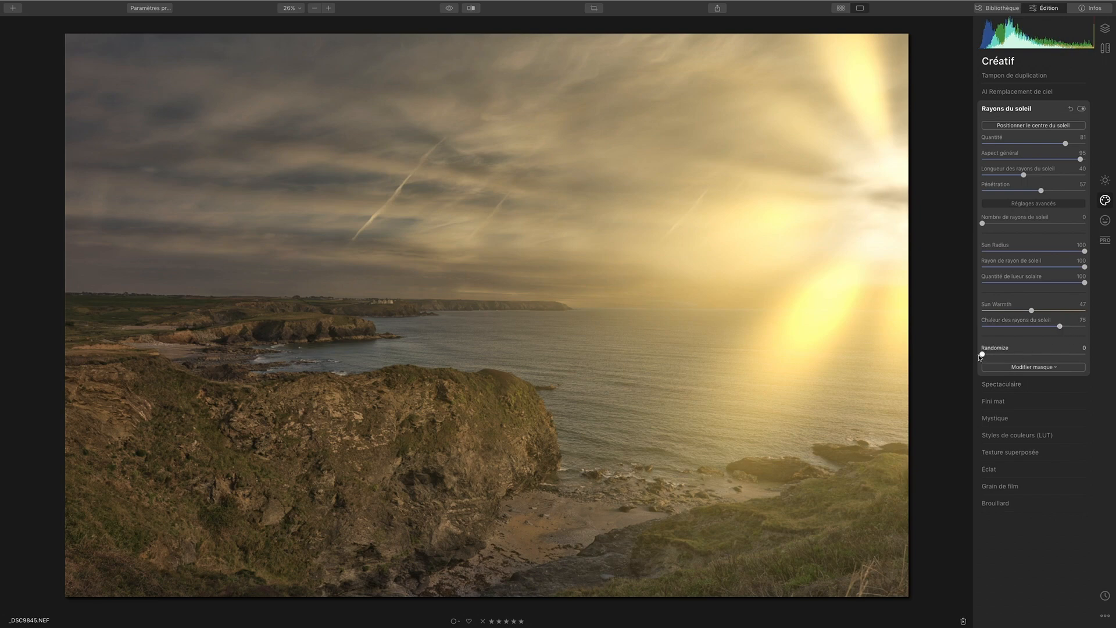
left_click_drag(983, 355, 1059, 350)
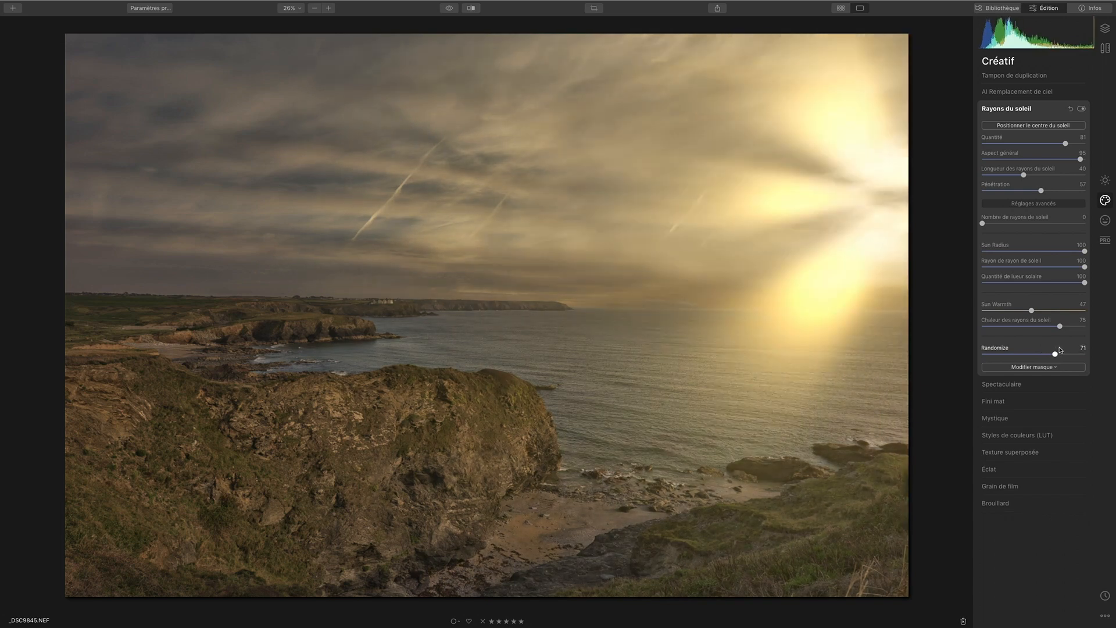
left_click_drag(1059, 350, 1057, 350)
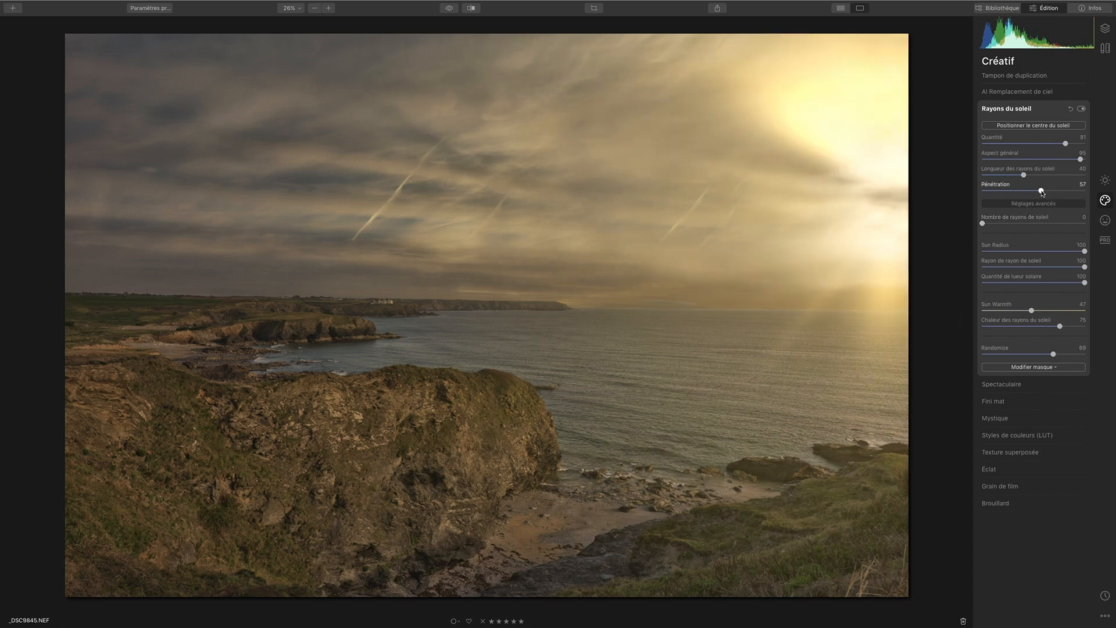
left_click_drag(1044, 191, 1027, 192)
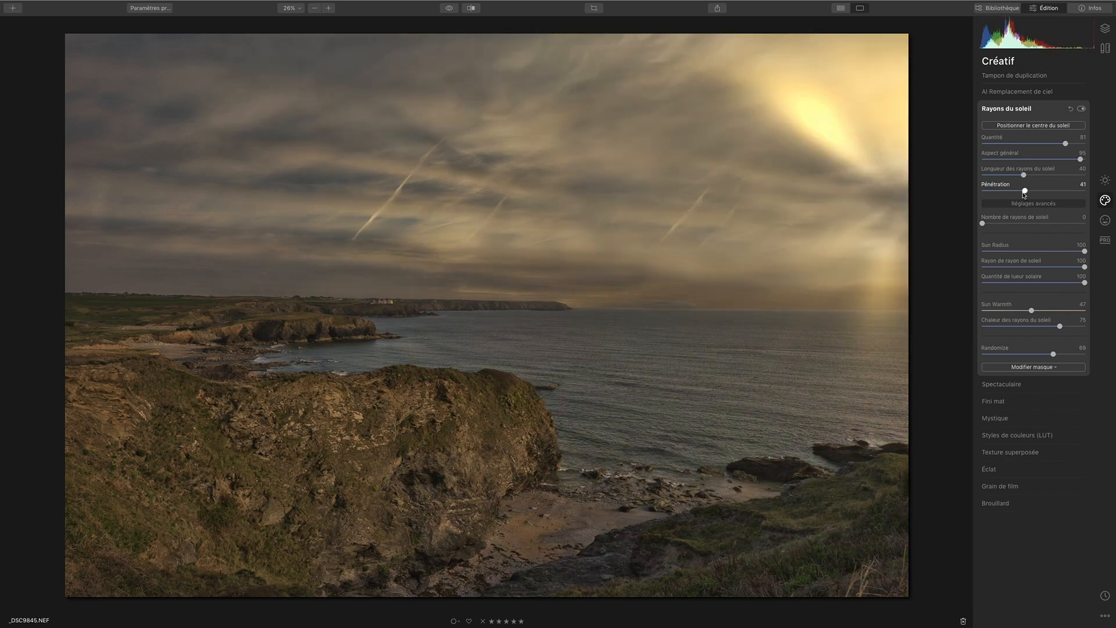
left_click_drag(1028, 191, 1030, 190)
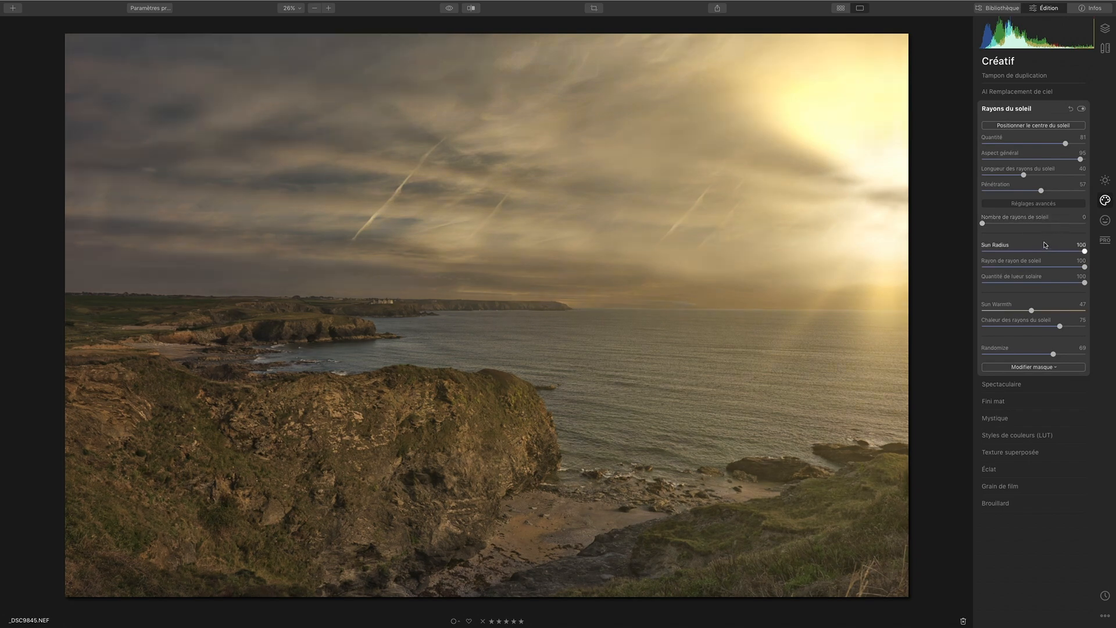
Step: Start a brush mask for the sun rays, erase a full-opacity test stroke in the bright sky, and paint the effect back
left_click(1041, 369)
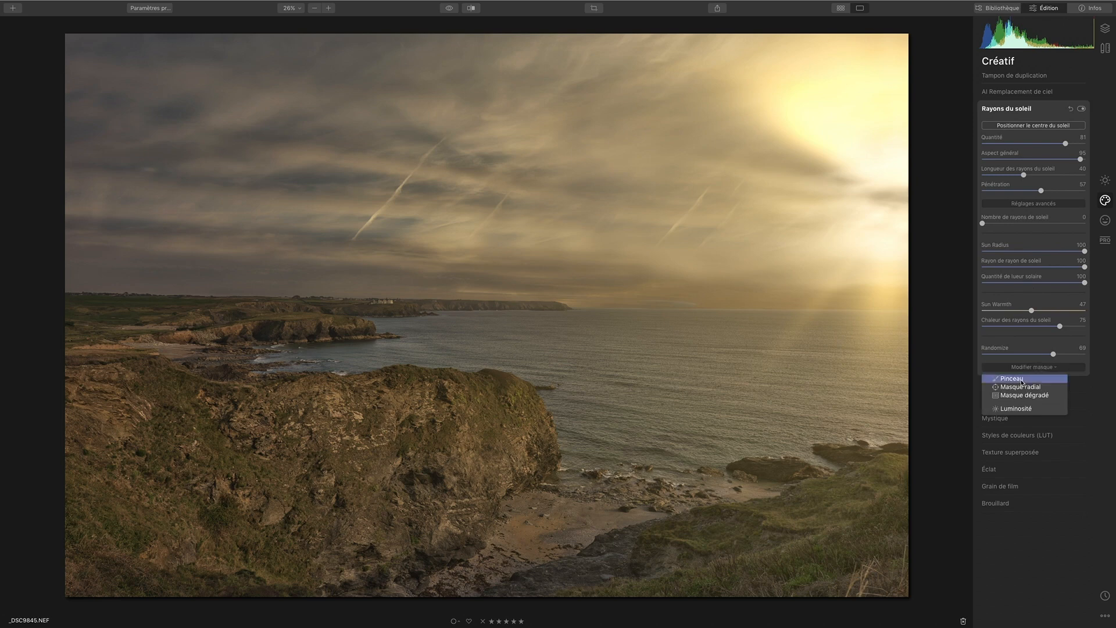
left_click(1020, 381)
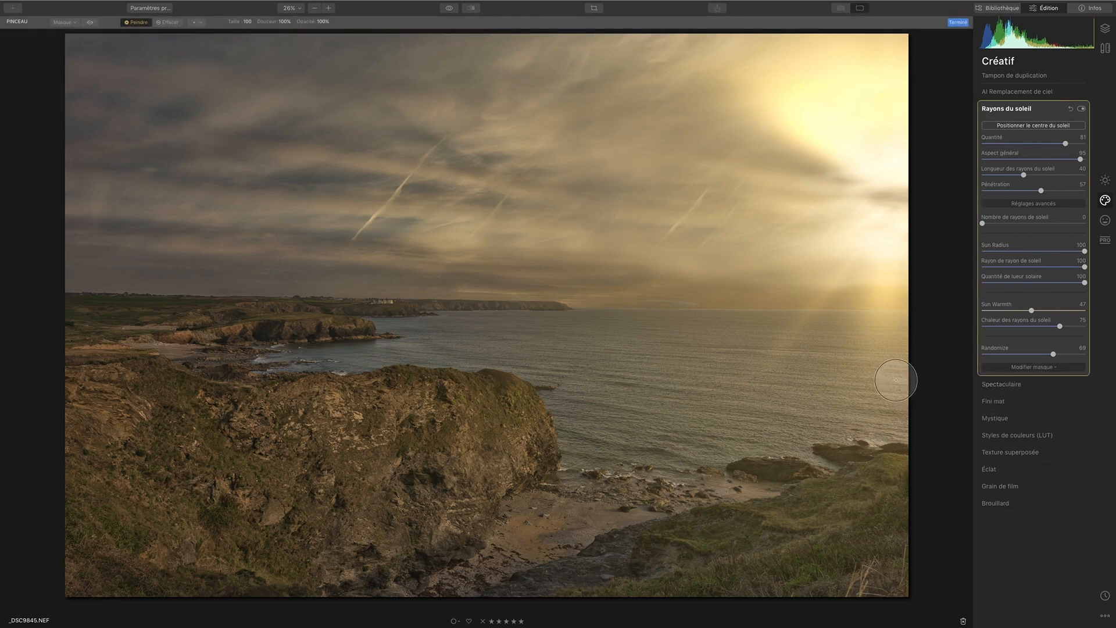
key("x")
left_click_drag(800, 78, 825, 113)
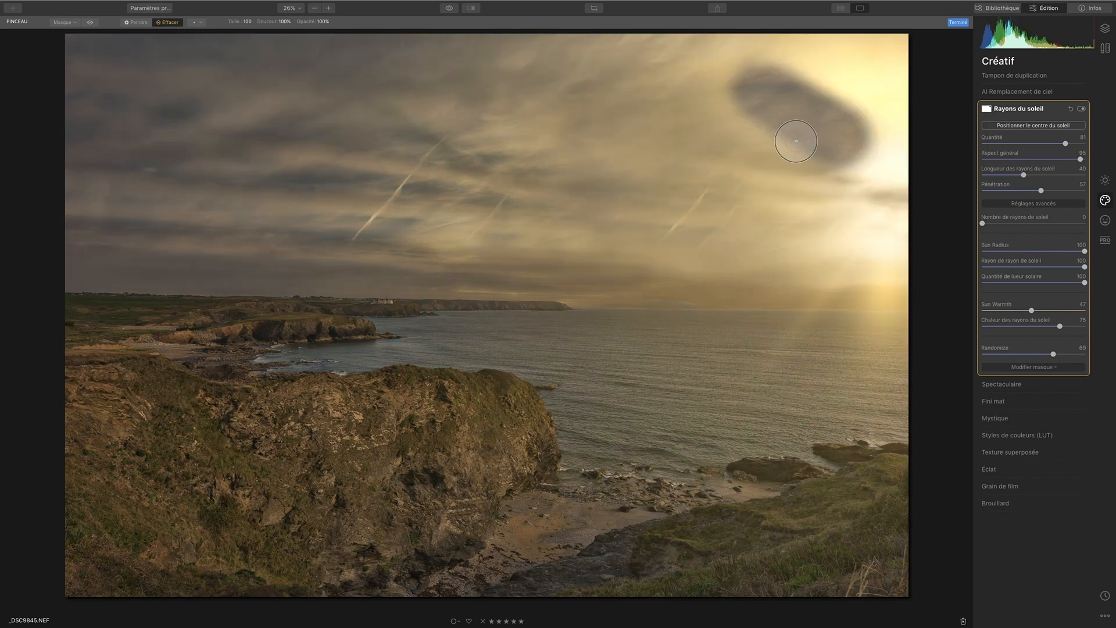
left_click(137, 22)
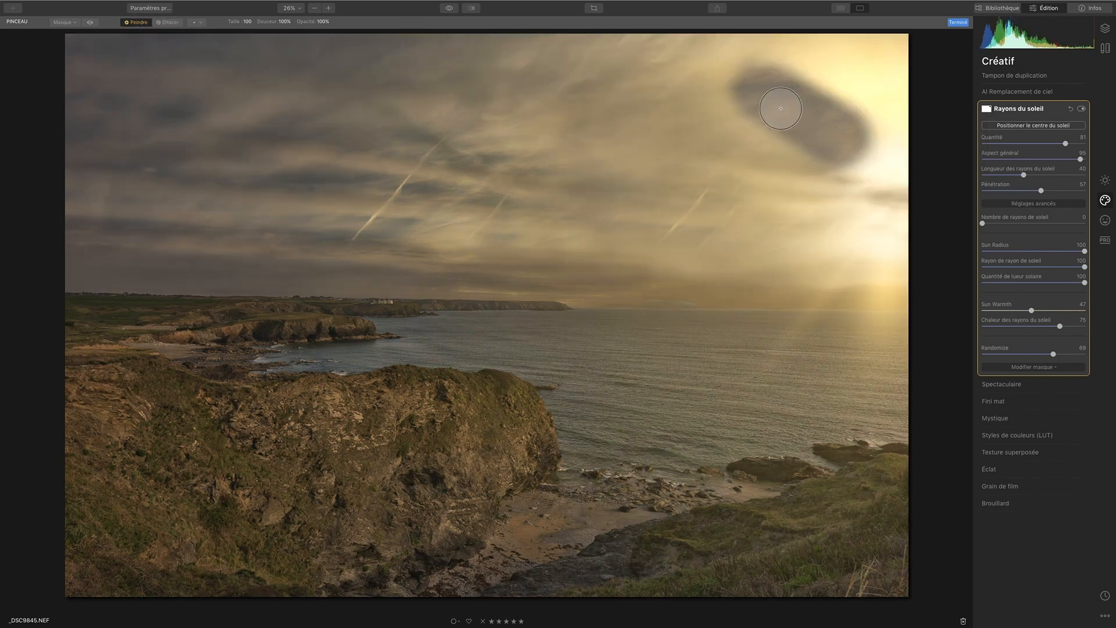
mouse_move(786, 117)
left_mouse_down()
mouse_move(821, 106)
mouse_move(735, 73)
mouse_move(822, 107)
mouse_move(860, 157)
mouse_move(731, 103)
mouse_move(741, 99)
left_mouse_up()
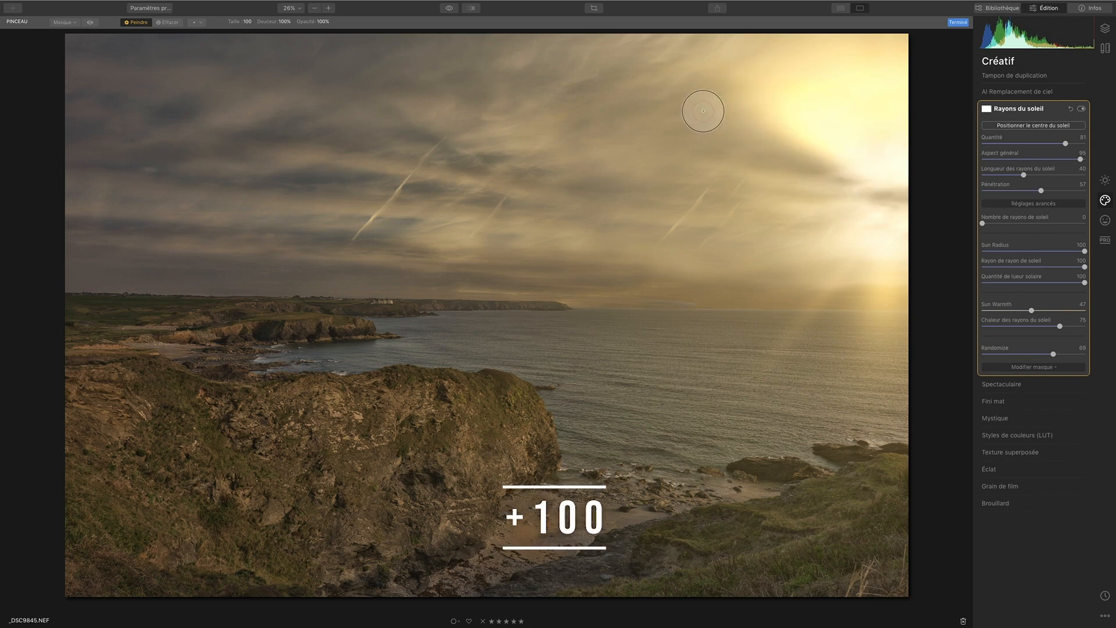
Step: Erase the sun rays' mask at 14% opacity around the sun and along its beams, checking the mask overlay, and finish the brush mask
left_click(168, 22)
left_click(327, 24)
left_click_drag(324, 29, 295, 33)
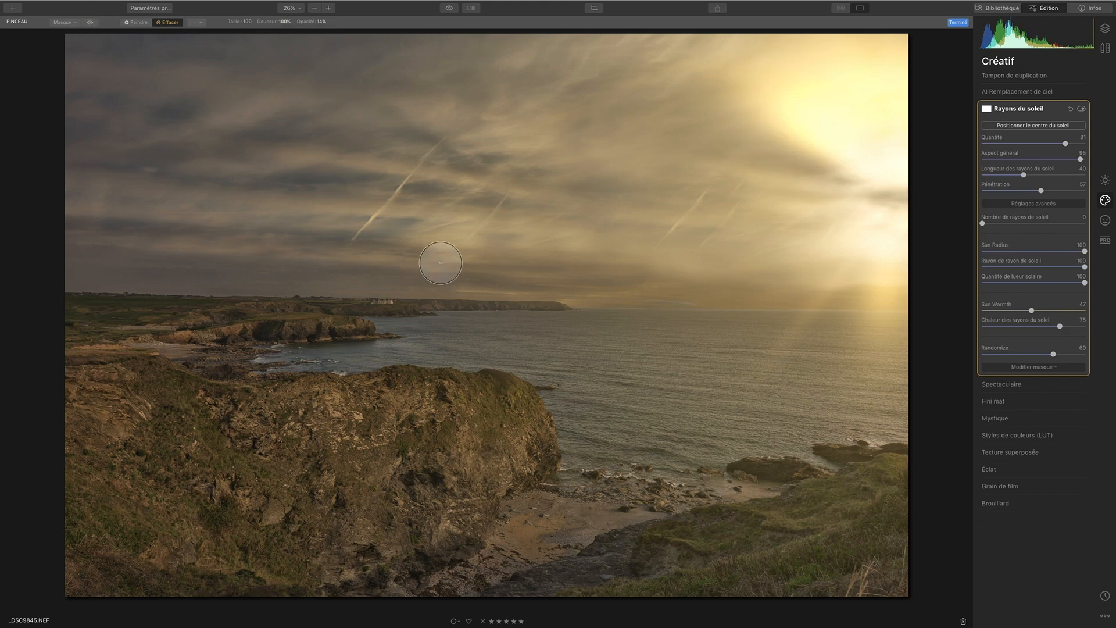
left_click_drag(825, 110, 886, 130)
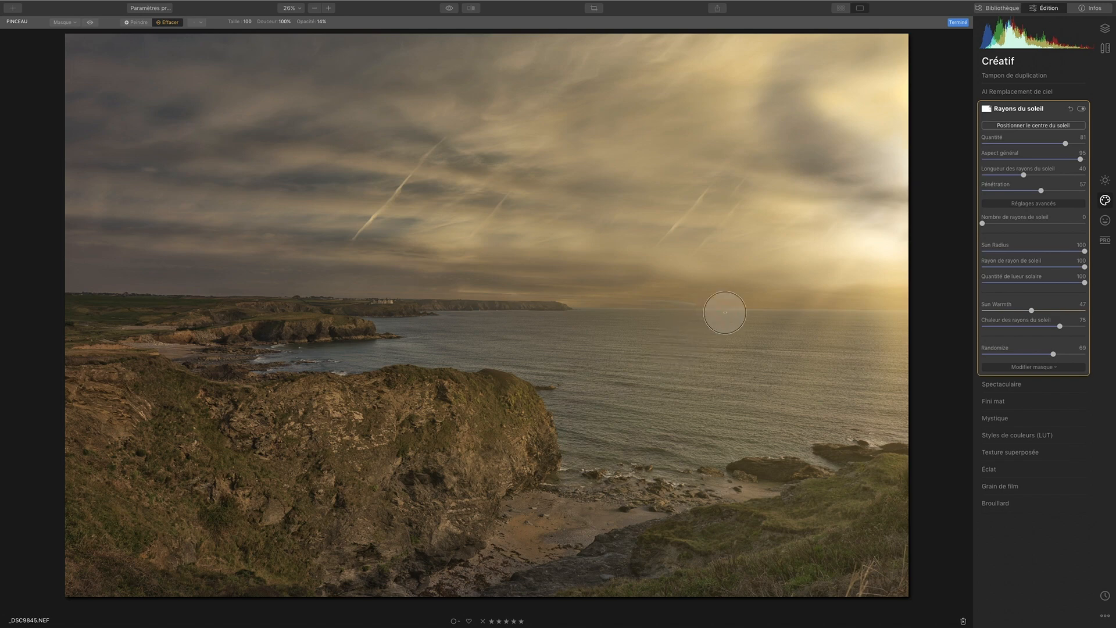
left_click(91, 23)
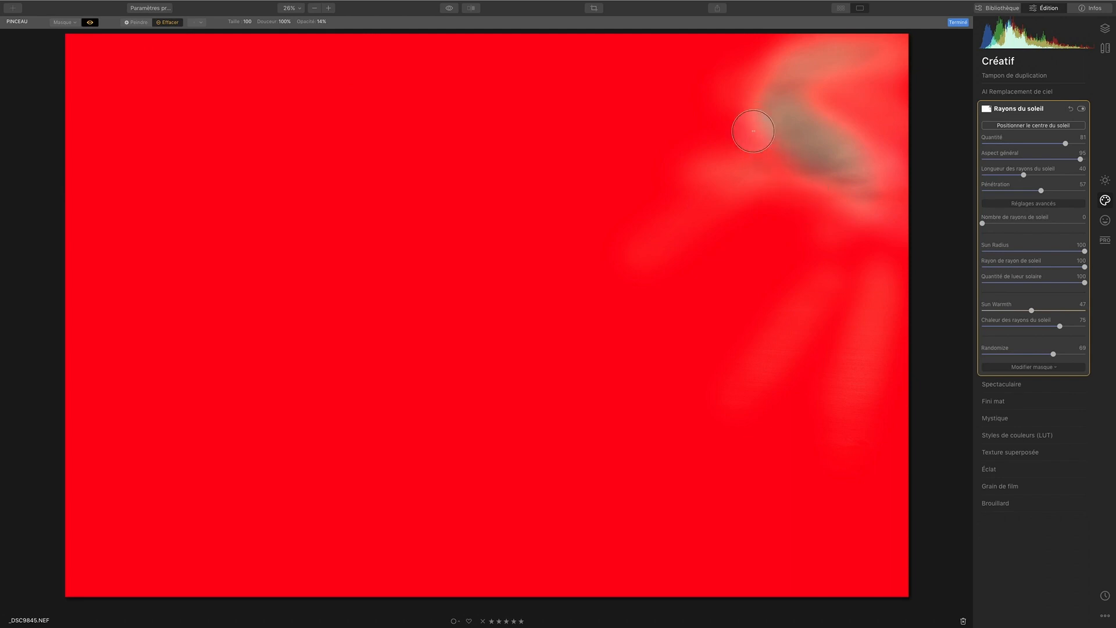
mouse_move(758, 125)
left_mouse_down()
mouse_move(769, 170)
mouse_move(772, 137)
mouse_move(777, 196)
mouse_move(729, 211)
mouse_move(754, 150)
left_mouse_up()
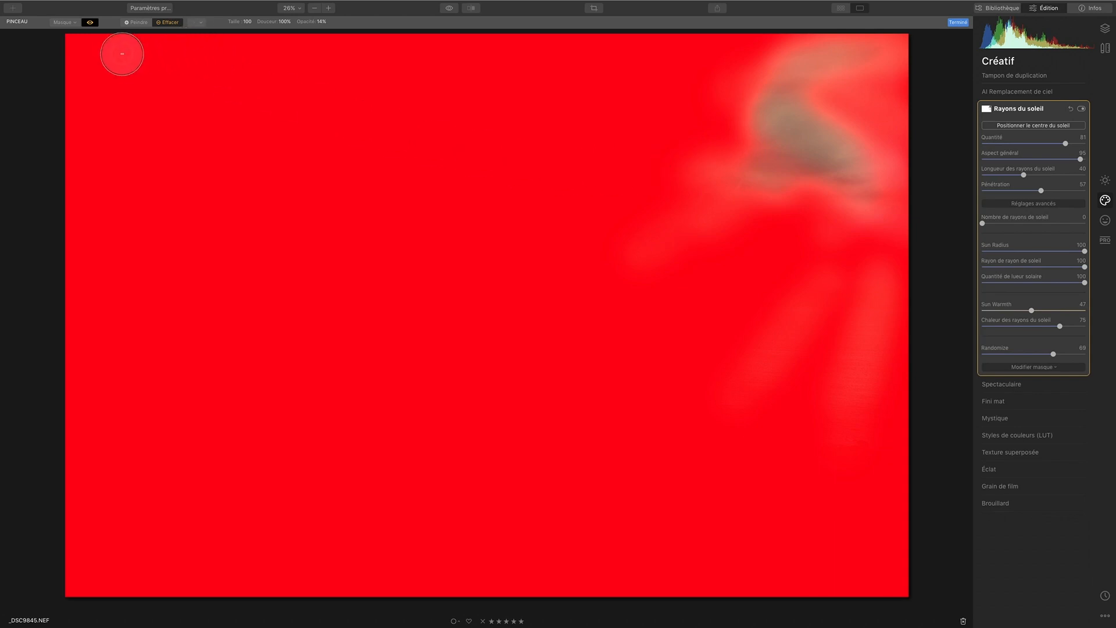
left_click(93, 24)
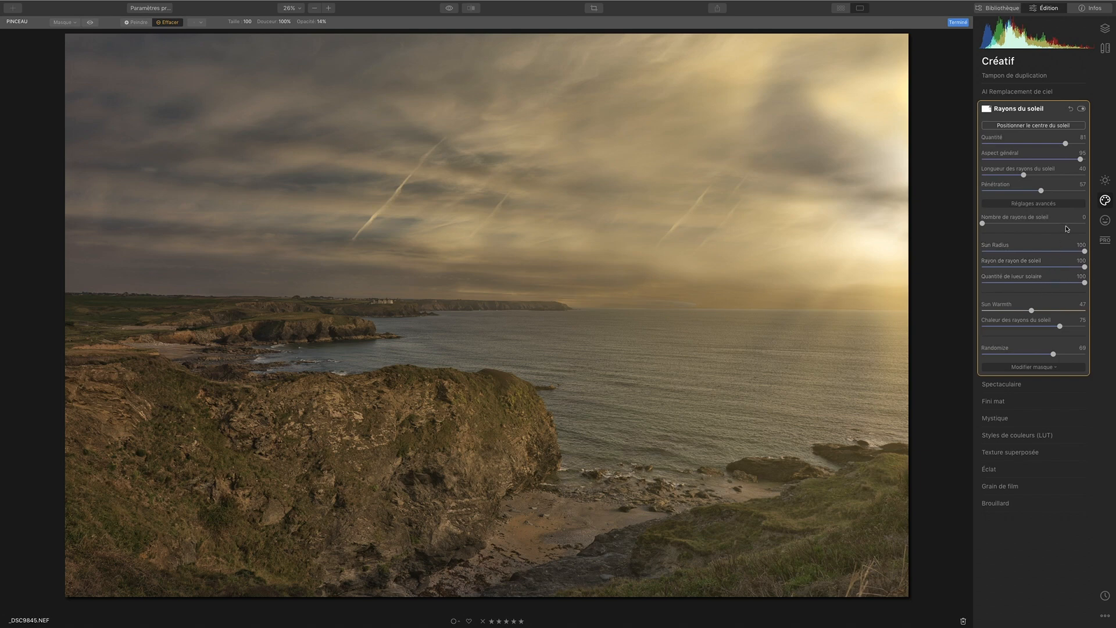
left_click(1086, 109)
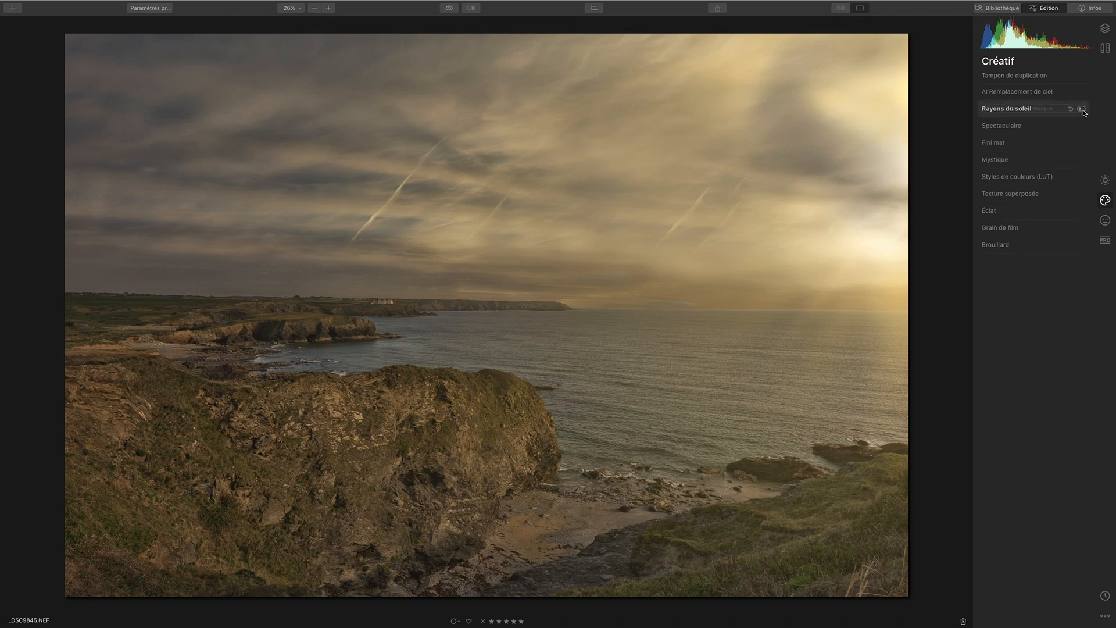
Step: Compare the photo with and without the Rayons du soleil effect, and collapse its settings
left_click(1081, 109)
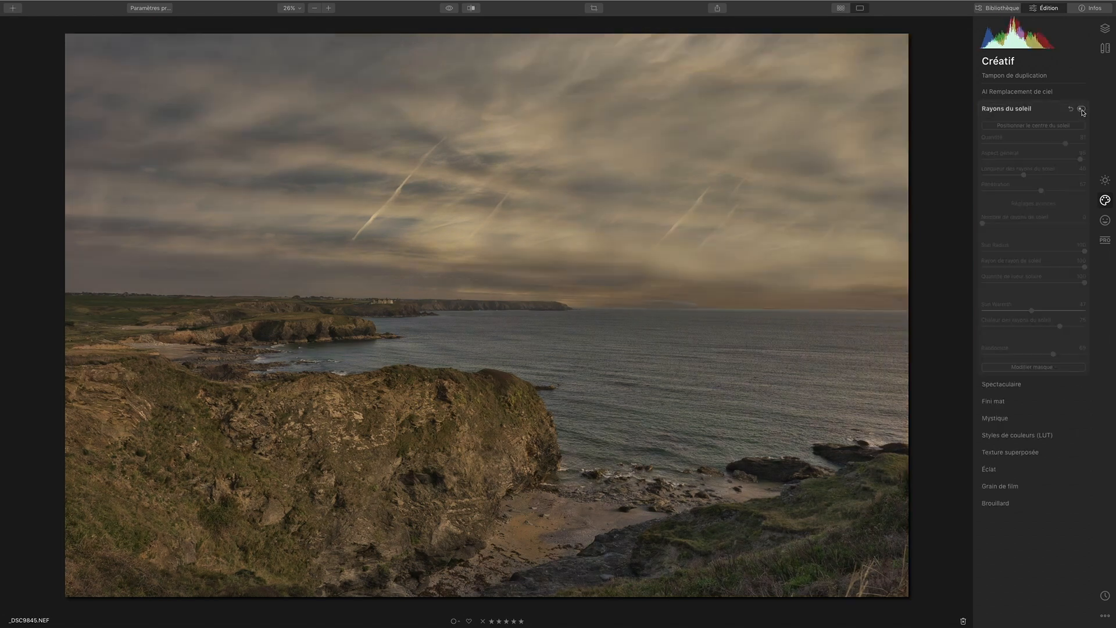
left_click(1083, 110)
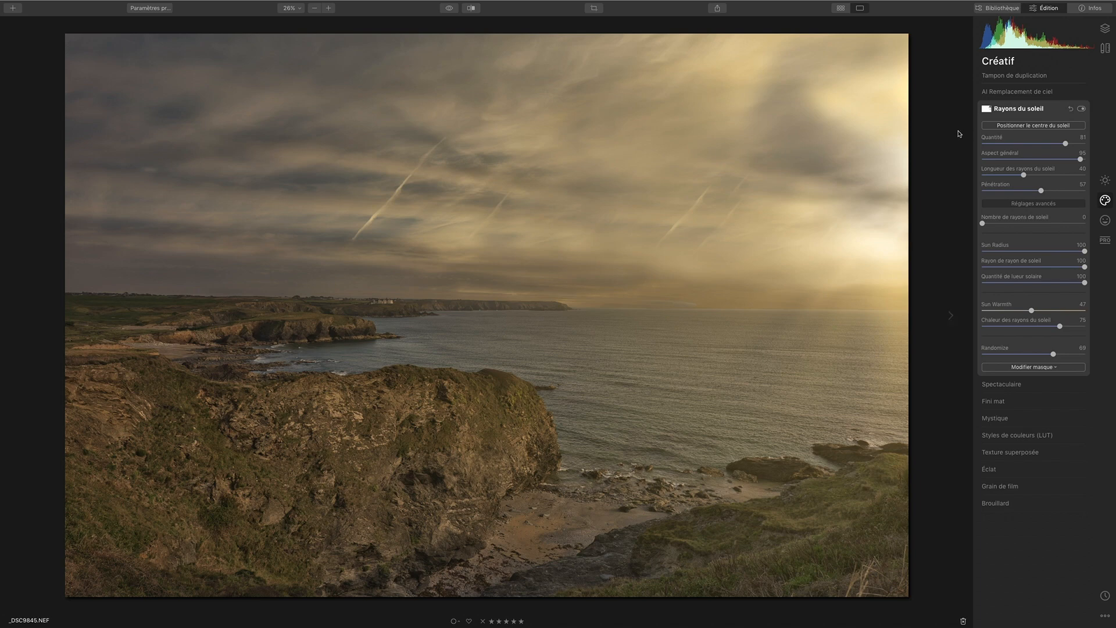
left_click(1020, 108)
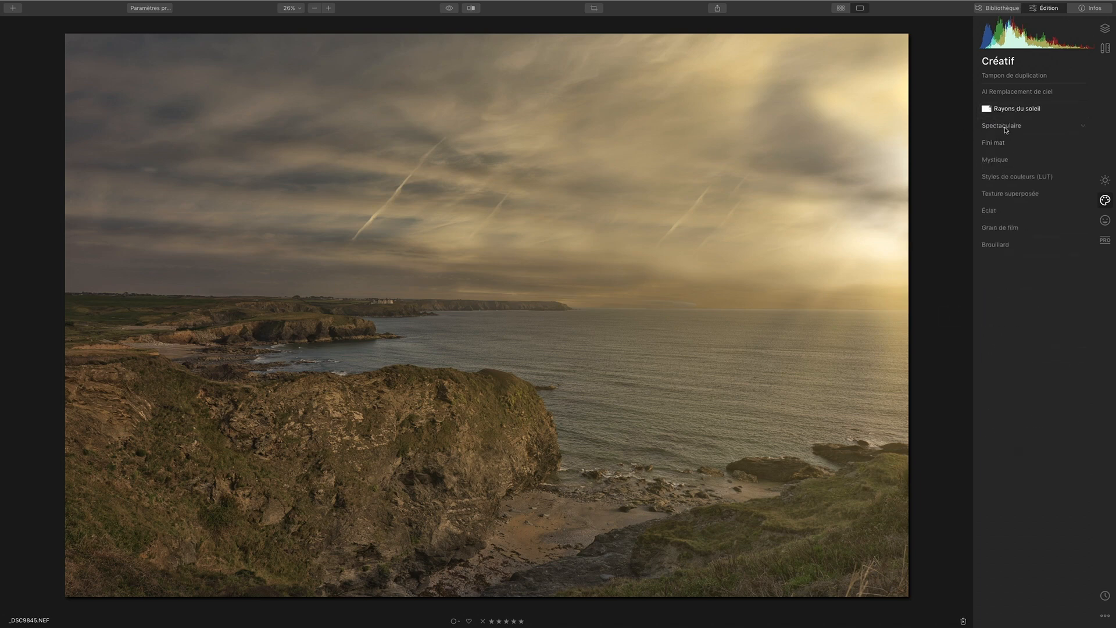
Step: Create a new stamped layer (calque analogue) above the Tampon de duplication layer
left_click(1005, 127)
left_click(1105, 30)
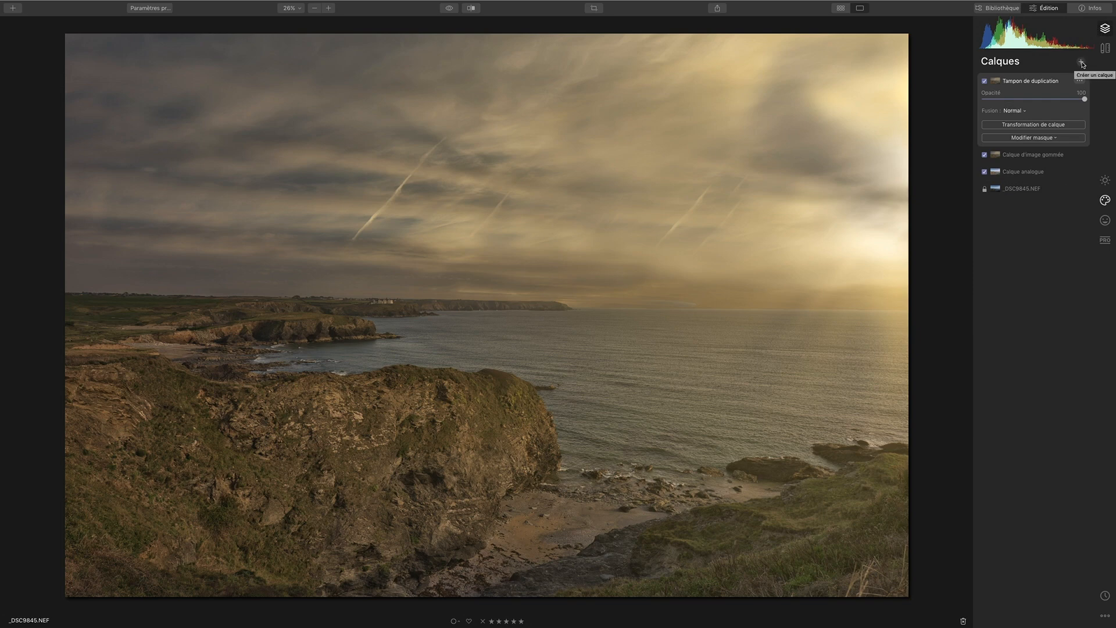
left_click(1081, 62)
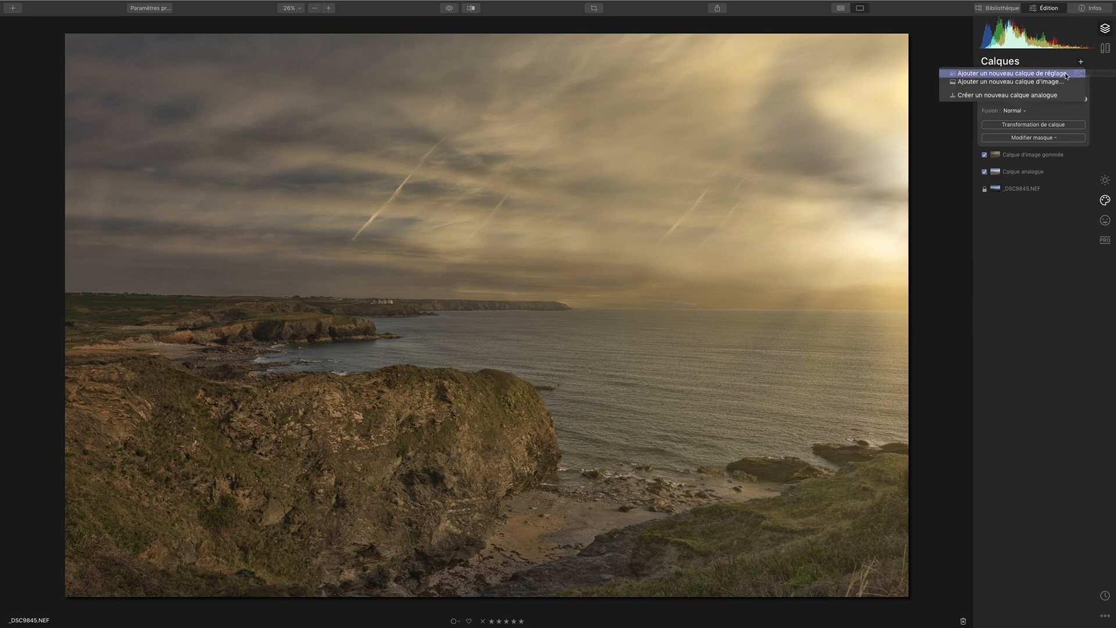
left_click(1045, 96)
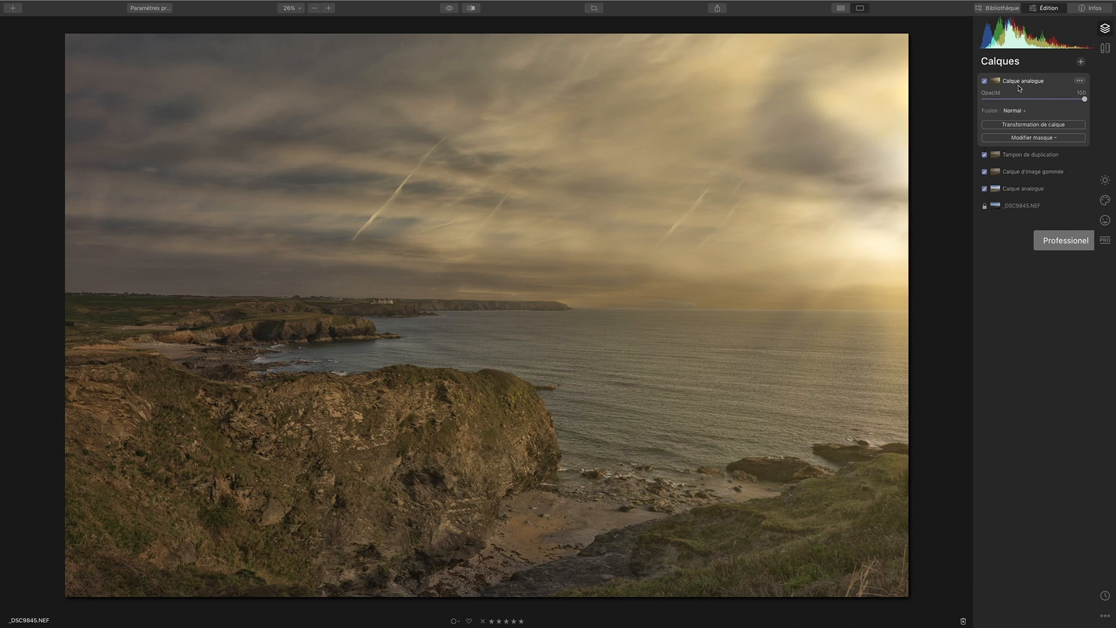
Step: Hide the new Calque analogue and delete the Tampon de duplication, Calque d'image gommée and older Calque analogue layers beneath it
left_click(1082, 158)
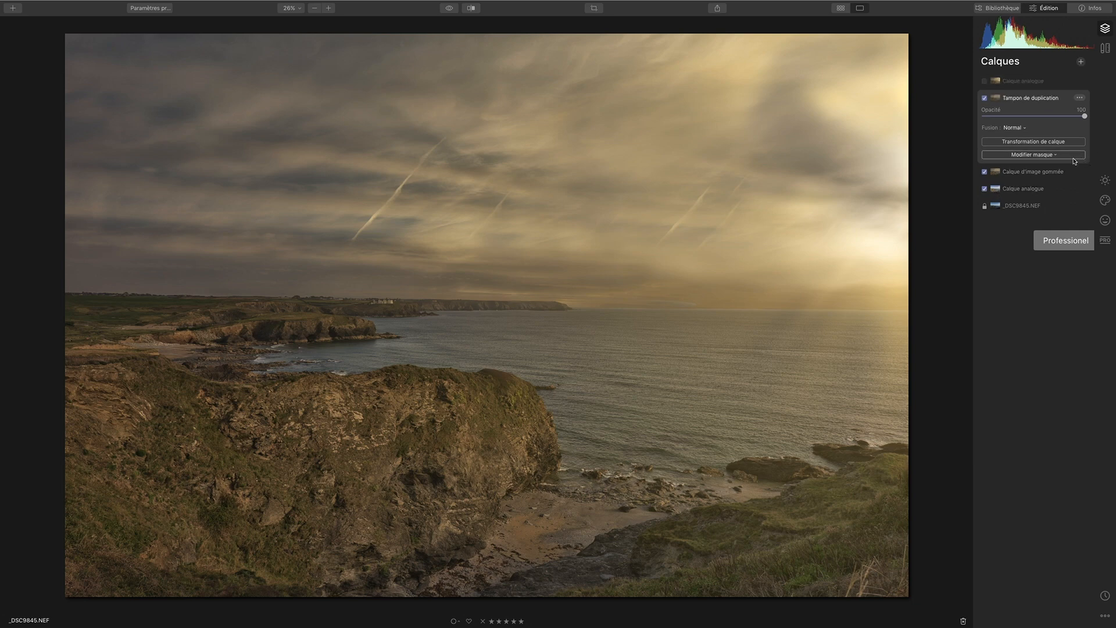
left_click(1080, 98)
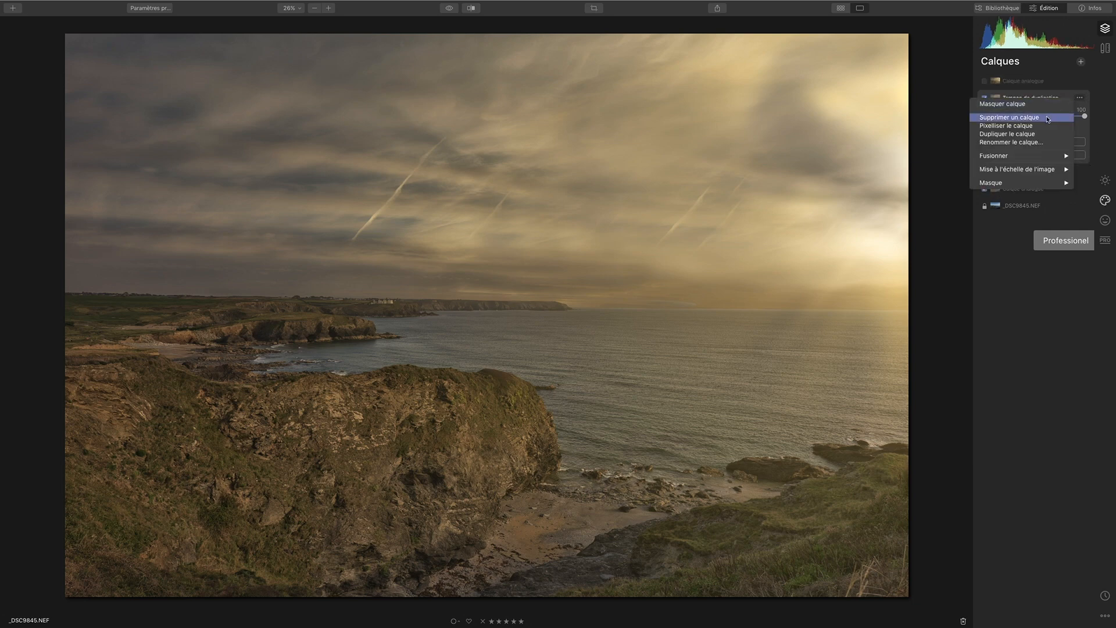
left_click(1048, 118)
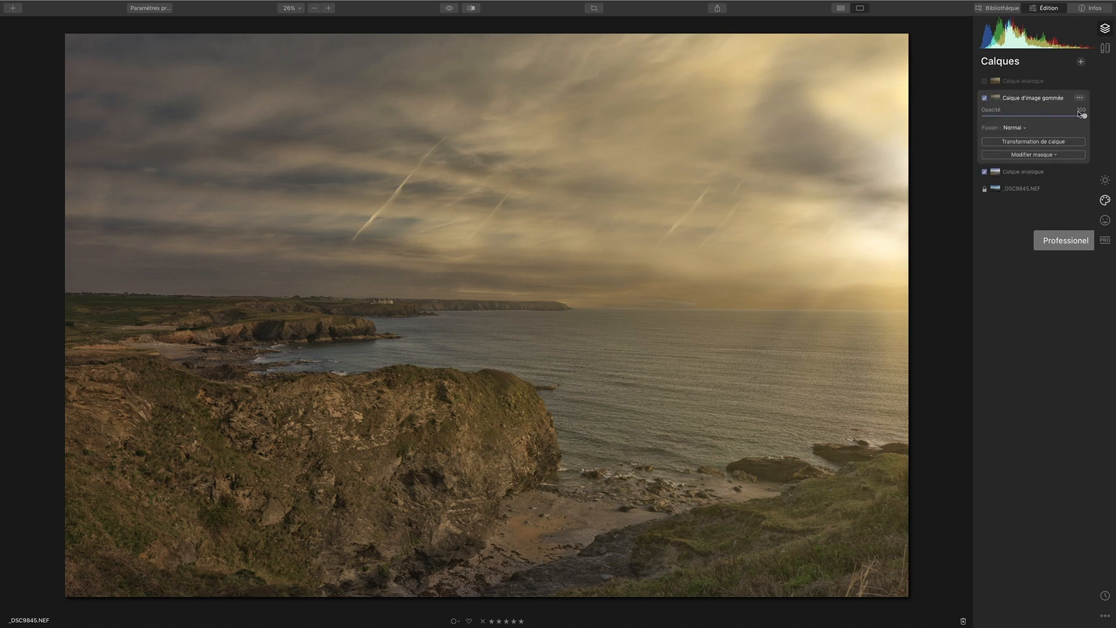
left_click(1079, 98)
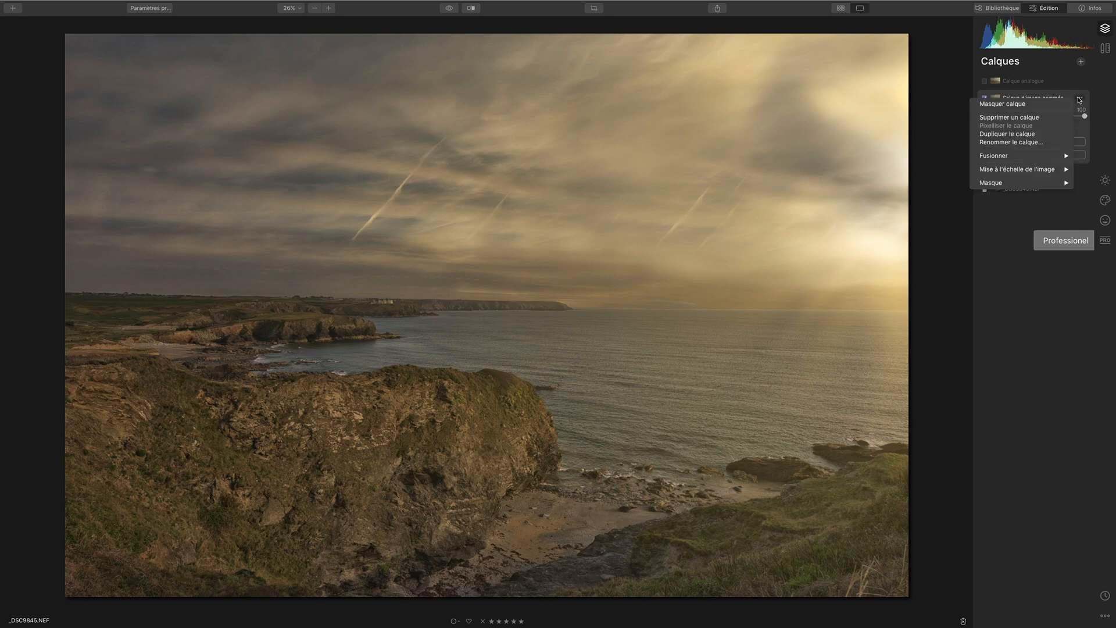
left_click(1050, 118)
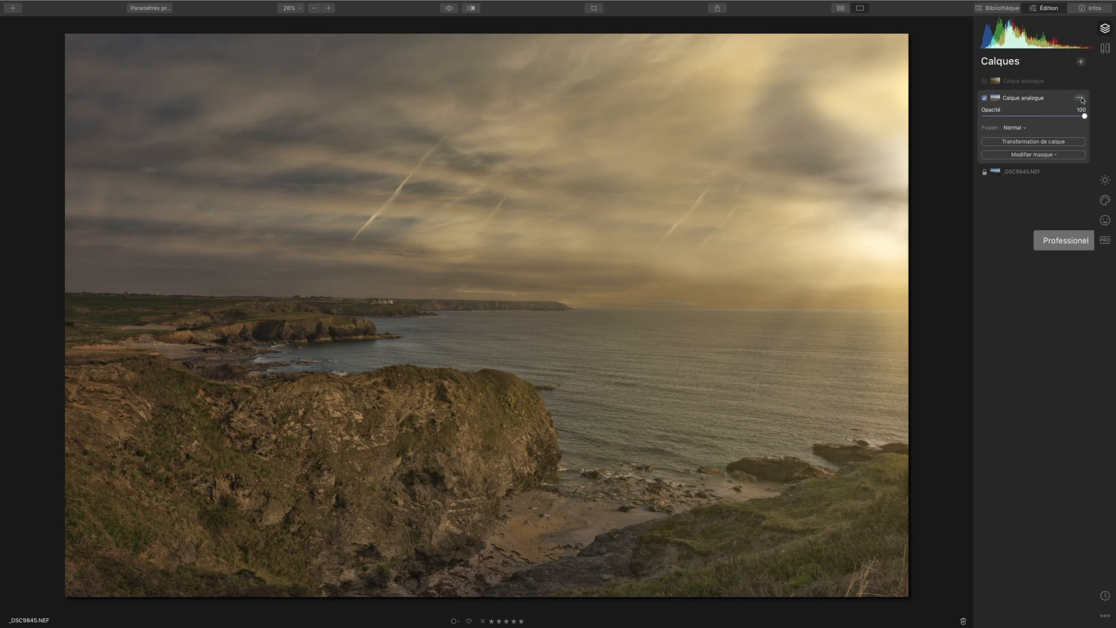
left_click(1079, 99)
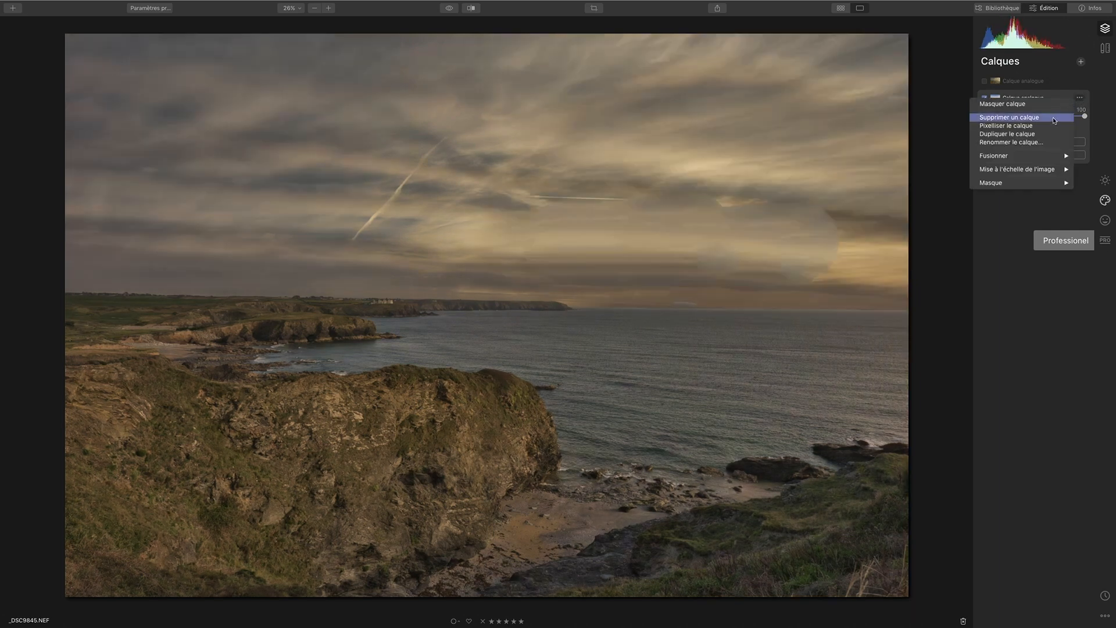
left_click(1053, 117)
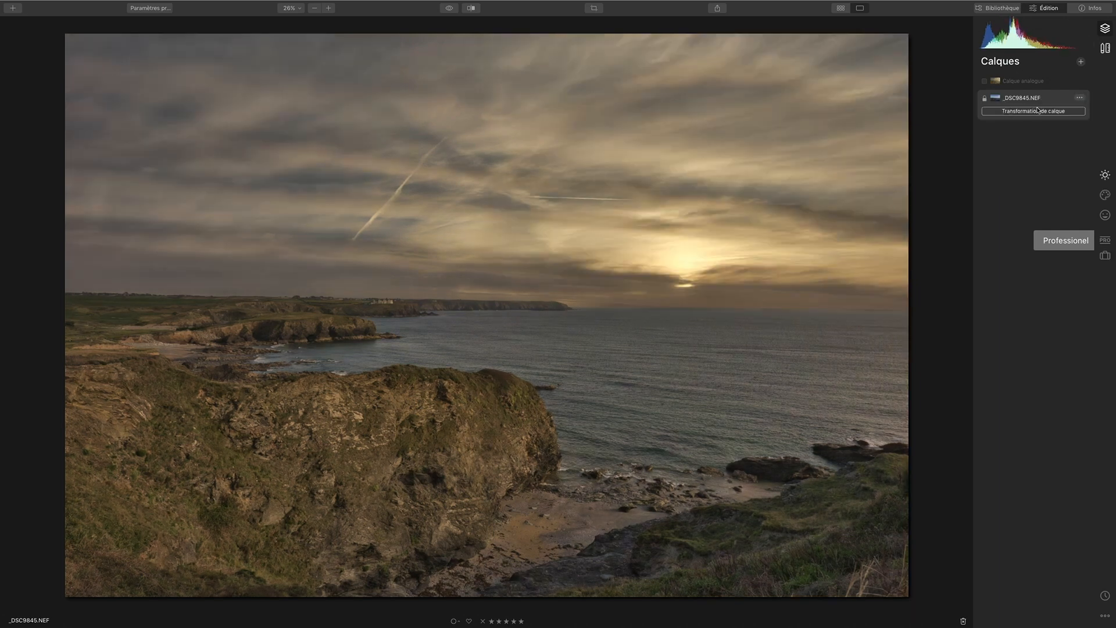
Step: Show the remaining Calque analogue layer and rasterize it, keeping its opacity at 100
left_click(985, 82)
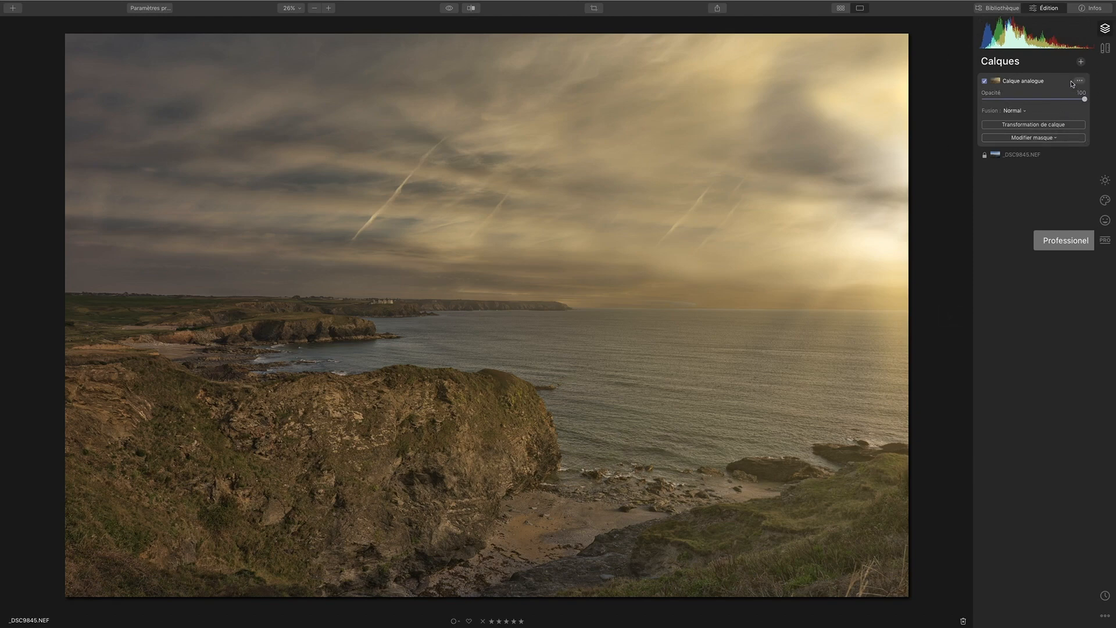
left_click(1080, 82)
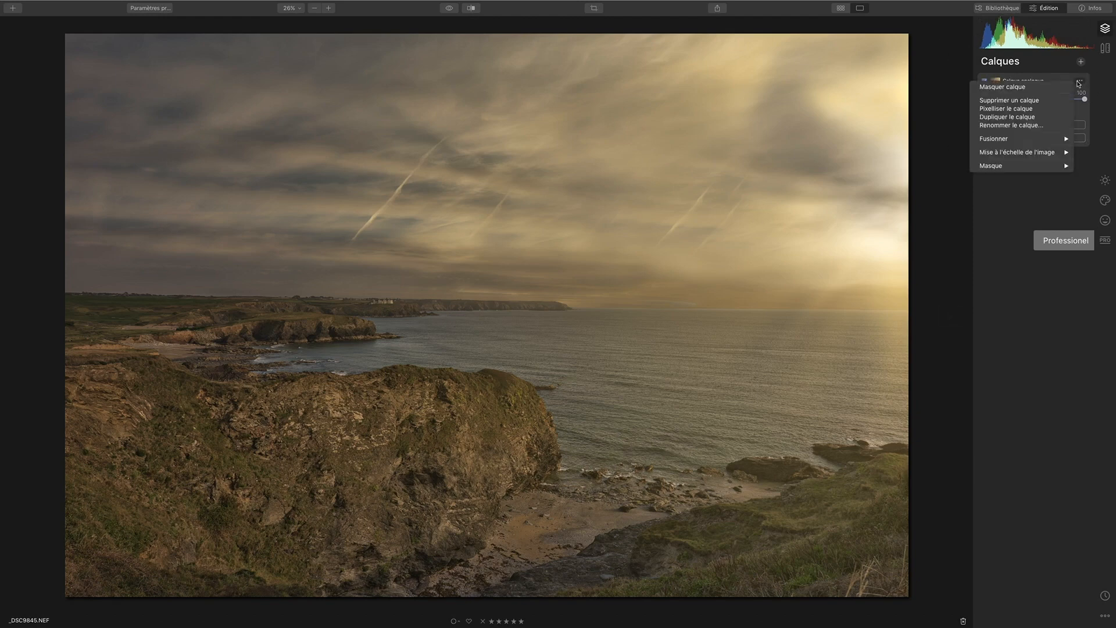
left_click(1033, 112)
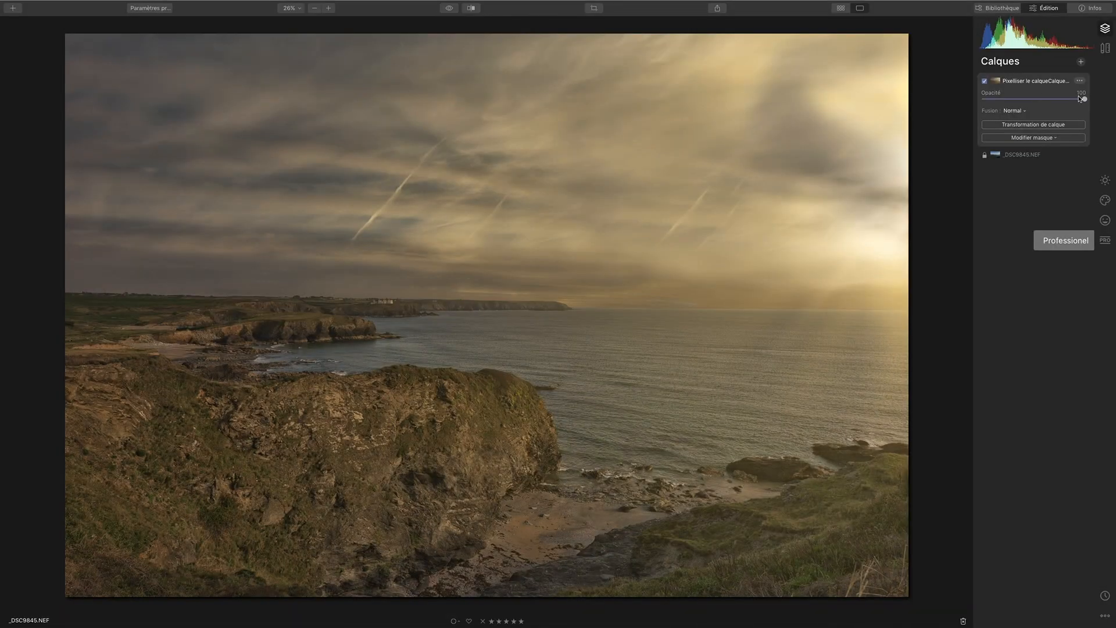
left_click_drag(1075, 100, 1115, 84)
Step: Try the Spectaculaire effect with Quantité about 69, Contraste local 25, Luminosité -7 and Saturation 36
left_click(1105, 200)
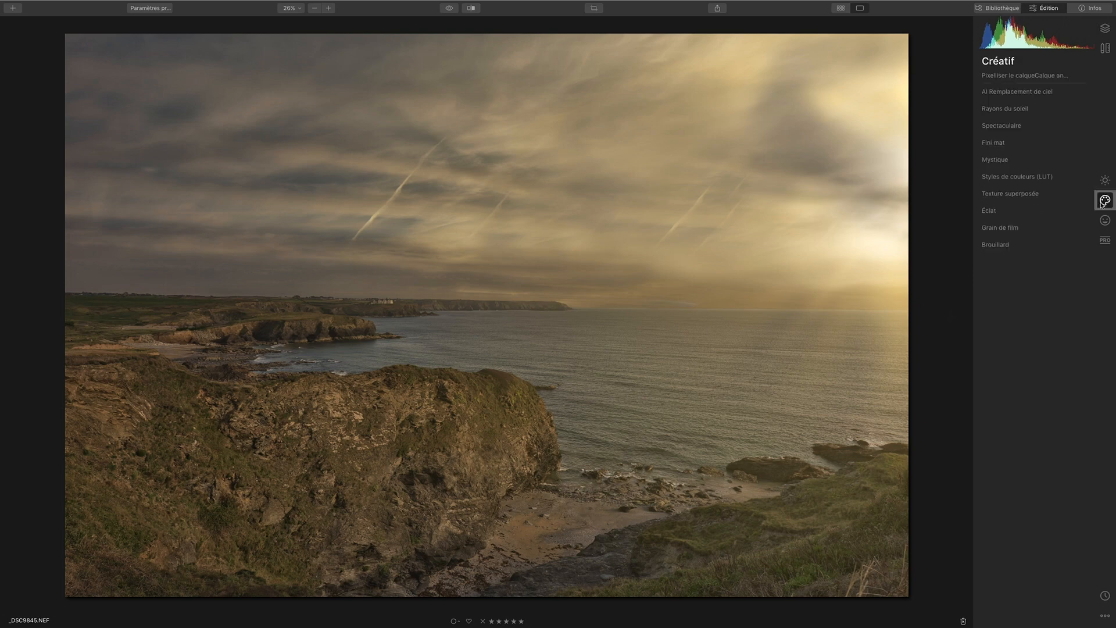
left_click(1008, 125)
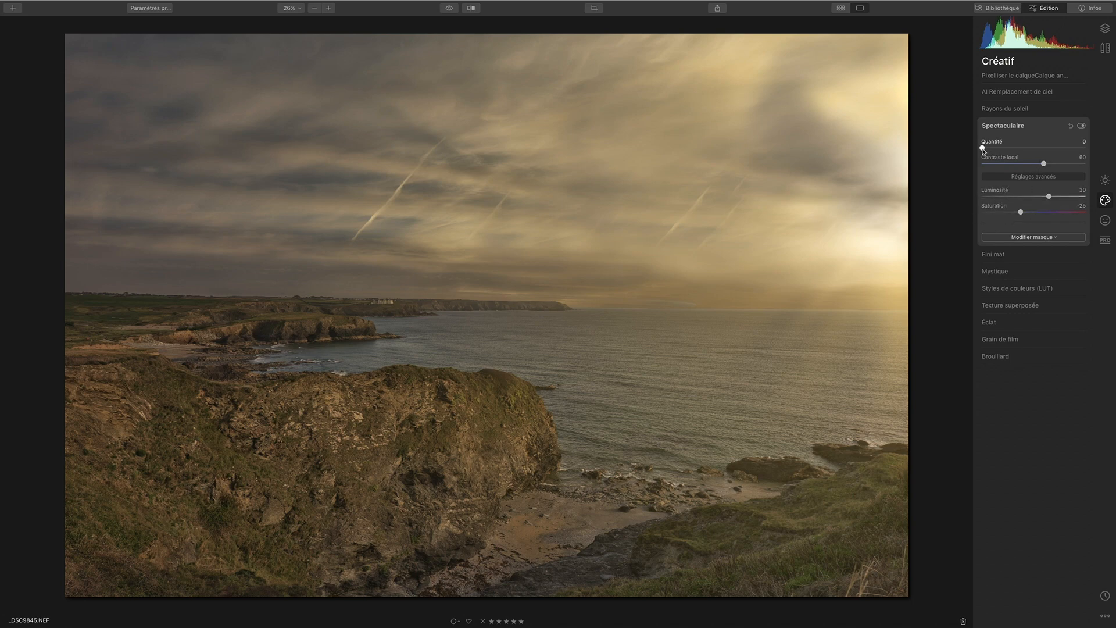
left_click_drag(983, 148, 1058, 147)
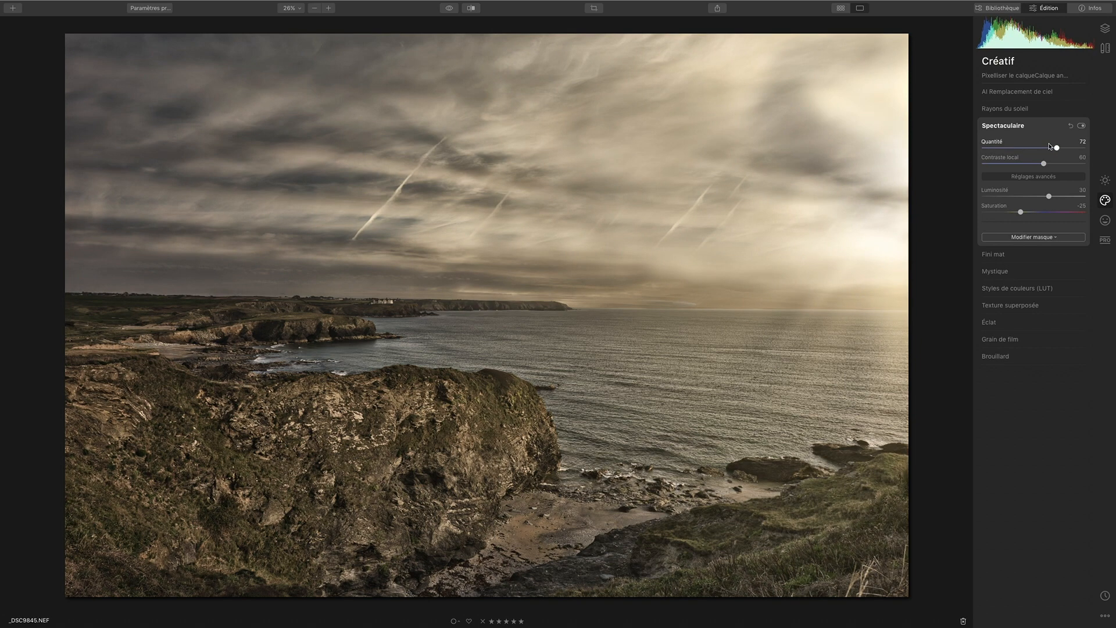
mouse_move(1057, 148)
left_mouse_down()
mouse_move(1011, 150)
mouse_move(1045, 148)
left_mouse_up()
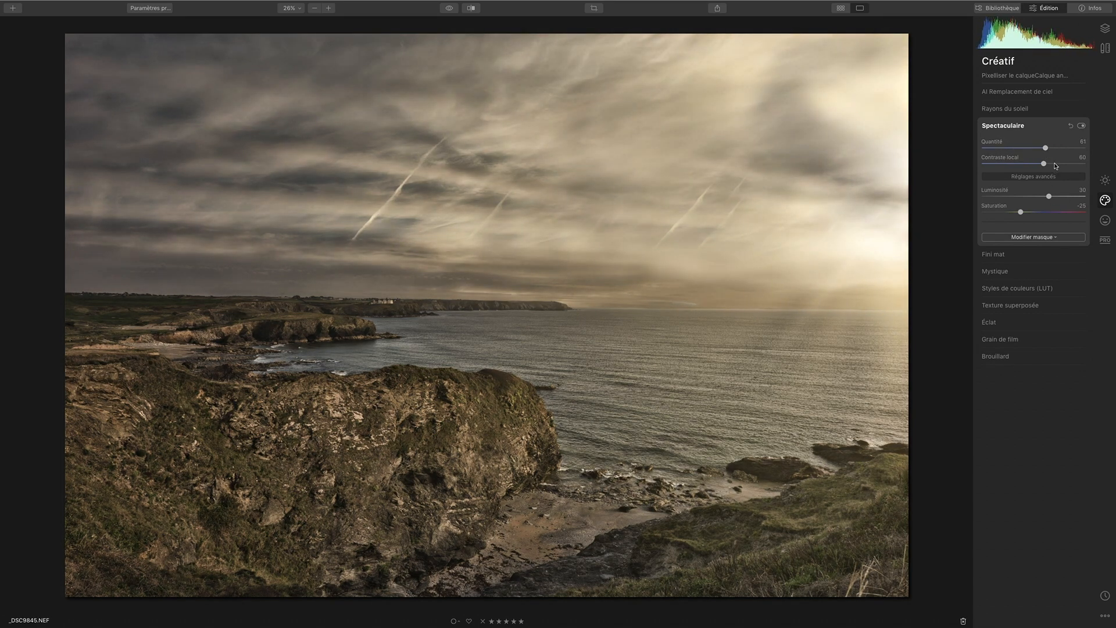
left_click_drag(1045, 148, 1008, 165)
mouse_move(1050, 196)
left_mouse_down()
mouse_move(1066, 197)
mouse_move(996, 197)
mouse_move(1029, 197)
left_mouse_up()
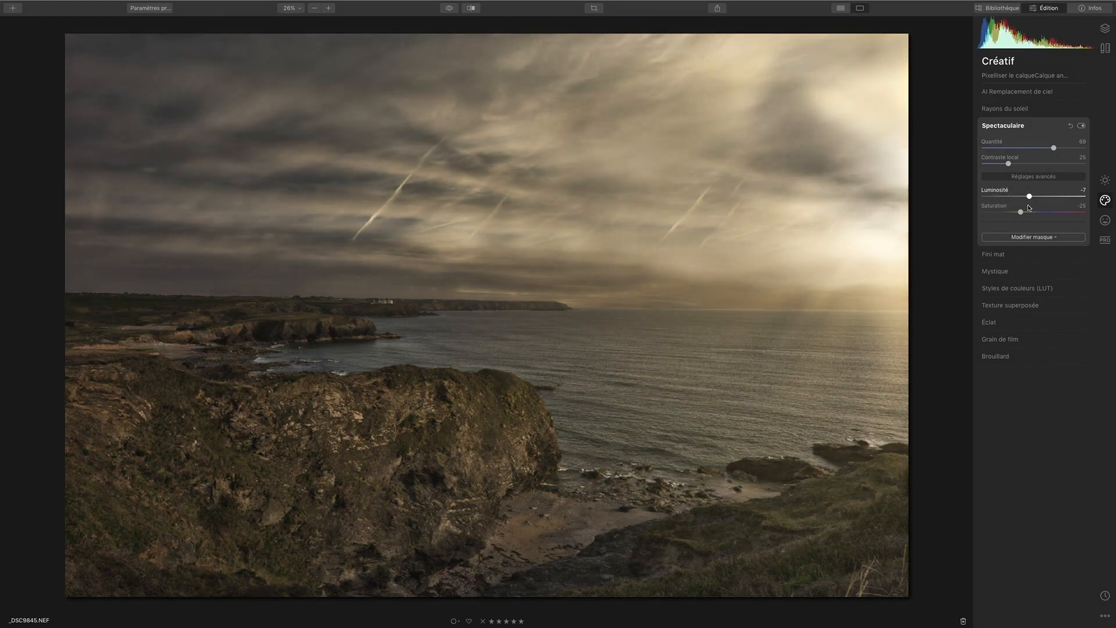
left_click_drag(1021, 213, 1057, 212)
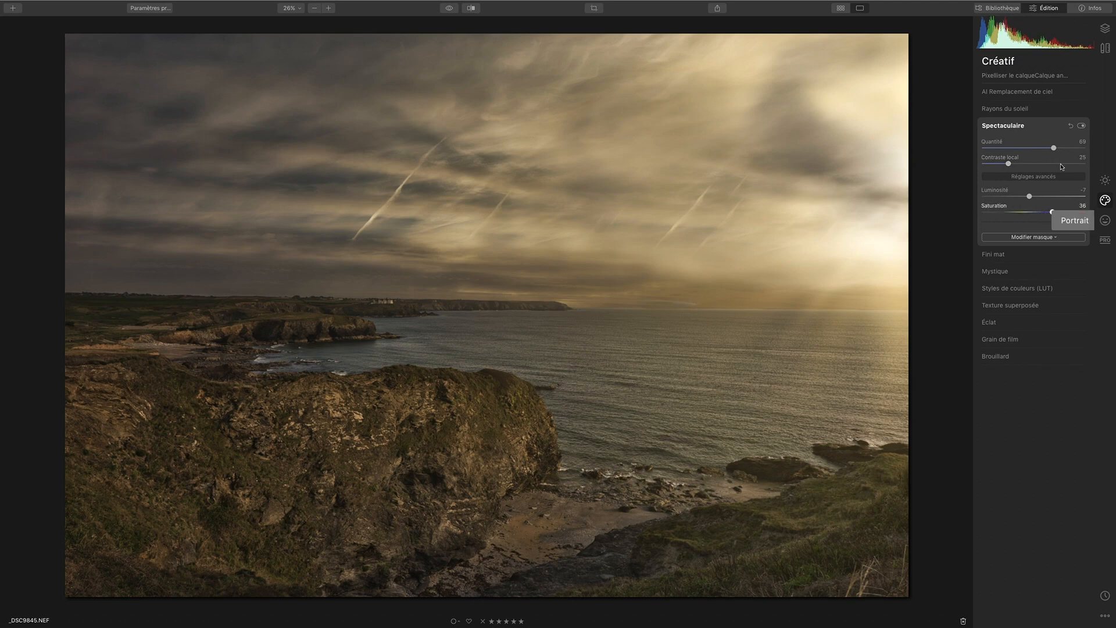
Step: Reset the Spectaculaire settings and set Quantité to about 65
left_click(1071, 126)
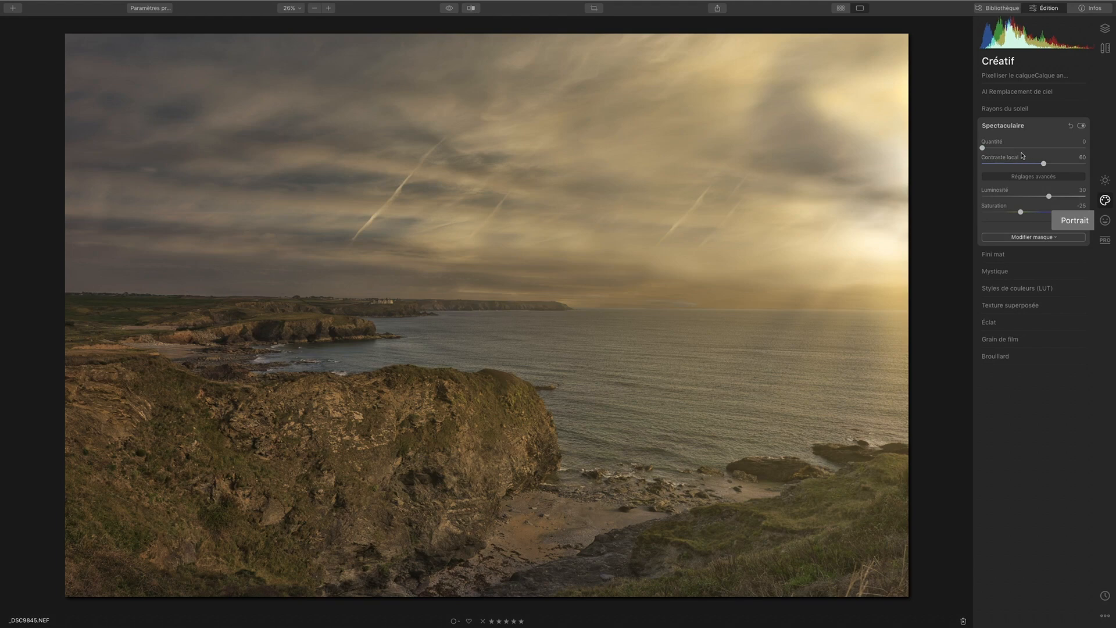
left_click_drag(983, 147, 1049, 148)
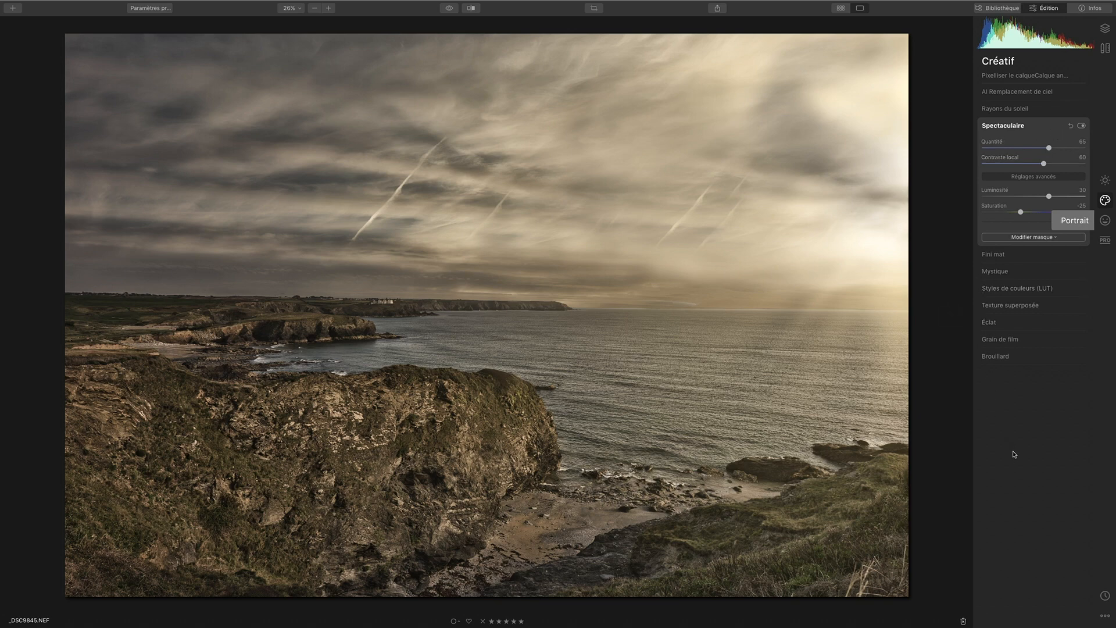
Step: Apply the Fini mat effect with Quantité at about 69, Fade at 45 and Contraste at about -54
left_click(996, 256)
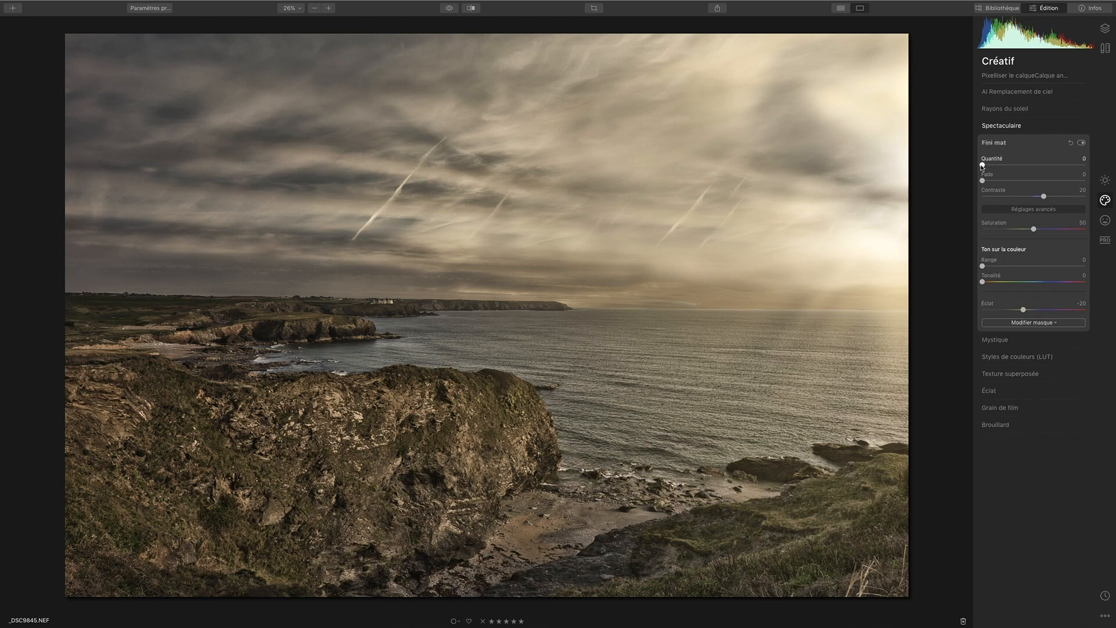
mouse_move(983, 166)
left_mouse_down()
mouse_move(1063, 161)
mouse_move(965, 170)
left_mouse_up()
left_click_drag(983, 166, 1055, 165)
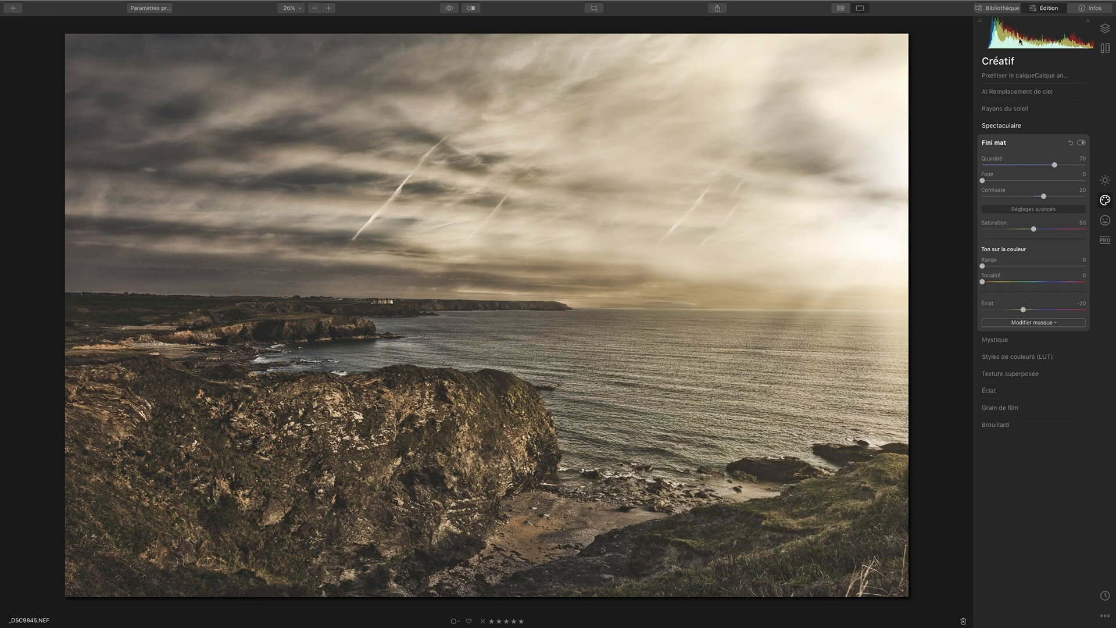
mouse_move(1055, 165)
left_mouse_down()
mouse_move(1092, 166)
mouse_move(971, 165)
mouse_move(1060, 162)
left_mouse_up()
left_click_drag(1065, 161, 1057, 162)
left_click_drag(983, 181, 1029, 181)
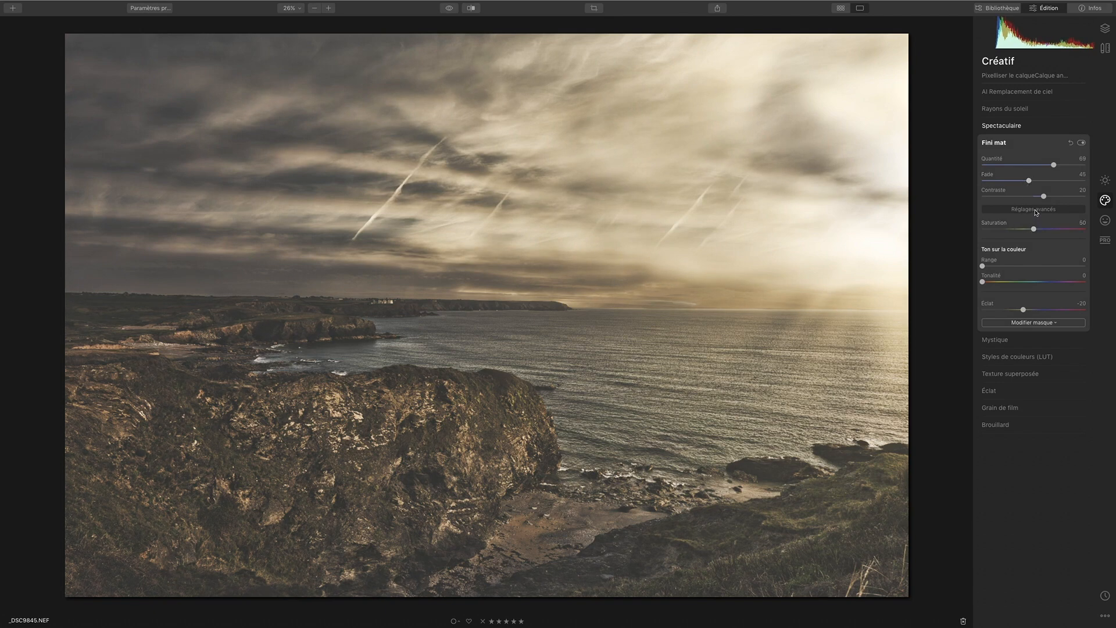
left_click_drag(1044, 196, 1005, 197)
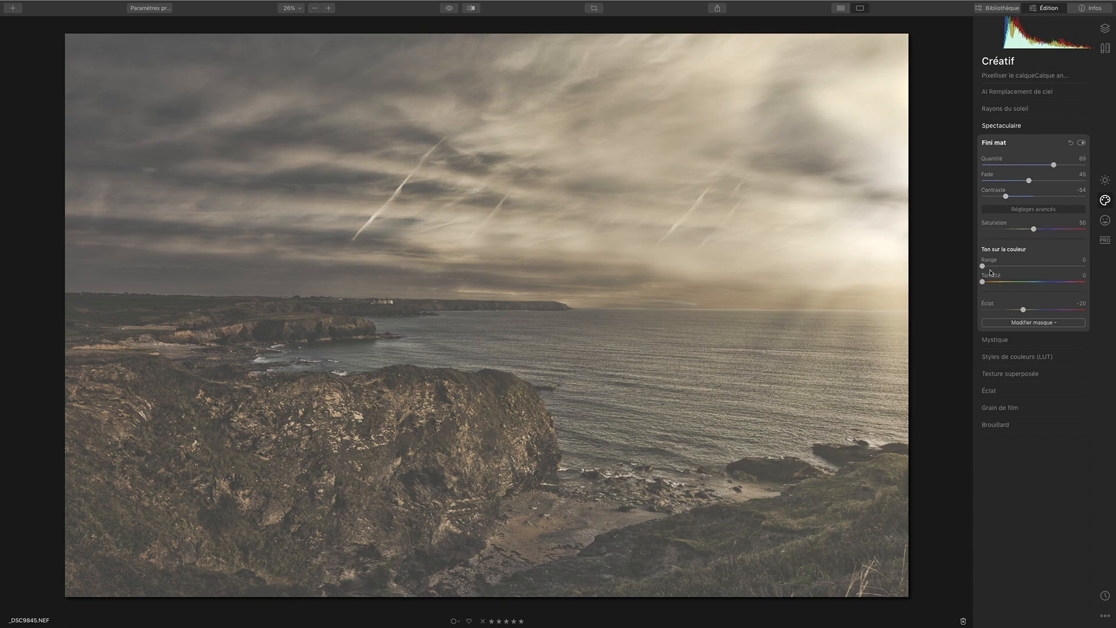
Step: Tint the matte look with Range 61 and Tonalité 90, and set Fade to 40, Contraste to 33 and Éclat to about -56
left_click_drag(983, 266, 1050, 282)
left_click_drag(1007, 196, 975, 180)
left_click_drag(1022, 267, 1009, 283)
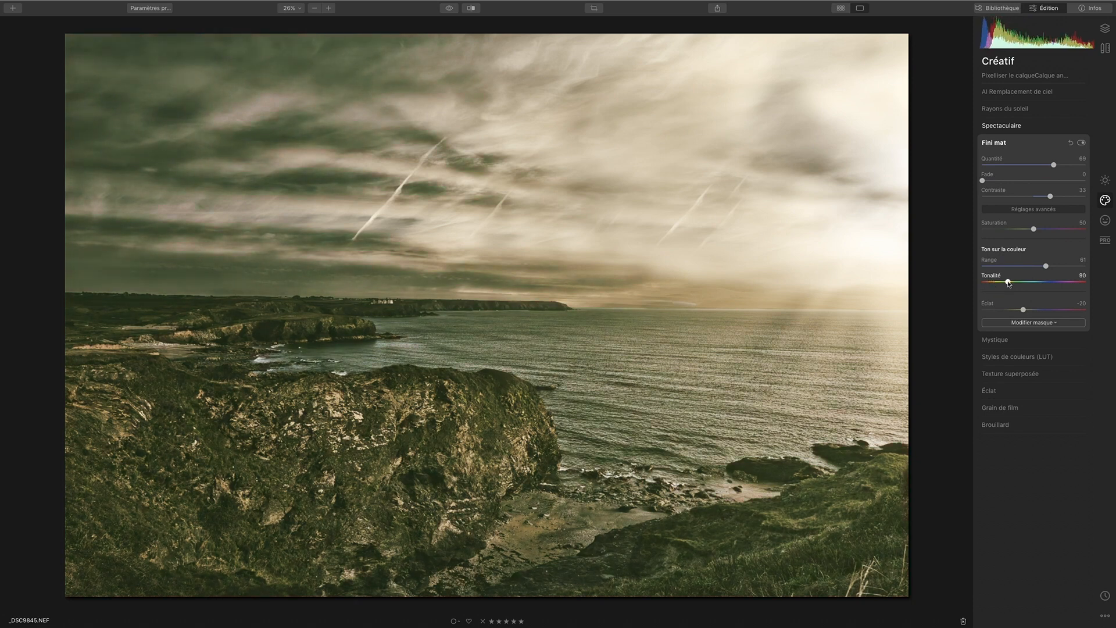
left_click_drag(983, 181, 1024, 181)
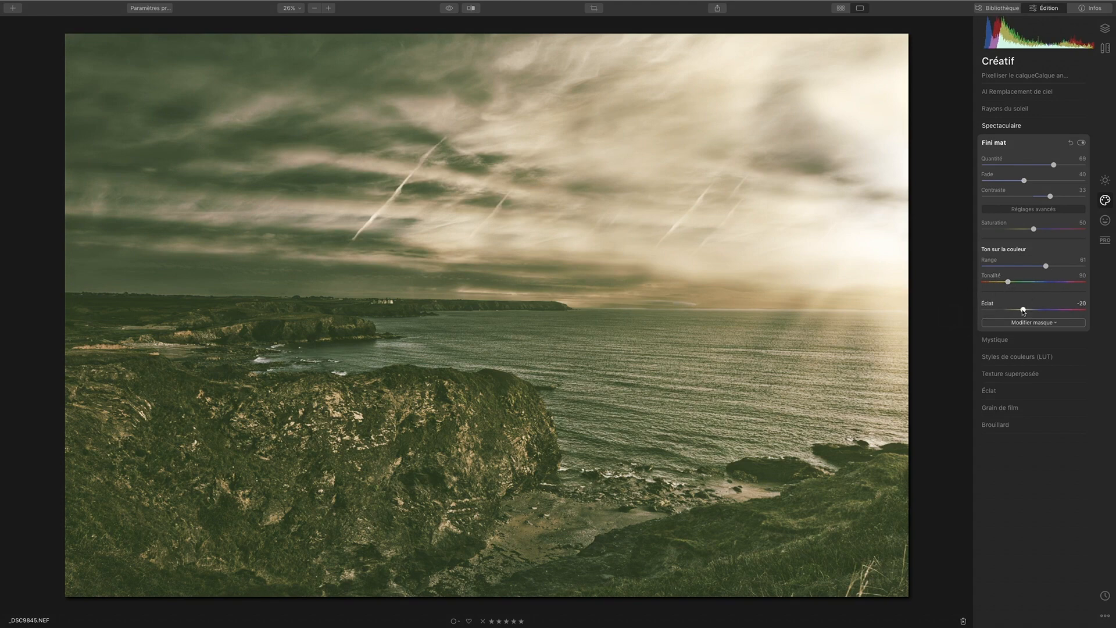
left_click_drag(1030, 311, 1004, 313)
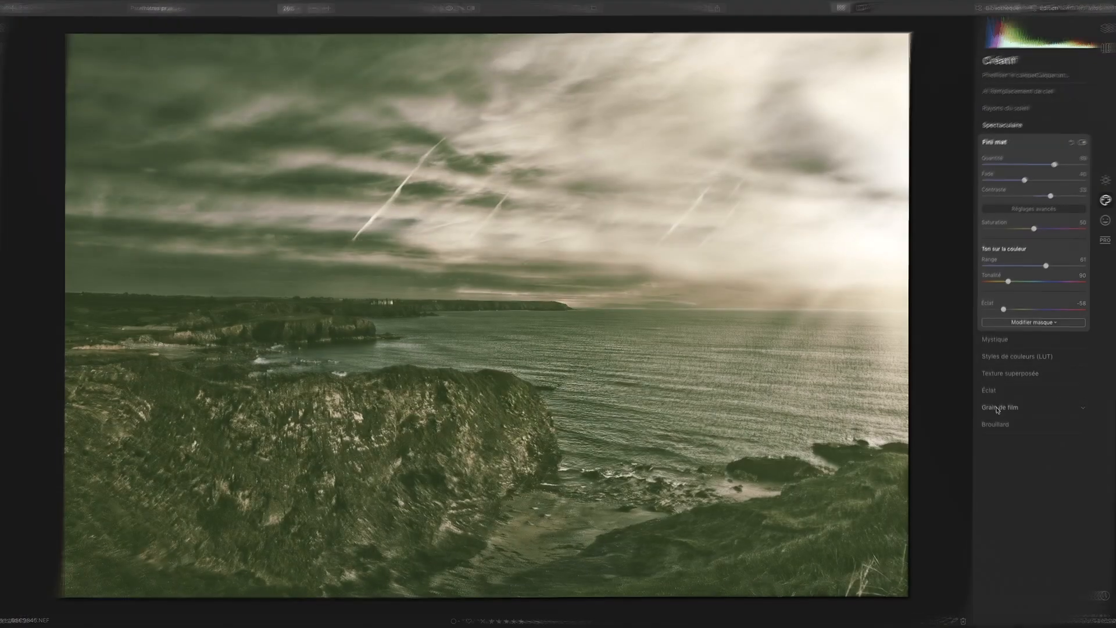
Step: Add film grain to the photo with a Quantité of 32
left_click(997, 408)
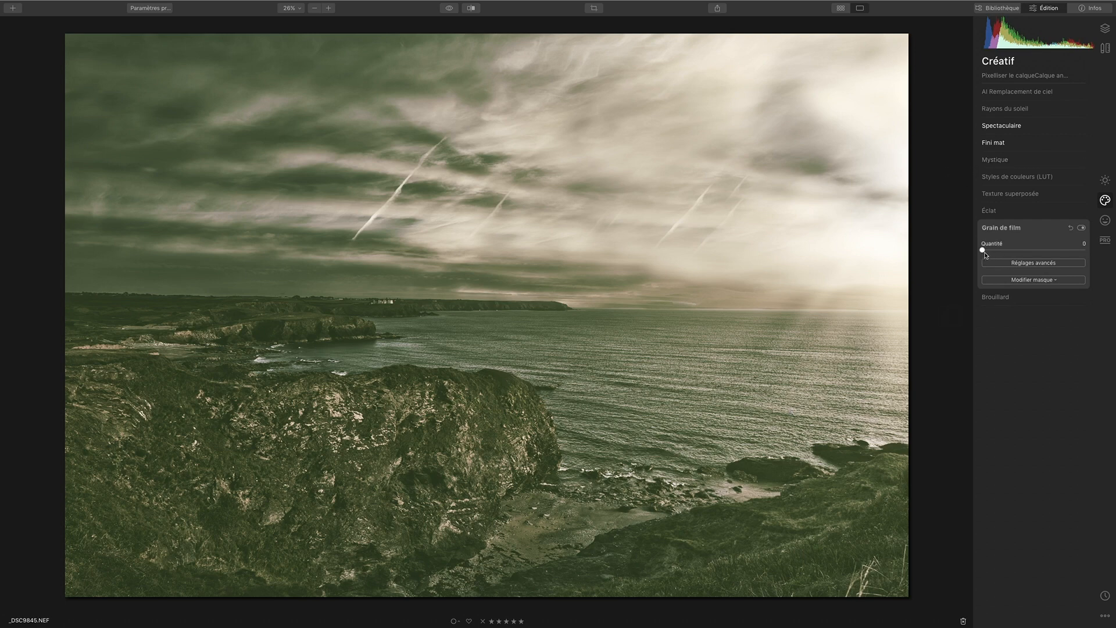
left_click_drag(982, 250, 1009, 251)
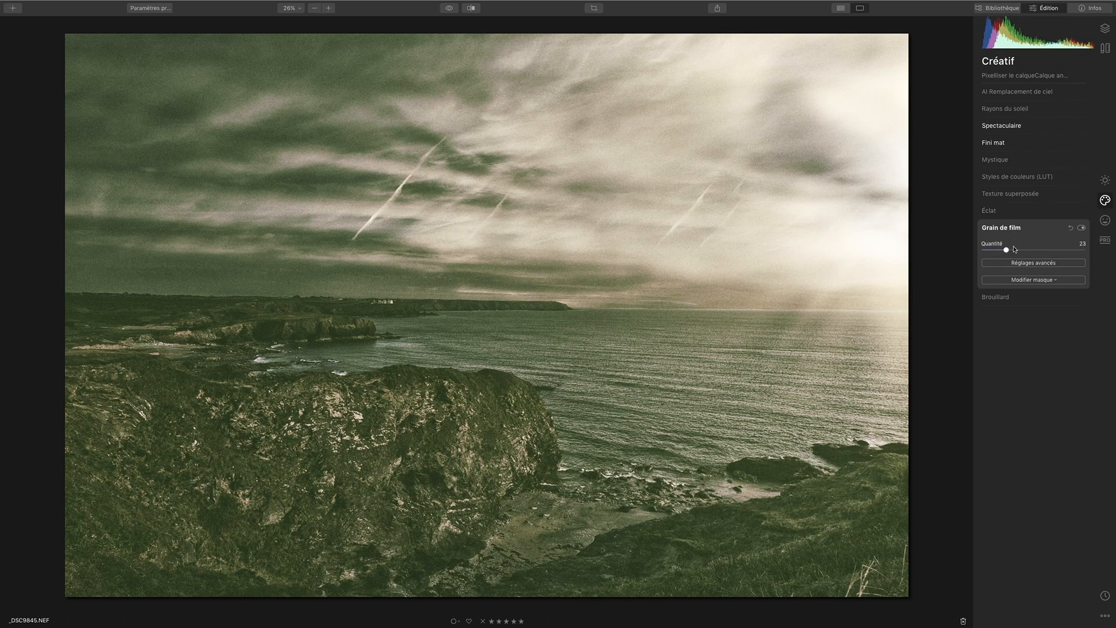
left_click_drag(1009, 251, 1015, 251)
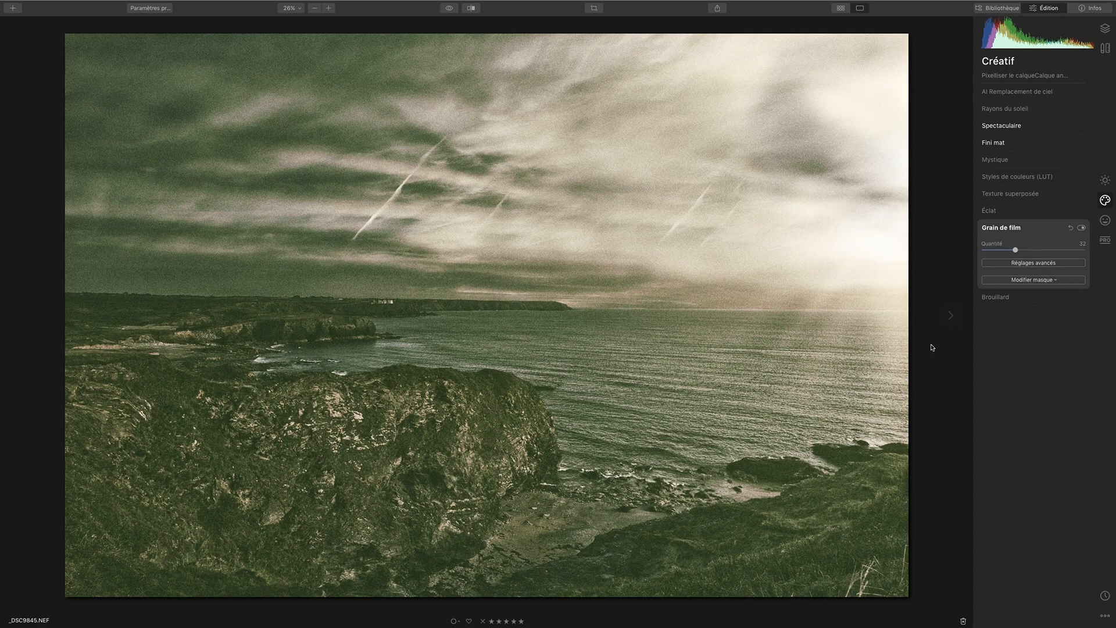
Step: Set the film grain's Taille to 100 and Cassure to 74, and its Quantité to about 19 after testing a much stronger amount
left_click(1039, 265)
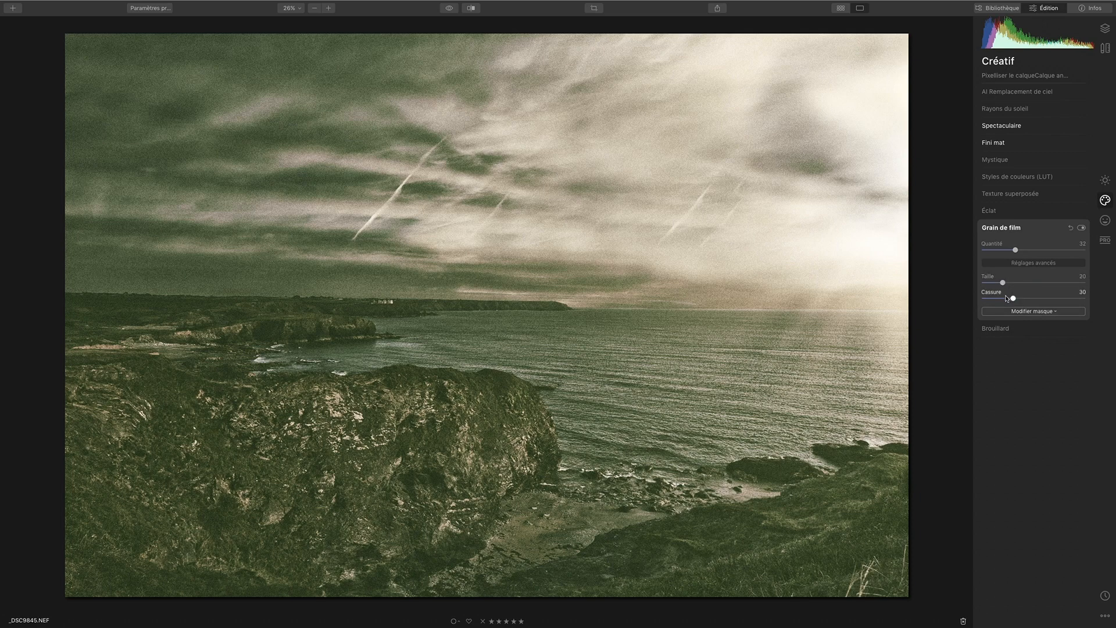
left_click_drag(1005, 284, 1077, 282)
left_click_drag(1078, 283, 1102, 283)
left_click_drag(1013, 299, 1055, 302)
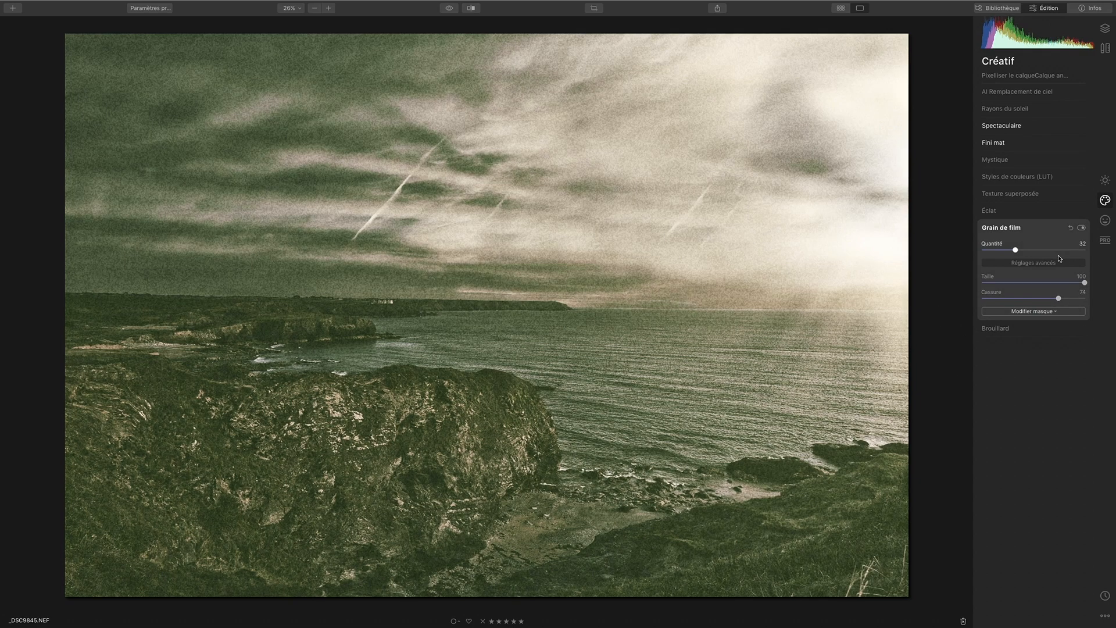
left_click_drag(1017, 252, 1065, 253)
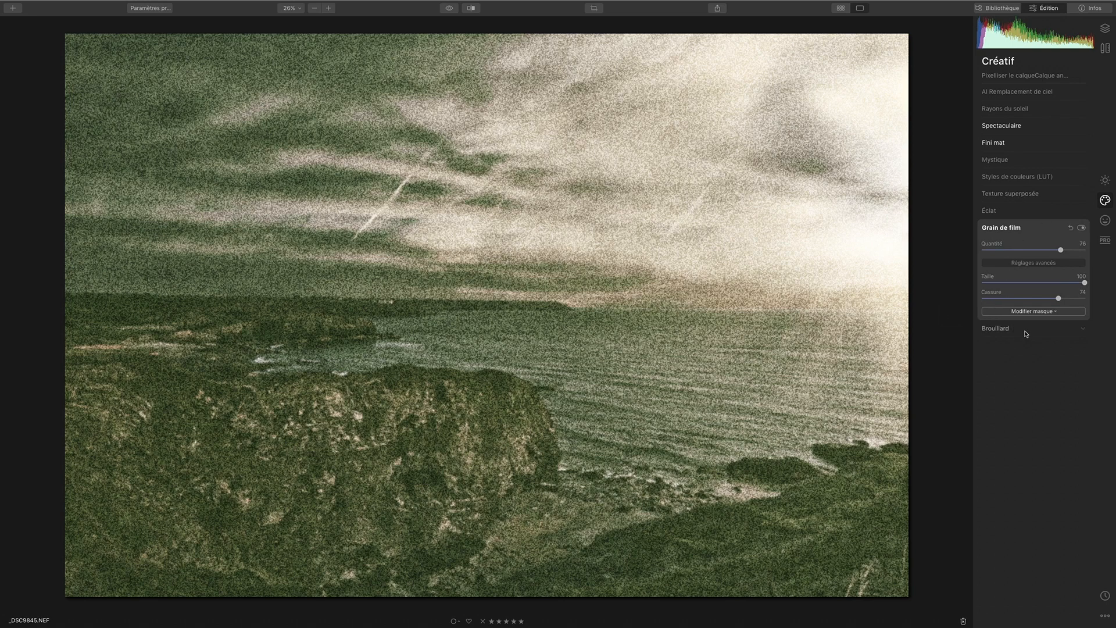
left_click_drag(1061, 250, 1002, 251)
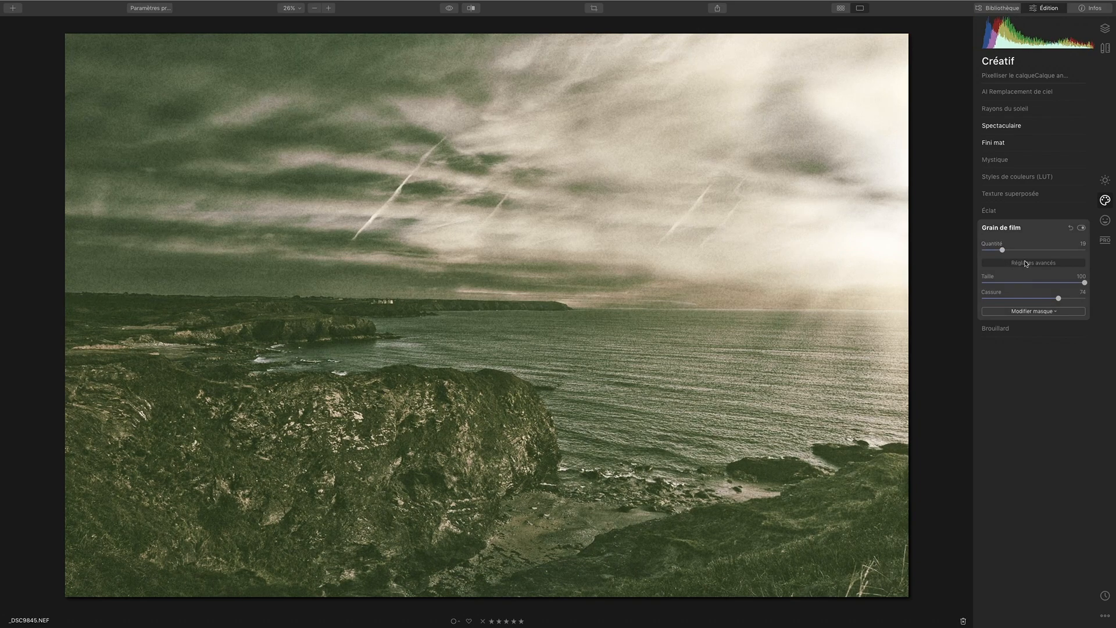
Step: Reset the Grain de film, Fini mat and Spectaculaire effects after trying a grain Quantité of 30
left_click_drag(1003, 252, 1014, 251)
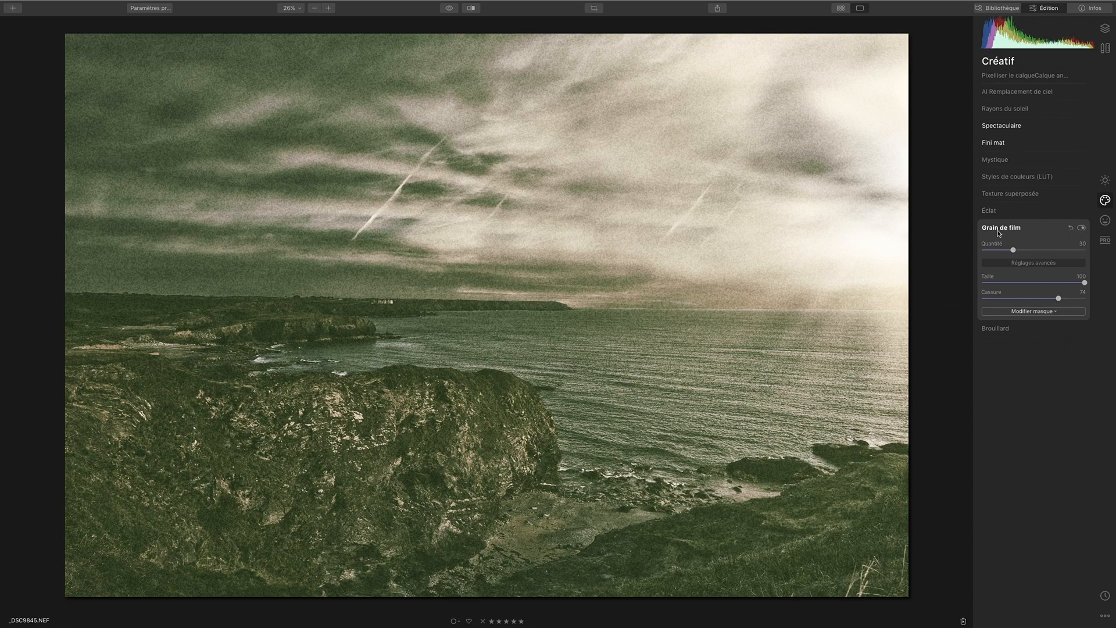
left_click(1070, 227)
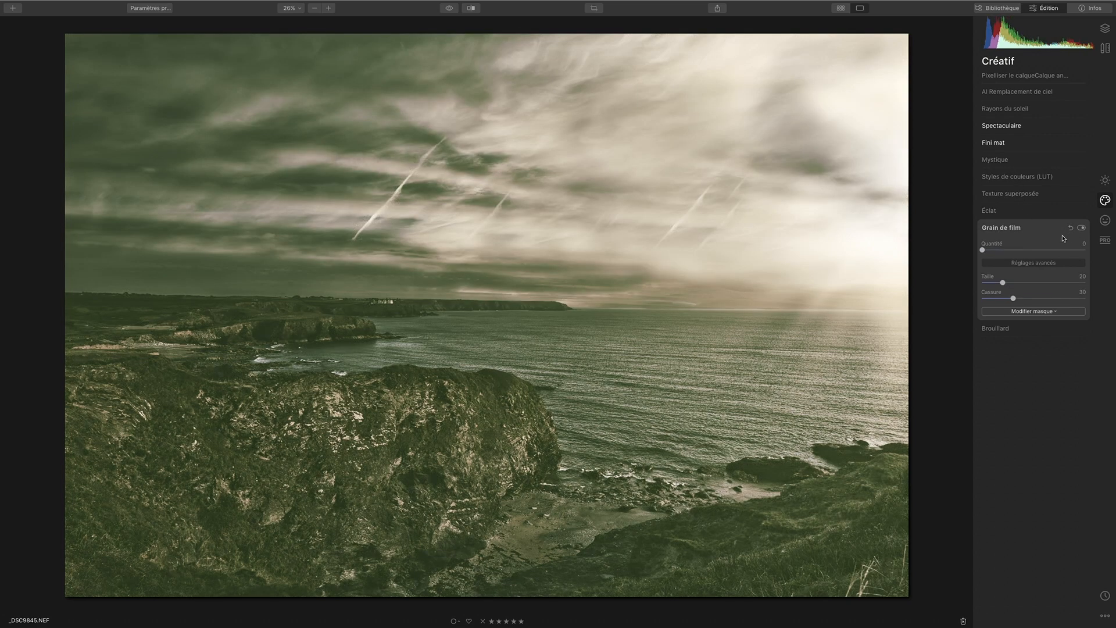
left_click(1005, 143)
left_click(1070, 143)
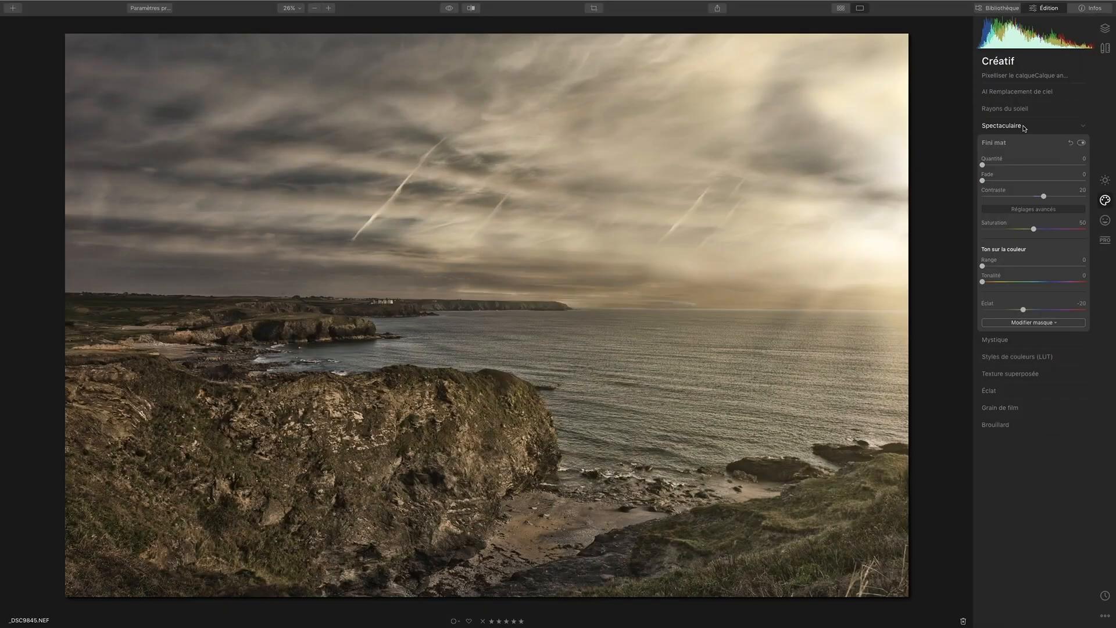
left_click(1070, 127)
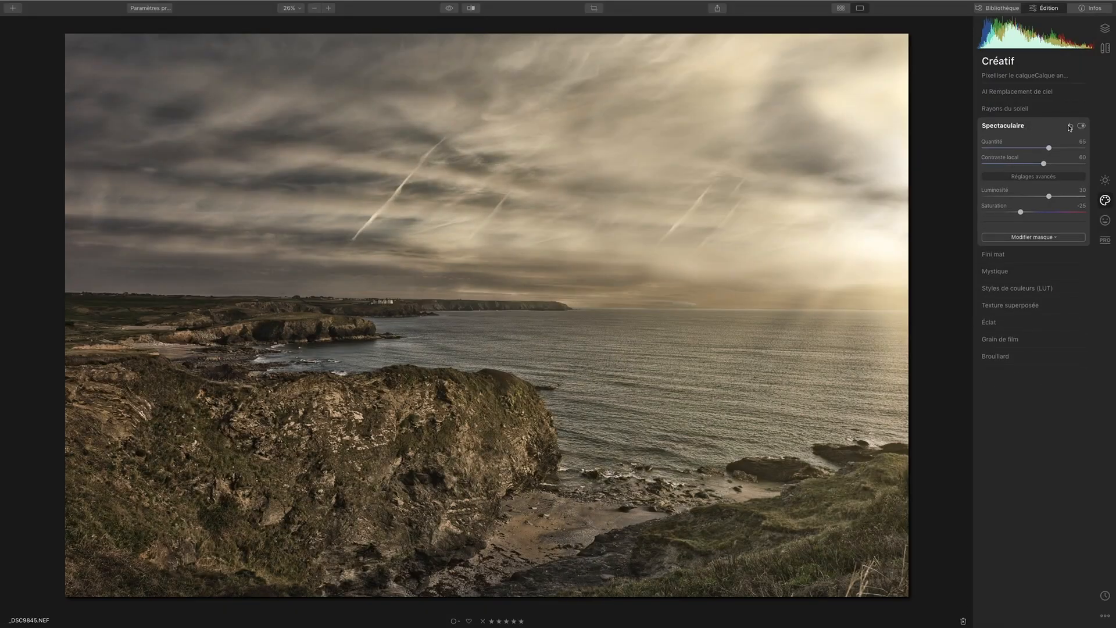
left_click(1071, 127)
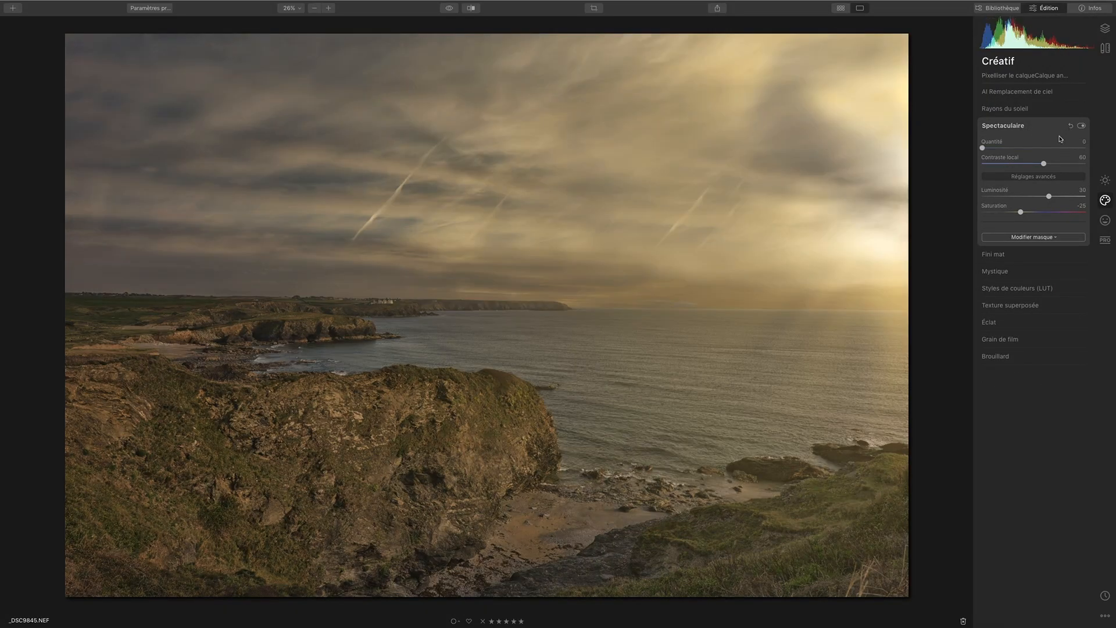
Step: Try the Mystique effect with Quantité at about 86, Lissage 15, Saturation 20 and Image chaleureuse 53
left_click(995, 272)
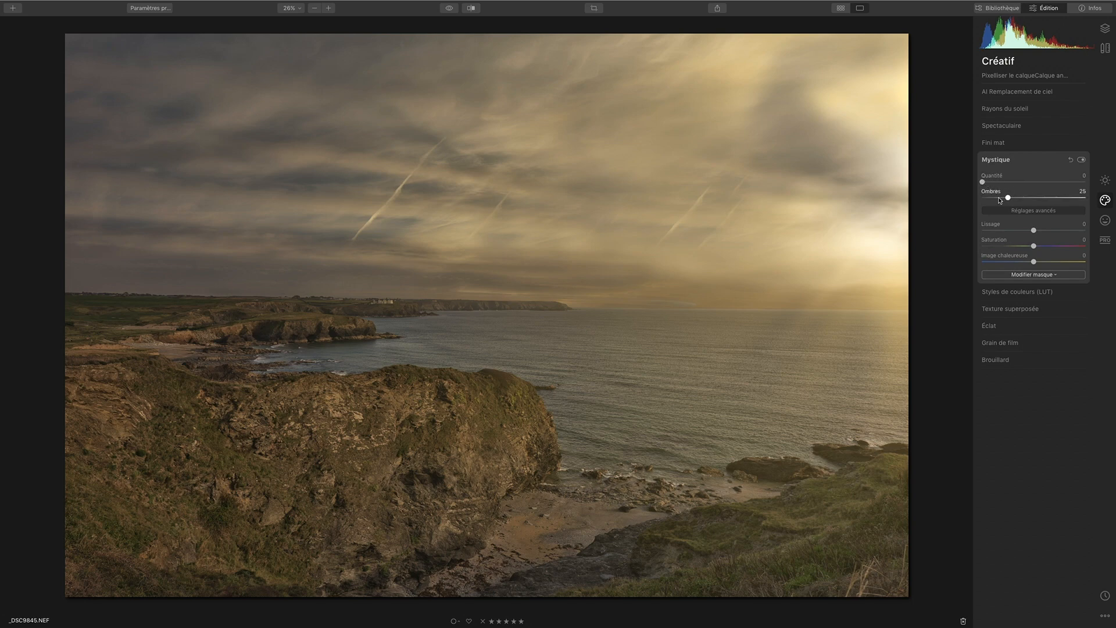
mouse_move(983, 182)
left_mouse_down()
mouse_move(1055, 182)
mouse_move(970, 183)
left_mouse_up()
left_click_drag(982, 183, 1070, 181)
left_click(1067, 229)
left_click_drag(1067, 228, 1066, 259)
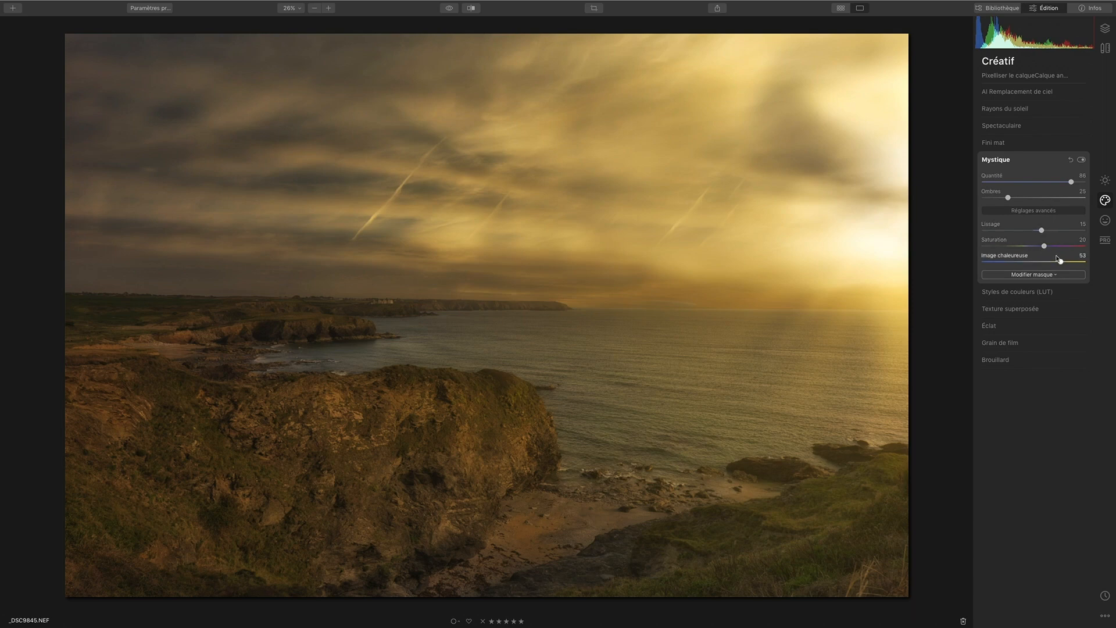
Step: Try Mystique with Saturation at about -69 and Quantité at about 57, view its mask options, and reset the effect
left_click_drag(1045, 246, 998, 249)
left_click_drag(1072, 182, 1041, 184)
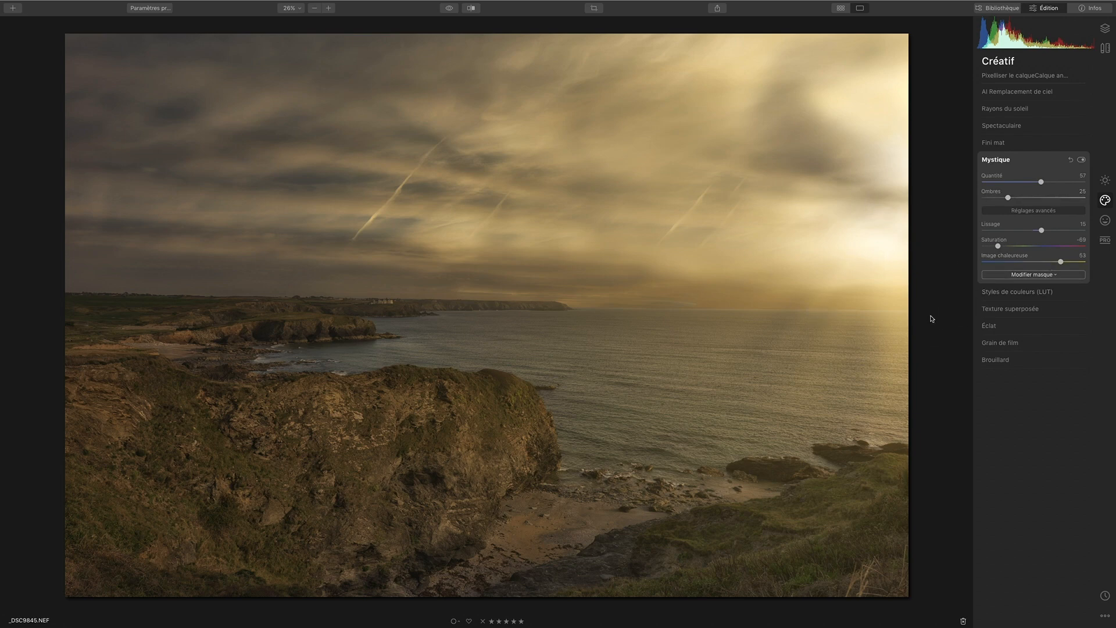
left_click(1045, 276)
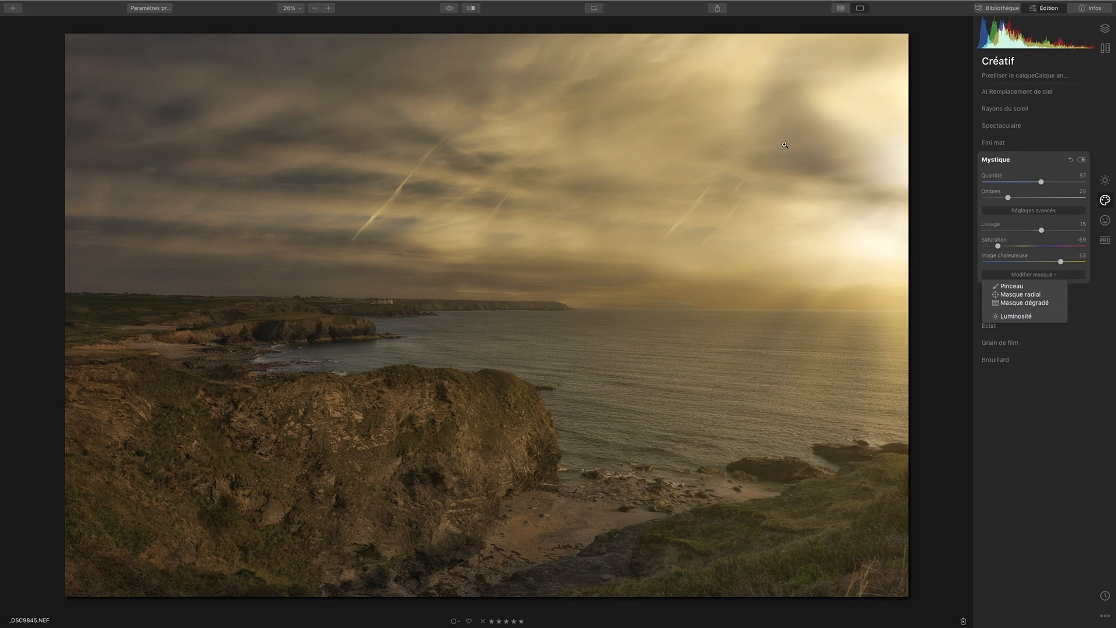
left_click(1021, 434)
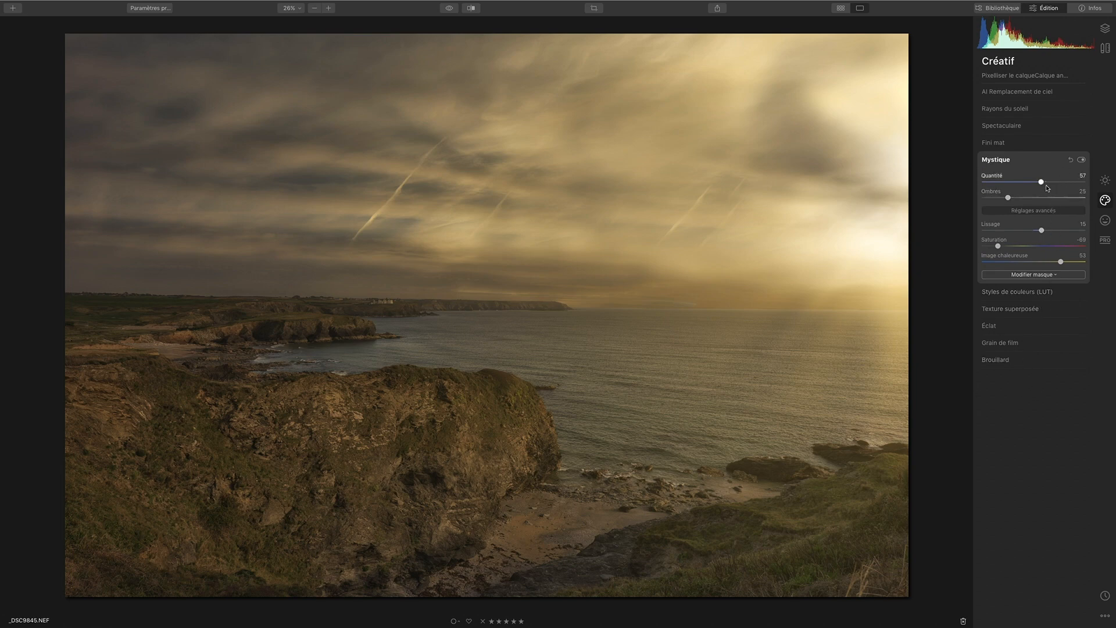
mouse_move(1041, 182)
left_mouse_down()
mouse_move(957, 182)
mouse_move(1055, 187)
left_mouse_up()
left_click(1071, 161)
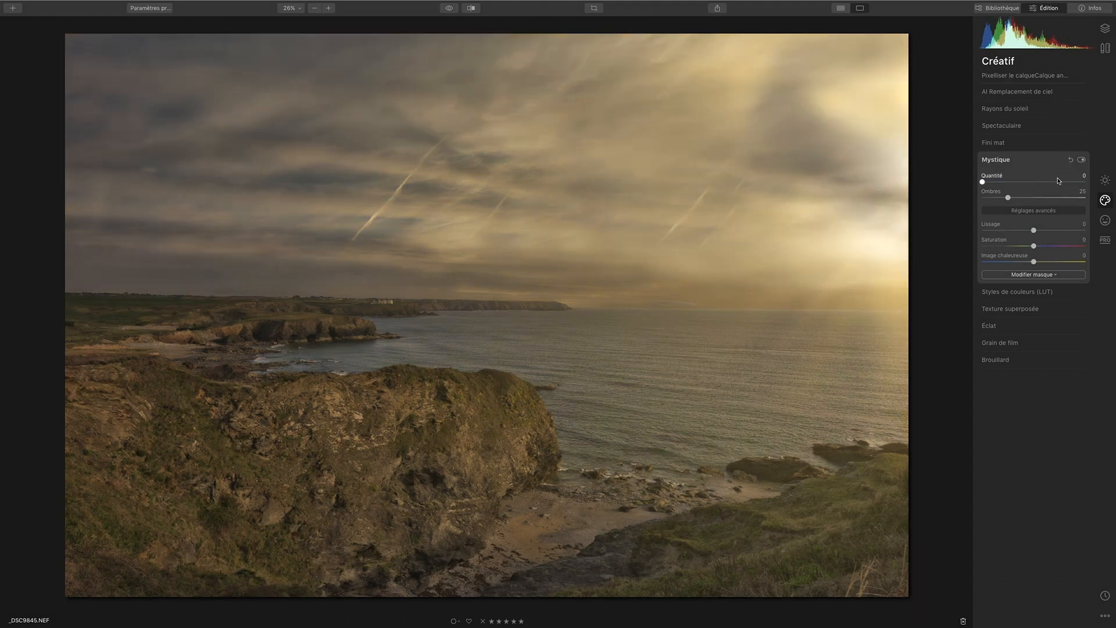
Step: View the Éclat effect's types and try the first Flou artistique type with Quantité at about 36
left_click(994, 329)
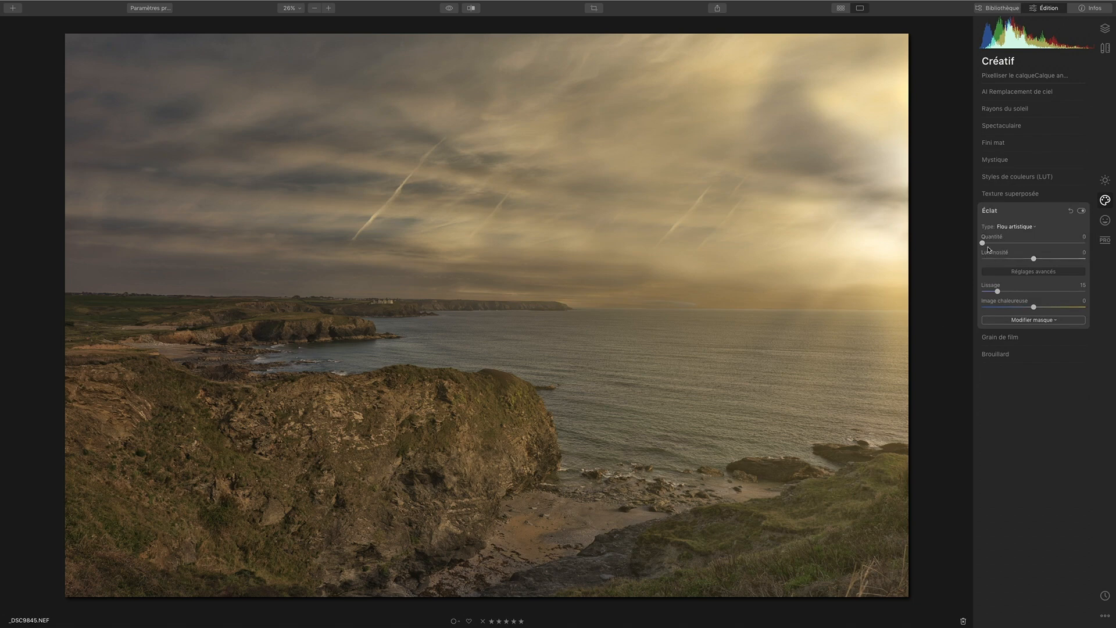
left_click(1021, 228)
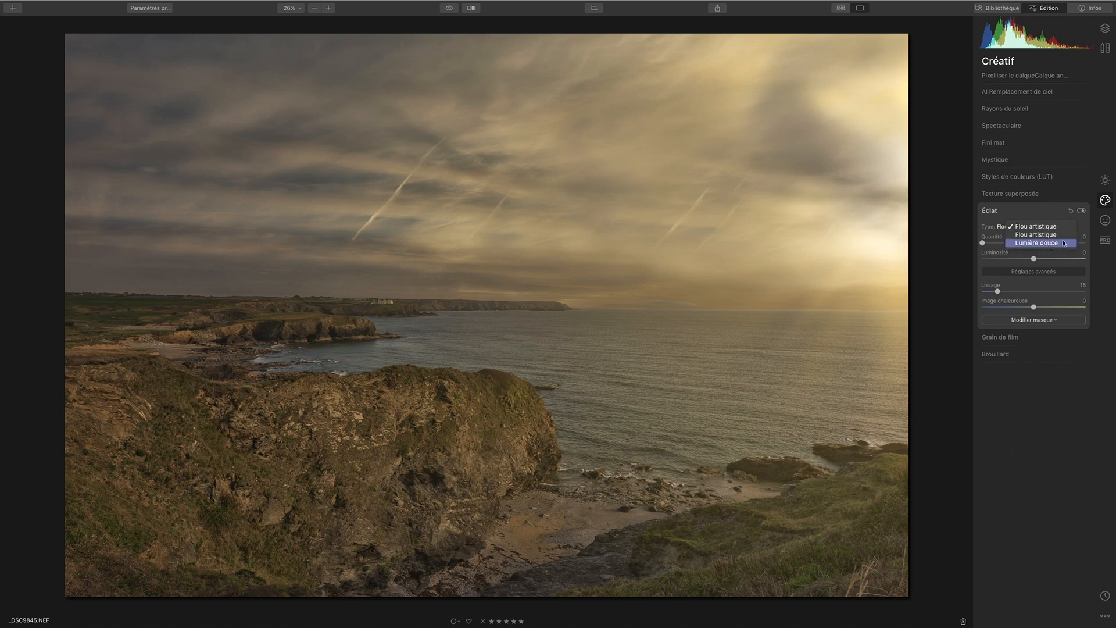
left_click(1042, 206)
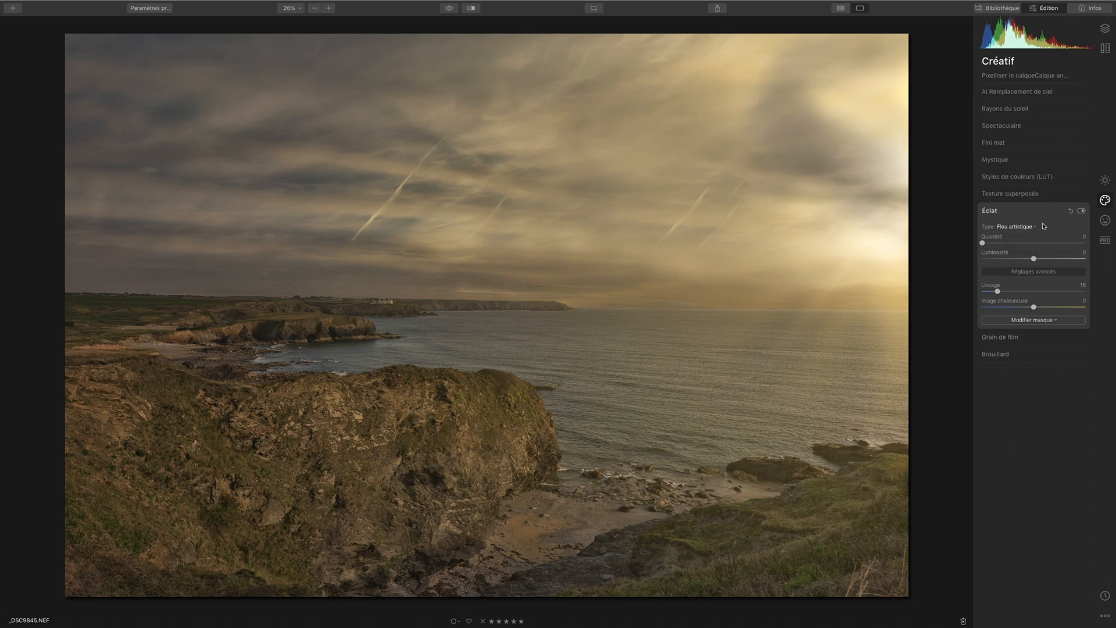
left_click(1036, 228)
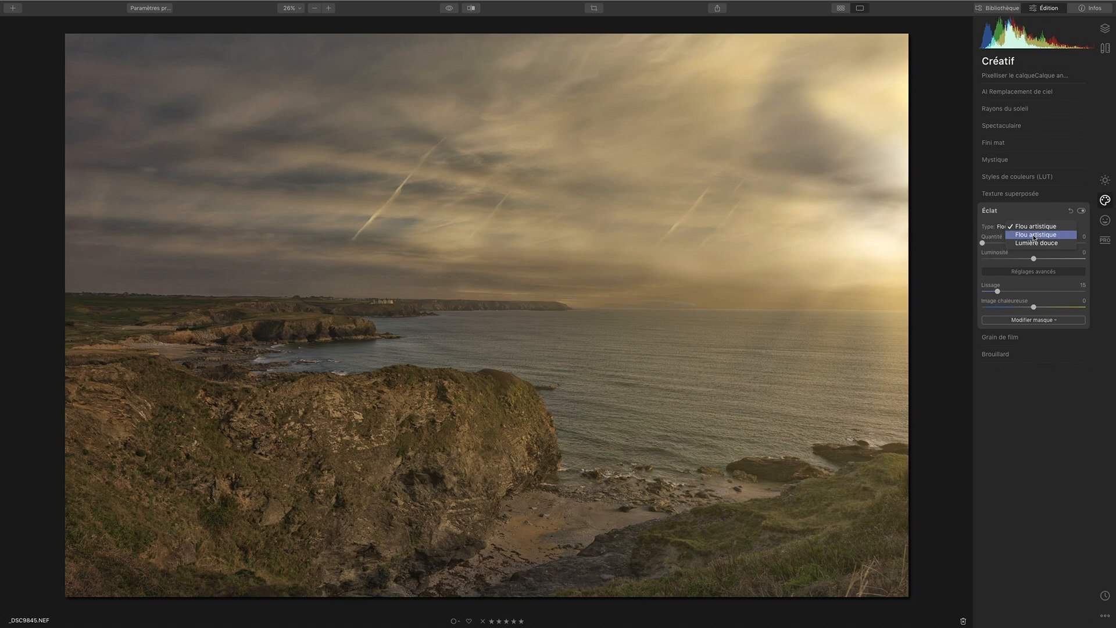
left_click(1035, 236)
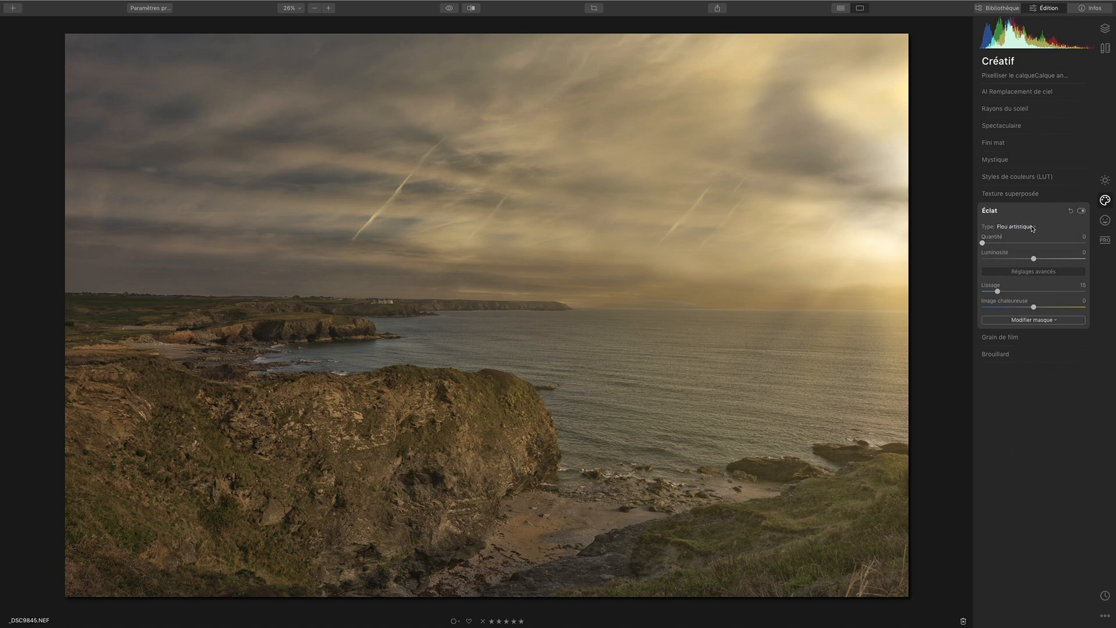
left_click(1034, 227)
left_click(1035, 228)
left_click(1035, 228)
left_click(1037, 213)
left_click_drag(986, 243, 1020, 243)
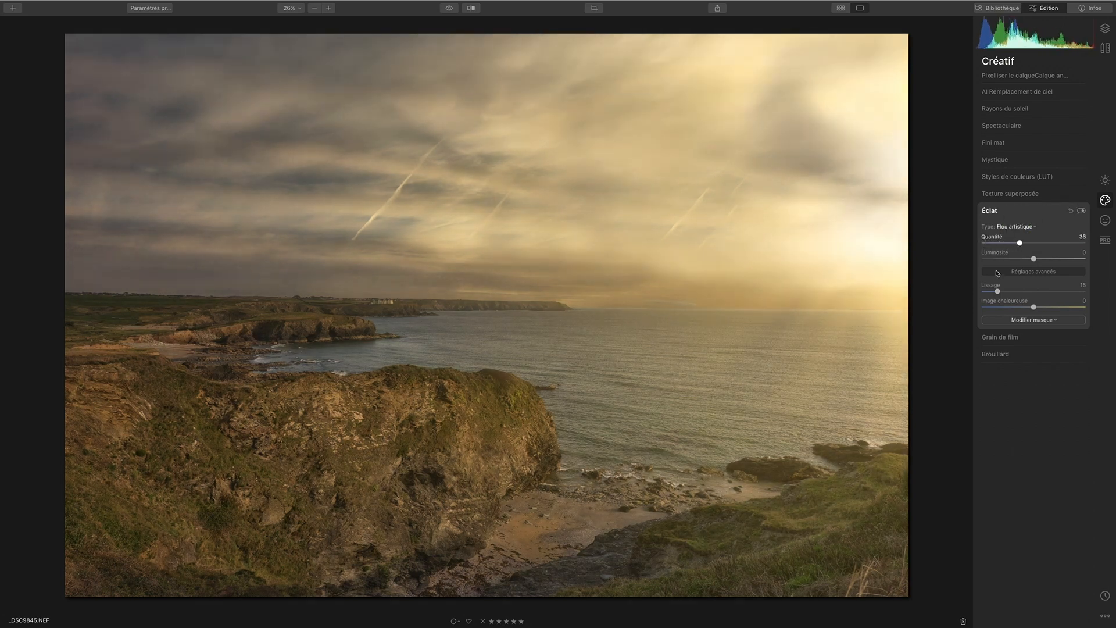
Step: Compare both Flou artistique types and Lumière douce for the Éclat effect, finishing on the first Flou artistique type
left_click(1036, 228)
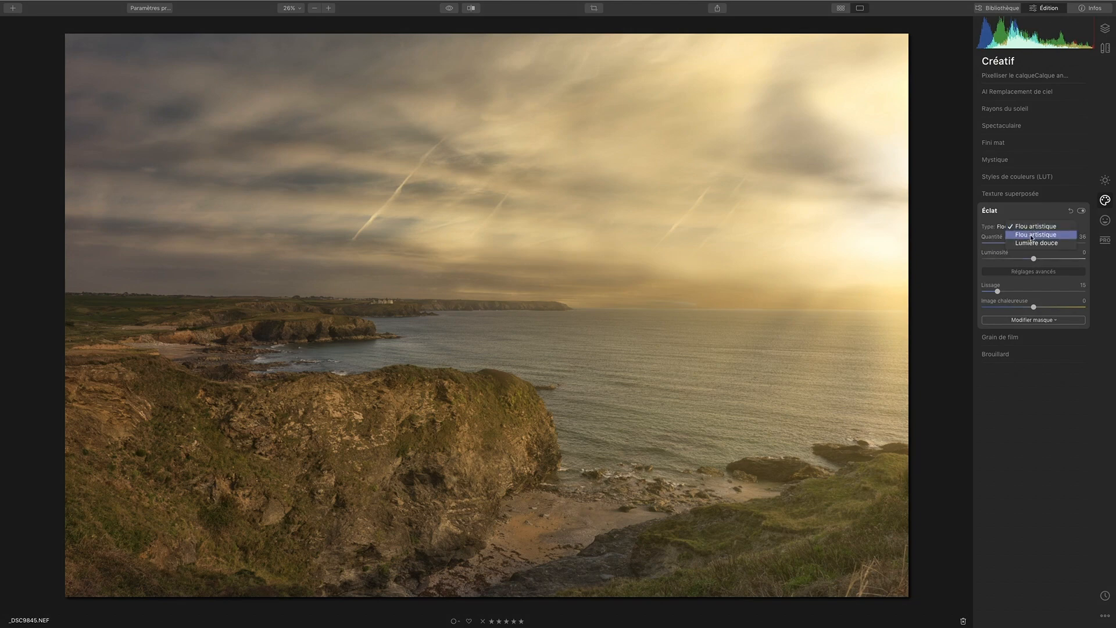
left_click(1030, 235)
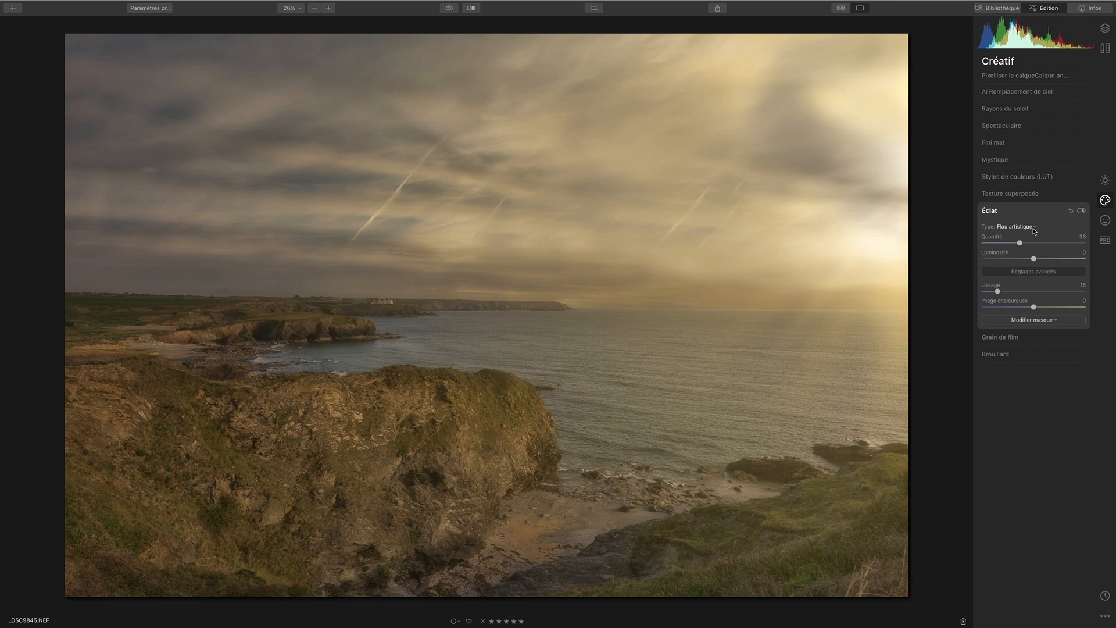
left_click(1035, 228)
left_click(1037, 235)
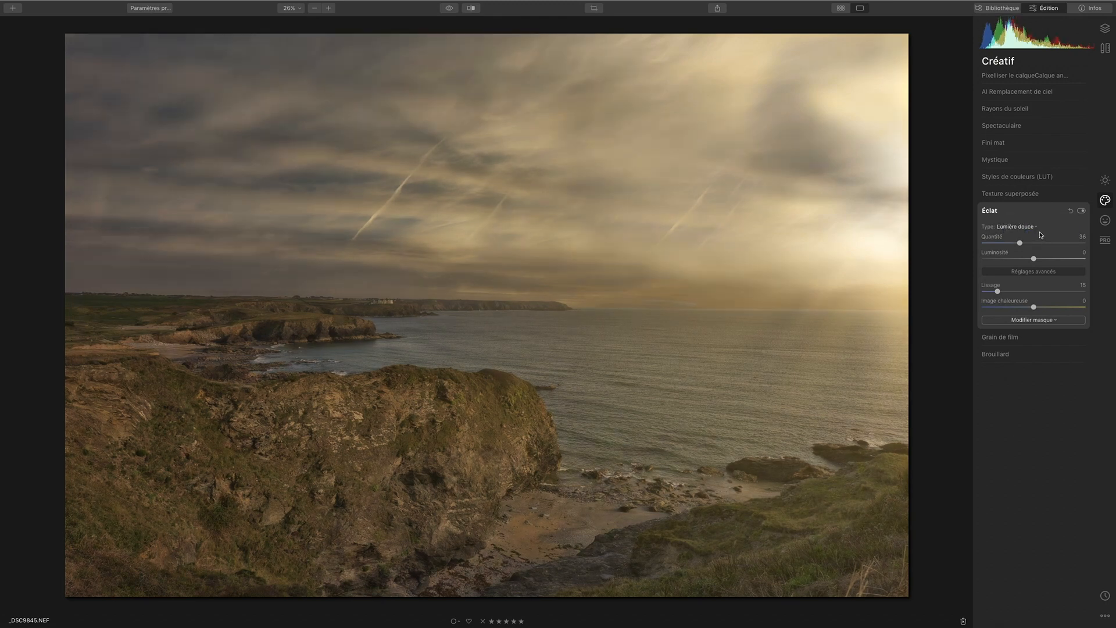
left_click(1035, 228)
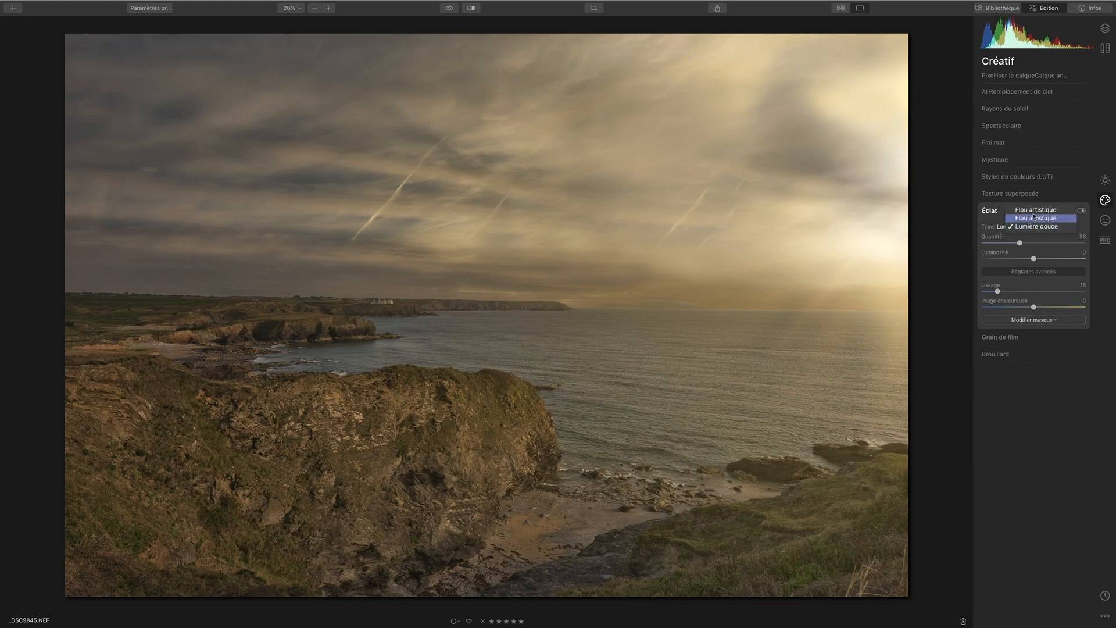
left_click(1033, 219)
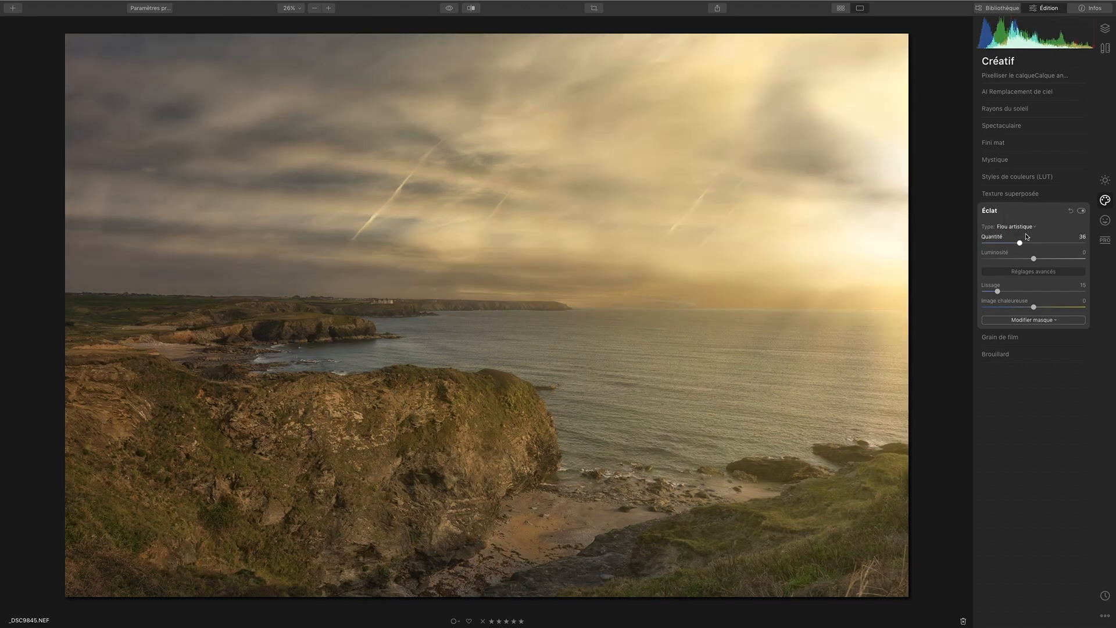
left_click(1031, 229)
left_click(1031, 236)
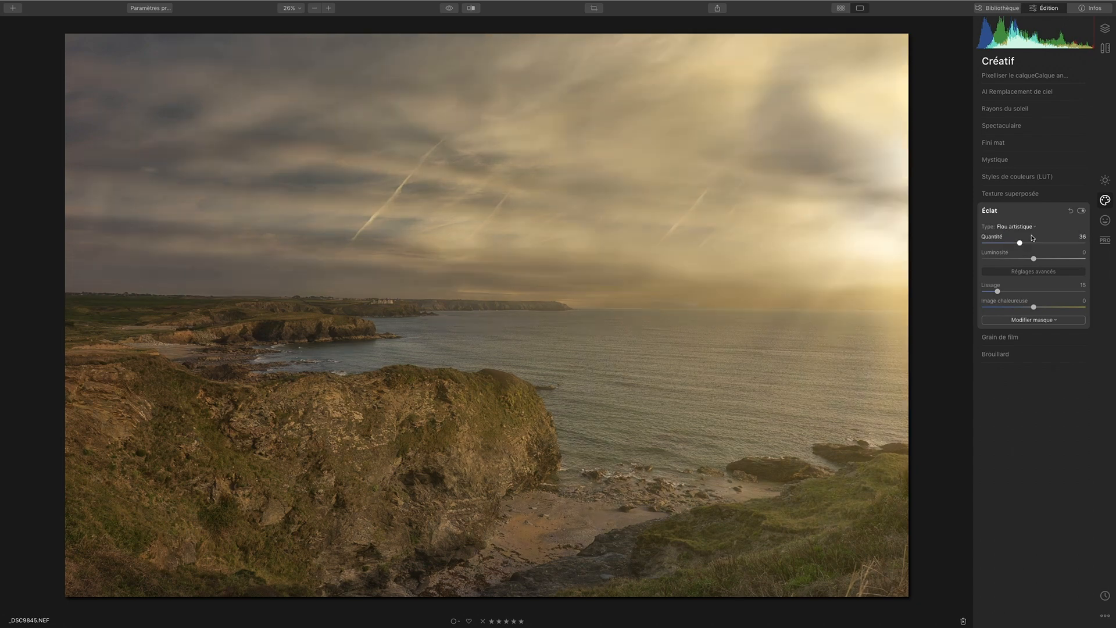
left_click(1032, 227)
left_click(1033, 241)
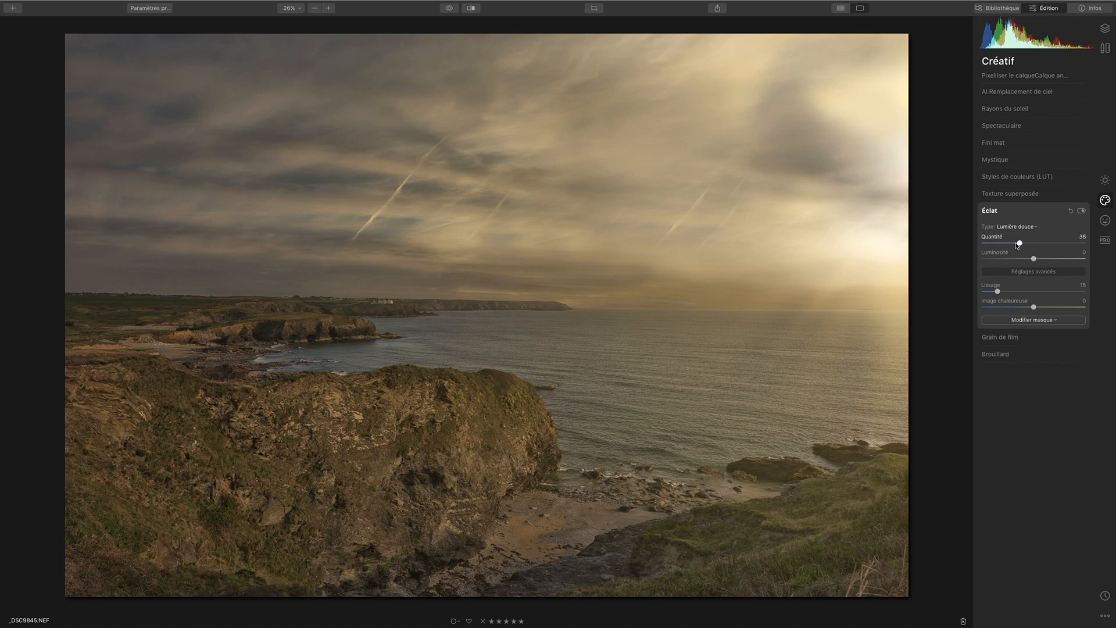
left_click(1026, 226)
left_click(1036, 217)
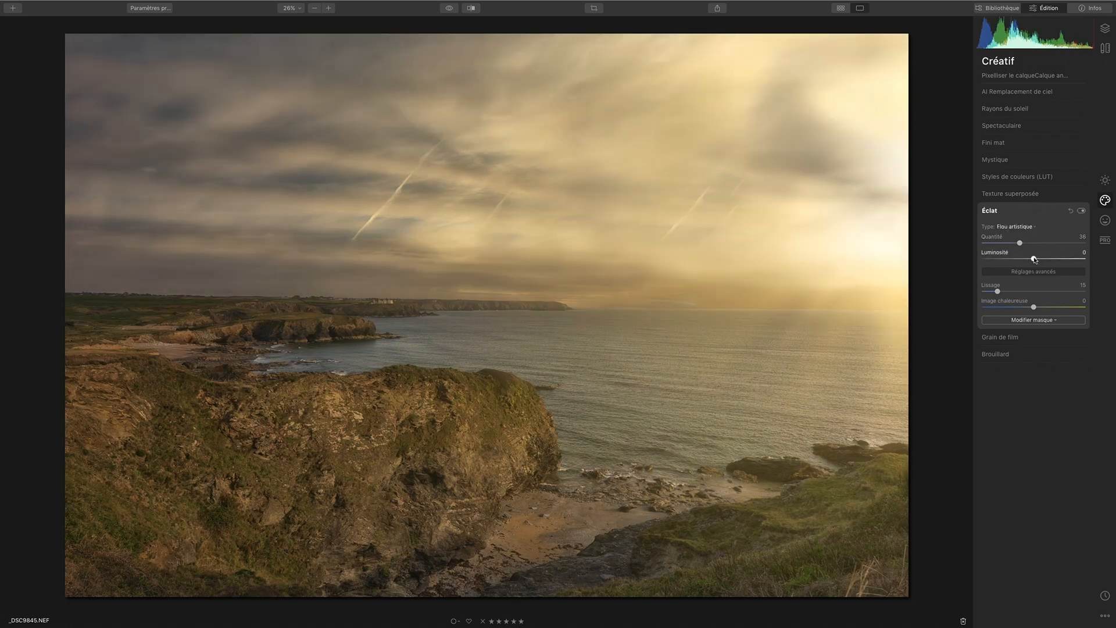
Step: Set Éclat's Luminosité to 51, Lissage to 64, Image chaleureuse to 45 and Quantité to about 38
left_click_drag(1034, 260, 1060, 253)
left_click_drag(998, 292, 1057, 306)
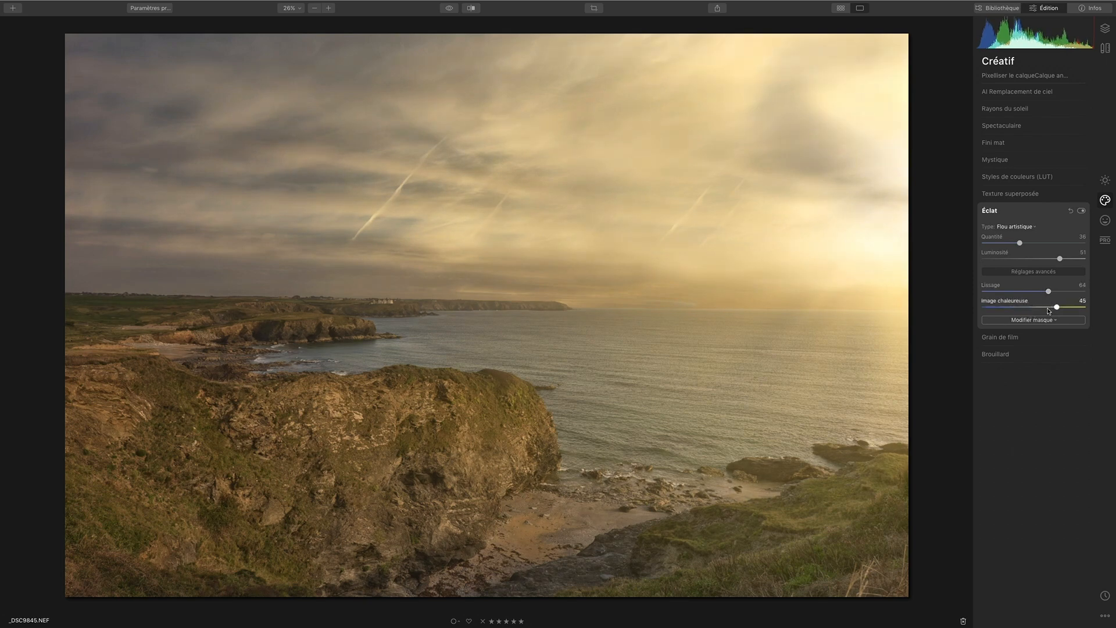
mouse_move(1020, 243)
left_mouse_down()
mouse_move(988, 244)
mouse_move(1021, 243)
left_mouse_up()
Step: Switch Éclat between the second Flou artistique type and Lumière douce to compare the adjusted glow, and reset the effect
left_click(1034, 227)
left_click(1037, 233)
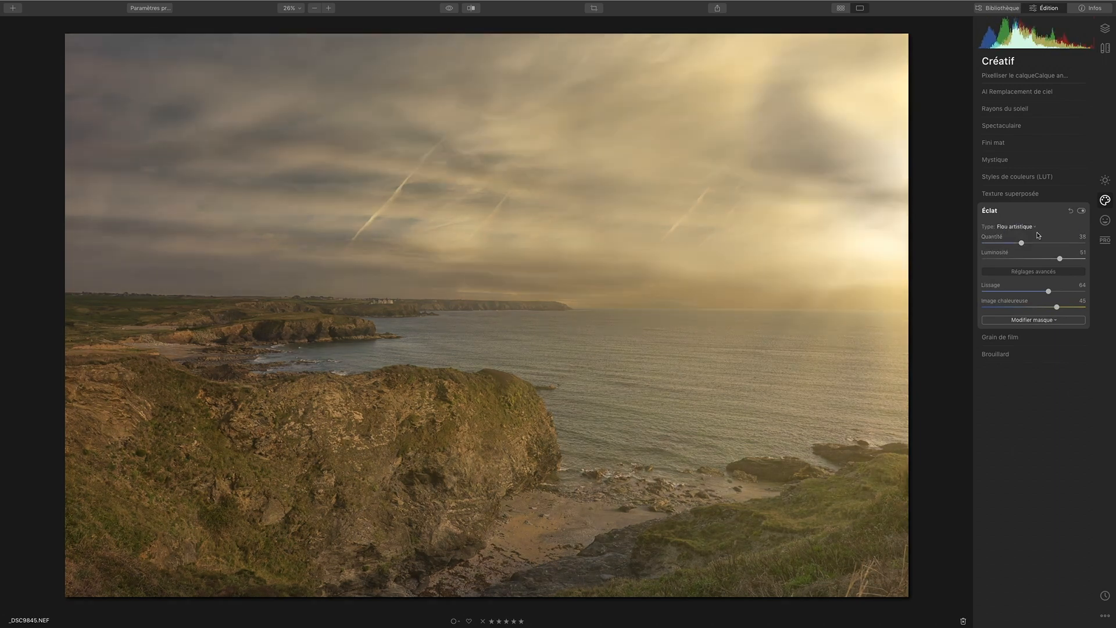
left_click(1031, 229)
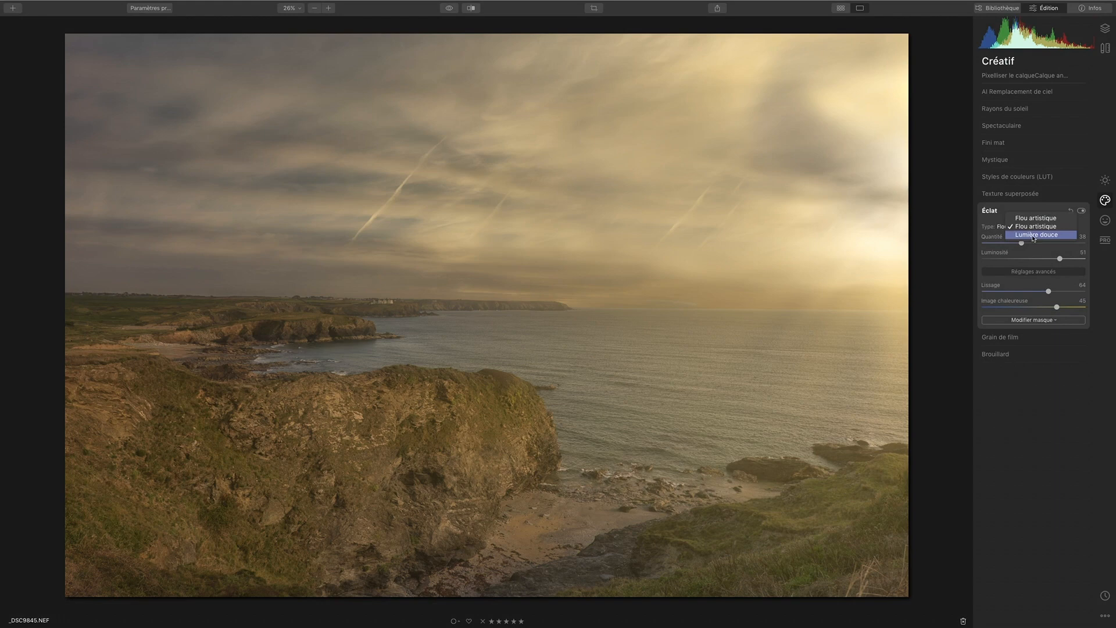
left_click(1033, 236)
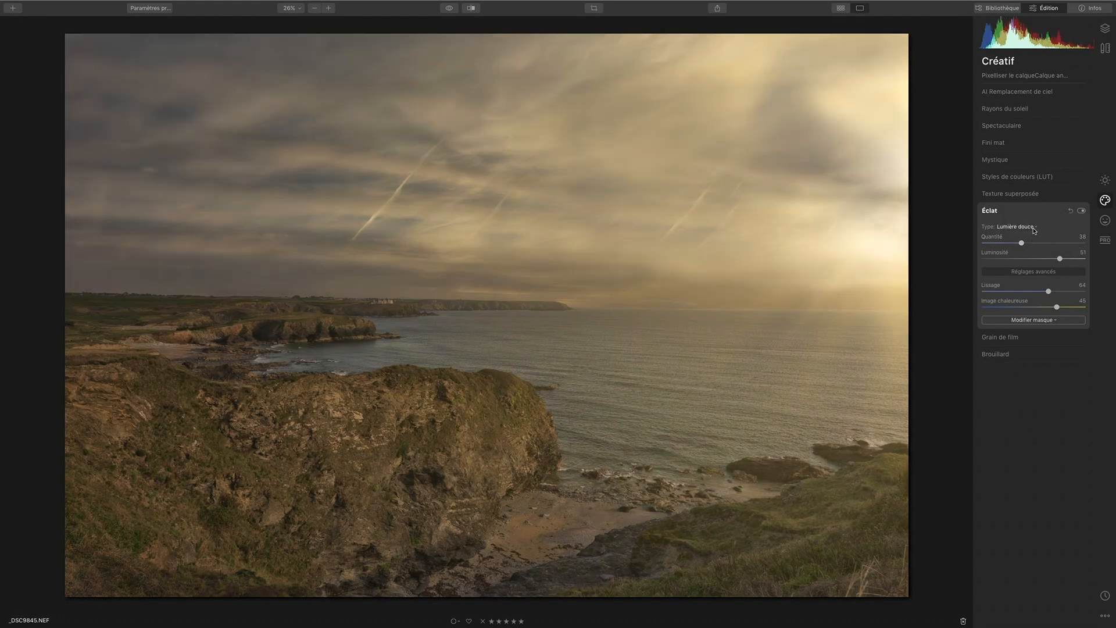
left_click(1036, 229)
left_click(1030, 221)
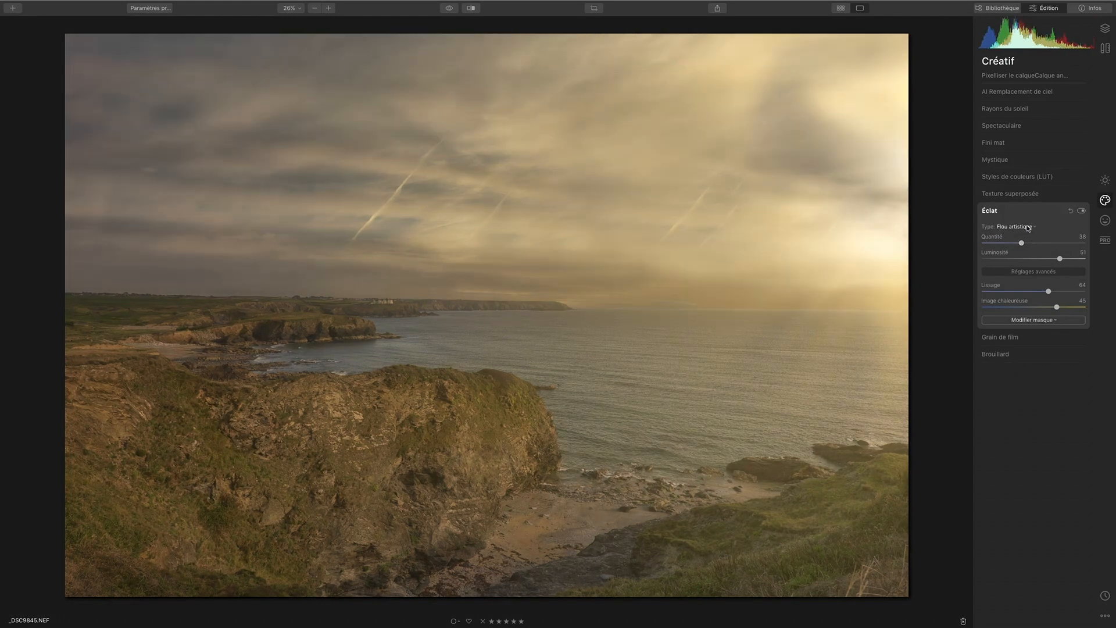
left_click(1034, 227)
left_click(1033, 227)
left_click(1030, 228)
left_click(1024, 238)
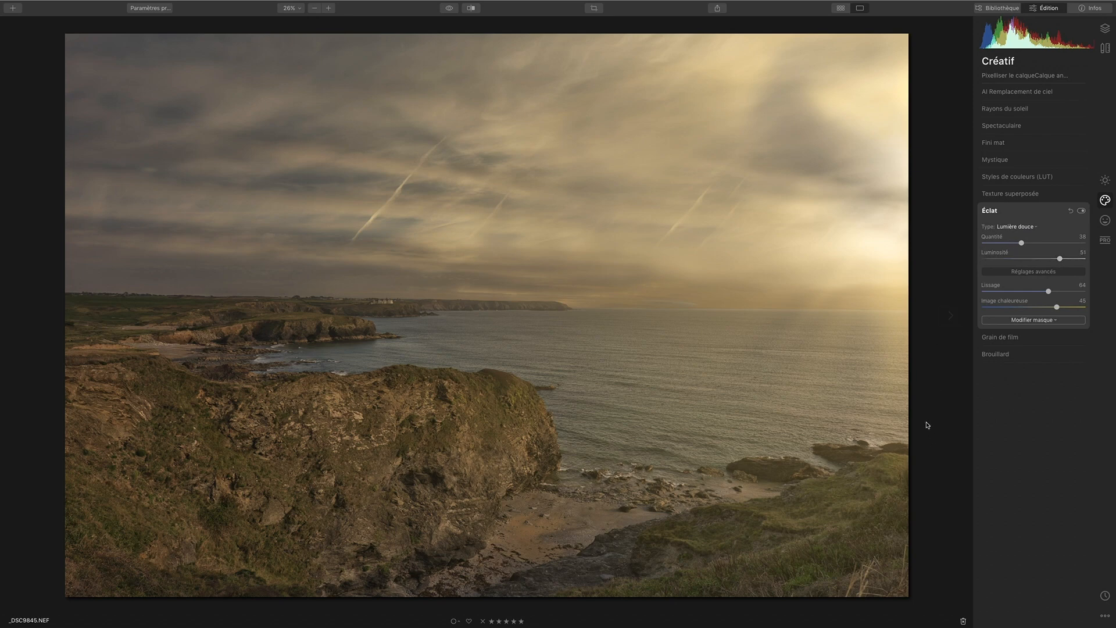
left_click(1036, 228)
left_click(1035, 218)
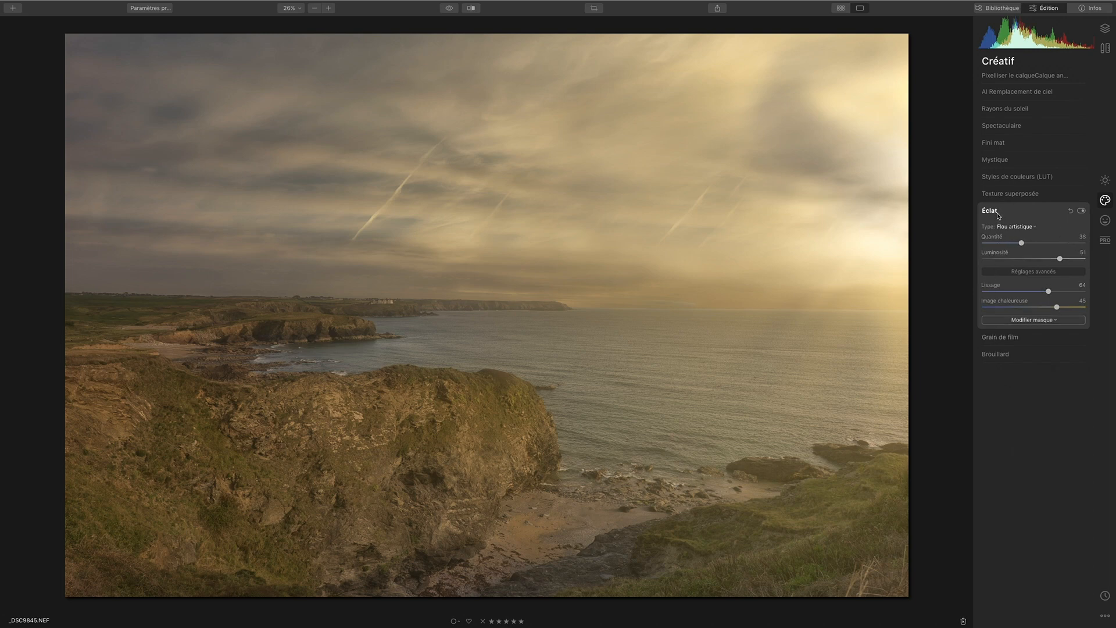
left_click(1071, 211)
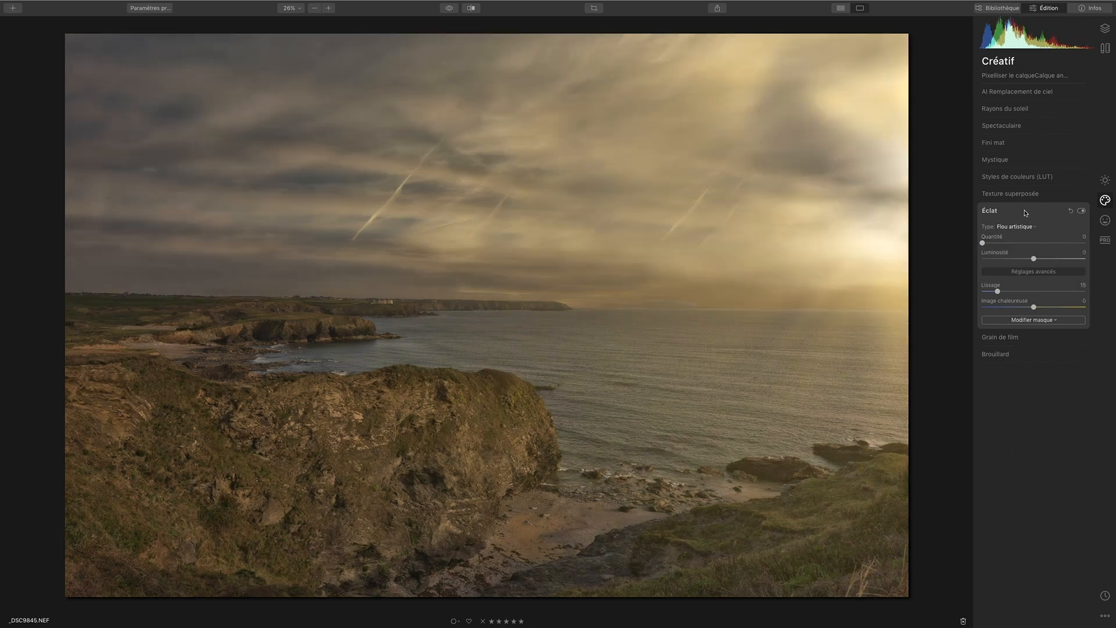
Step: Apply the Brouillard effect with type Brouillard léger and Quantité at 100
left_click(998, 354)
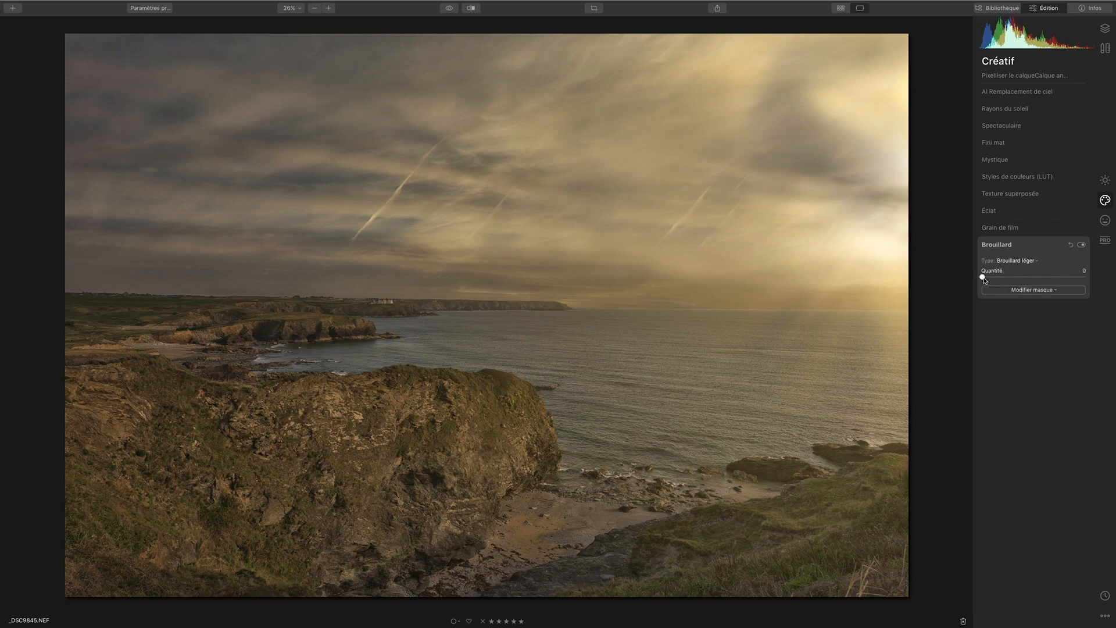
left_click_drag(983, 278, 953, 279)
left_click_drag(984, 277, 1092, 261)
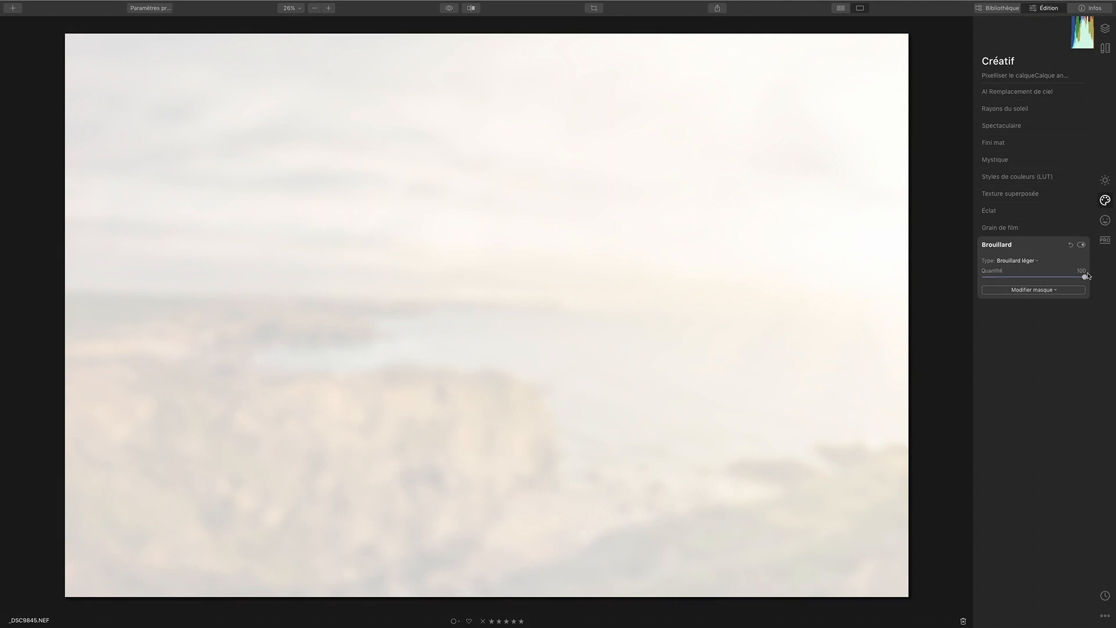
Step: Try the Brouillard épais fog type with Quantité at 100 and 49, and return Quantité to 0
left_click_drag(1083, 279, 958, 282)
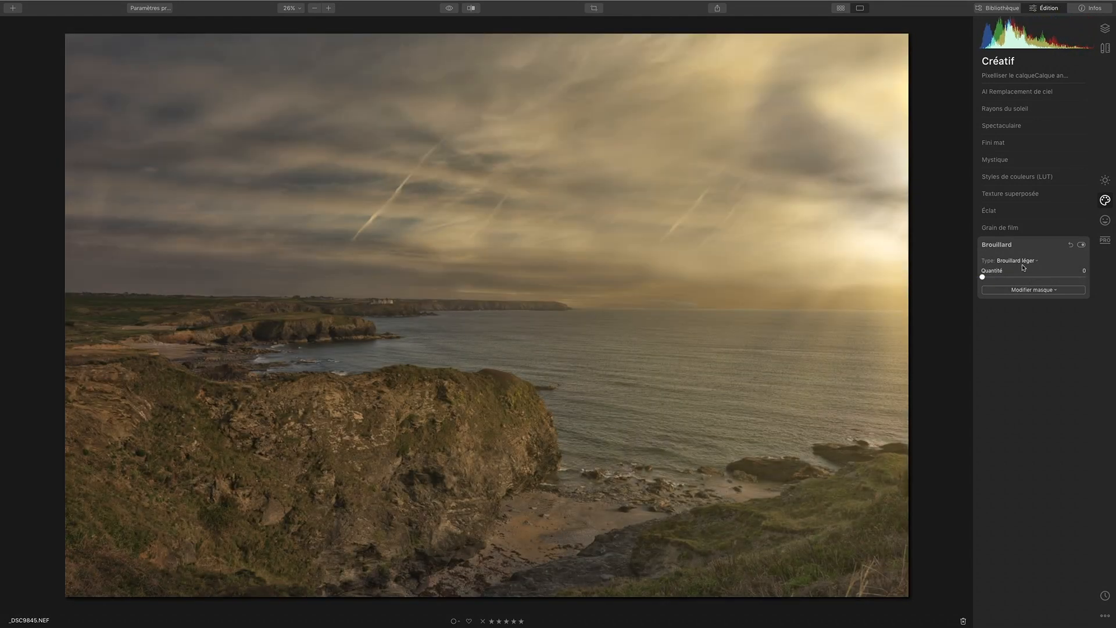
left_click(1037, 262)
left_click_drag(984, 277, 1108, 265)
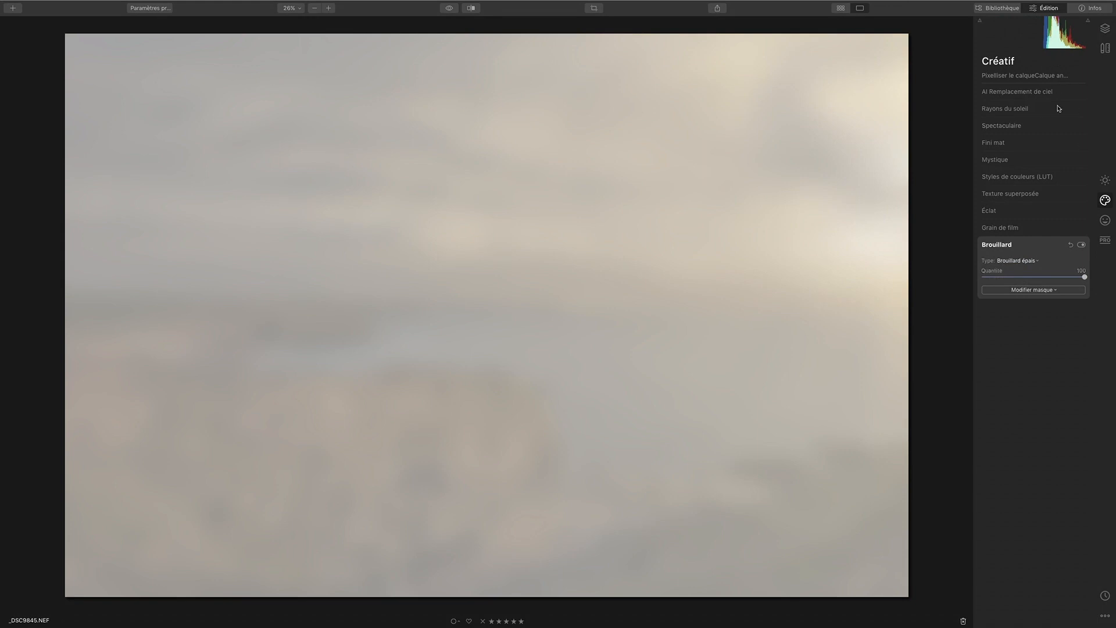
left_click_drag(1072, 280, 1033, 278)
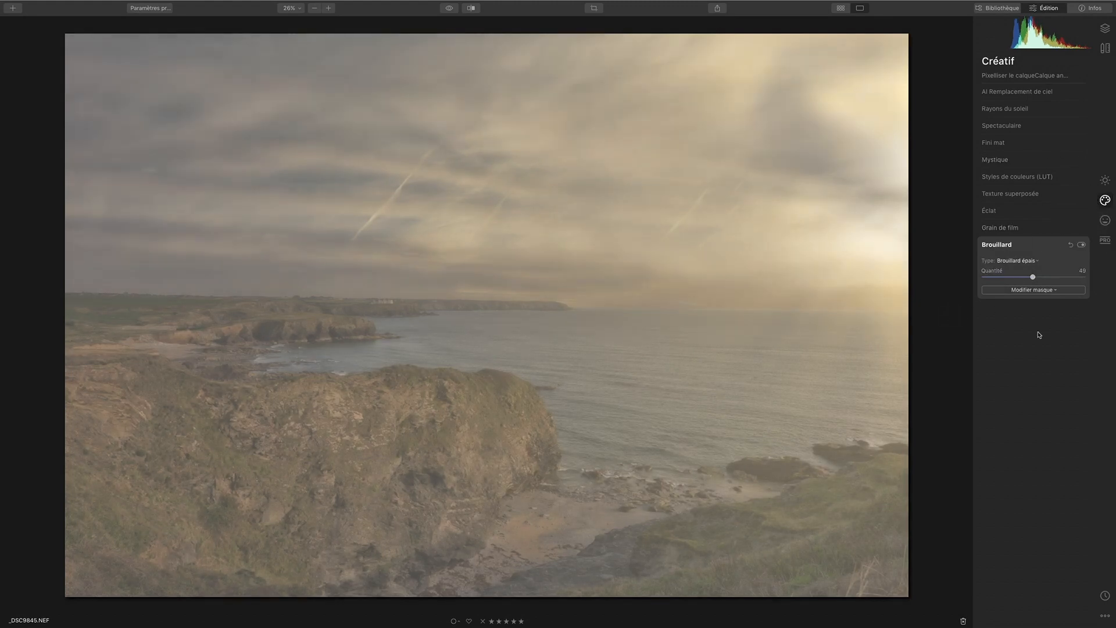
left_click_drag(1036, 278, 971, 284)
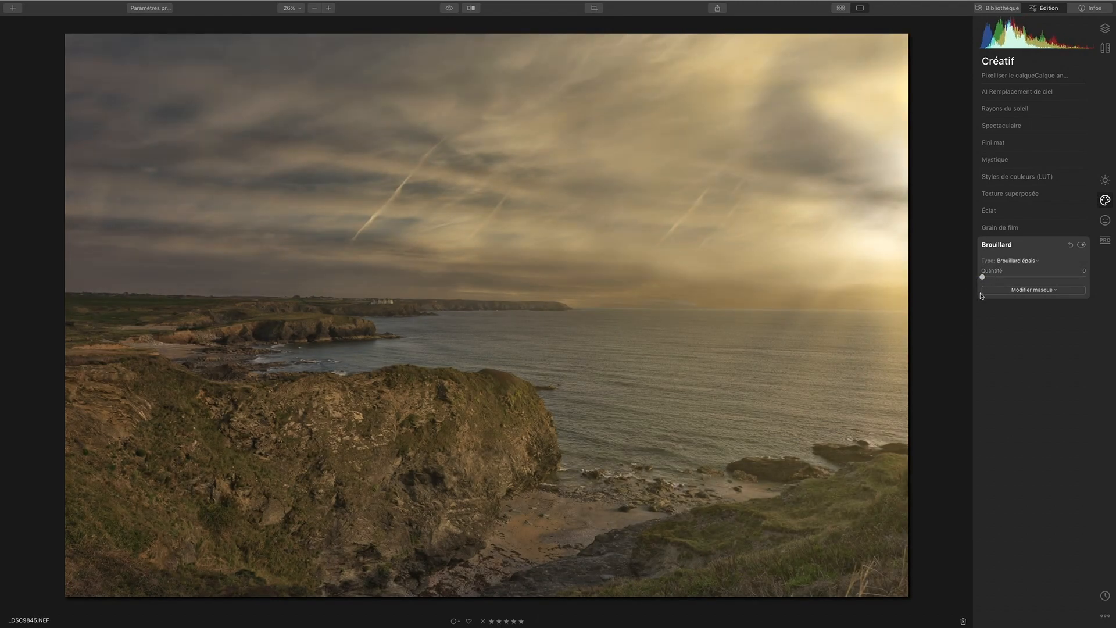
Step: Add a new adjustment layer above the rasterized photo and raise the black end of its Lumière tone curve to maximum
left_click(1105, 181)
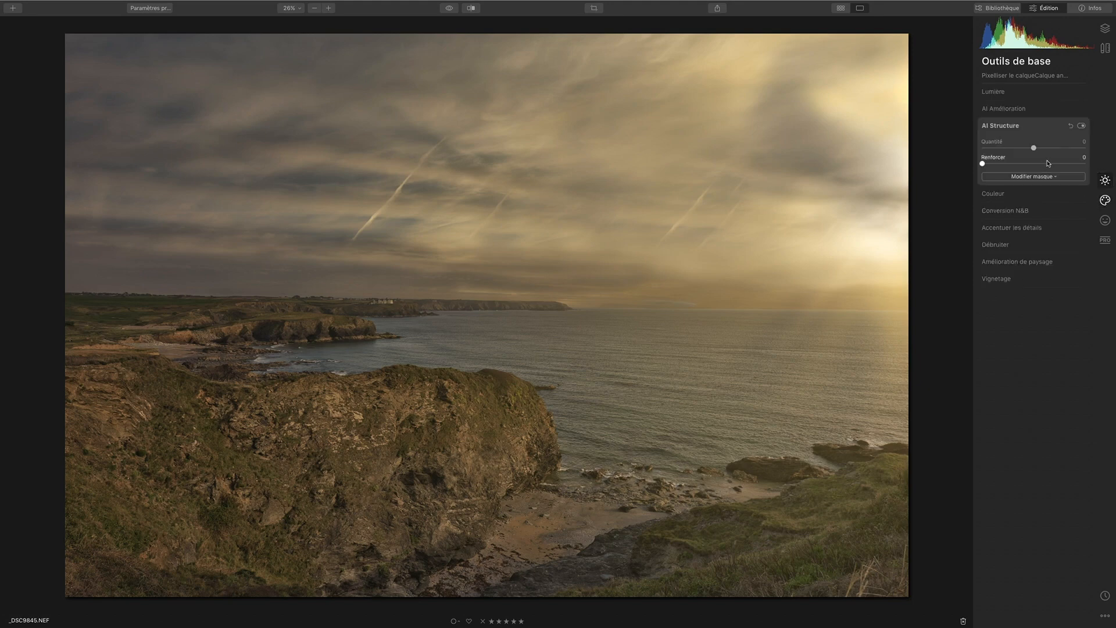
left_click(1006, 92)
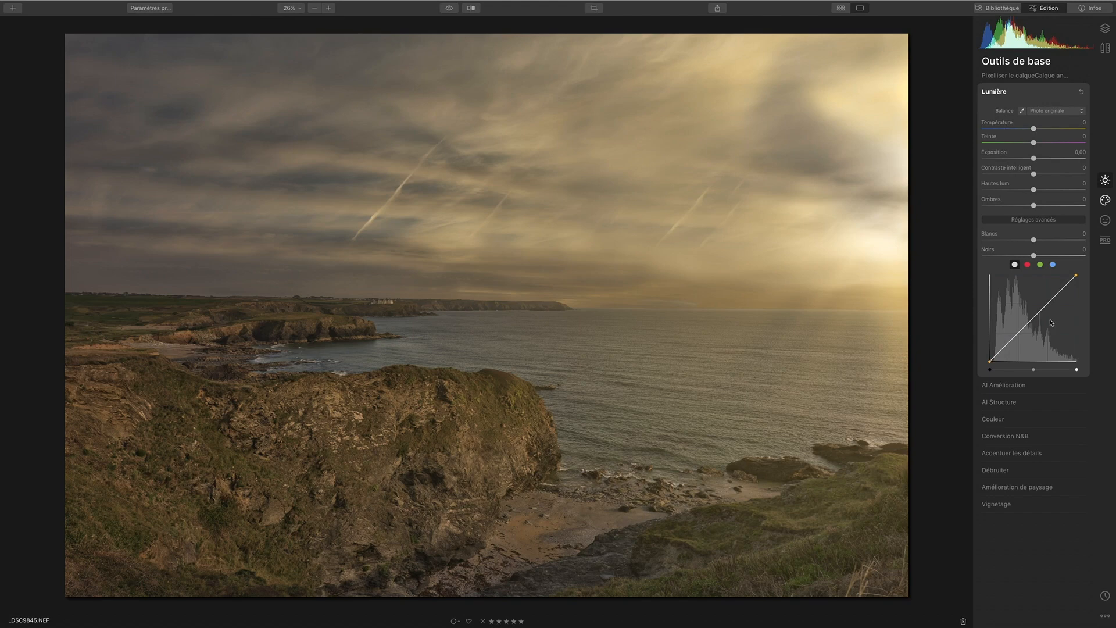
left_click(1106, 28)
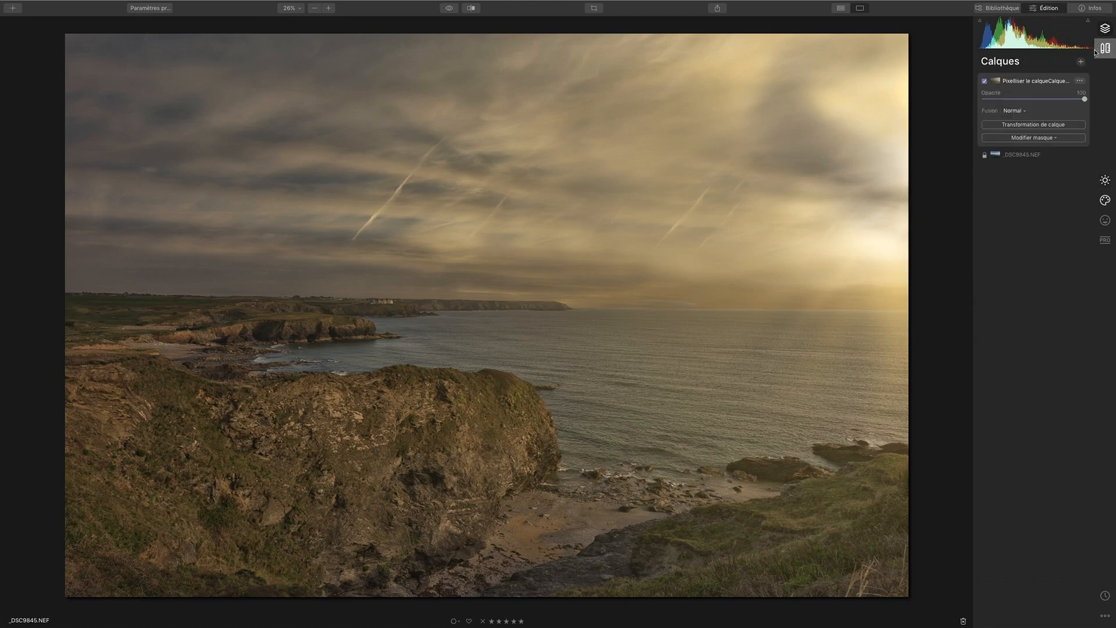
left_click(1081, 63)
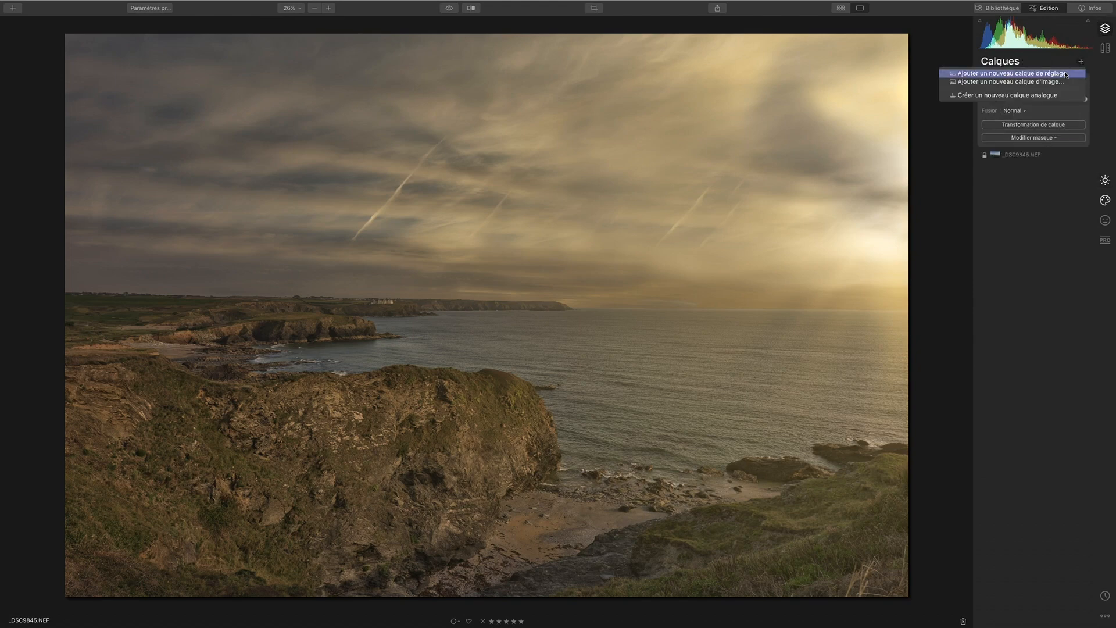
left_click(1067, 74)
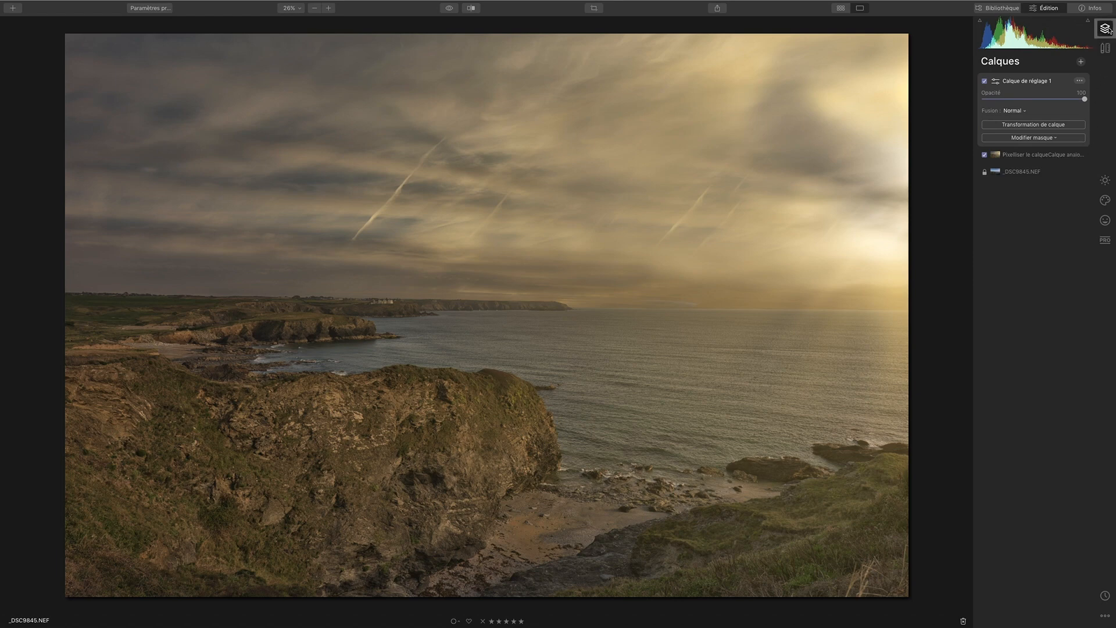
left_click(1106, 182)
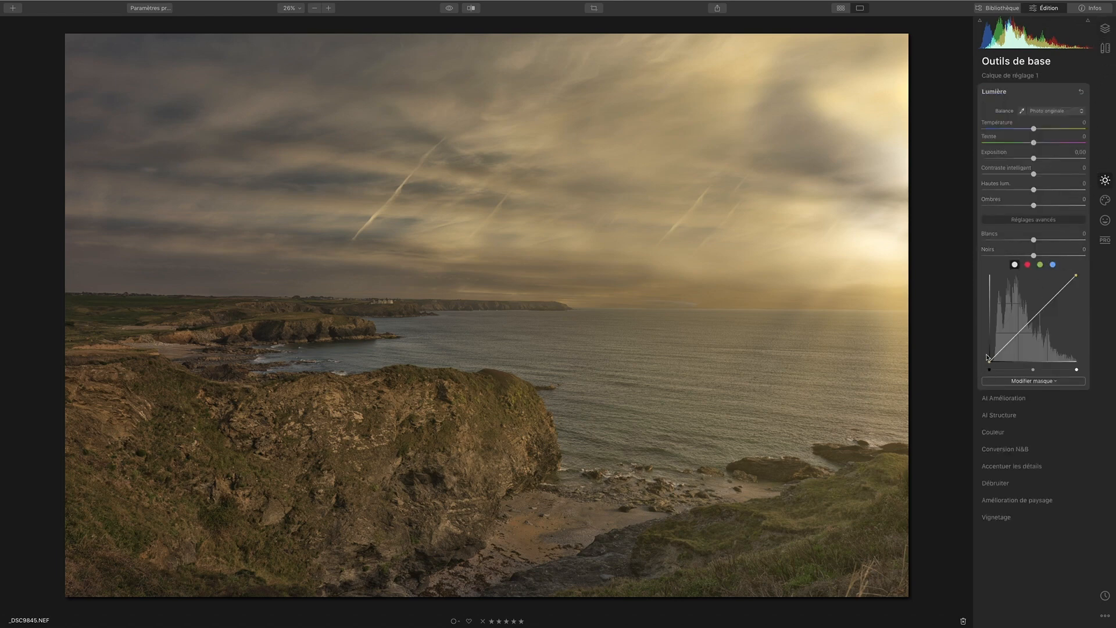
left_click_drag(990, 363, 969, 274)
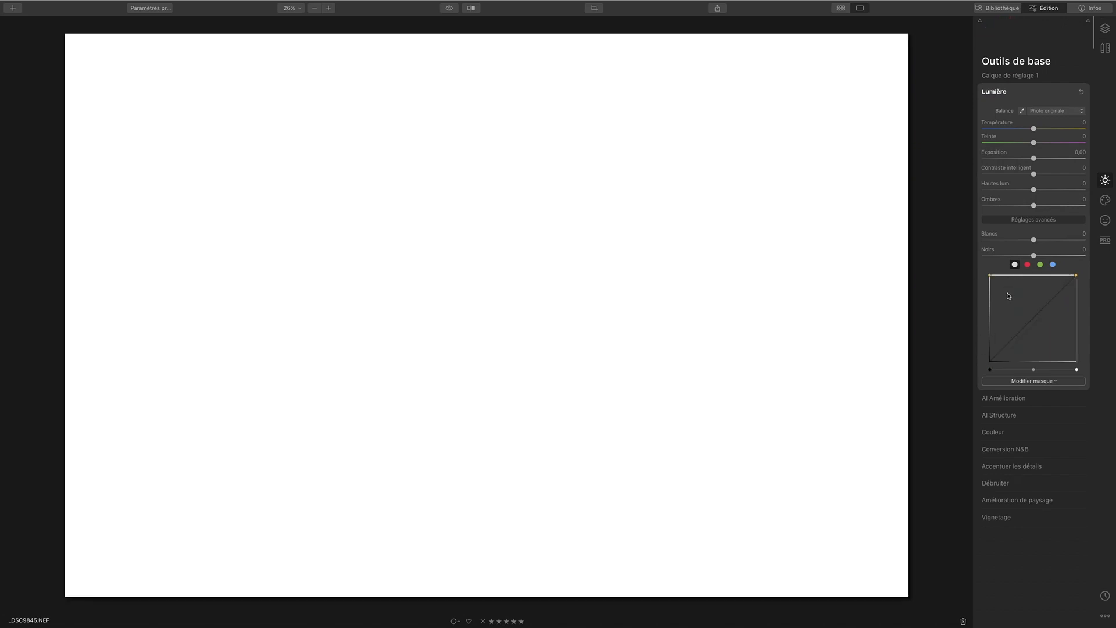
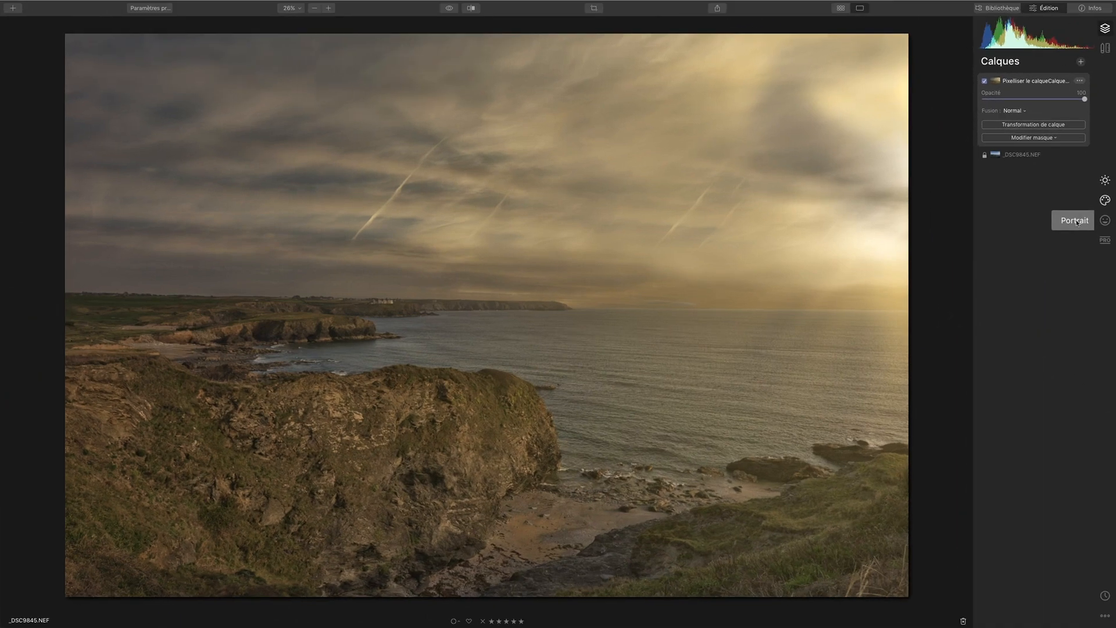
Step: Keep the rasterized layer's Brouillard Quantité at 0 and apply the San Diego LUT from Styles de couleurs
left_click(1104, 201)
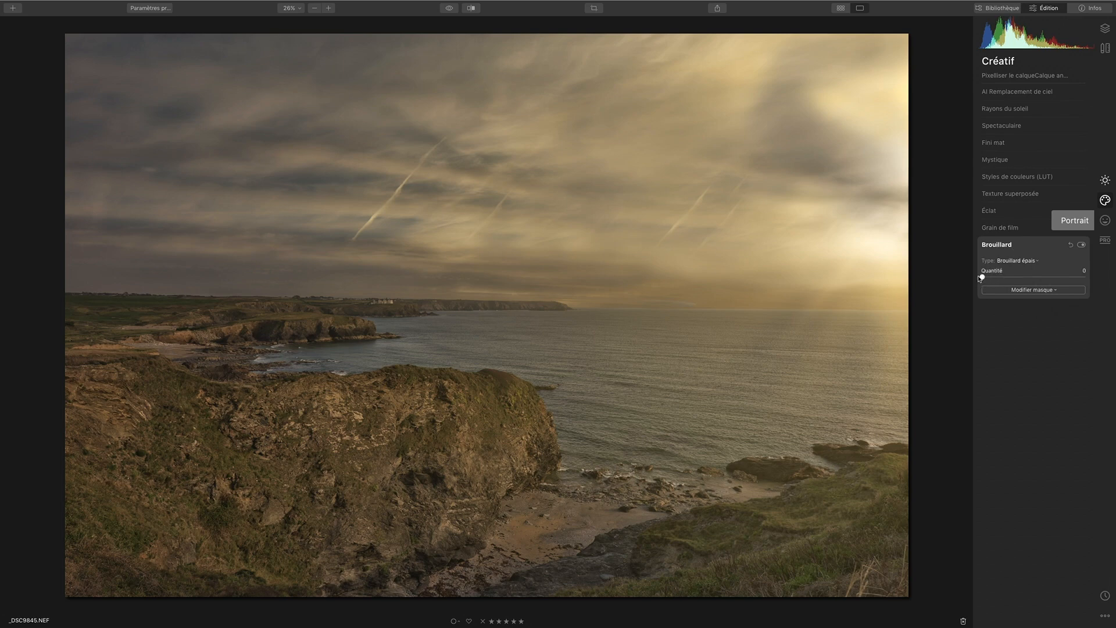
mouse_move(989, 279)
left_mouse_down()
mouse_move(1052, 273)
mouse_move(972, 277)
left_mouse_up()
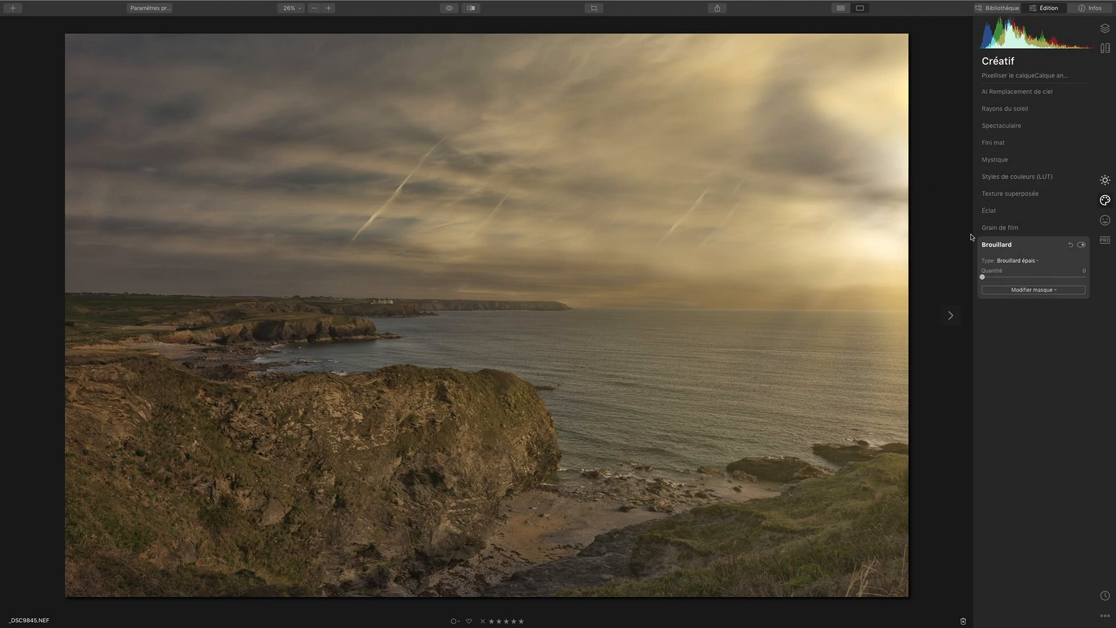
left_click(1015, 178)
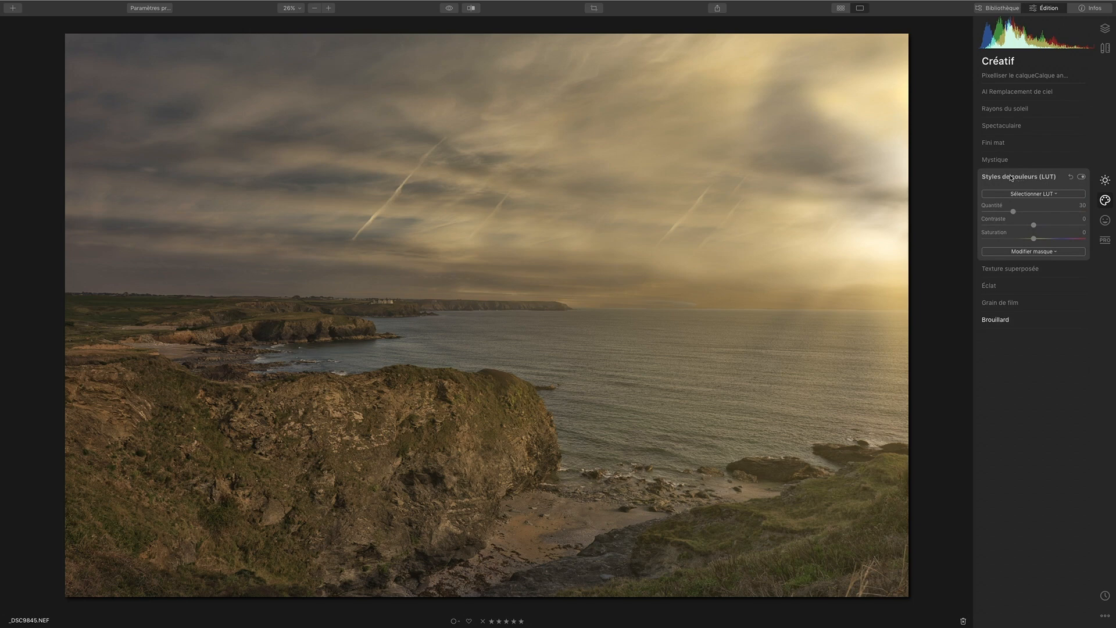
left_click(1033, 194)
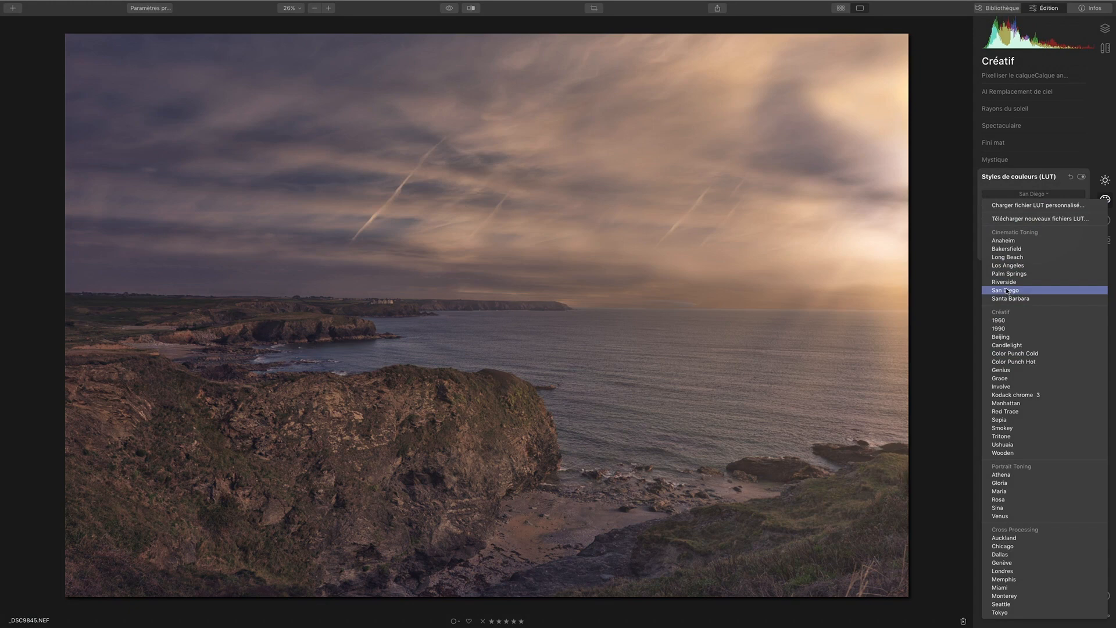
left_click(1006, 290)
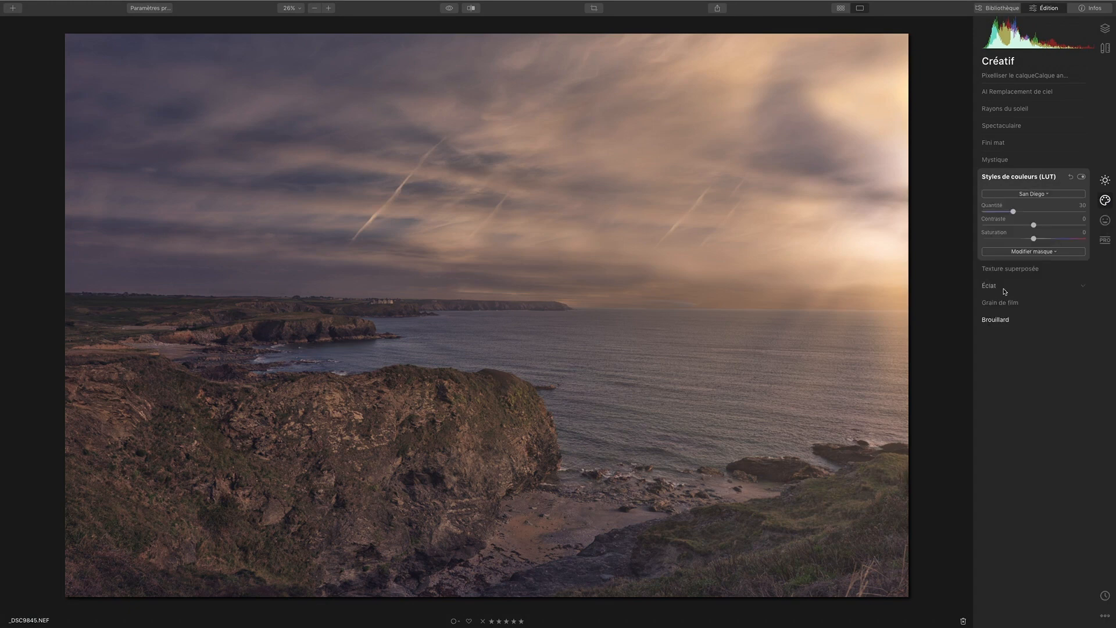
Step: Compare the photo with and without the San Diego colour style, and compare the full edit with the original
left_click(1082, 176)
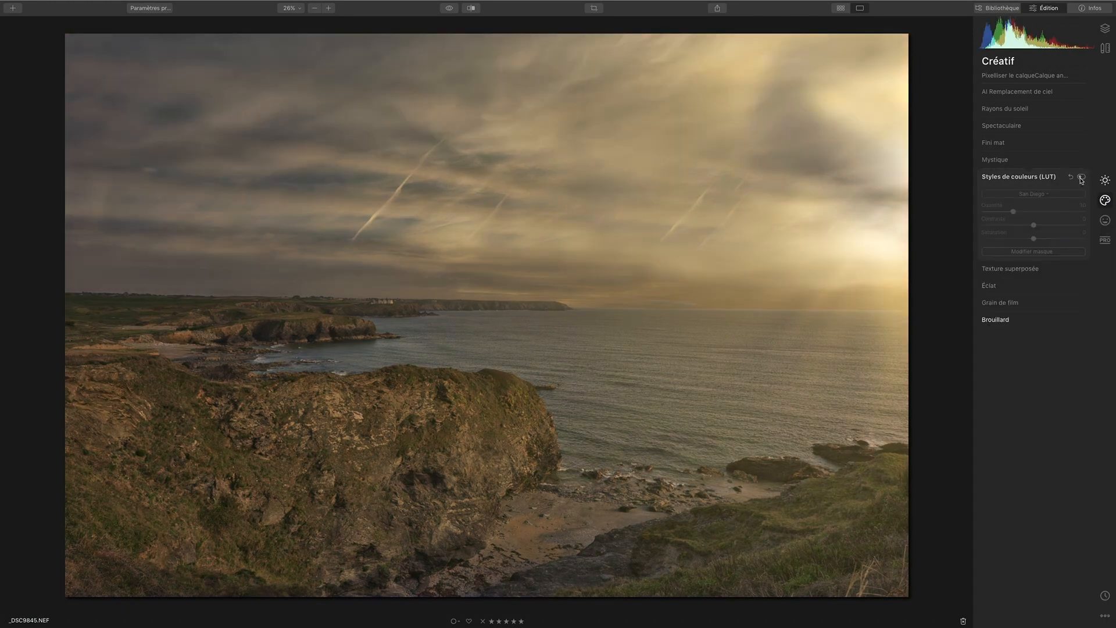
left_click(1082, 177)
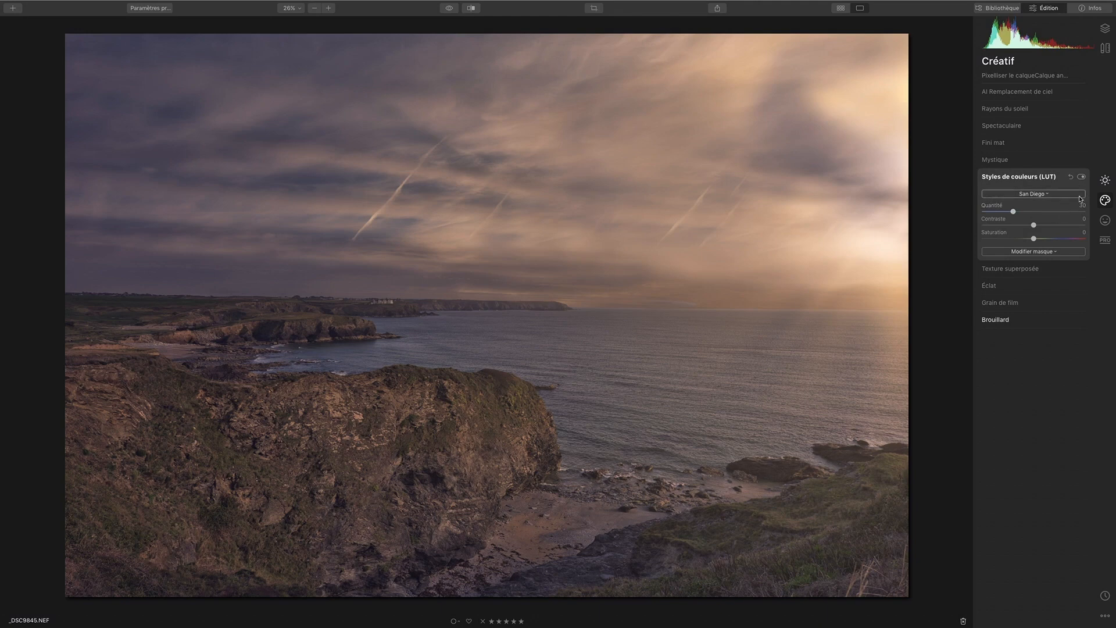
left_click(1082, 177)
left_click(1082, 177)
left_click(450, 7)
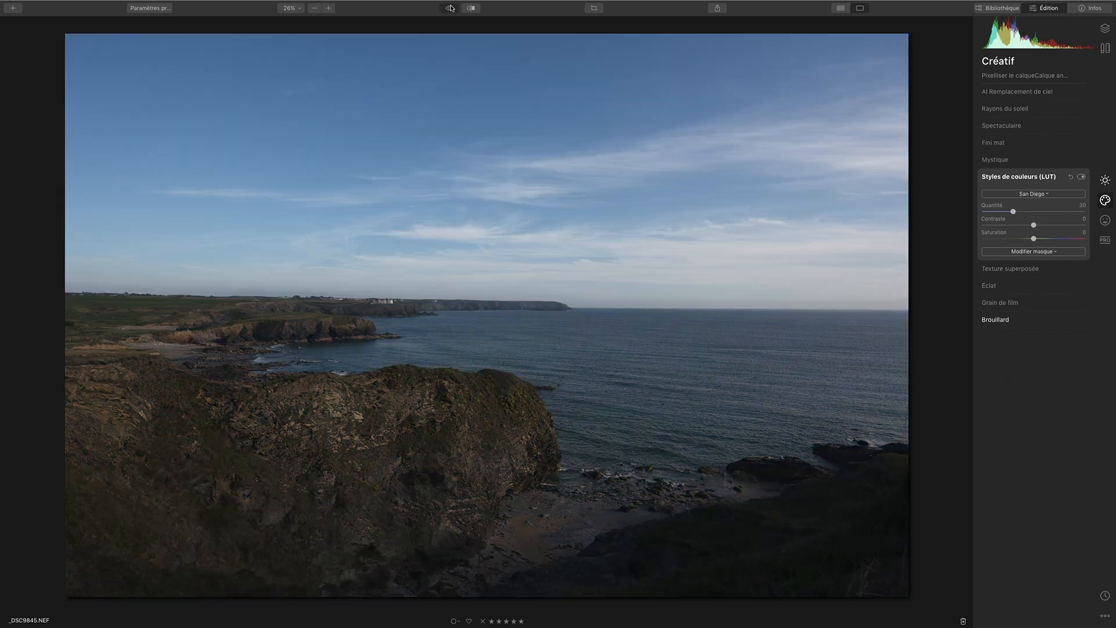
left_click(451, 8)
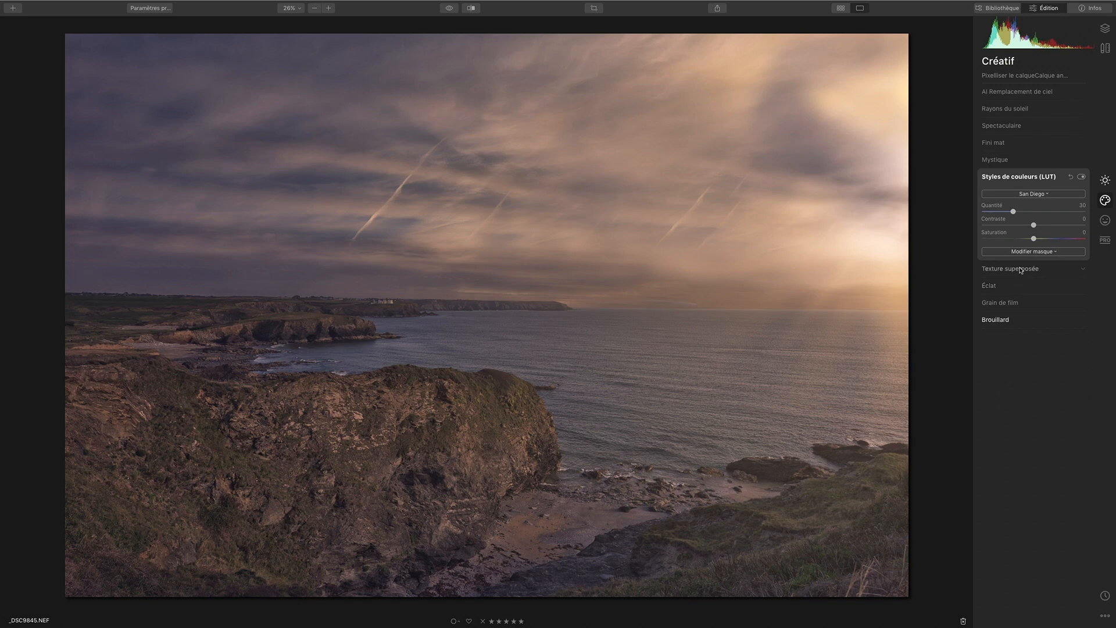
Step: Try the San Diego style's Contraste at 79 along with a Saturation change, and reset both settings to 0
left_click_drag(1036, 226, 1077, 225)
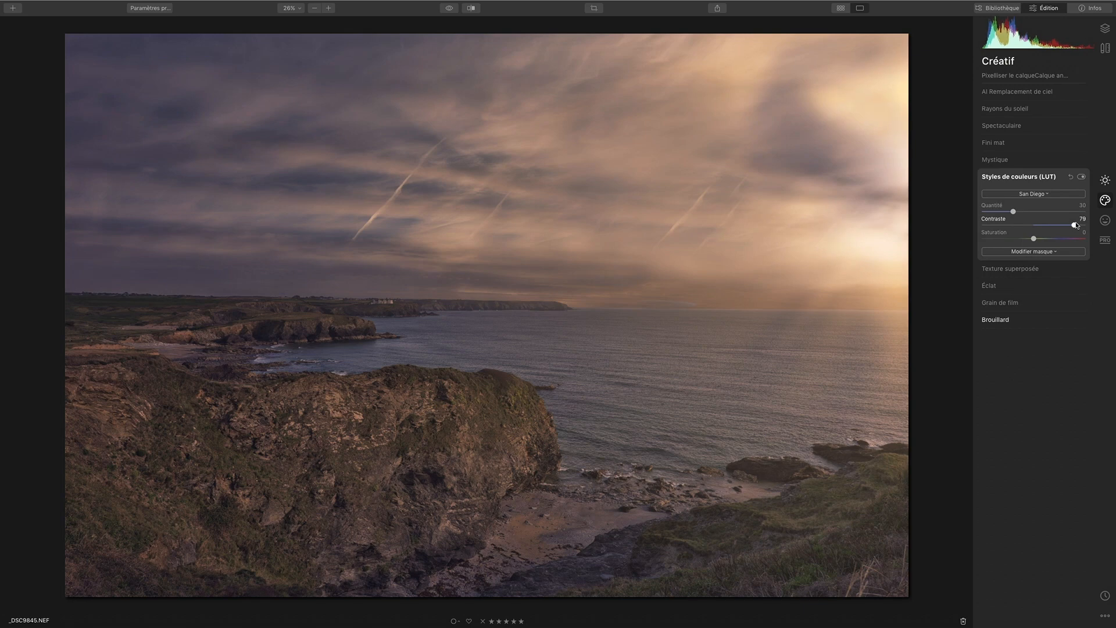
left_click_drag(1074, 228, 1024, 240)
double_click(1023, 240)
double_click(1042, 225)
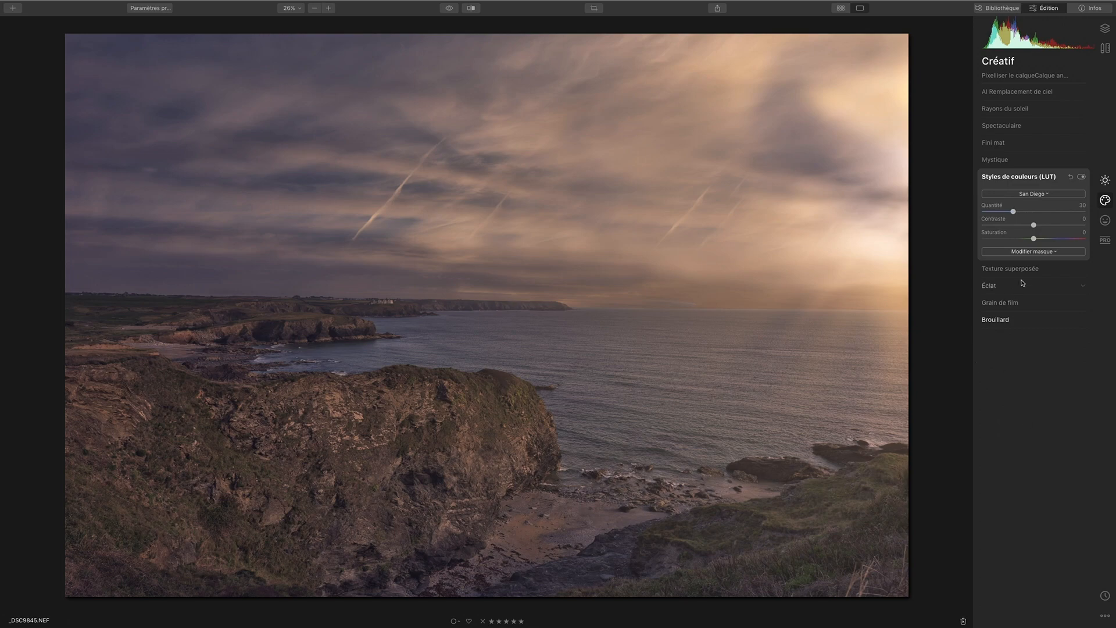
left_click(1070, 178)
Step: Load the Sky 02 TIFF image from the Eddy Skies Tiff UK folder as the Texture superposée overlay
left_click(1029, 270)
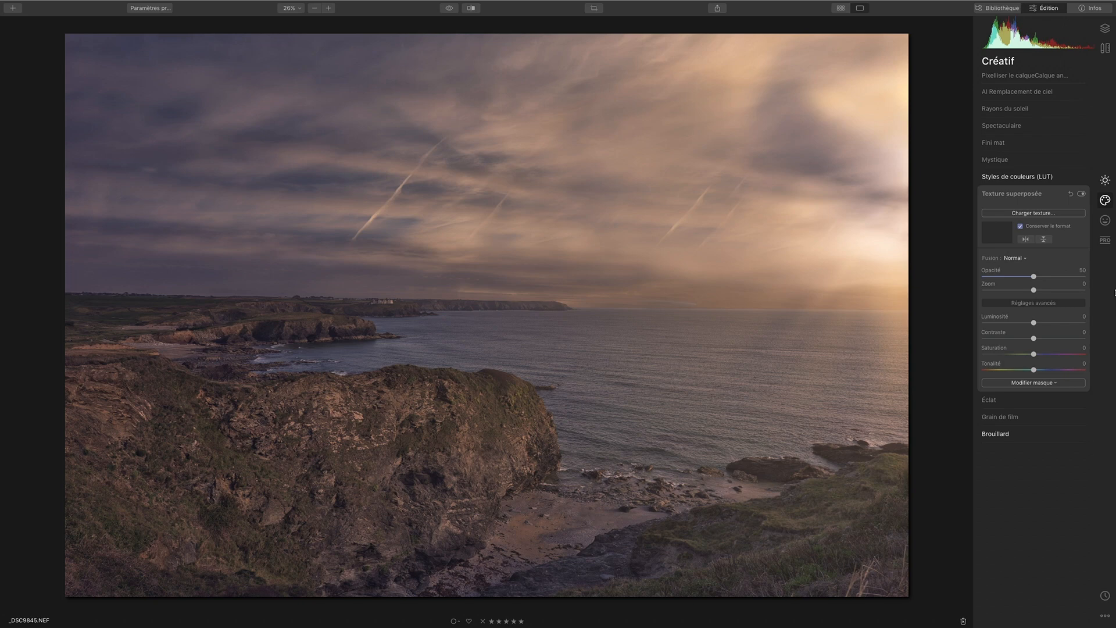
left_click(984, 214)
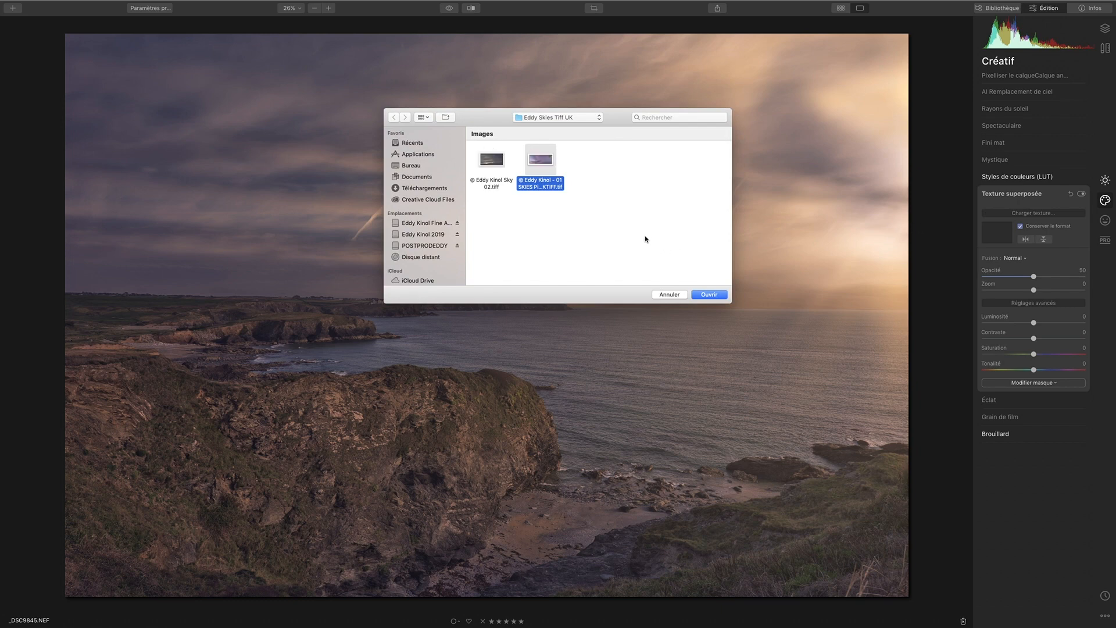
left_click(485, 165)
left_click(710, 296)
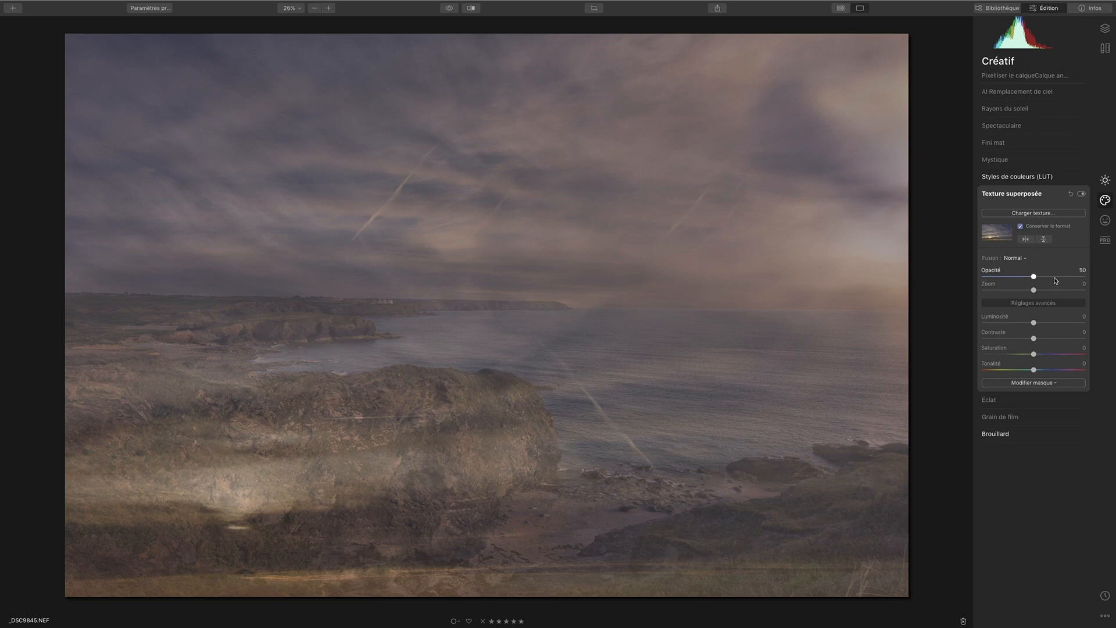
Step: Compare the sky texture at Opacité 50 and 100, finishing at 100
left_click_drag(1034, 277, 1085, 277)
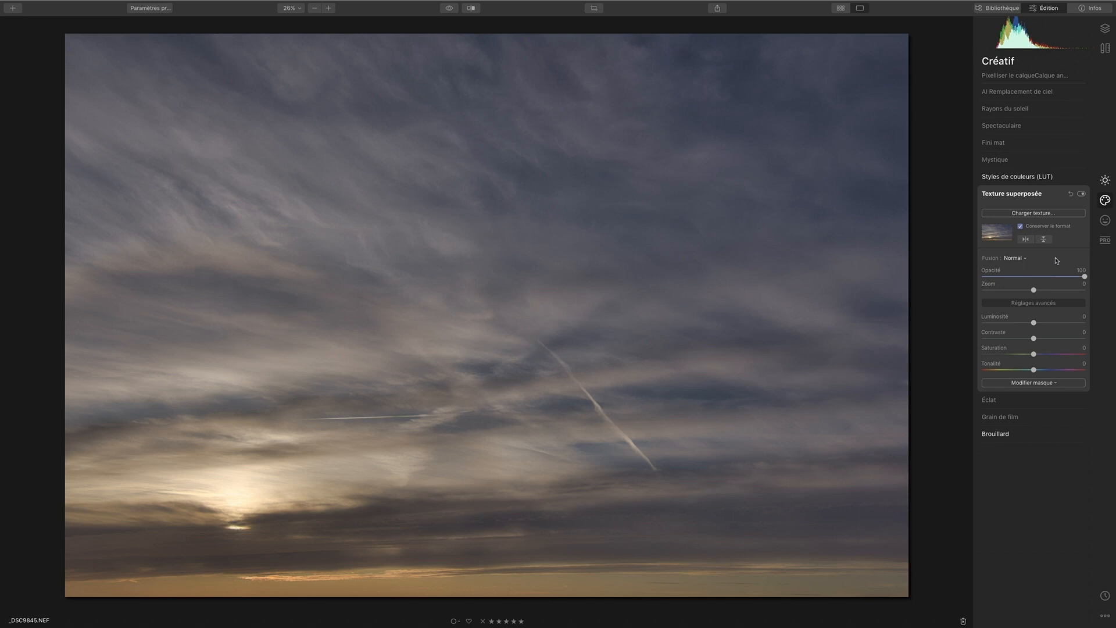
double_click(1084, 277)
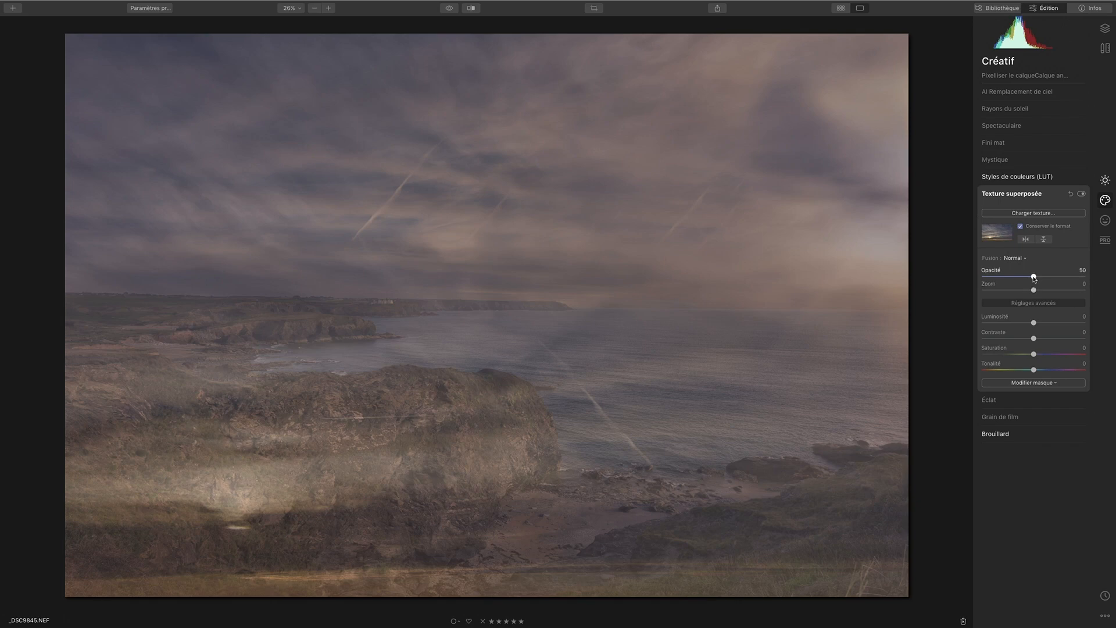
left_click_drag(1033, 277, 1086, 277)
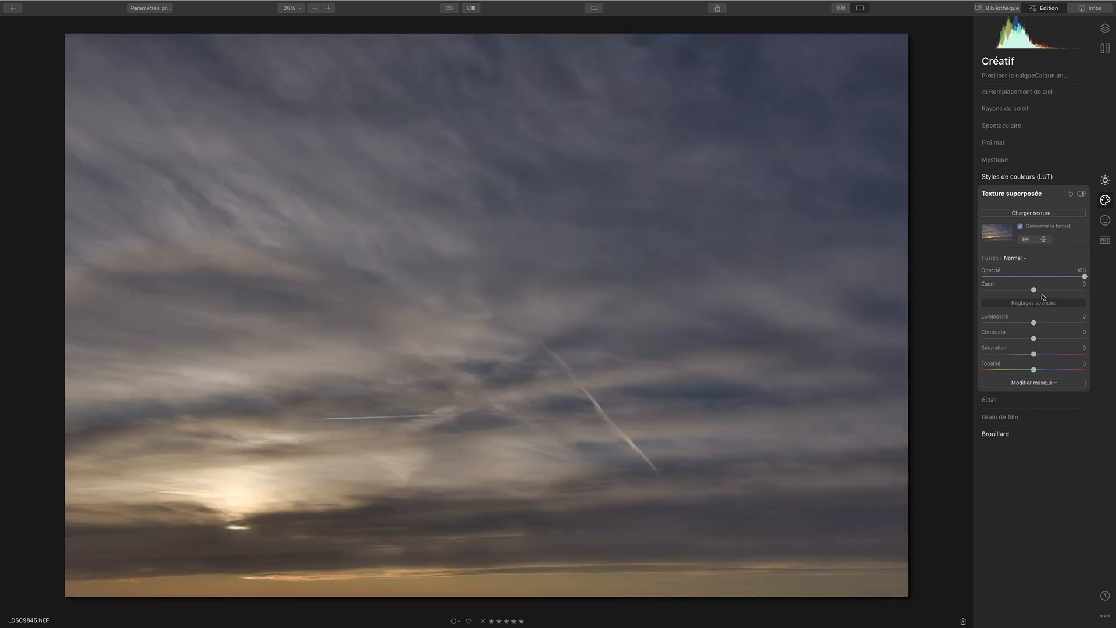
Step: Try the sky texture's Zoom at 100 and -51, and reset Opacité to 50 and Zoom to 0
left_click_drag(1034, 290, 1107, 287)
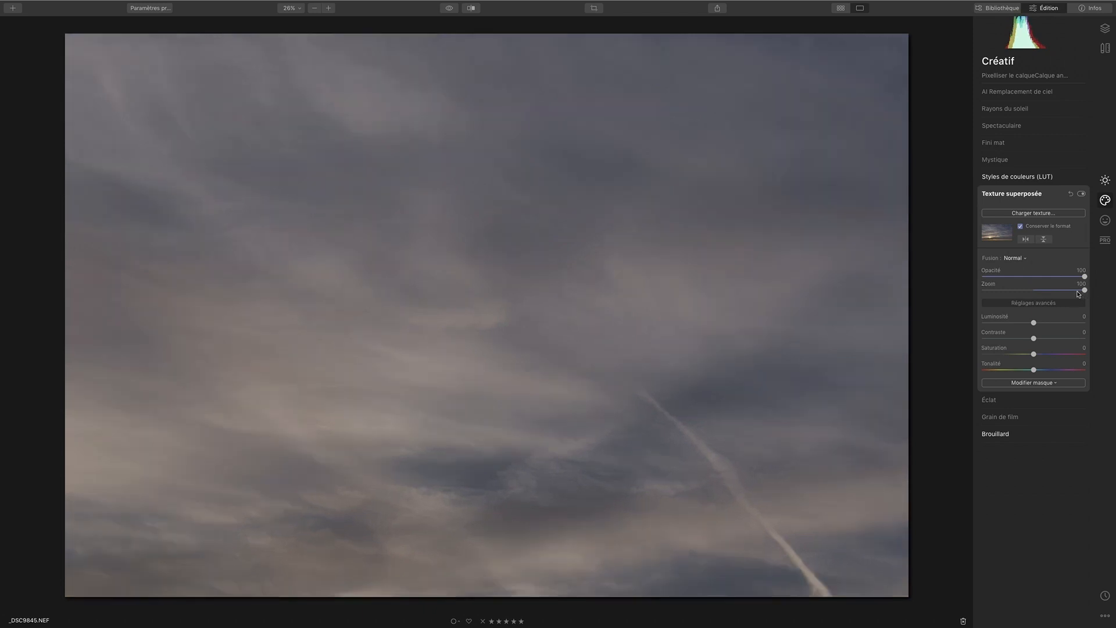
double_click(1085, 276)
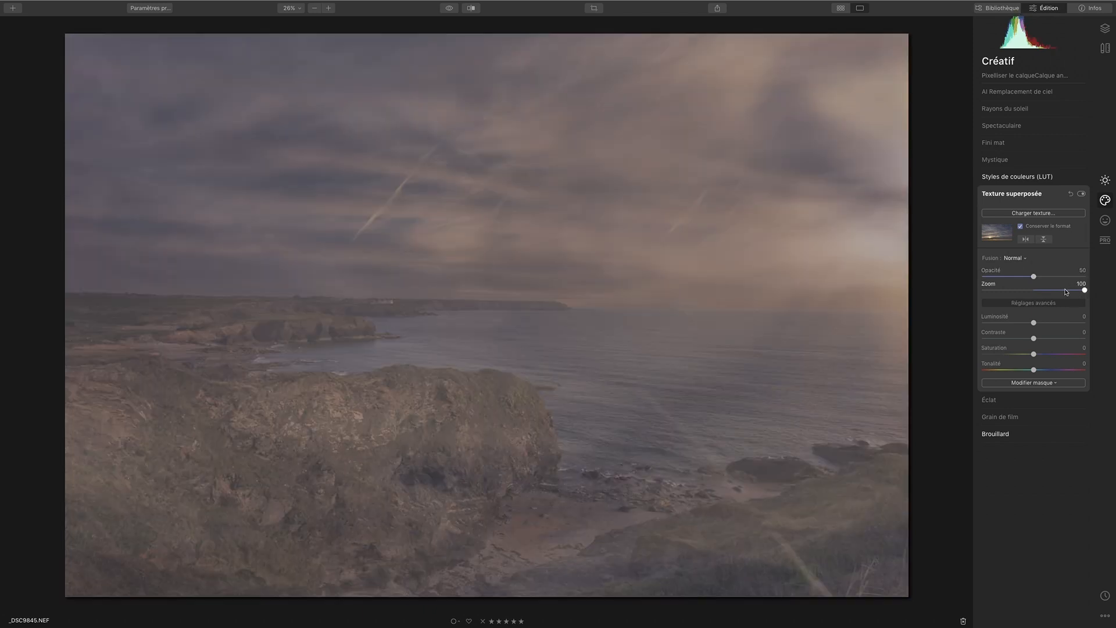
left_click_drag(1080, 291, 1007, 296)
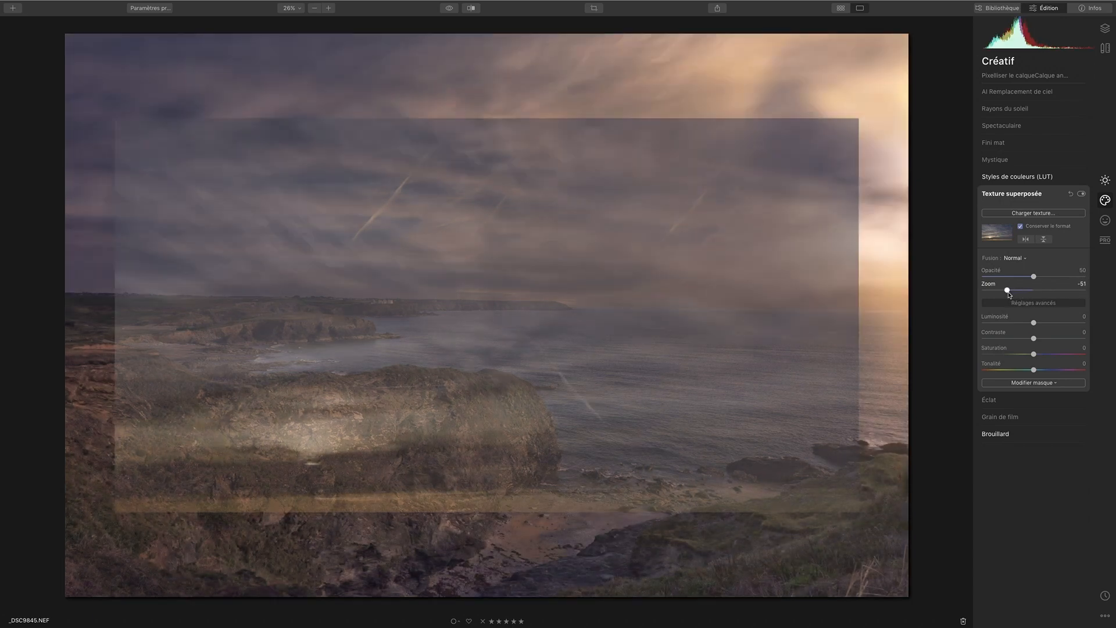
double_click(1008, 290)
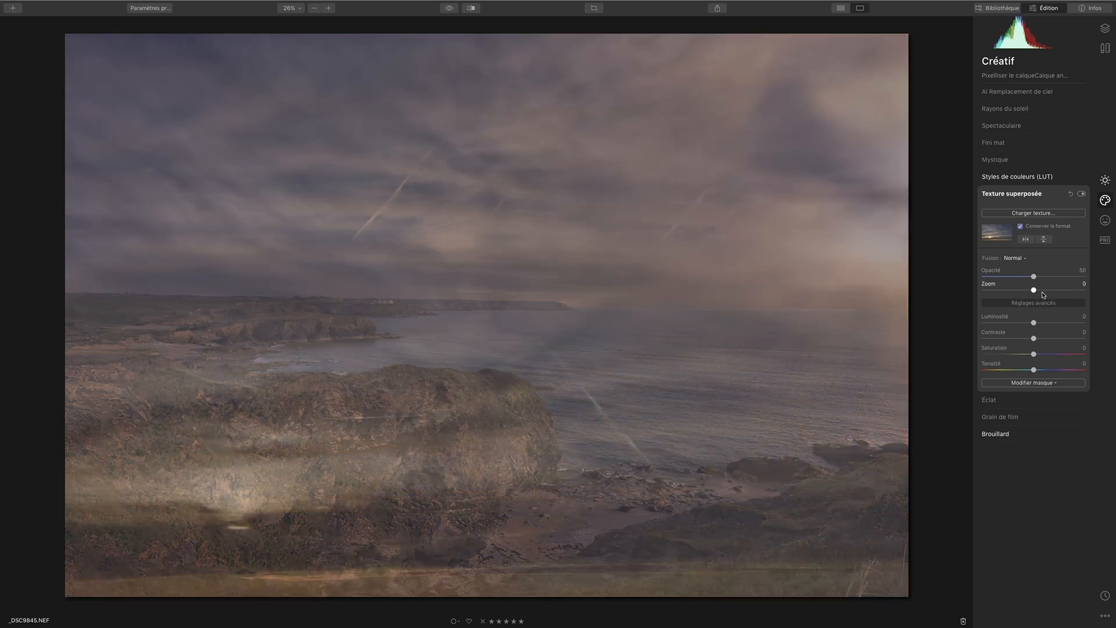
Step: Set the sky texture's Opacité to 100, Luminosité to -31, Contraste to 100 and Saturation to -100, resetting Tonalité to 0
left_click_drag(1034, 277, 1085, 277)
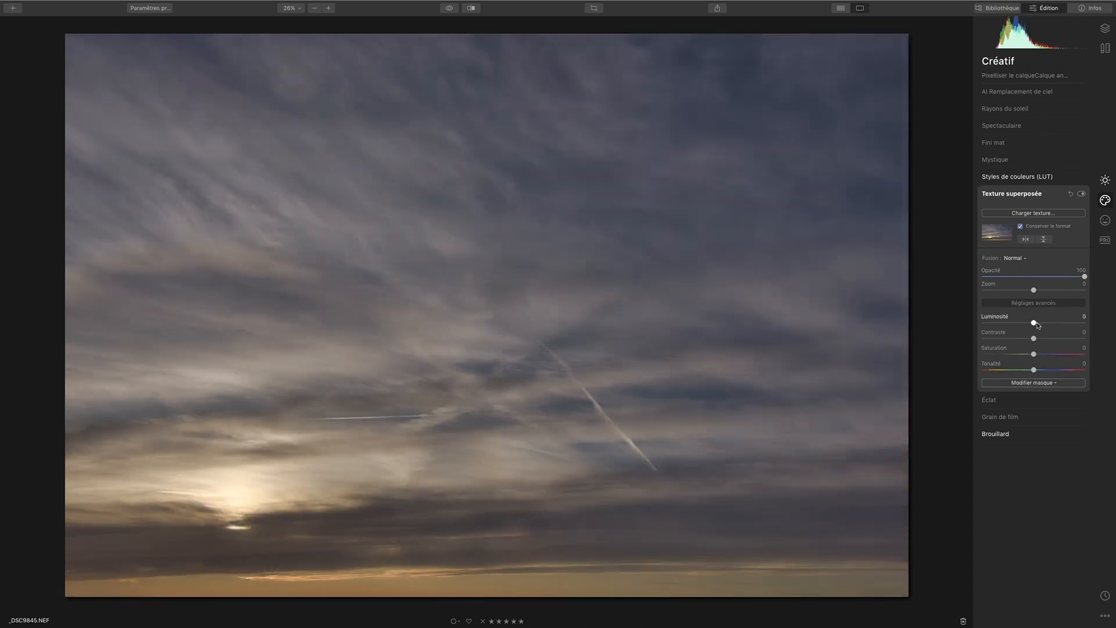
left_click_drag(1035, 371, 954, 360)
double_click(1046, 370)
mouse_move(1033, 339)
left_mouse_down()
mouse_move(1086, 339)
mouse_move(1020, 326)
left_mouse_up()
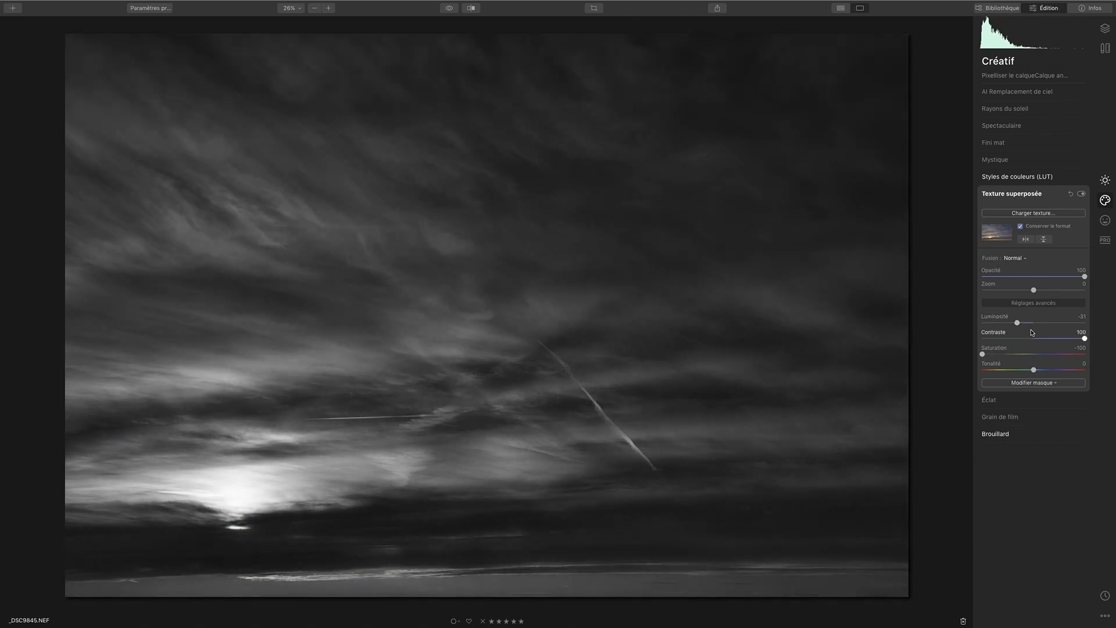
Step: Compare the sky texture at Opacité 50, 20 and 100, reset its Contraste to 0, and finish at Opacité 100
double_click(1084, 277)
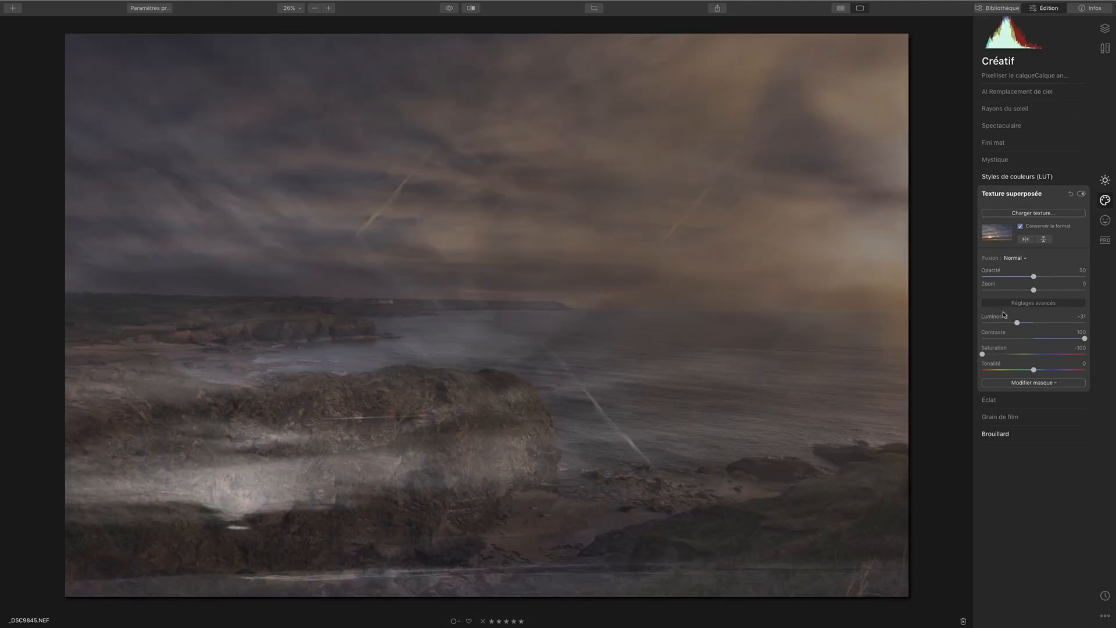
left_click_drag(1033, 277, 1003, 279)
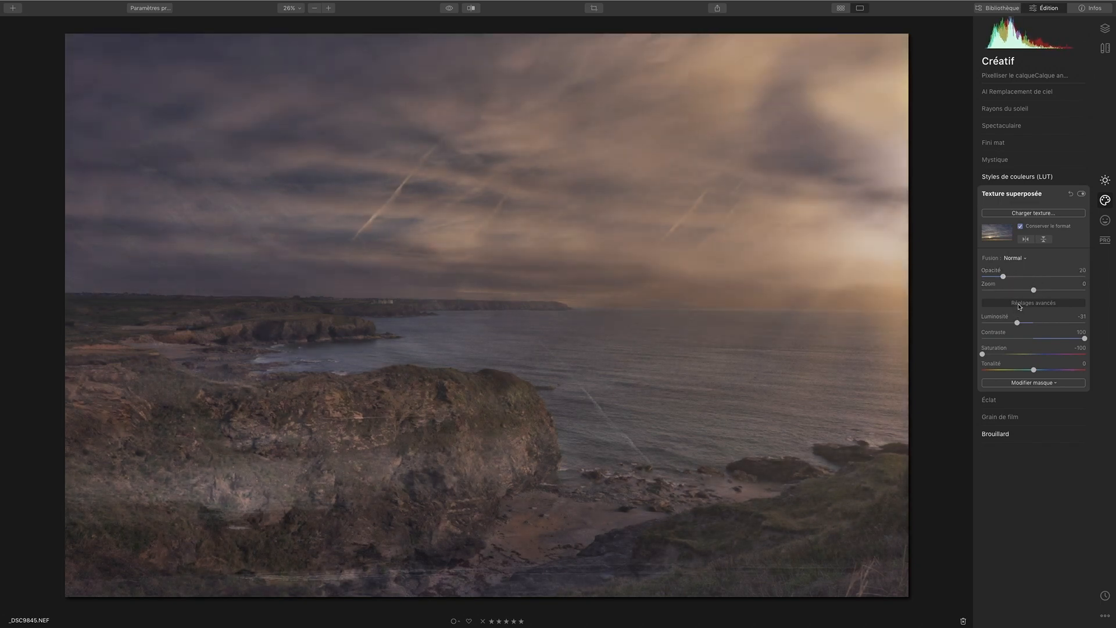
left_click_drag(1003, 277, 1084, 277)
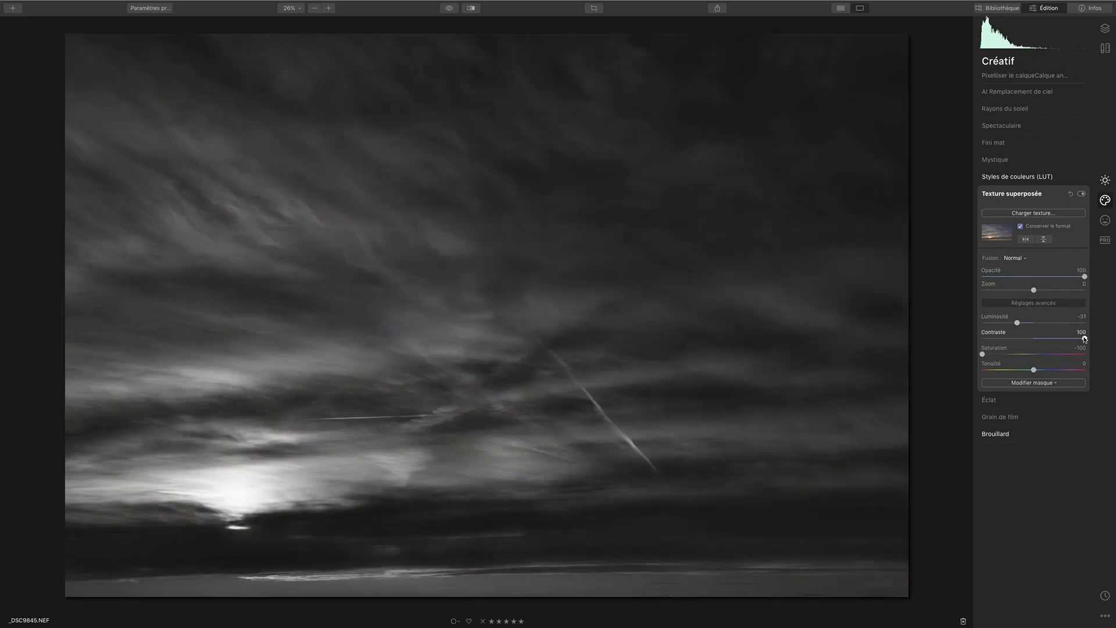
double_click(1085, 339)
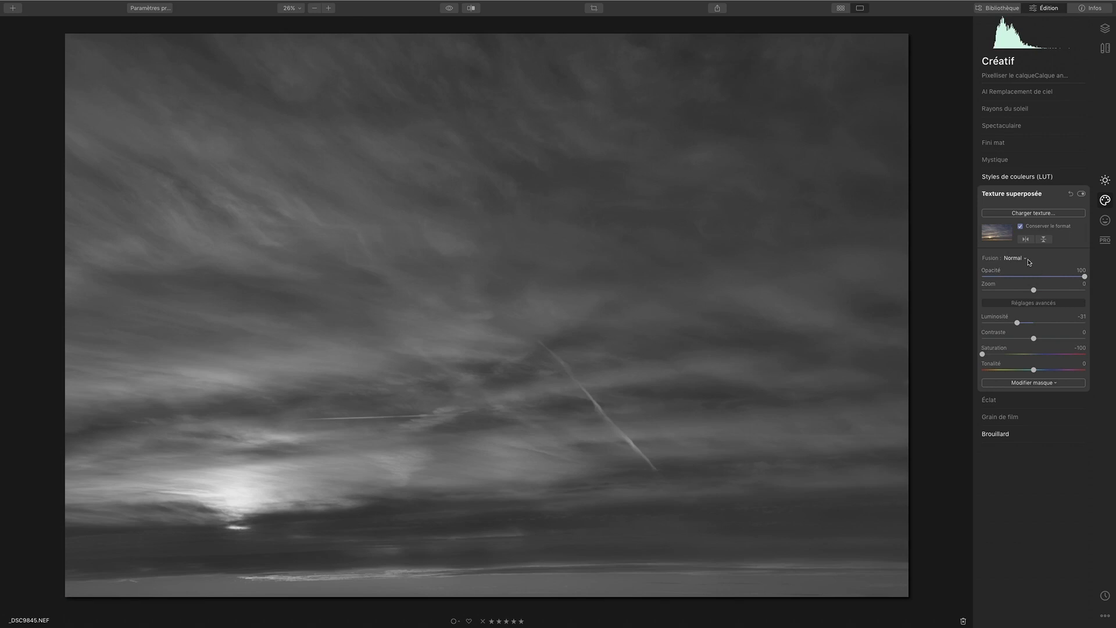
double_click(1082, 280)
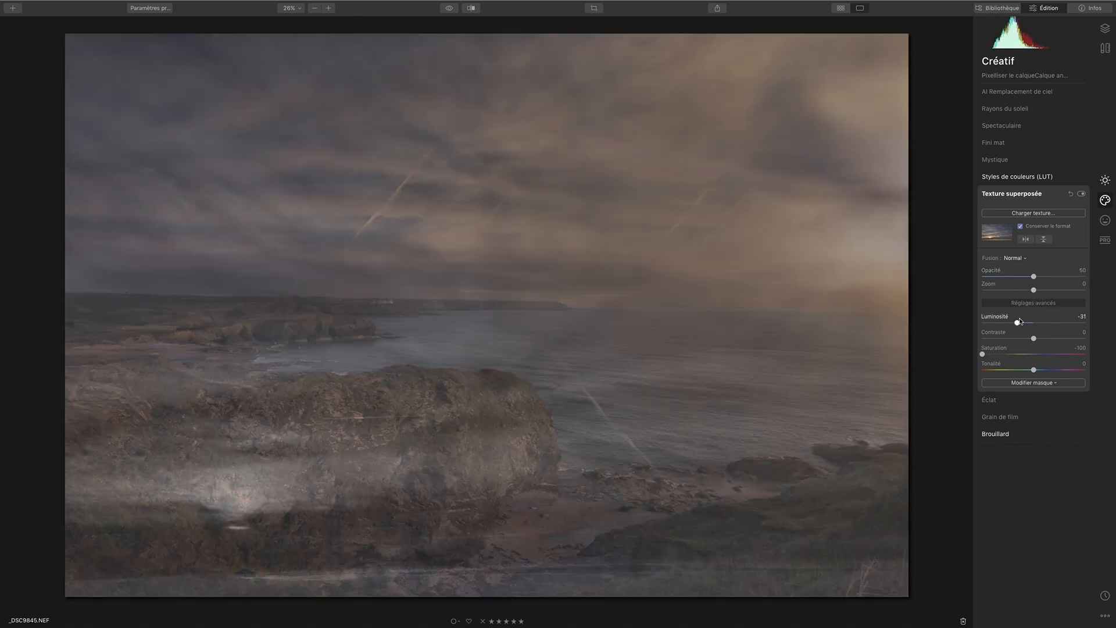
left_click_drag(1033, 276, 1086, 276)
Step: Try the sky texture mirrored horizontally, leave it flipped vertically only, and set its Opacité to 50
left_click(1025, 239)
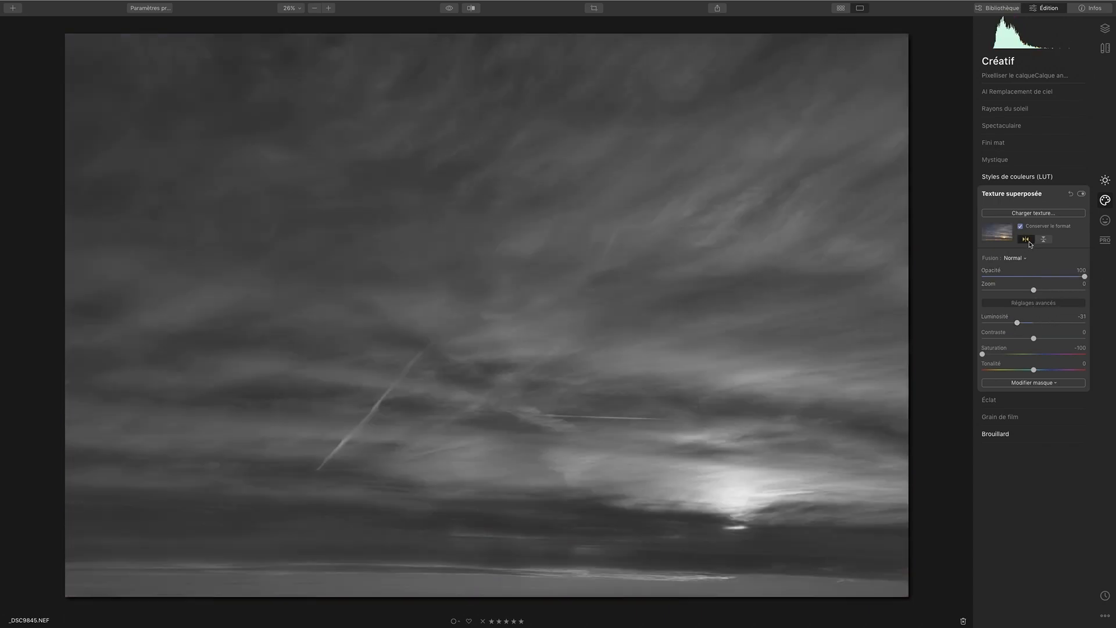
left_click(1043, 240)
left_click(1023, 228)
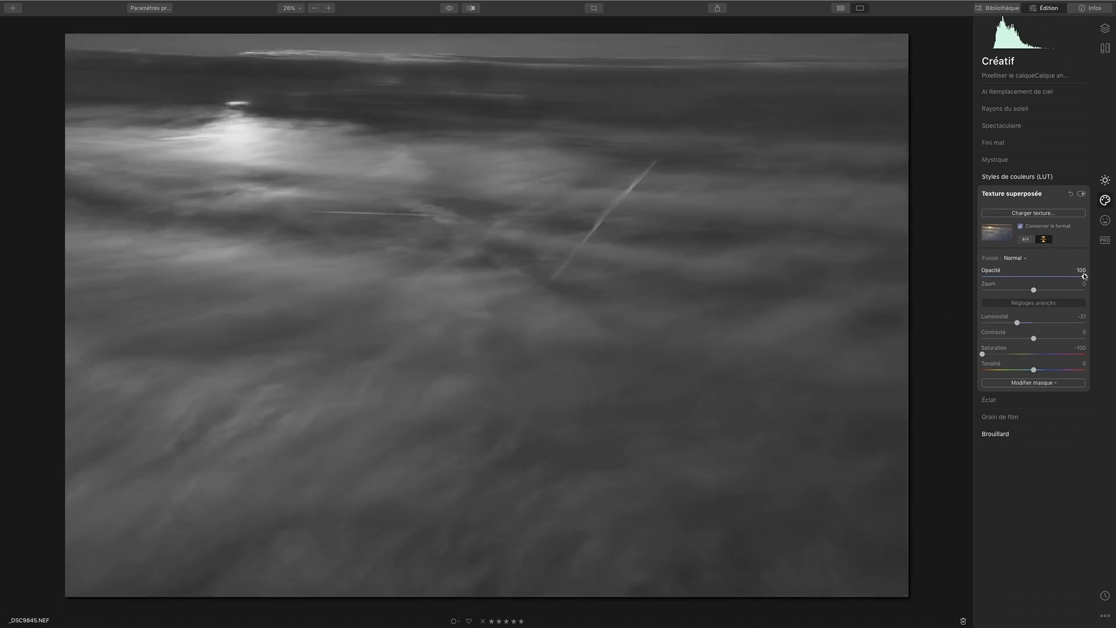
left_click_drag(1086, 277, 1030, 273)
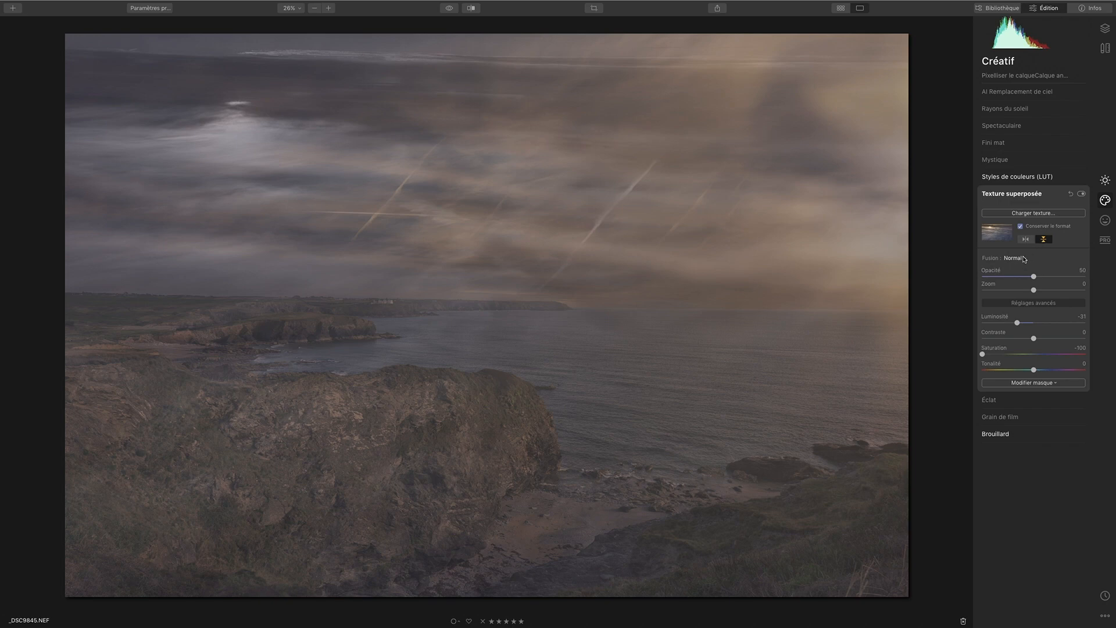
Step: Switch the sky texture's Fusion to Luminosité and compare Opacité at 22, 35 and 100
left_click(1023, 261)
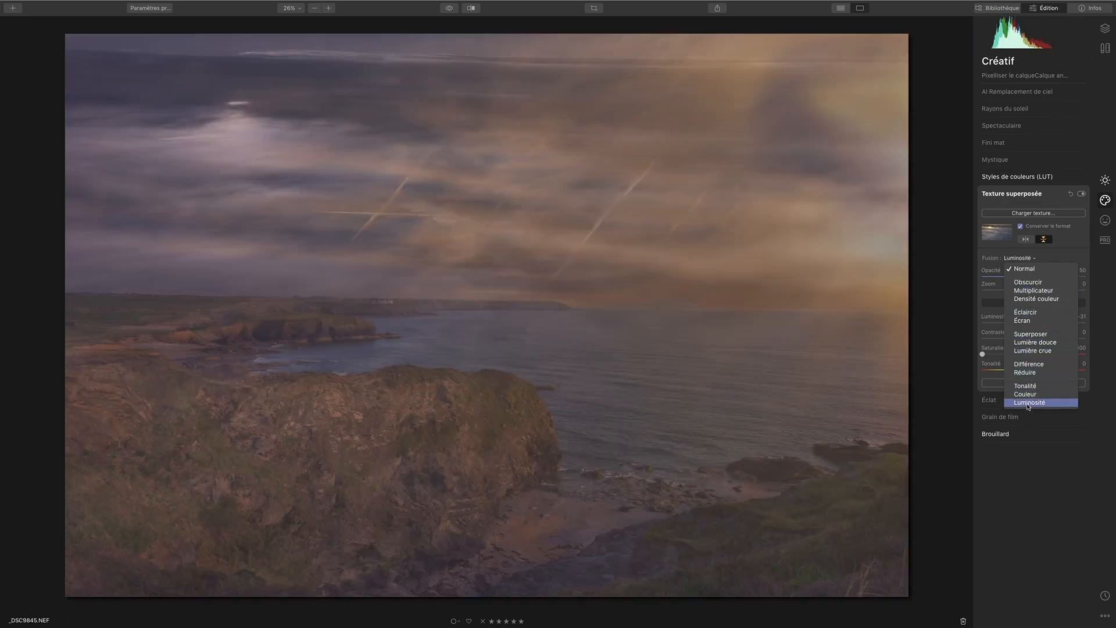
left_click(1030, 403)
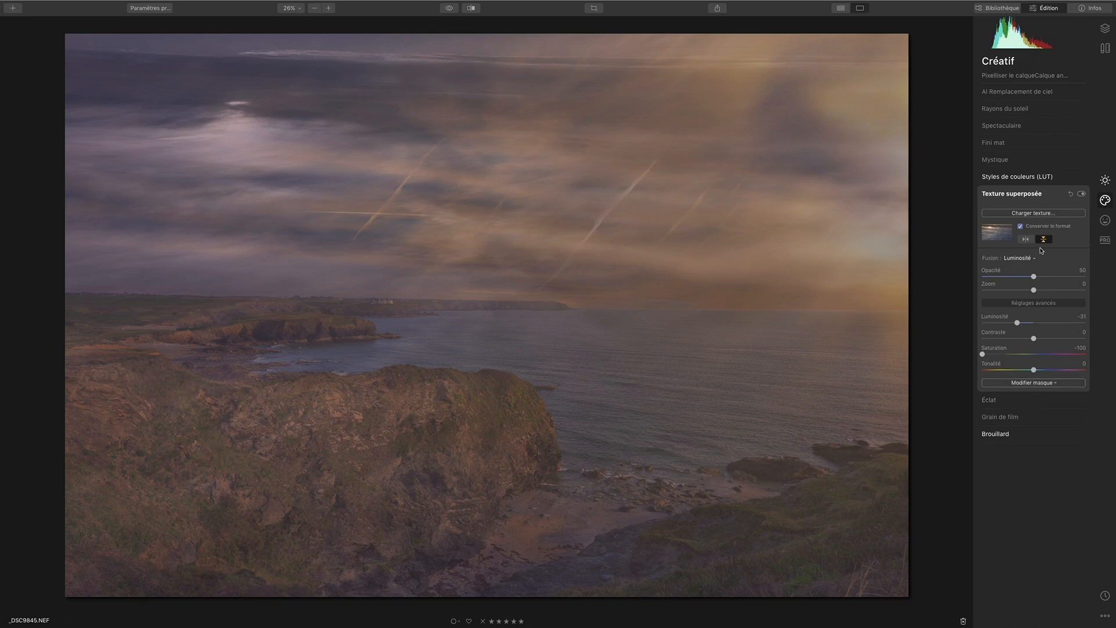
left_click_drag(1034, 276, 1006, 277)
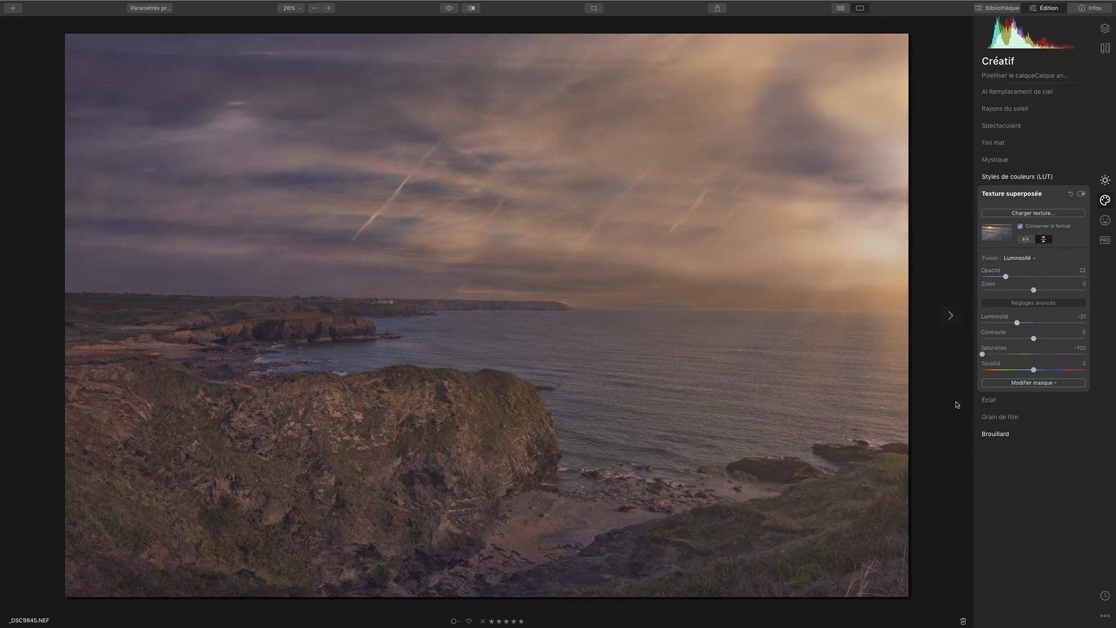
left_click_drag(1006, 277, 1018, 277)
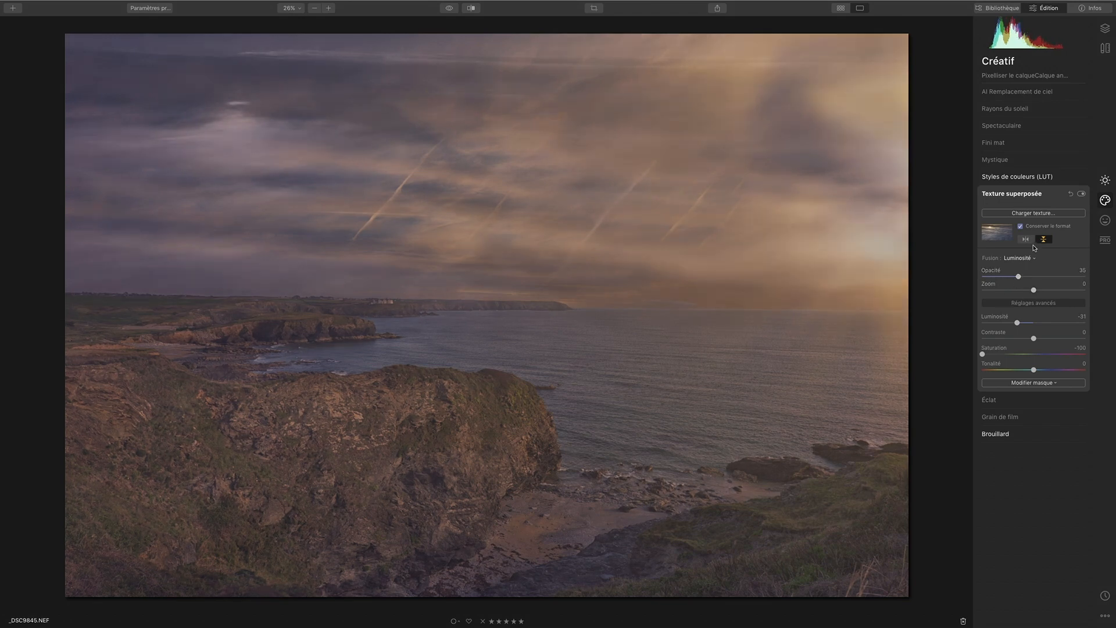
left_click_drag(1019, 277, 1084, 273)
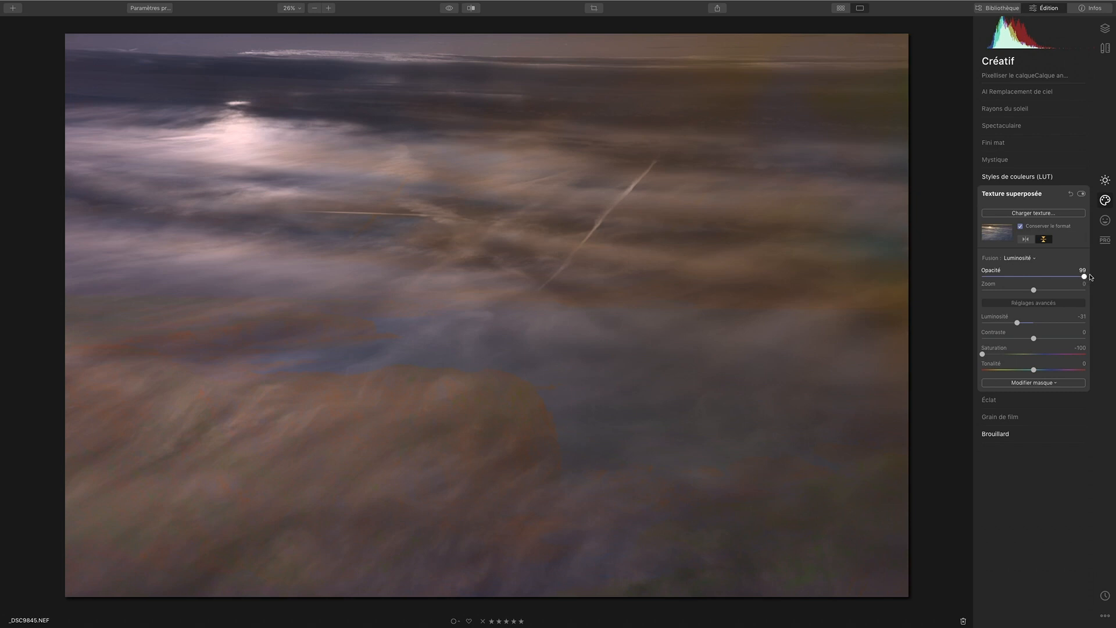
left_click_drag(1087, 277, 1104, 277)
Step: Try the sky texture in Normal fusion with Zoom 45, Contraste 24, Luminosité 100 and Opacité 50 and 19, and reset the Texture superposée effect
left_click(1031, 263)
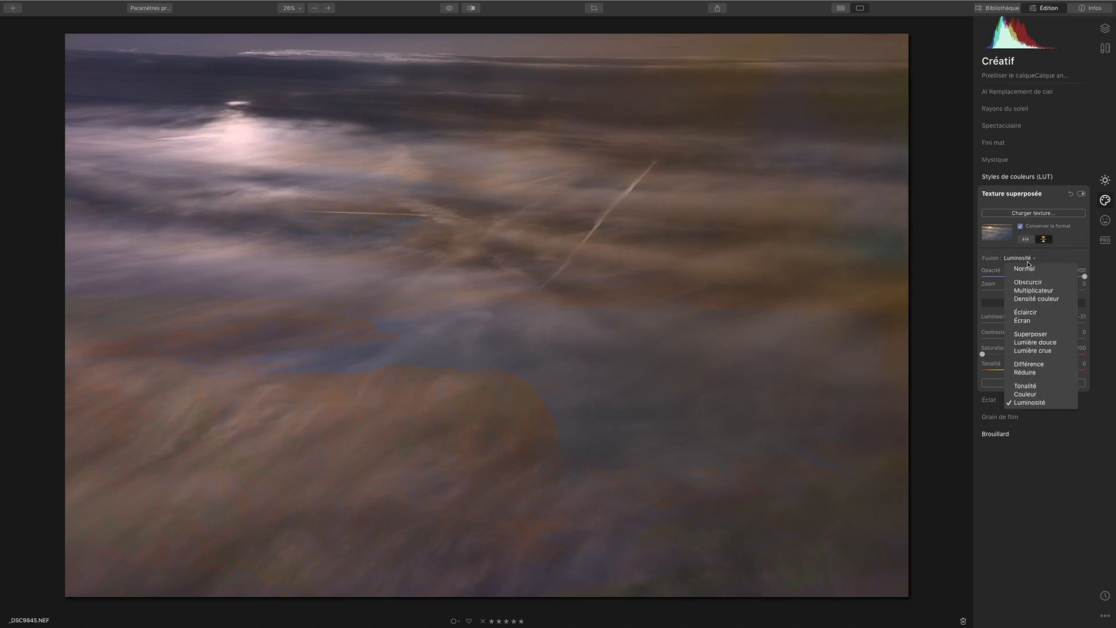
left_click(1028, 270)
left_click_drag(1035, 291, 1057, 291)
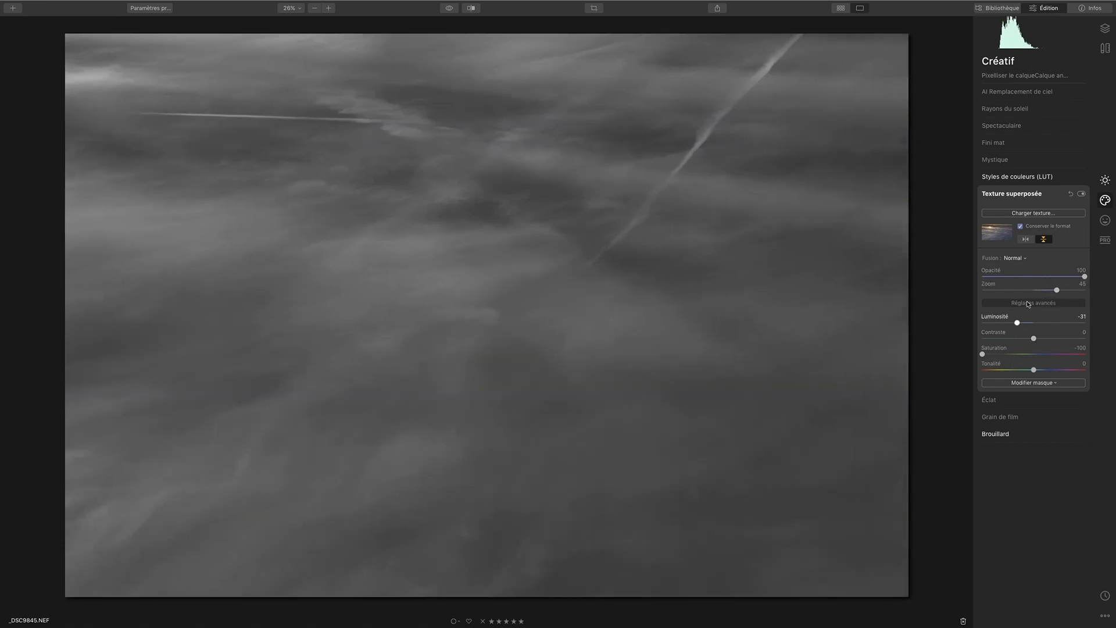
left_click_drag(1036, 339, 1046, 338)
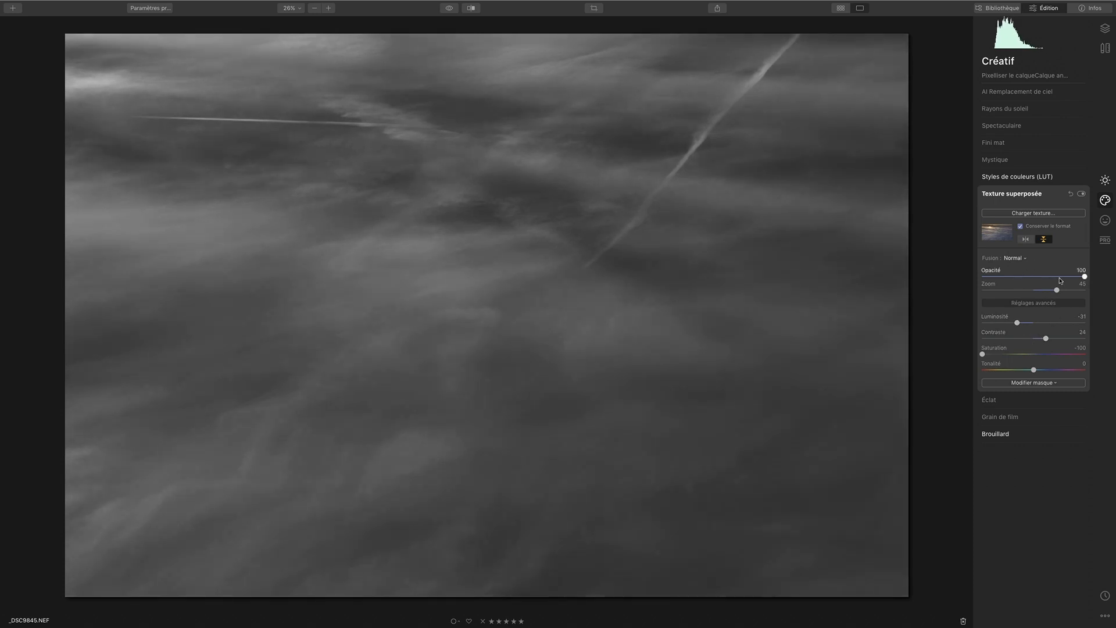
left_click_drag(1083, 277, 1034, 277)
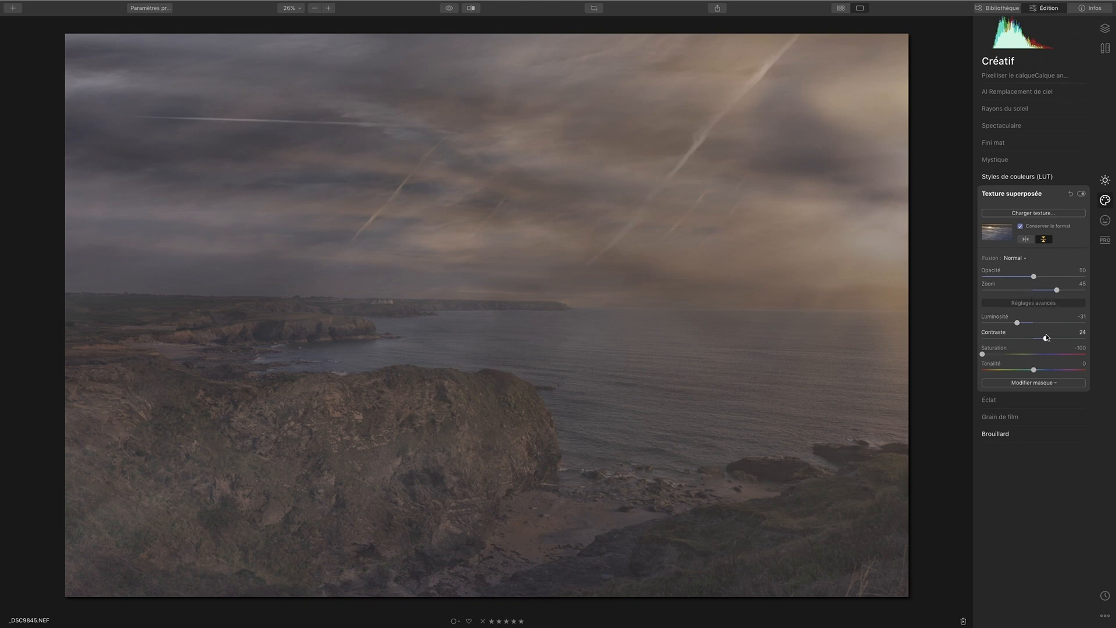
left_click_drag(1017, 322, 1101, 315)
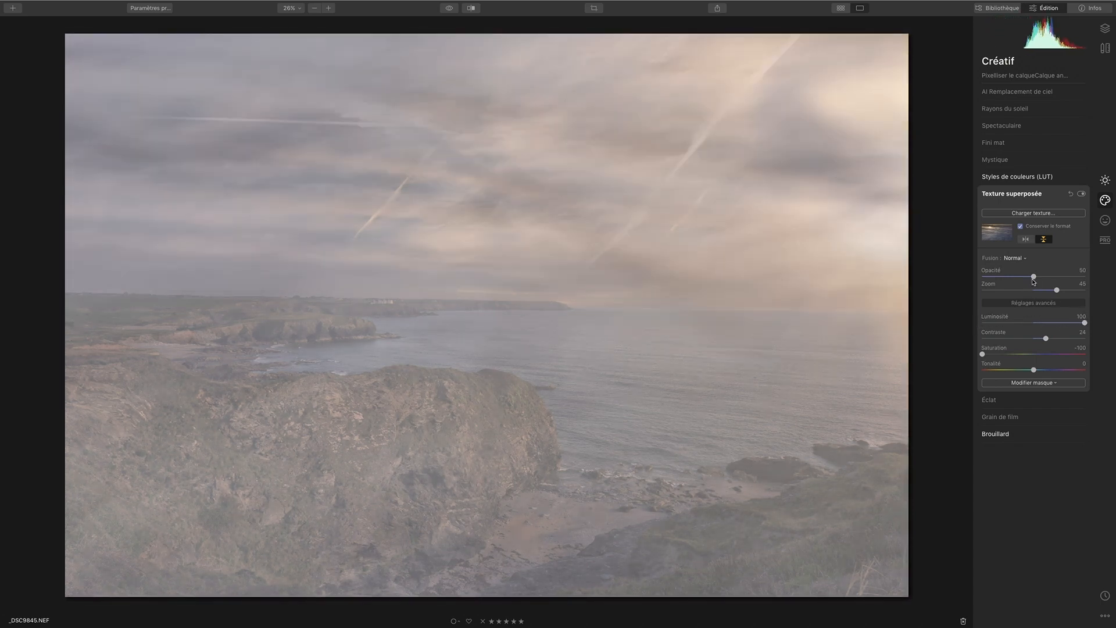
left_click_drag(1030, 277, 1003, 278)
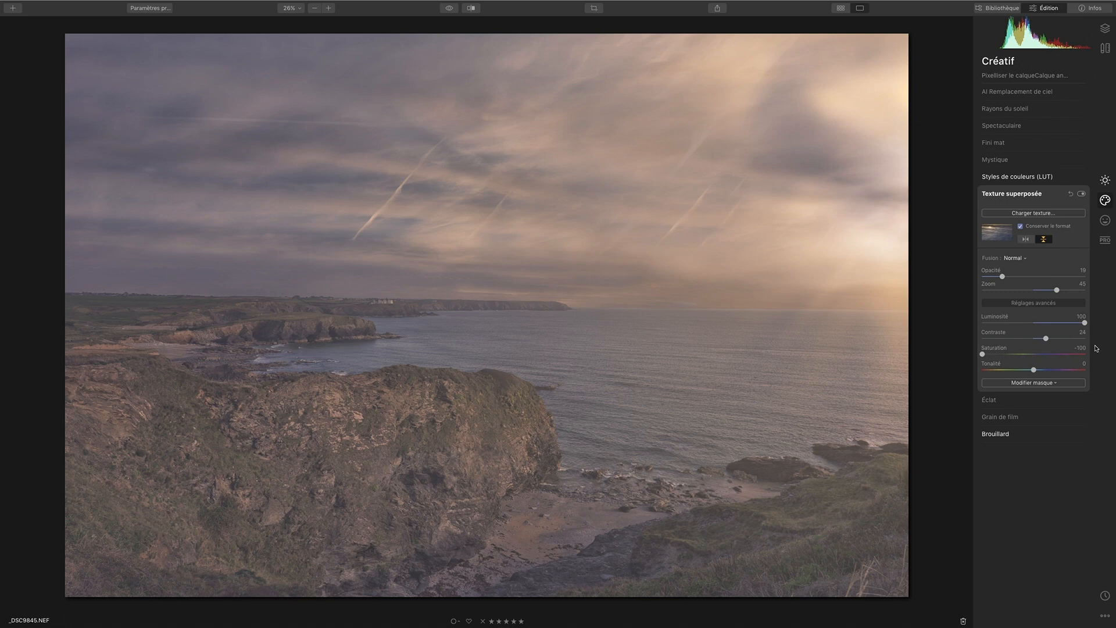
left_click(1071, 194)
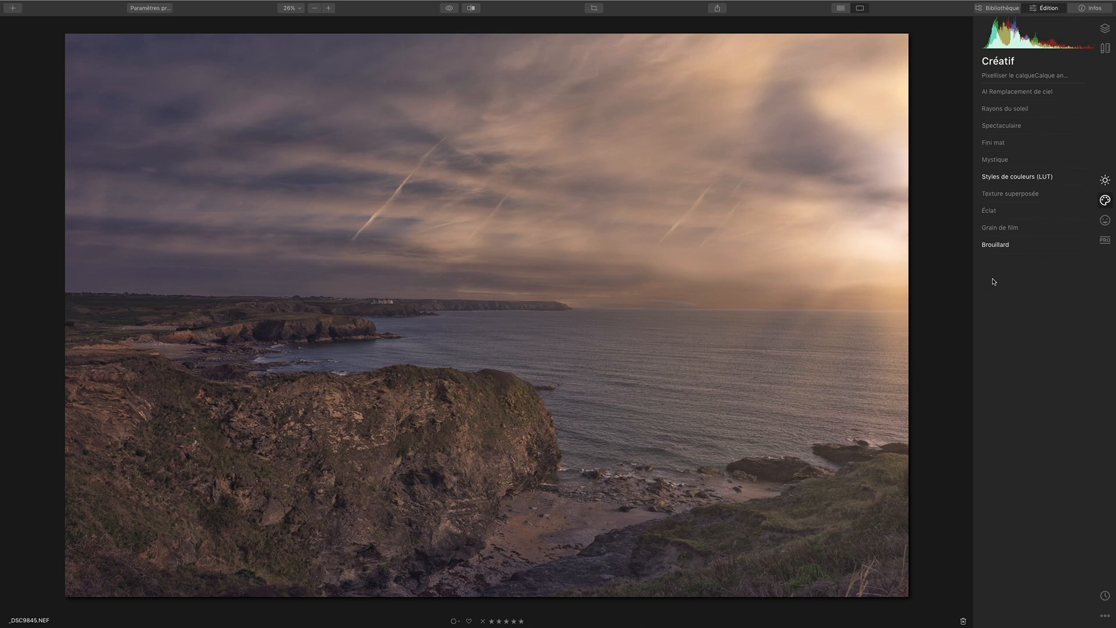
Step: Convert the photo to black and white with Conversion N&B in Outils de base, and compare it with the effect off and on
left_click(1104, 181)
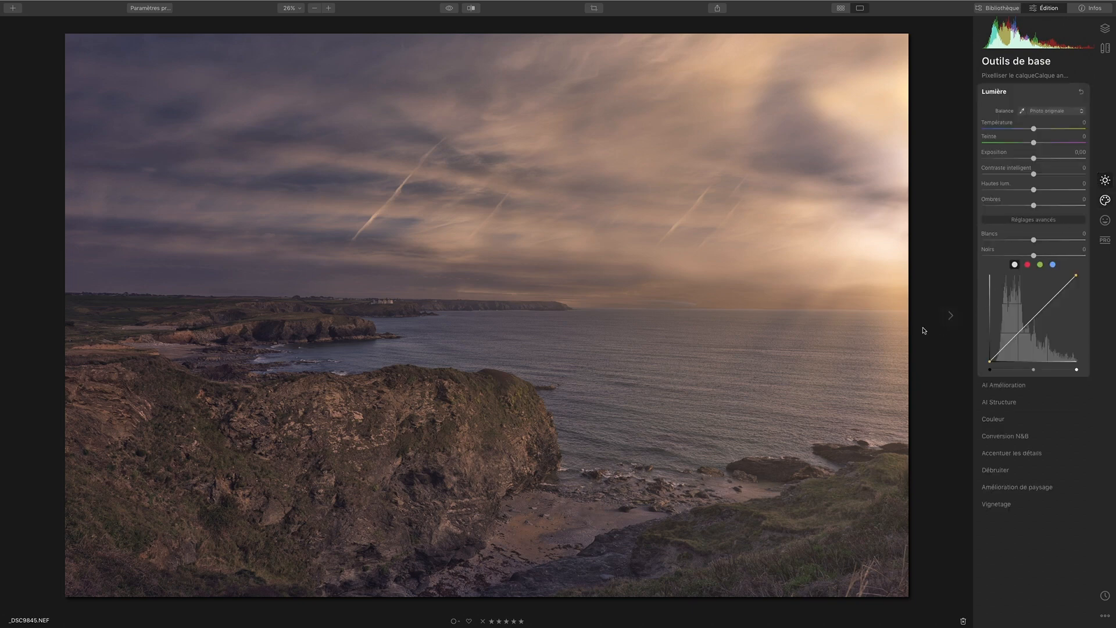
left_click(990, 444)
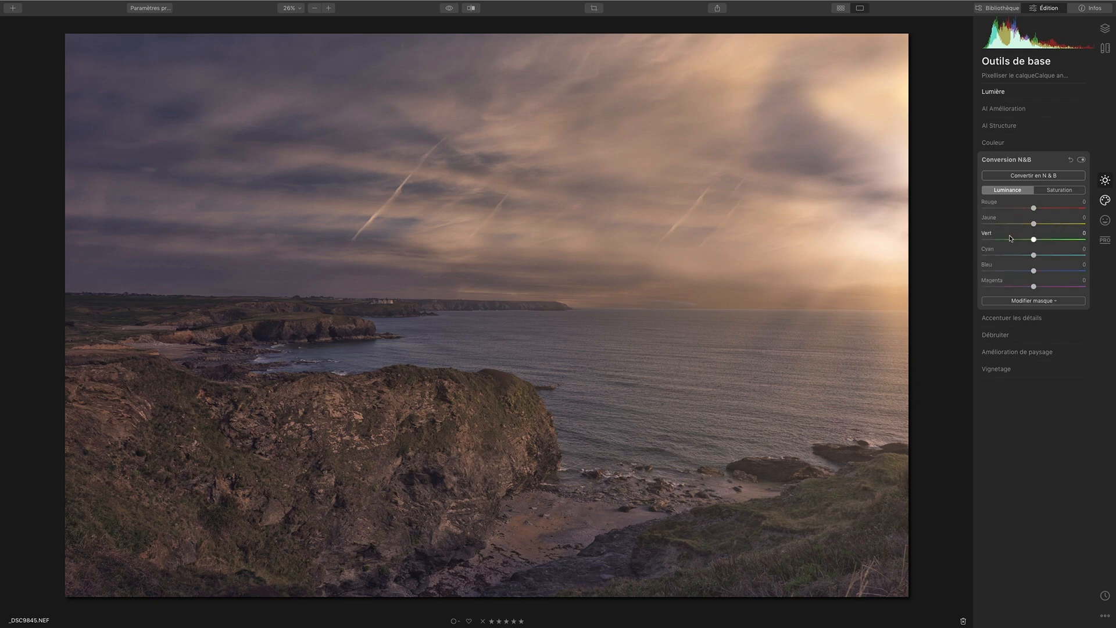
left_click(1061, 190)
left_click(1022, 191)
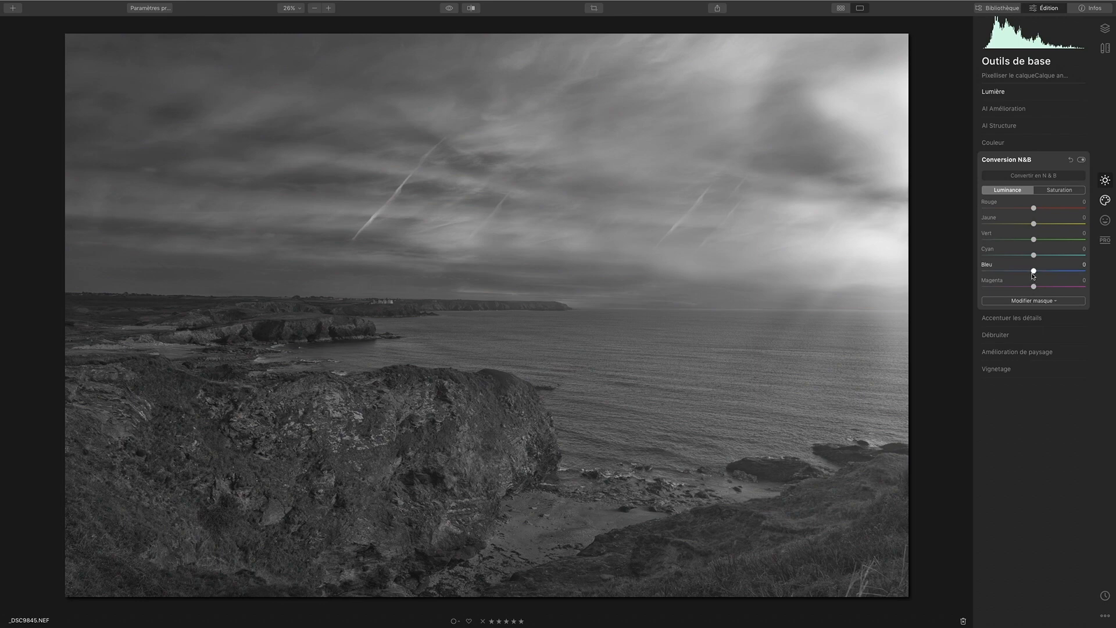
left_click(1083, 160)
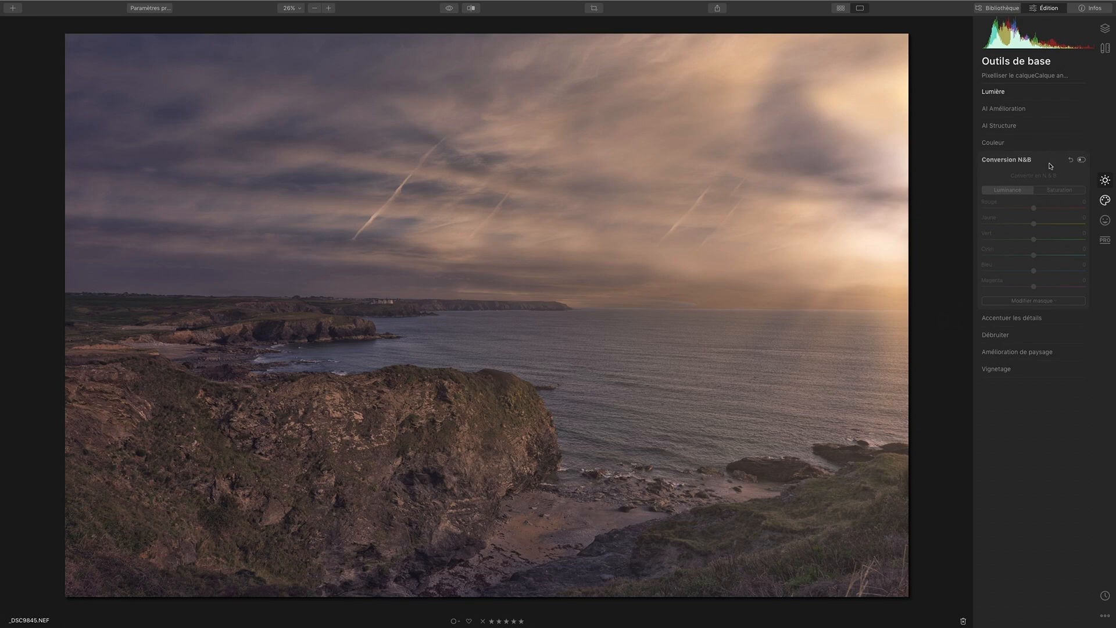
left_click(1082, 160)
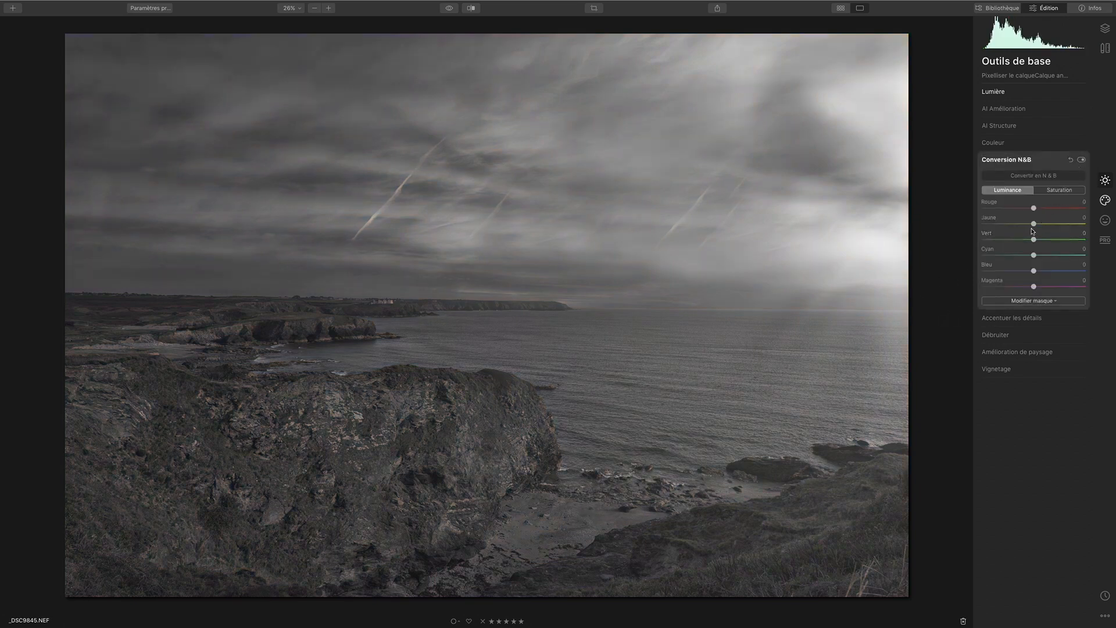
Step: Try the Conversion N&B luminance sliders, and raise Saturation to Rouge 61, Jaune 191, Vert 32, Cyan 38, Bleu 72 and Magenta 36
mouse_move(1036, 223)
left_mouse_down()
mouse_move(1058, 224)
mouse_move(989, 225)
mouse_move(1070, 223)
mouse_move(1040, 224)
left_mouse_up()
left_click_drag(1033, 208, 1034, 285)
left_click(1063, 193)
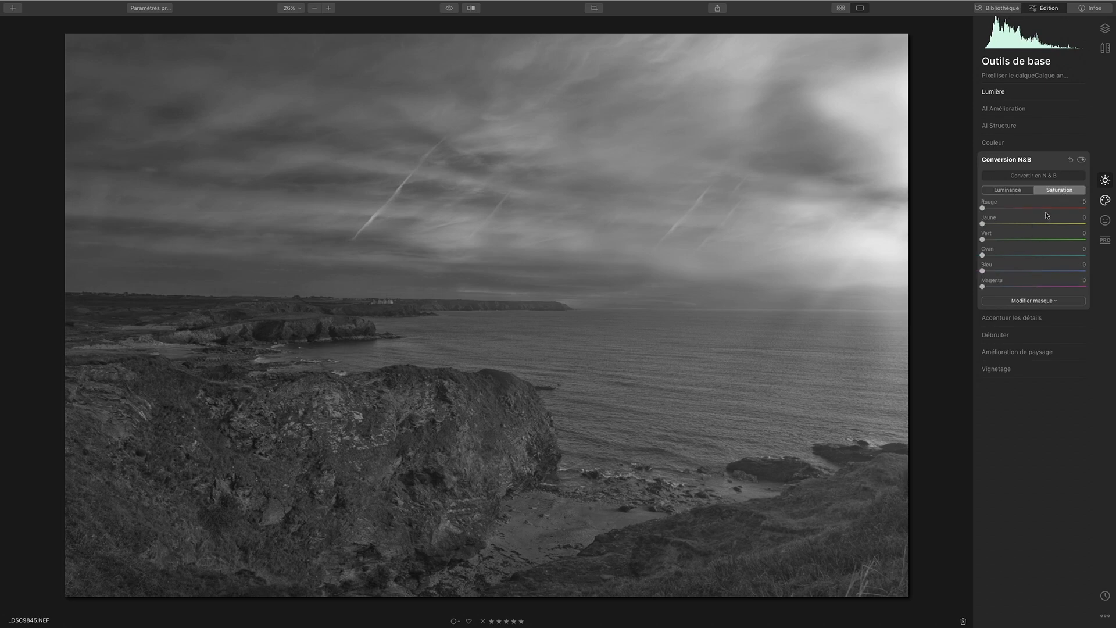
left_click_drag(983, 227, 1080, 226)
left_click_drag(983, 207, 1014, 207)
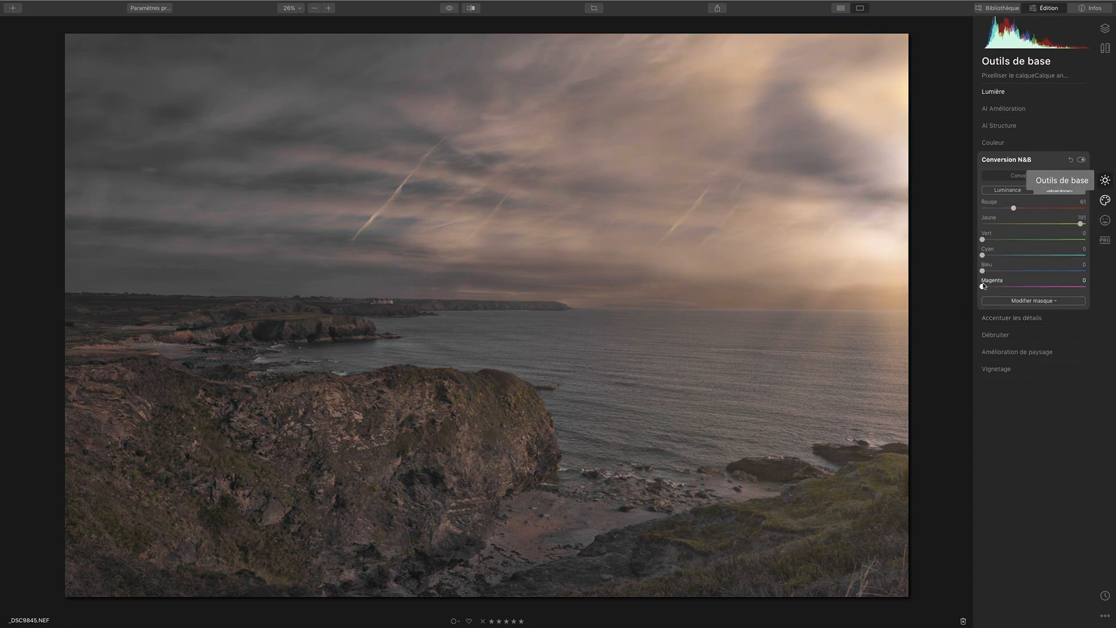
left_click_drag(983, 271, 999, 239)
left_click_drag(983, 287, 1001, 286)
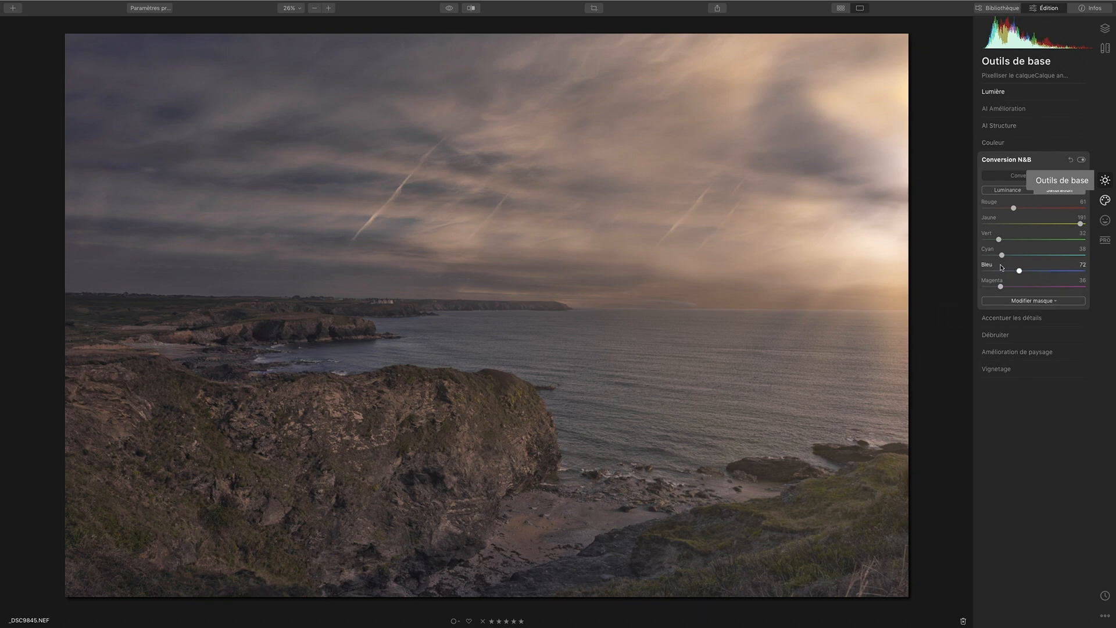
Step: Bring the colour saturations back down, reset Conversion N&B and convert the photo to black and white again
left_click_drag(1001, 286, 978, 240)
left_click_drag(1081, 224, 985, 213)
left_click(1018, 193)
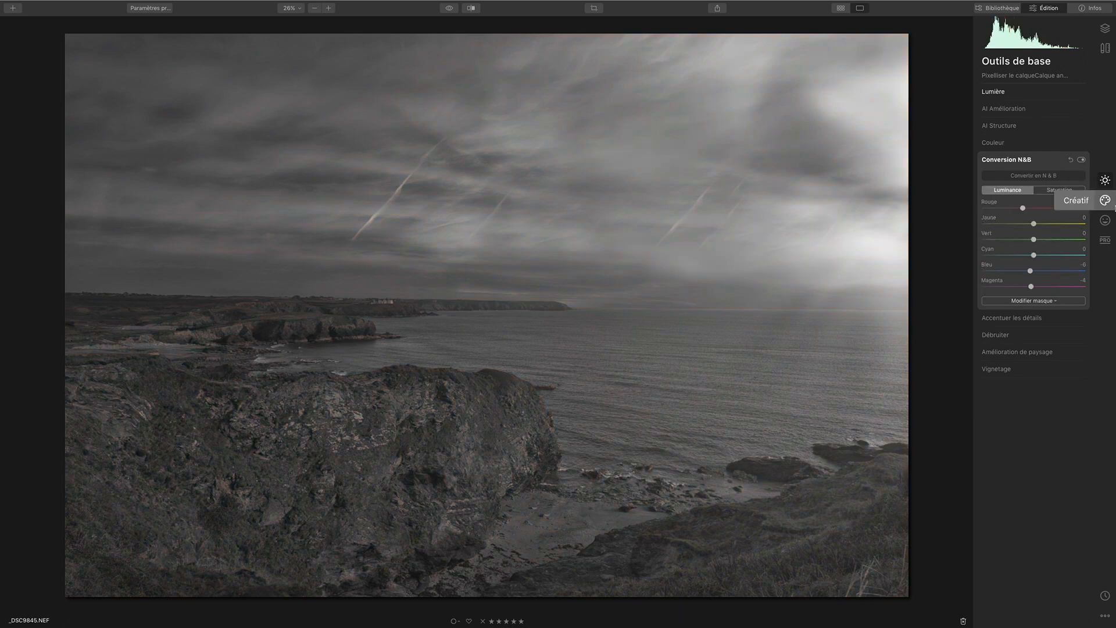
left_click(1071, 160)
left_click(1051, 176)
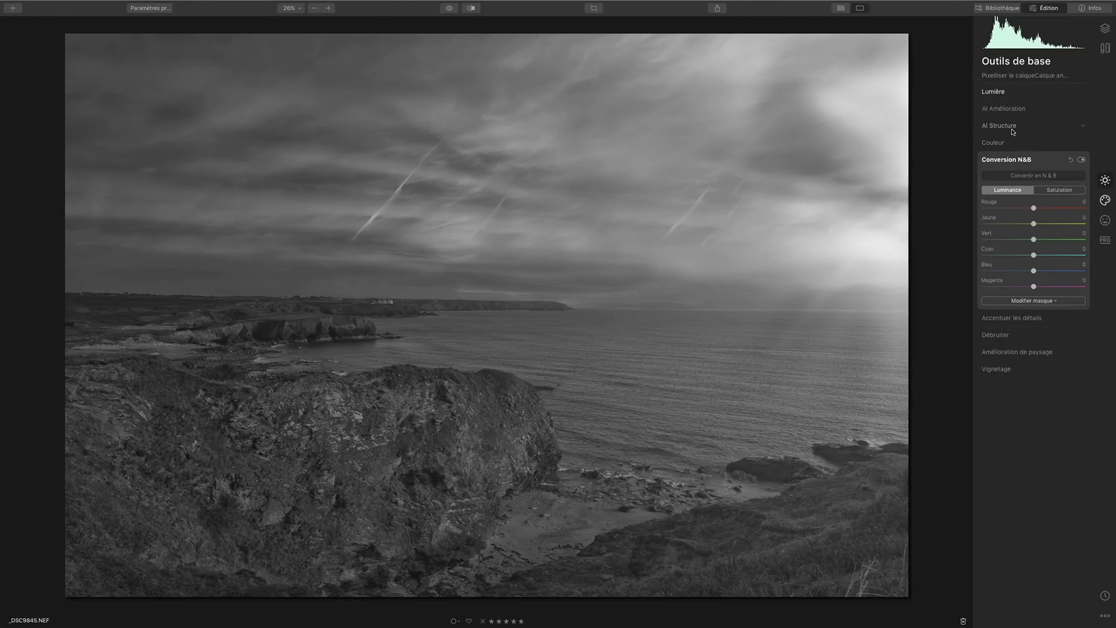
Step: Set AI Structure to Quantité 64 and Renforcer 16 on the black and white photo
left_click(1000, 126)
left_click_drag(1033, 148, 1063, 149)
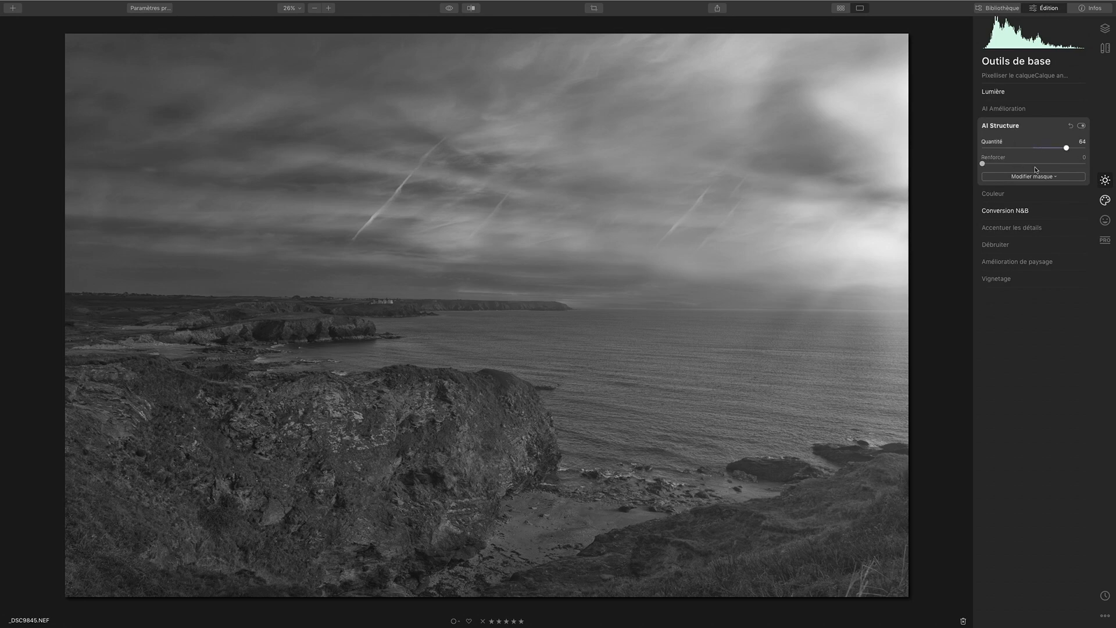
mouse_move(986, 165)
left_mouse_down()
mouse_move(1065, 159)
mouse_move(1052, 172)
mouse_move(1004, 164)
left_mouse_up()
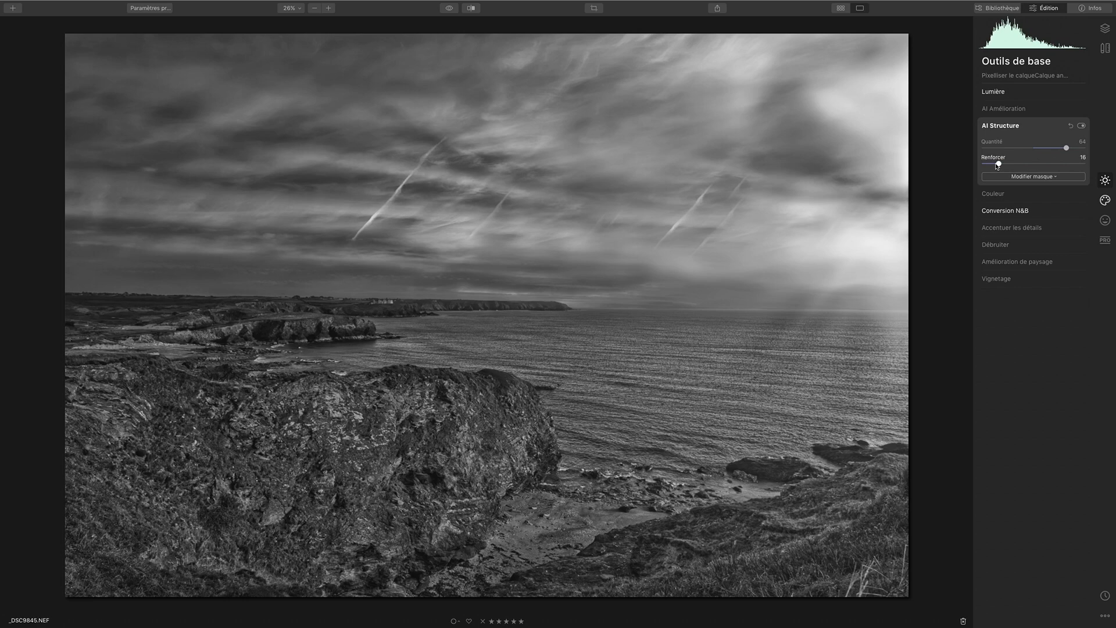
Step: Set AI Amélioration to AI Accent 43 and Embellisseur de ciel IA 37
left_click(1010, 111)
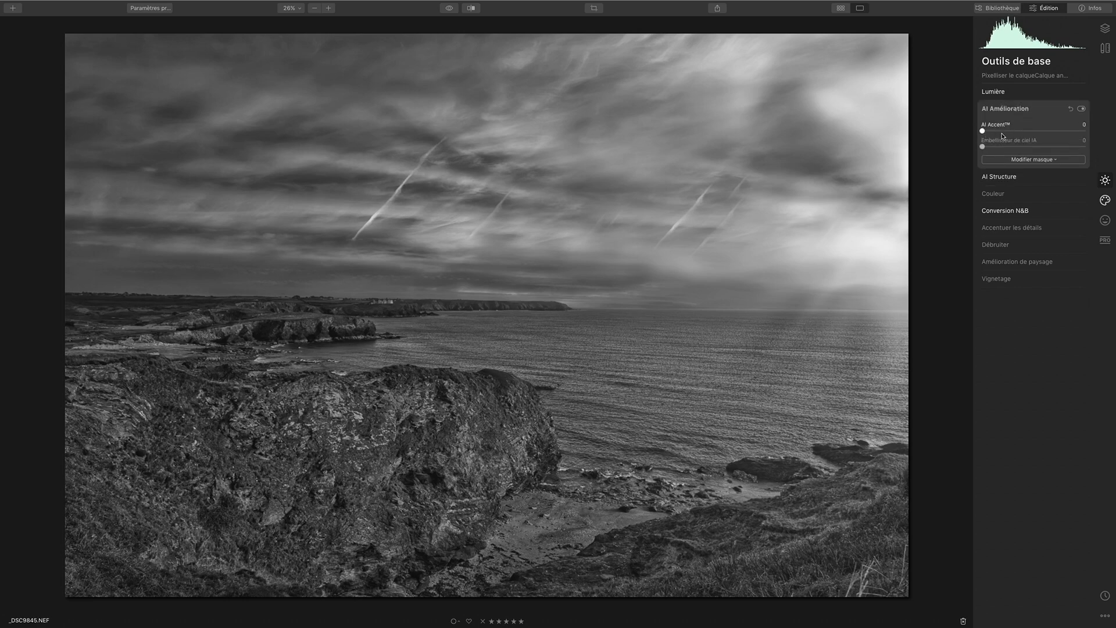
left_click_drag(985, 132, 1023, 149)
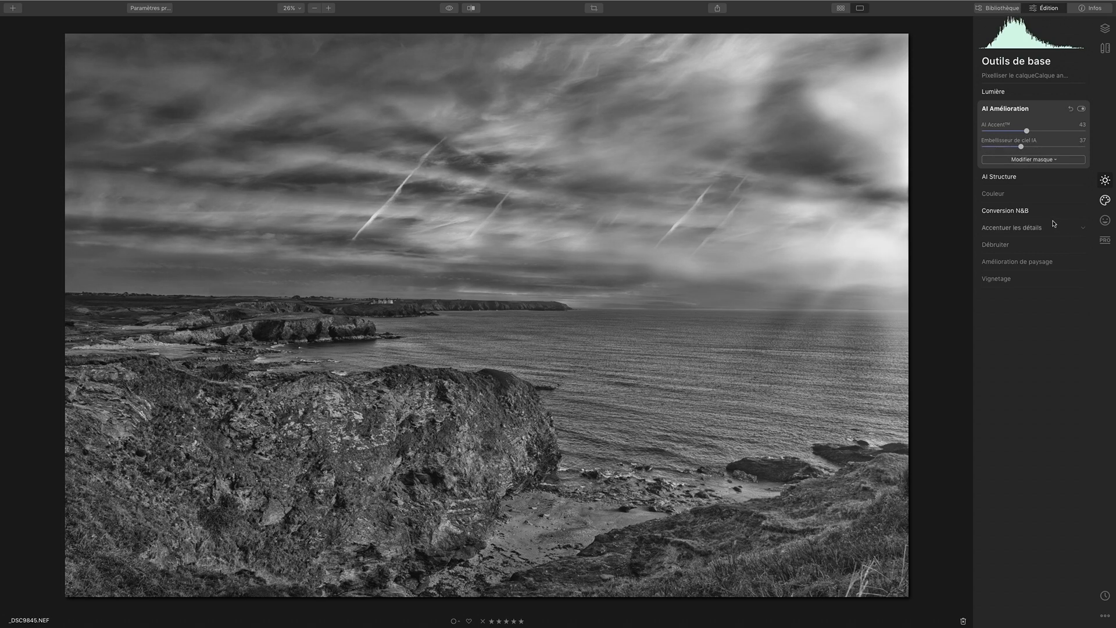
Step: Centre a Vignetage effect on the large foreground cliff and set it to Quantité -56 and Taille 0
left_click(1010, 279)
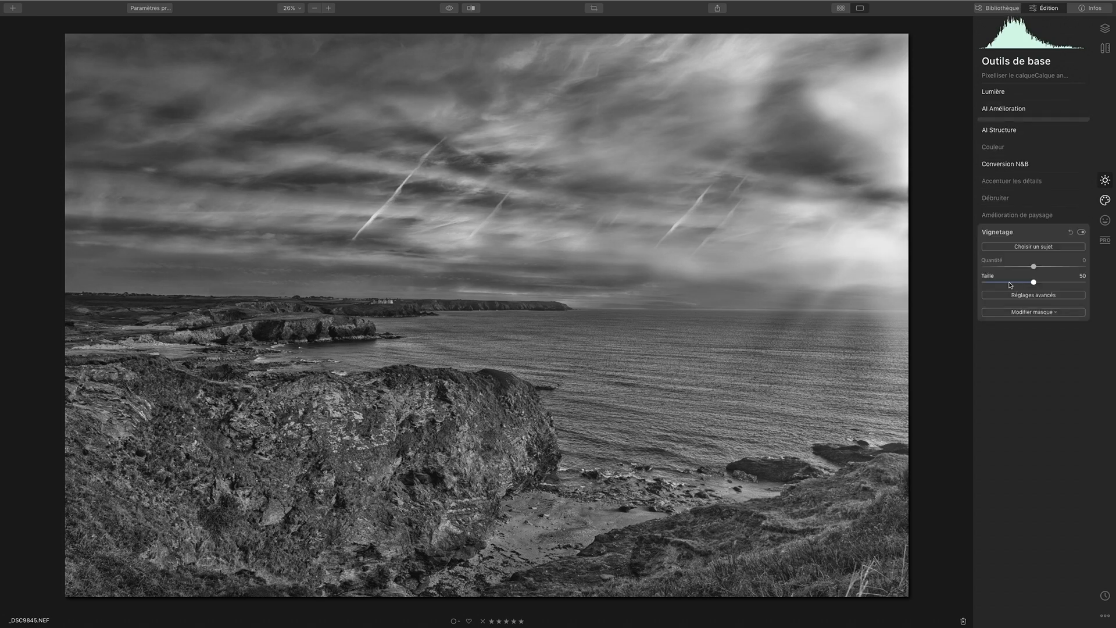
left_click(1034, 246)
left_click(445, 419)
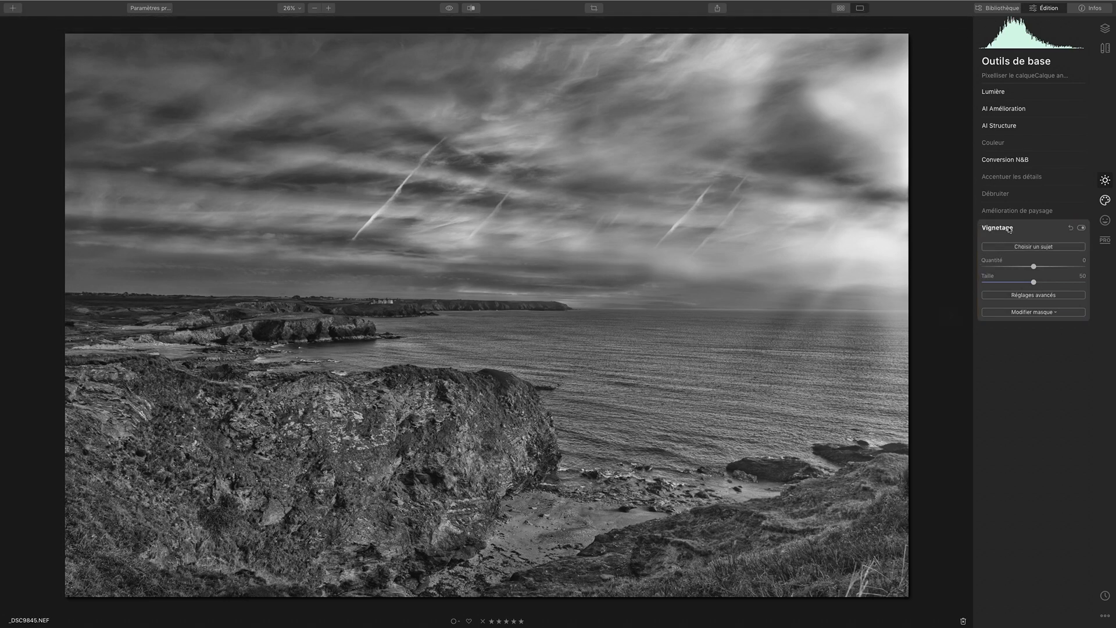
left_click_drag(1033, 267, 943, 284)
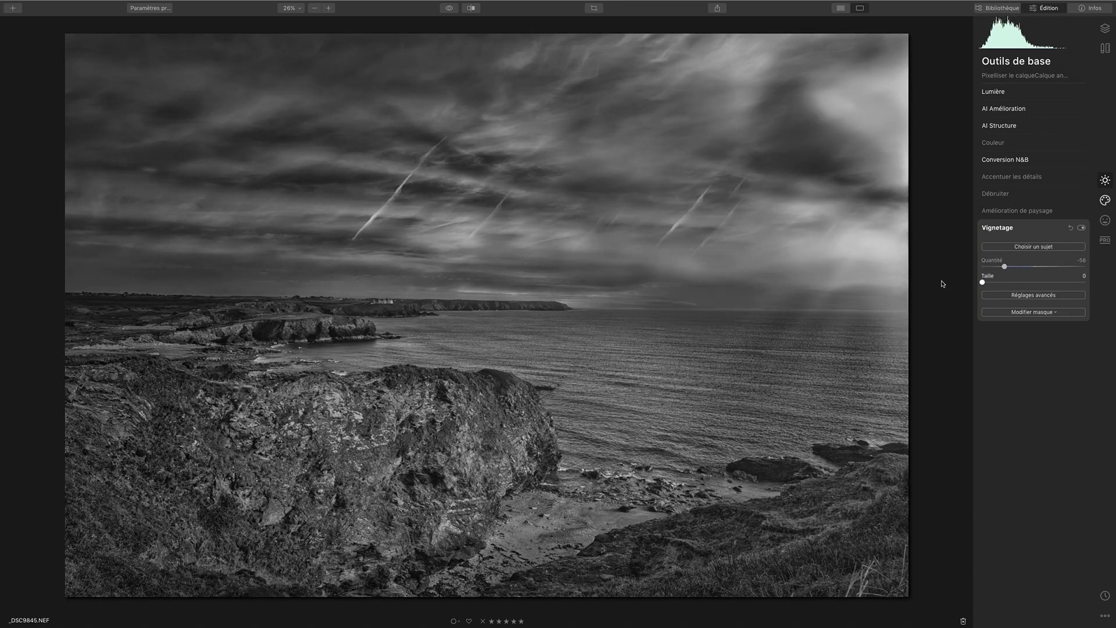
Step: Refine the vignette with Arrondi 100, Progressivité 100 and Quantité -63, and compare the photo with the original
left_click(1029, 296)
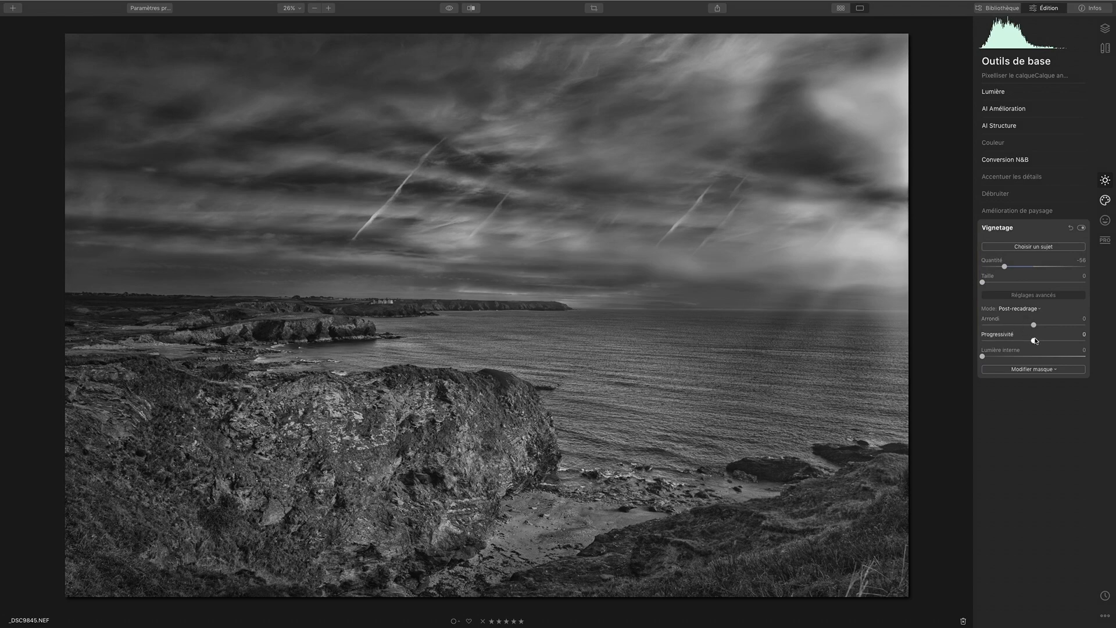
left_click_drag(1036, 341, 1101, 335)
left_click_drag(1035, 324, 1114, 319)
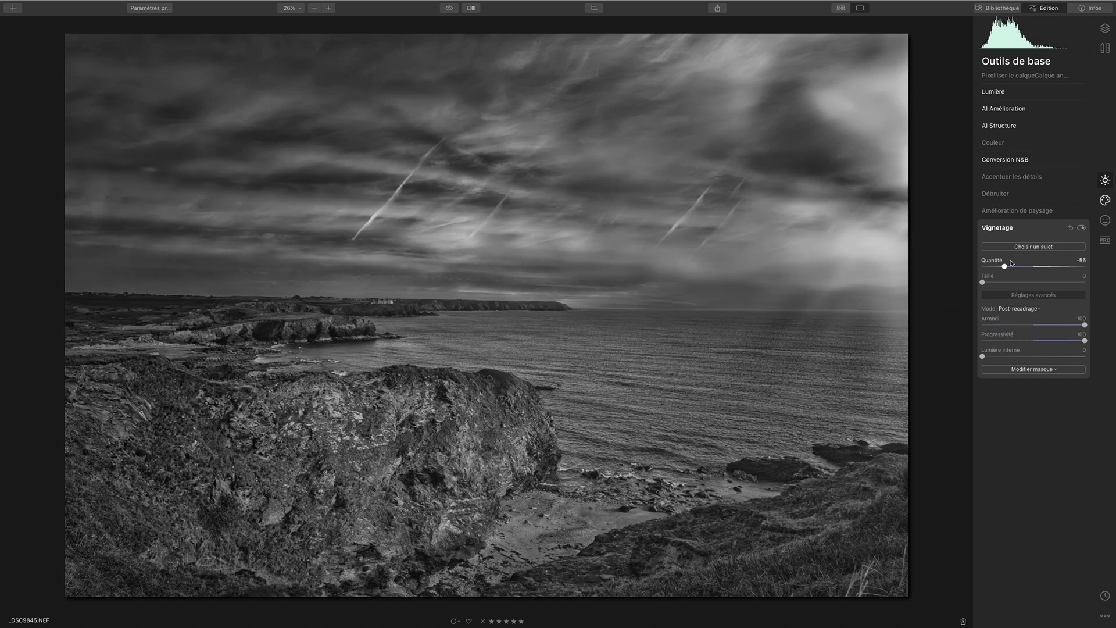
left_click_drag(1006, 268, 1008, 267)
left_click_drag(1005, 267, 999, 268)
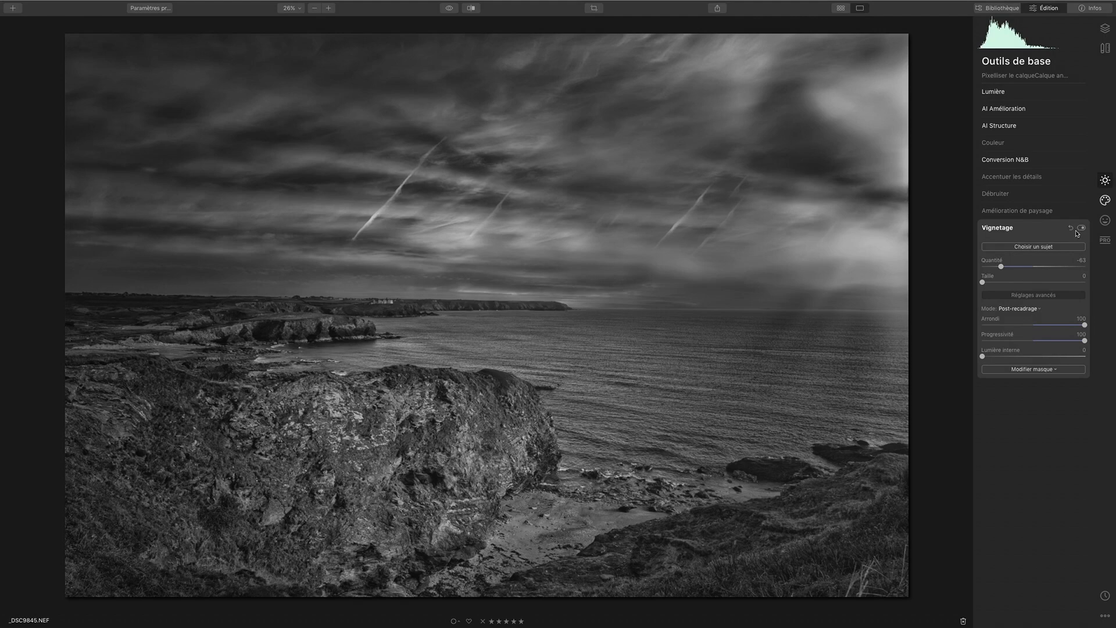
left_click(449, 9)
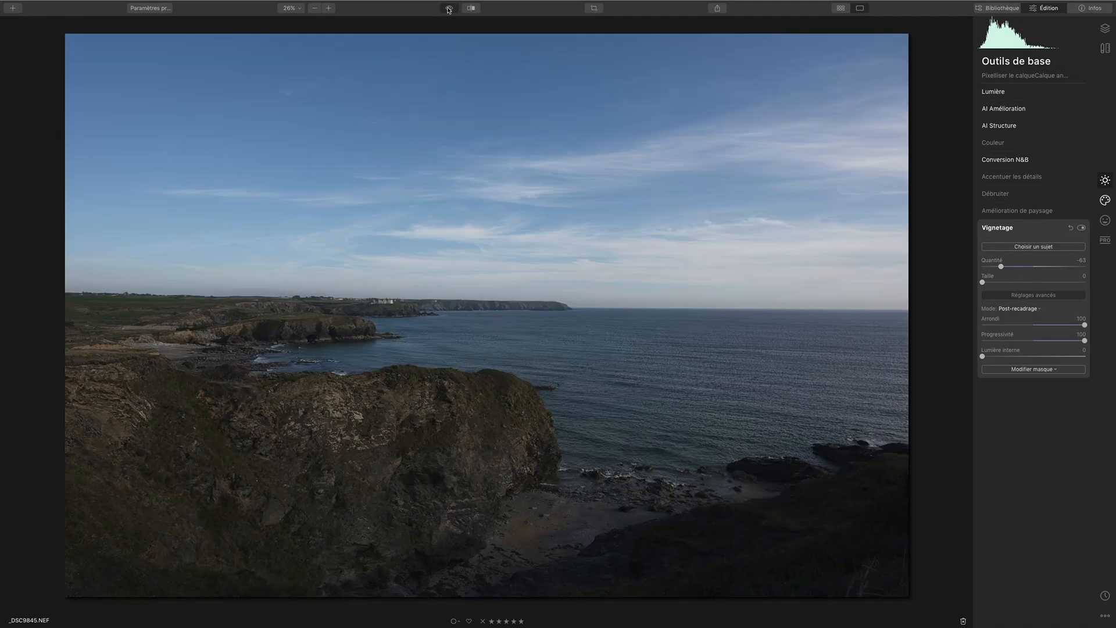
left_click(449, 9)
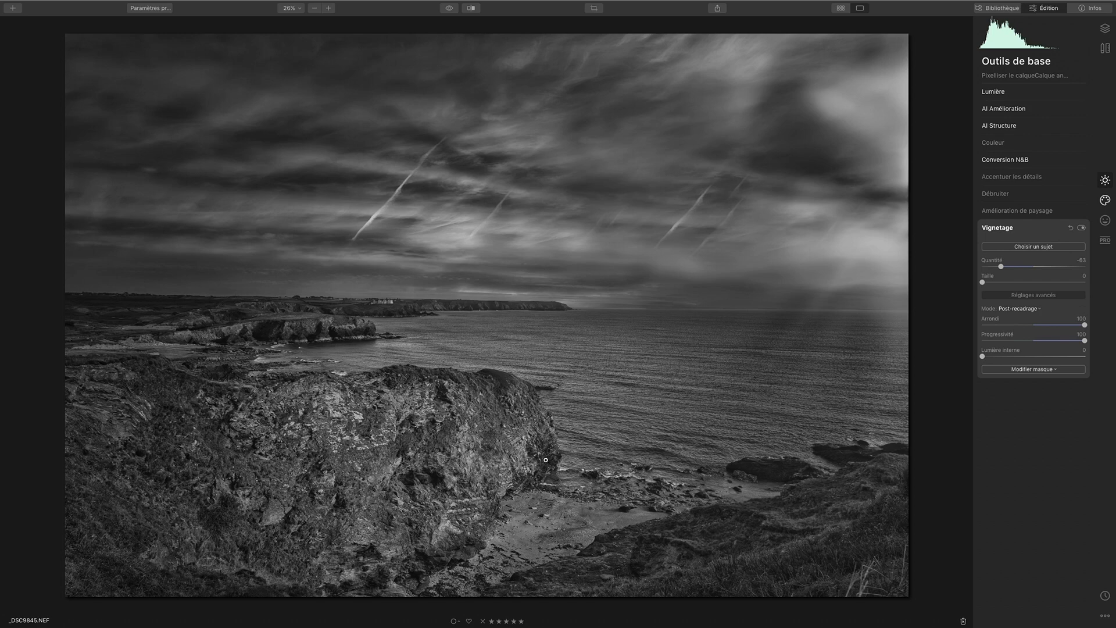
Step: Add an adjustment layer above the rasterized photo layer
left_click(1105, 29)
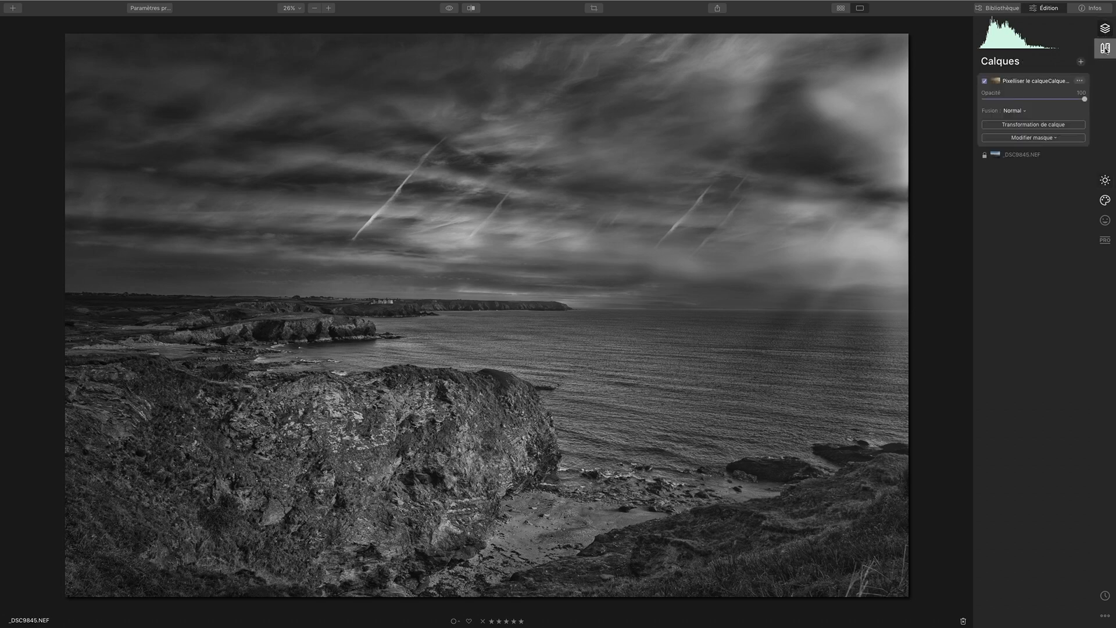
left_click(1080, 63)
left_click(1064, 73)
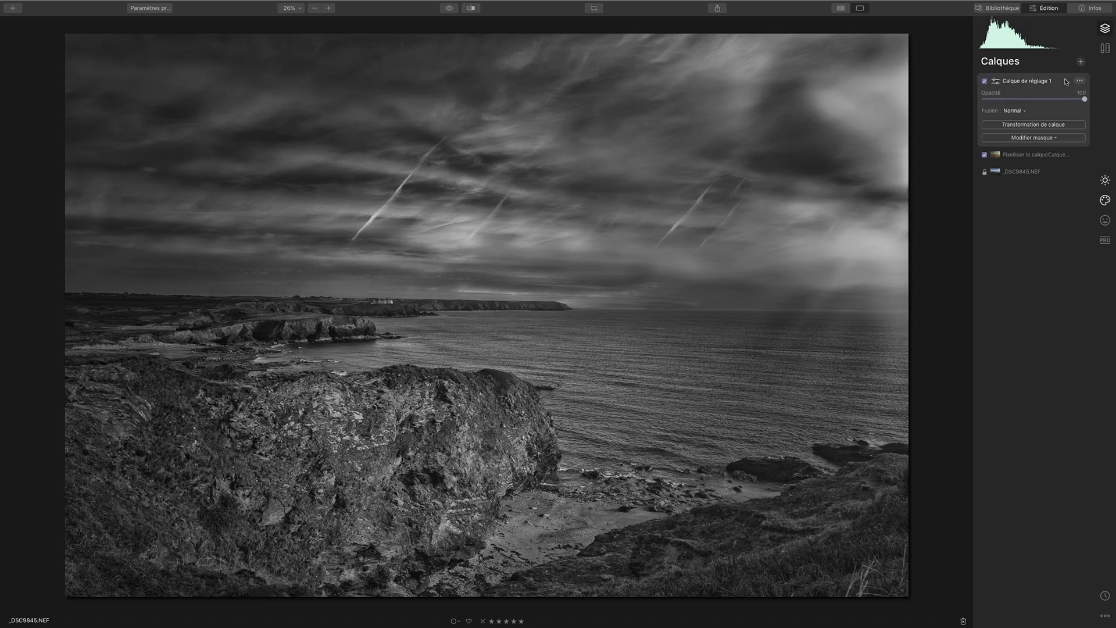
Step: Draw a radial mask for AI Amélioration over the large foreground cliff on the new adjustment layer
left_click(1105, 180)
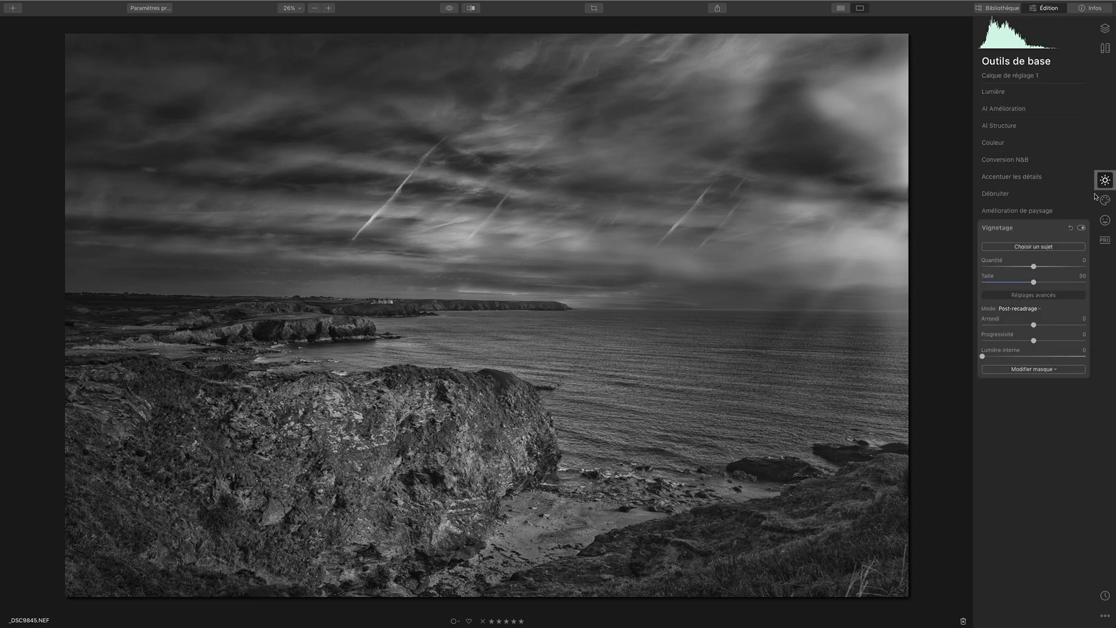
left_click(1005, 128)
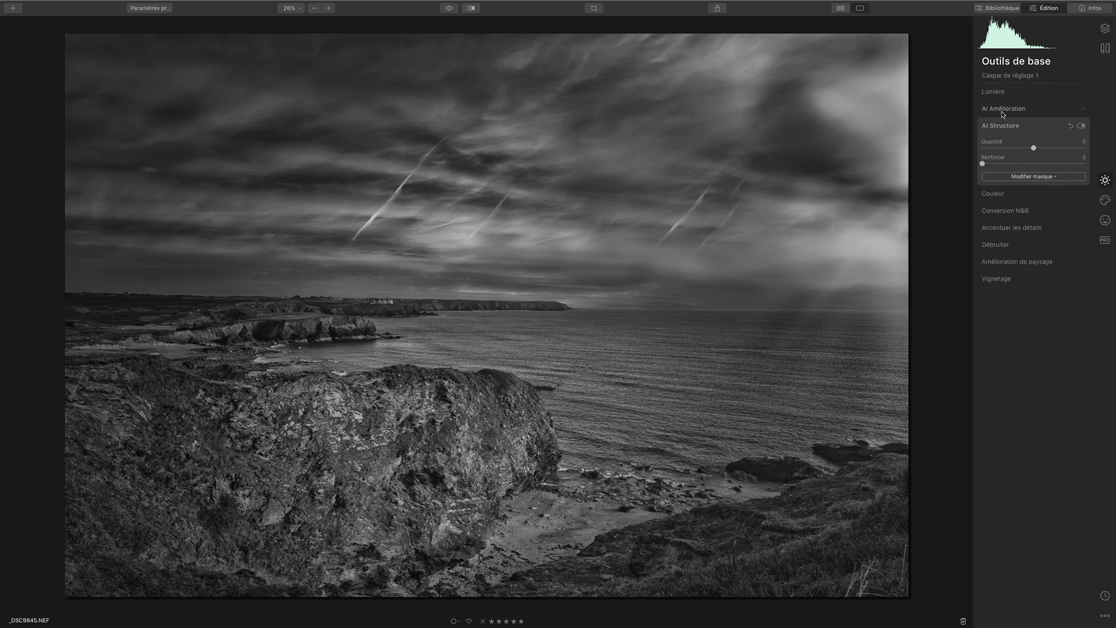
left_click(1011, 110)
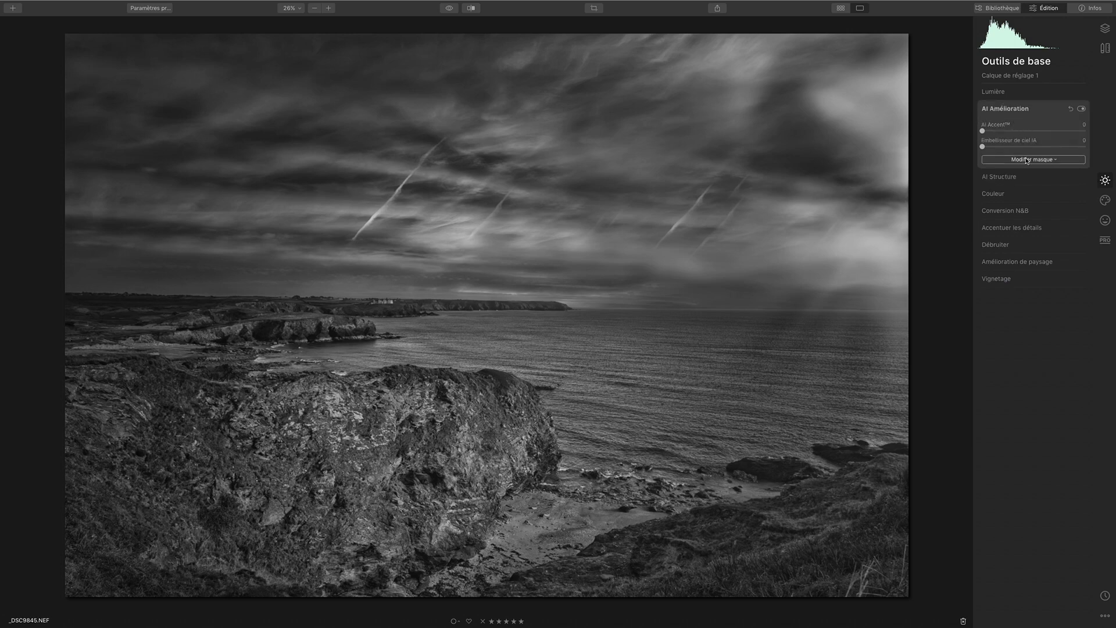
left_click(1028, 160)
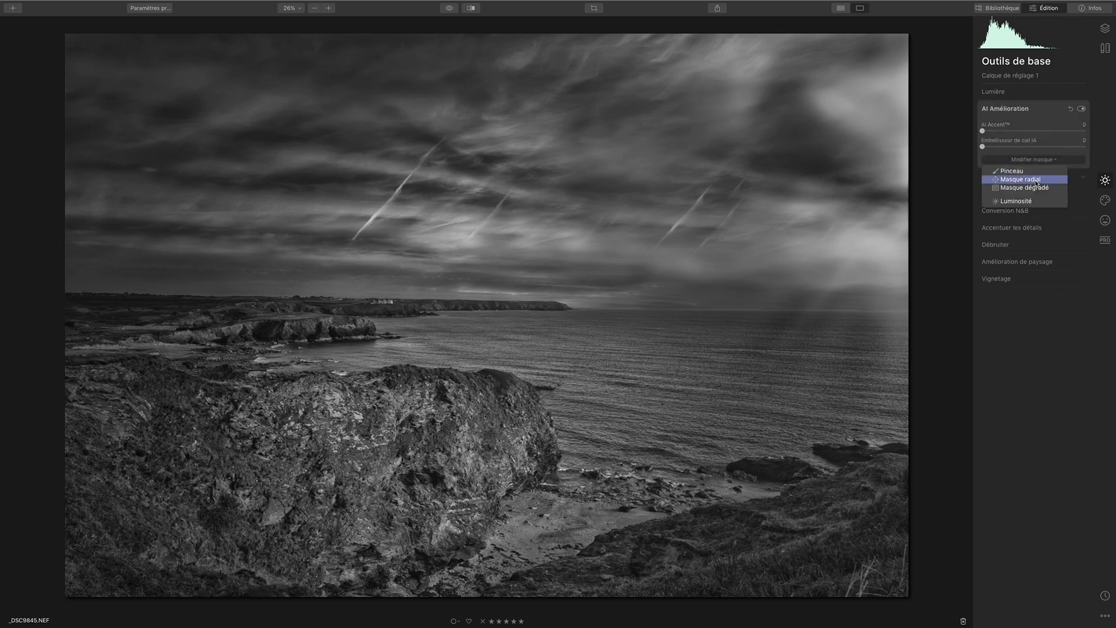
left_click(969, 184)
left_click_drag(343, 459, 510, 457)
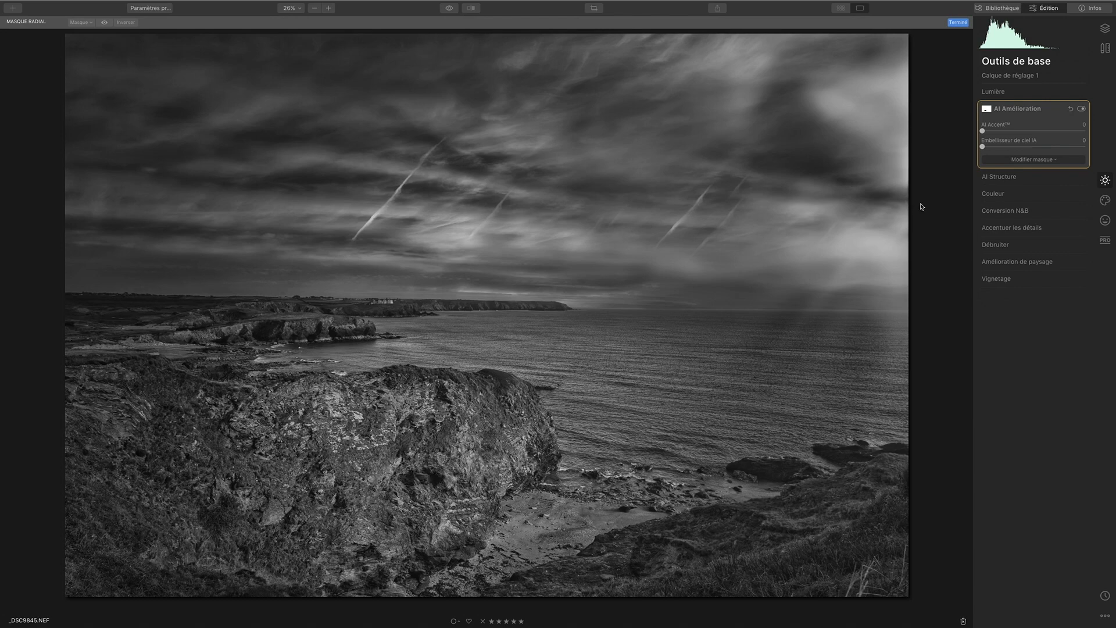
Step: Set AI Accent to 76 and invert the radial mask so the enhancement applies only to the foreground cliff
left_click_drag(984, 132, 1004, 132)
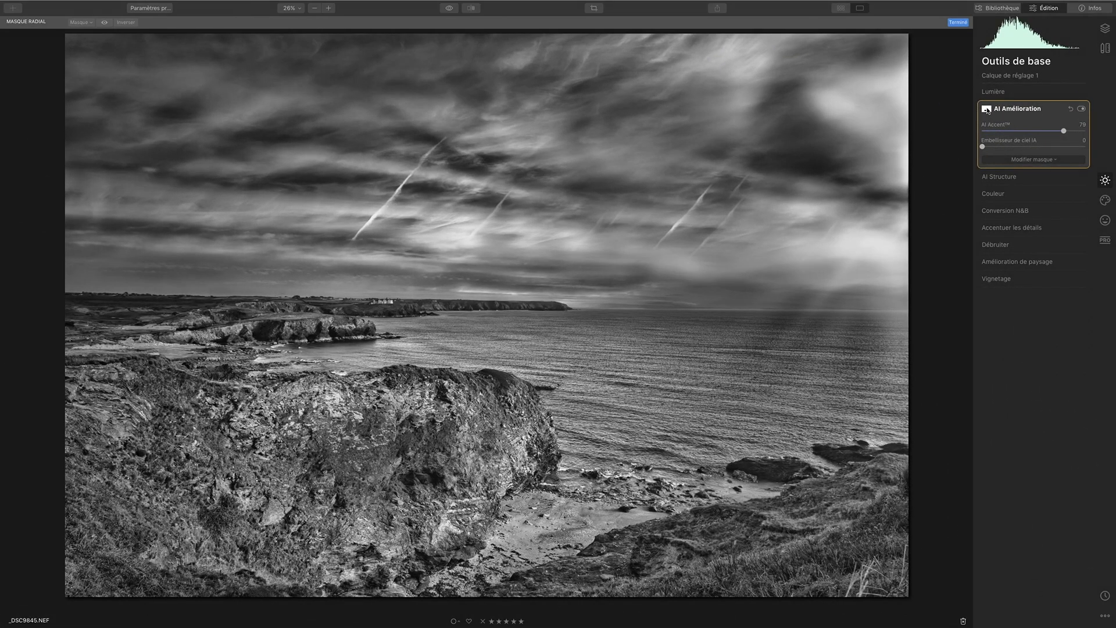
left_click(987, 110)
left_click(960, 129)
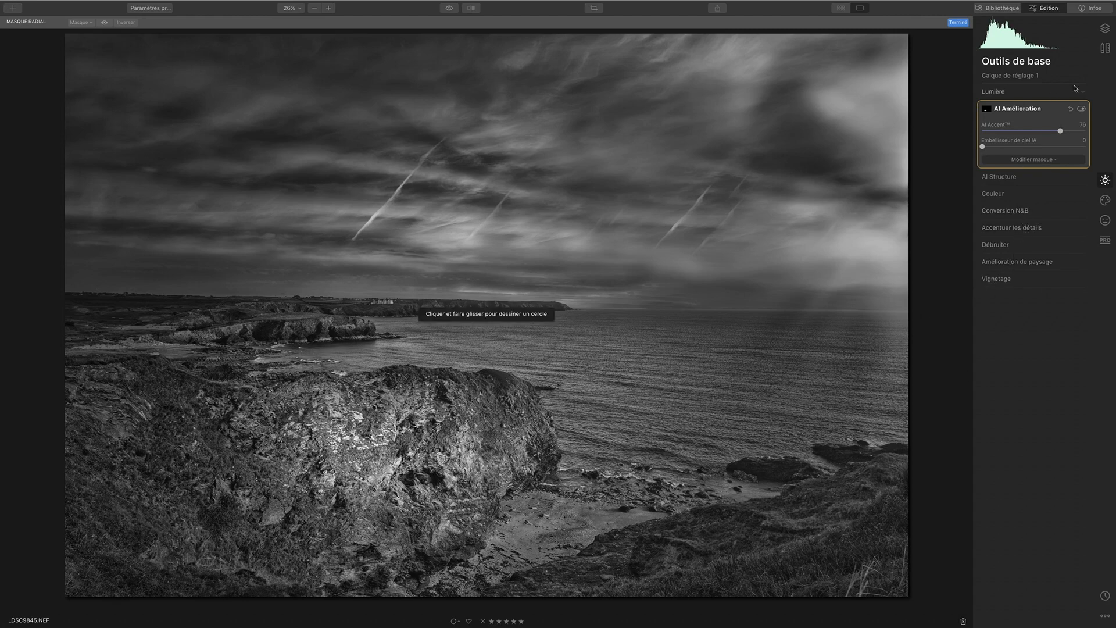
Step: Add a second adjustment layer on top of the layer stack
left_click(1104, 34)
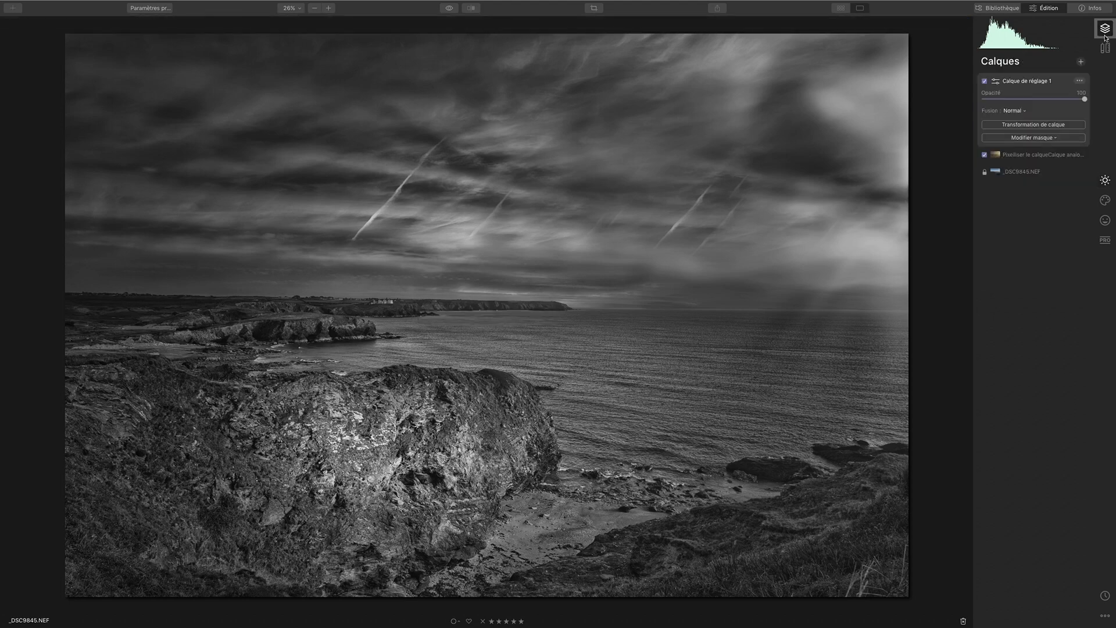
left_click(1082, 62)
left_click(1068, 73)
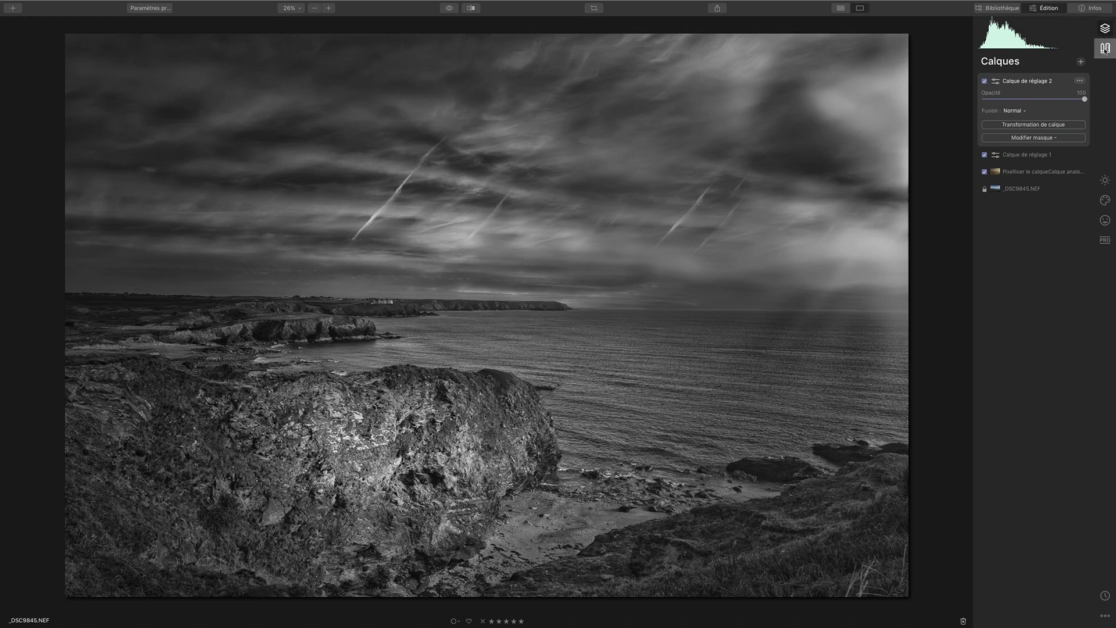
Step: Draw a radial mask for AI Amélioration around the distant headland, flattened into a wide, slightly tilted ellipse
left_click(1104, 181)
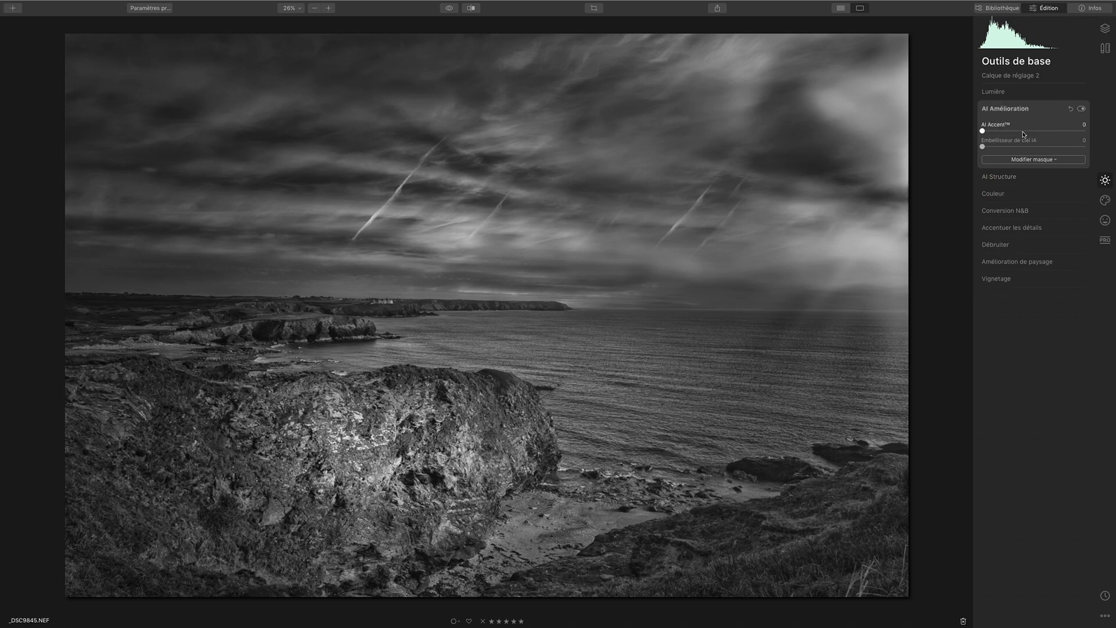
left_click(1022, 162)
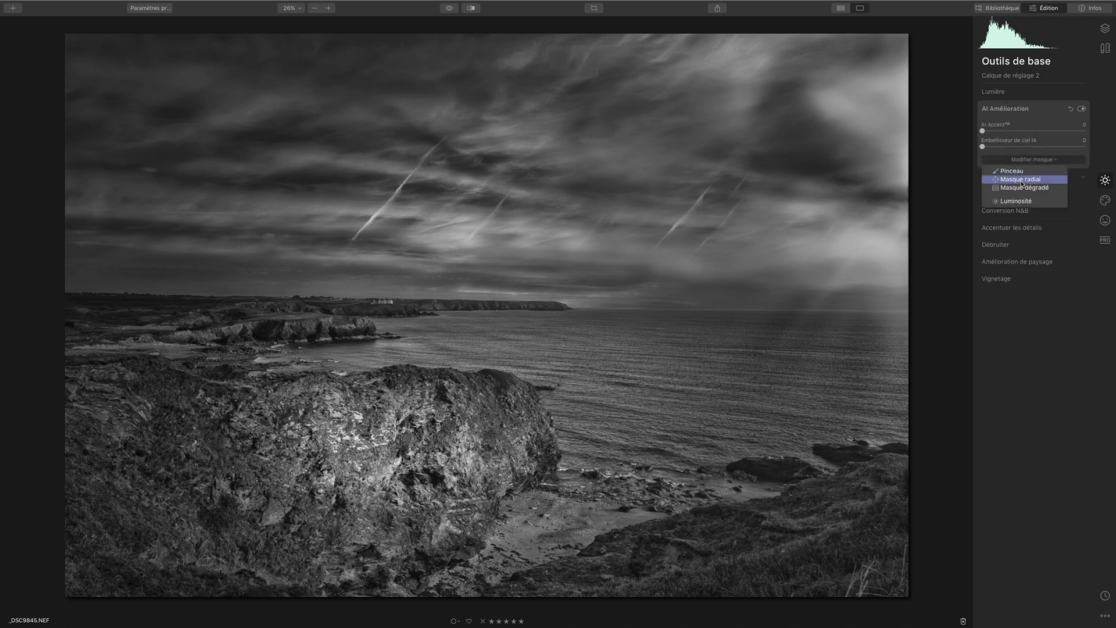
left_click(1022, 180)
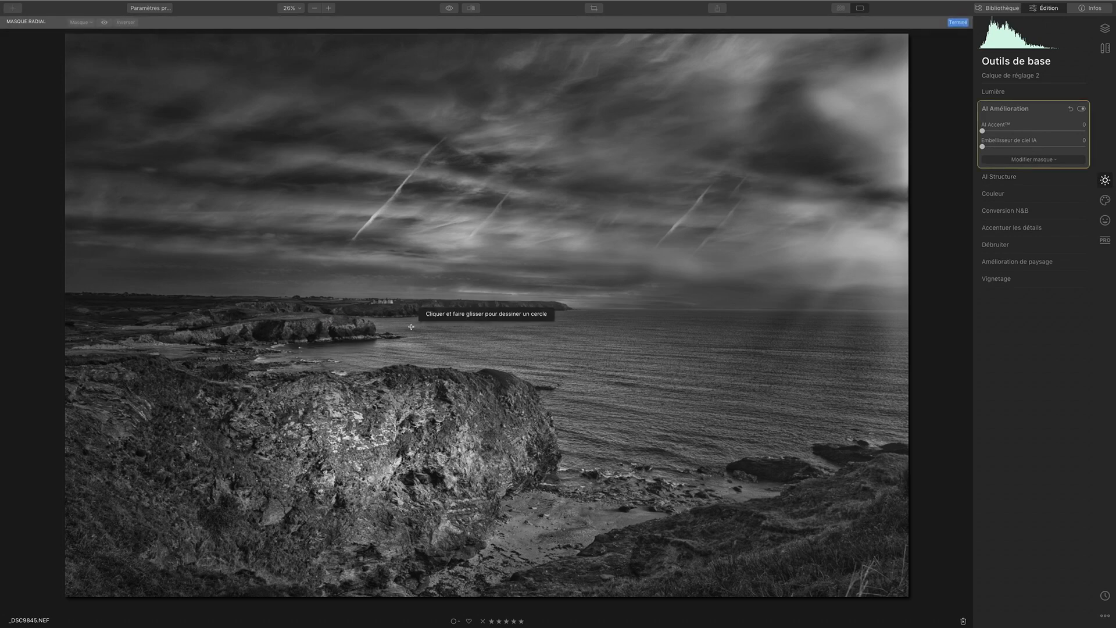
left_click(348, 315)
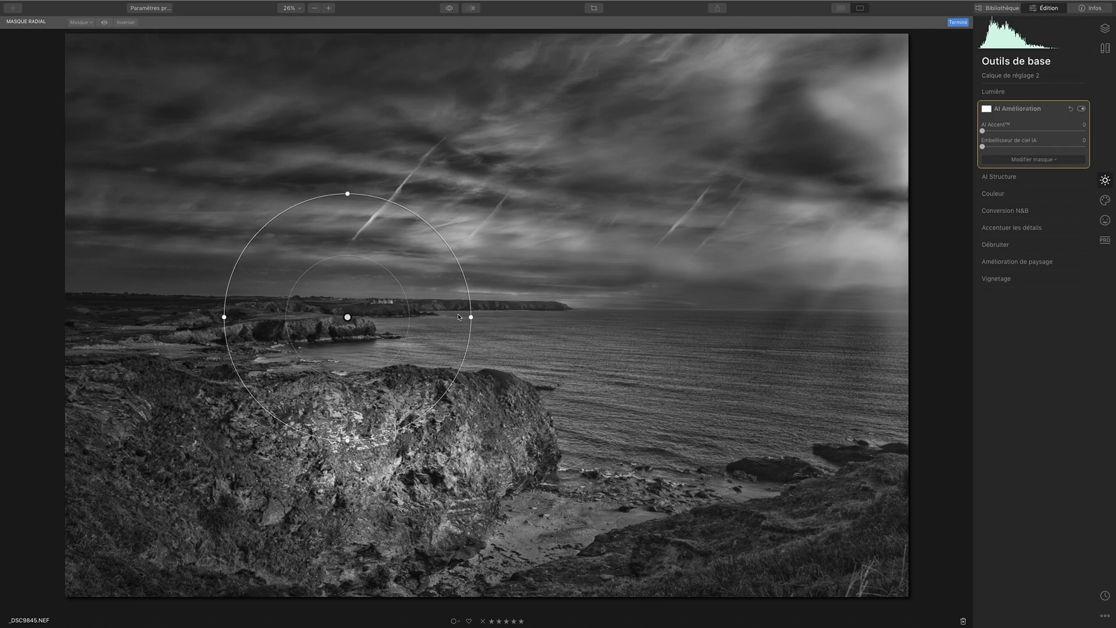
left_click_drag(354, 435, 347, 349)
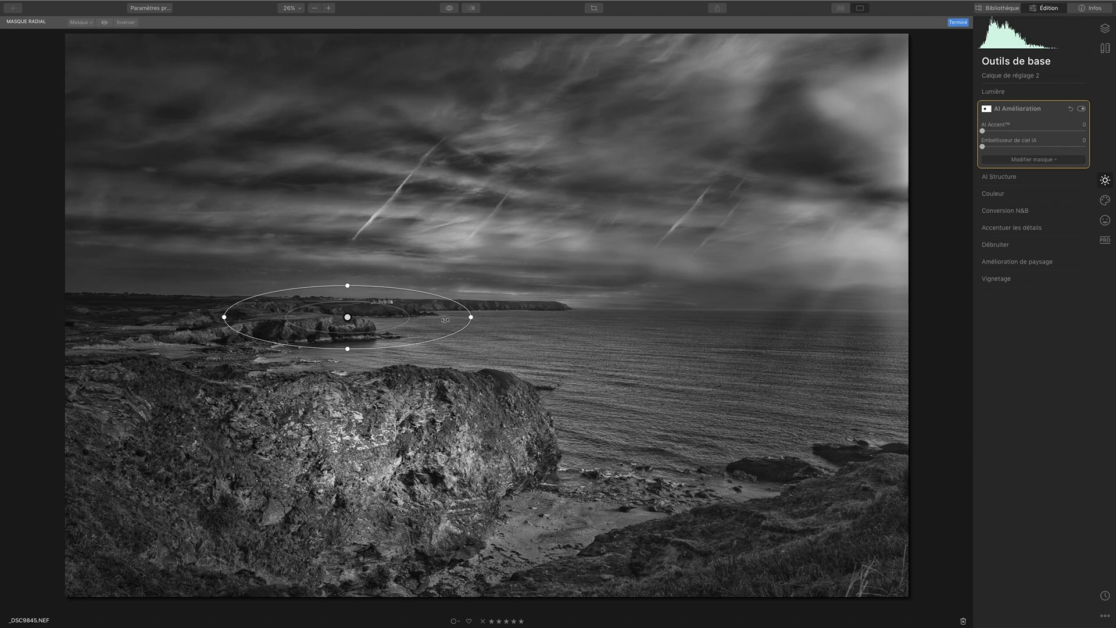
left_click_drag(472, 317, 509, 311)
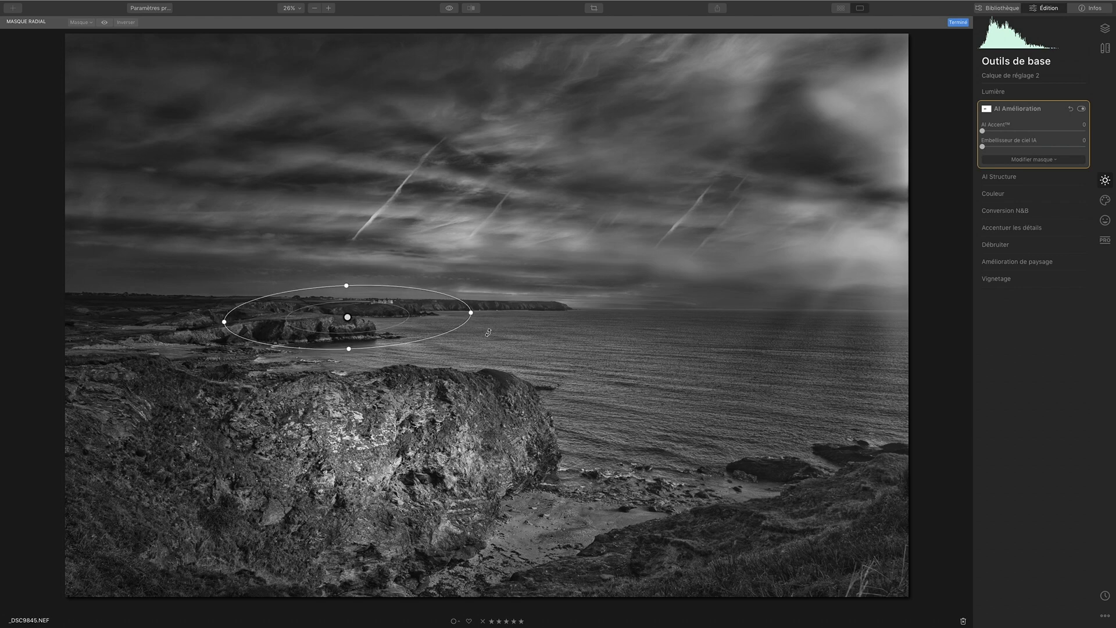
Step: Invert the headland mask, set AI Accent to 76 and compare the photo with AI Amélioration off and on
left_click(986, 109)
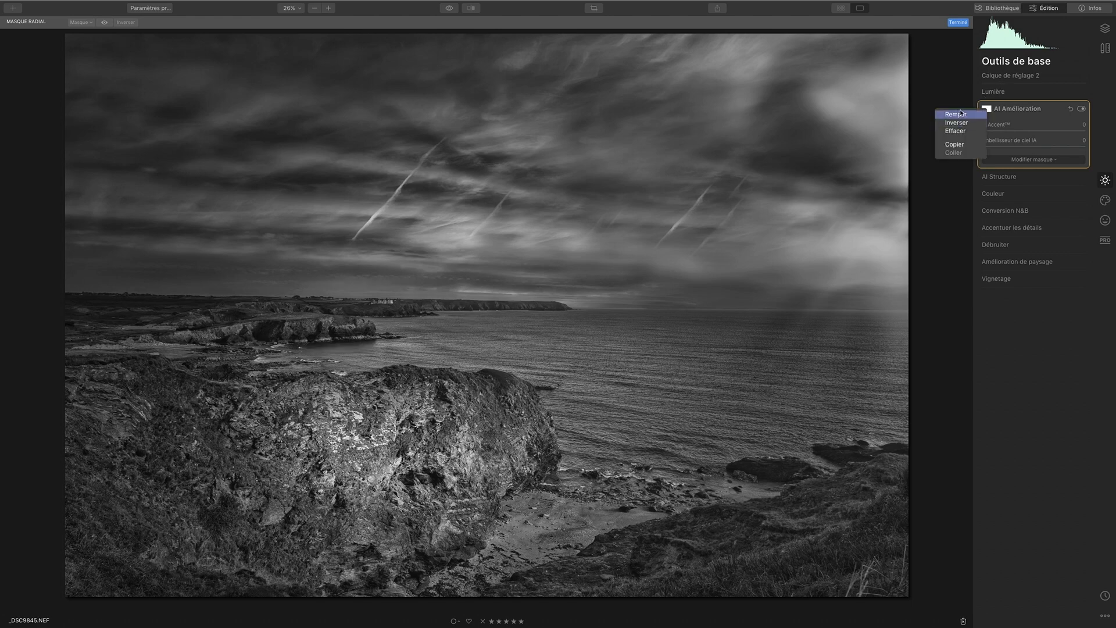
left_click(960, 129)
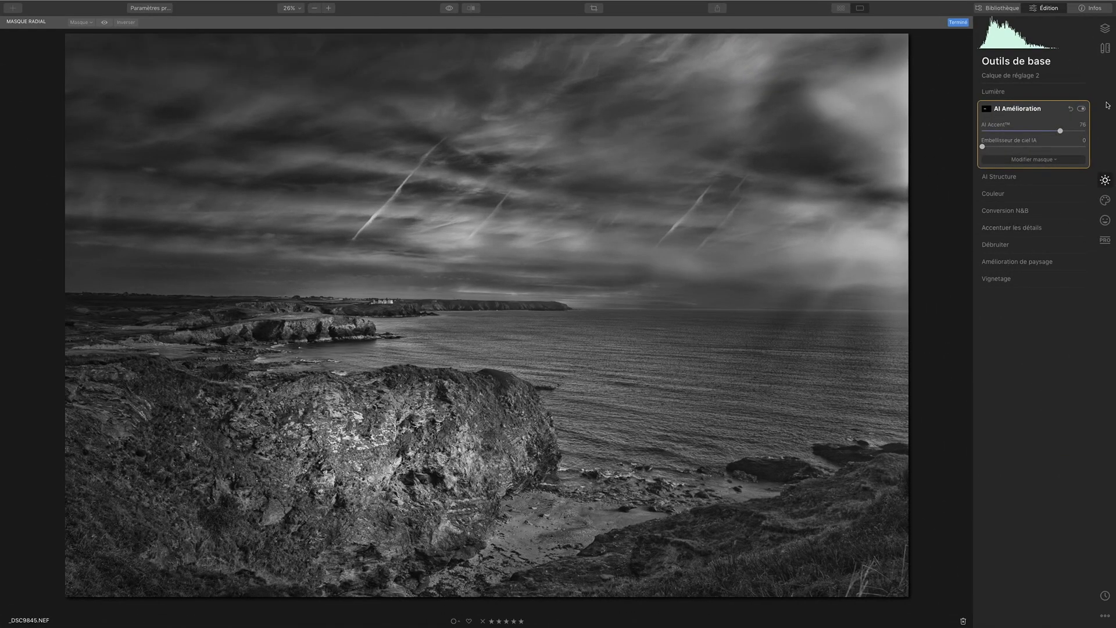
left_click(1082, 109)
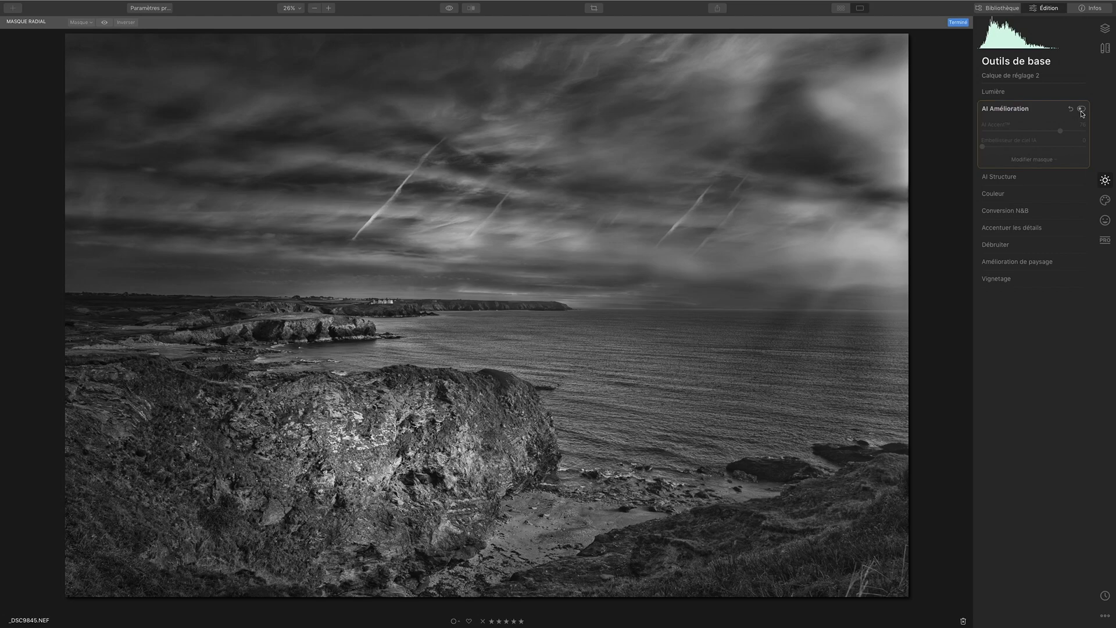
left_click(1081, 109)
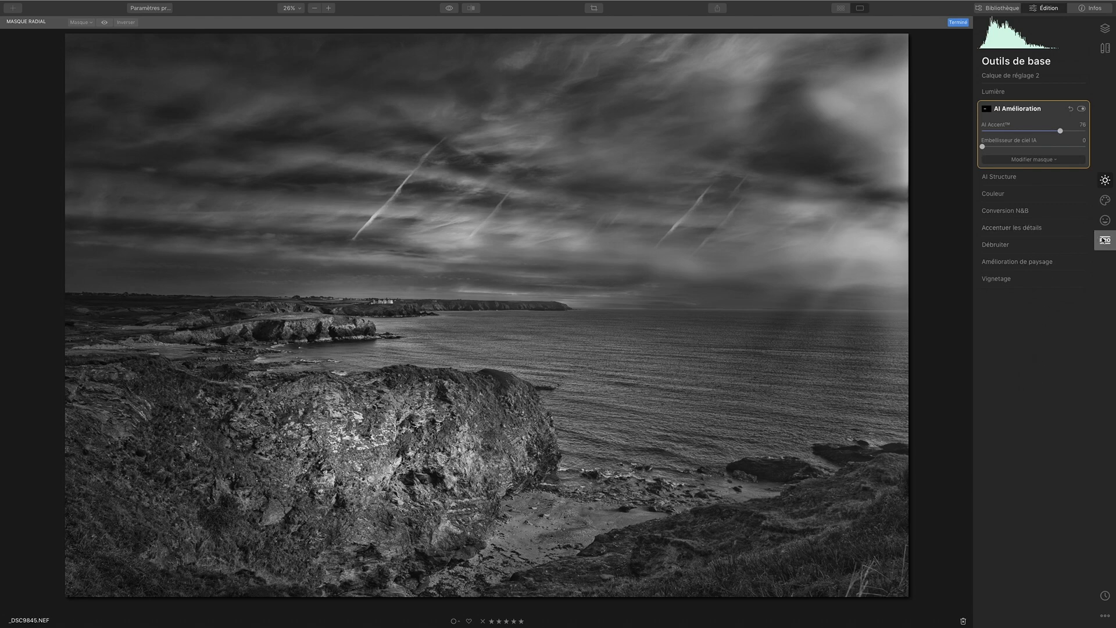
Step: Position the Dégradé réglable just above the horizon and narrow its transition zone
left_click(1104, 243)
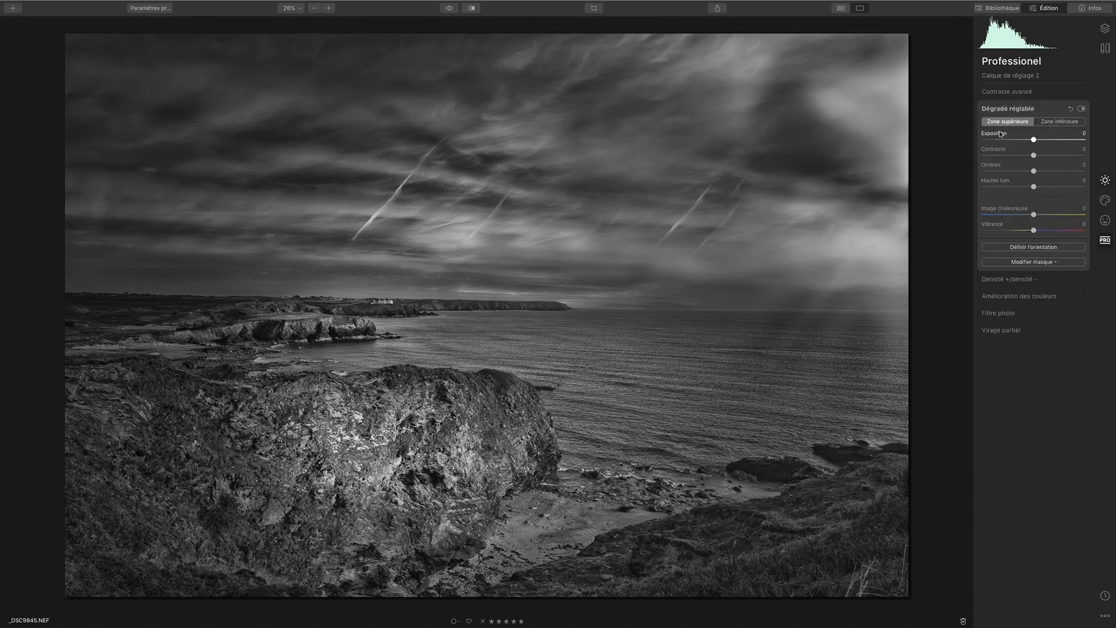
left_click(1034, 247)
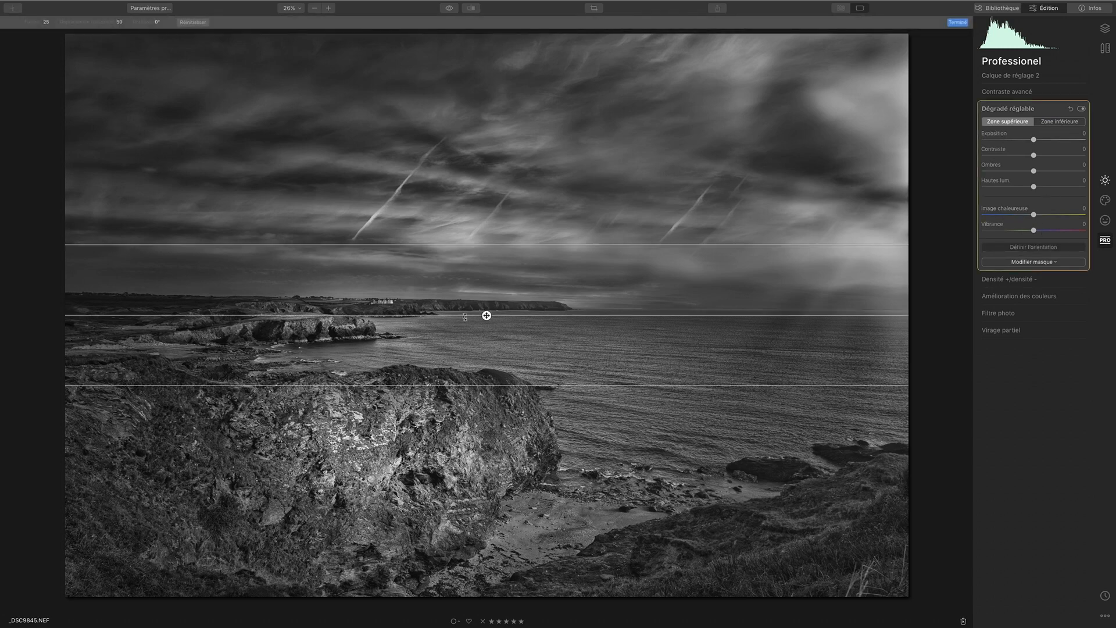
left_click_drag(487, 315, 486, 271)
left_click_drag(494, 200, 495, 245)
Step: Darken the sky by setting the Dégradé réglable's Zone supérieure Exposition to -65, and return to Outils de base
left_click(1058, 122)
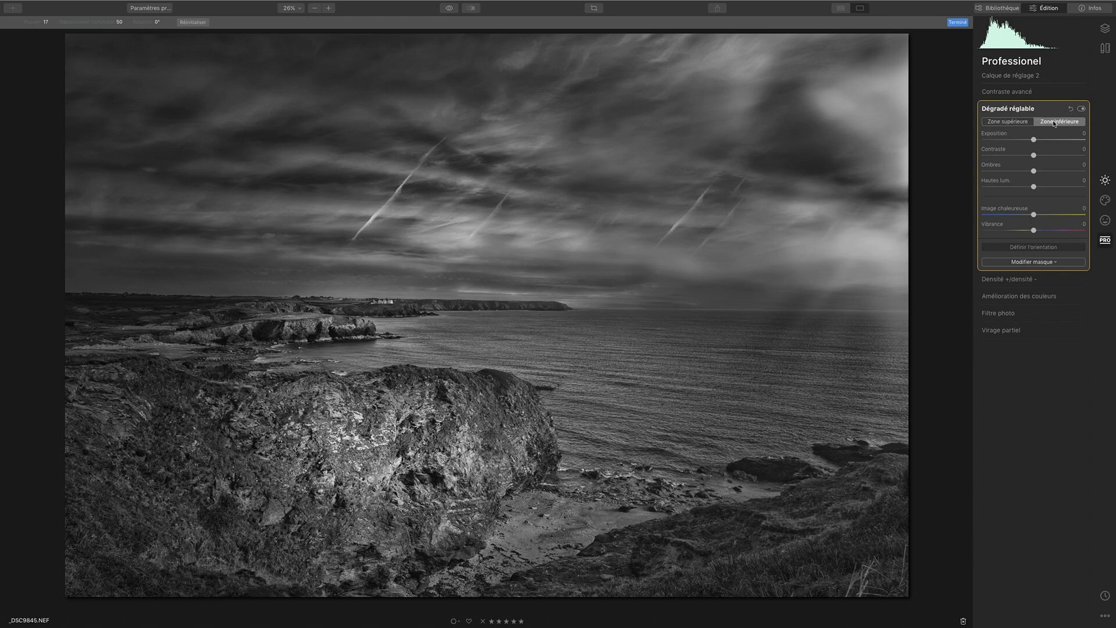
left_click(1019, 123)
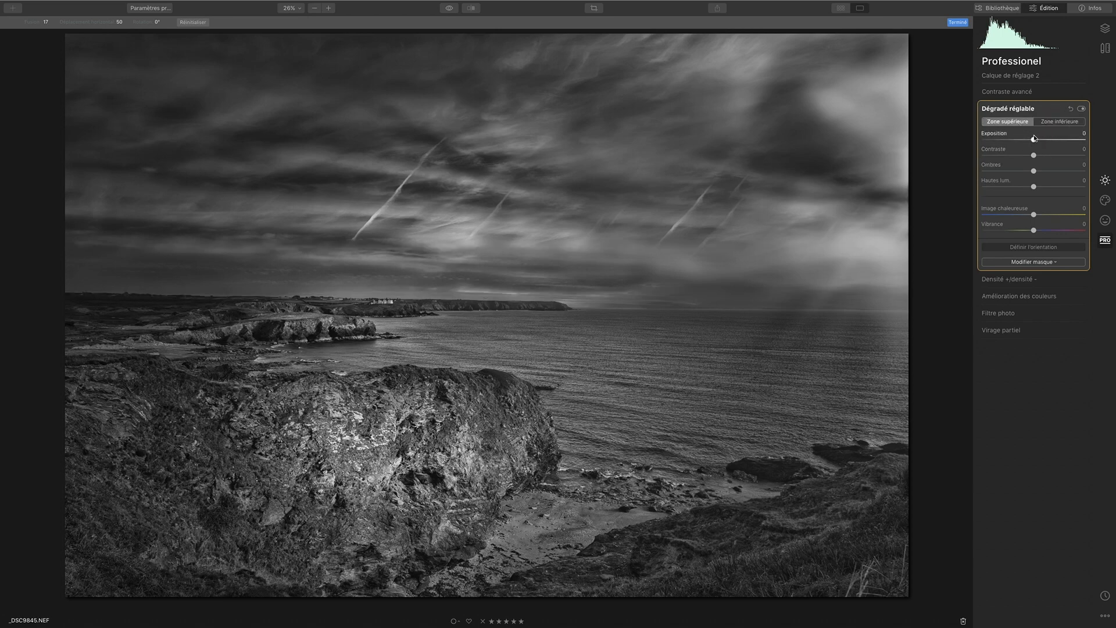
left_click_drag(1034, 140, 1001, 145)
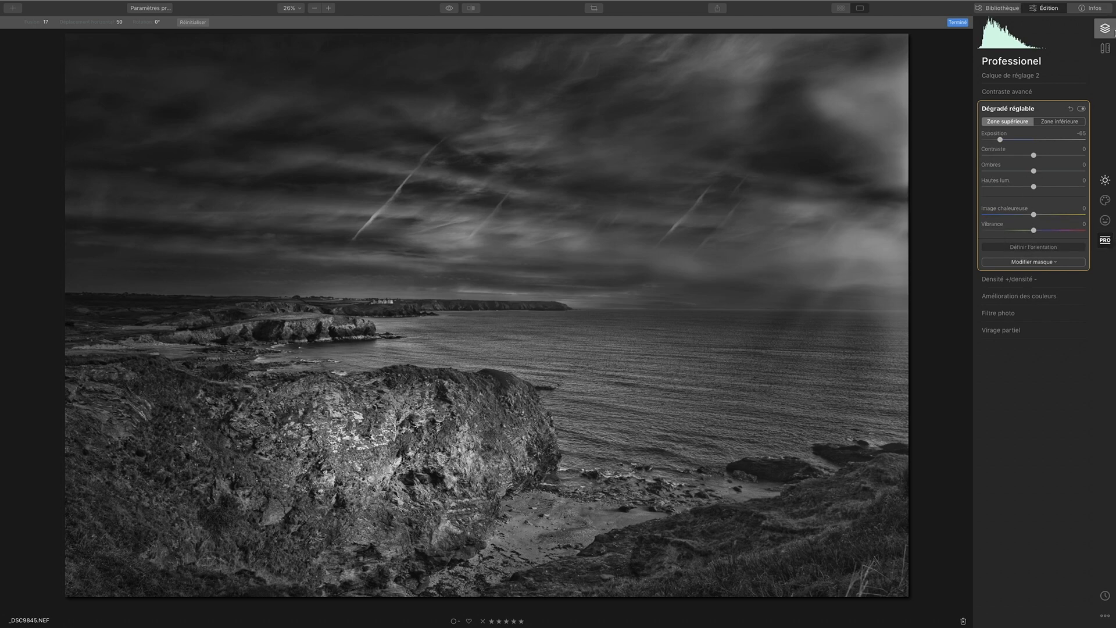
left_click(1105, 180)
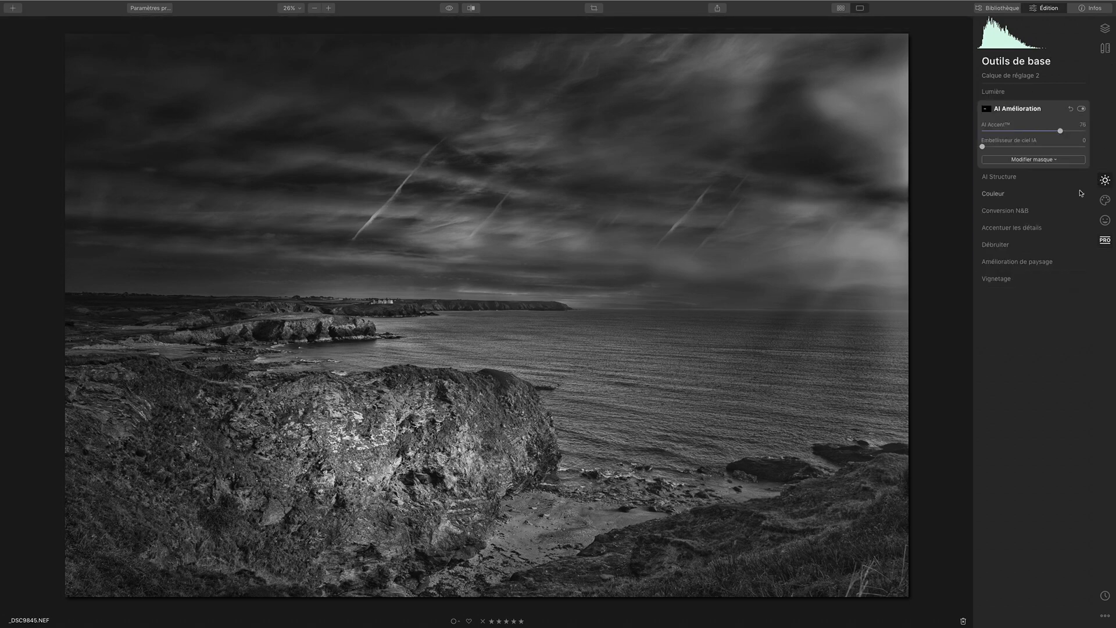